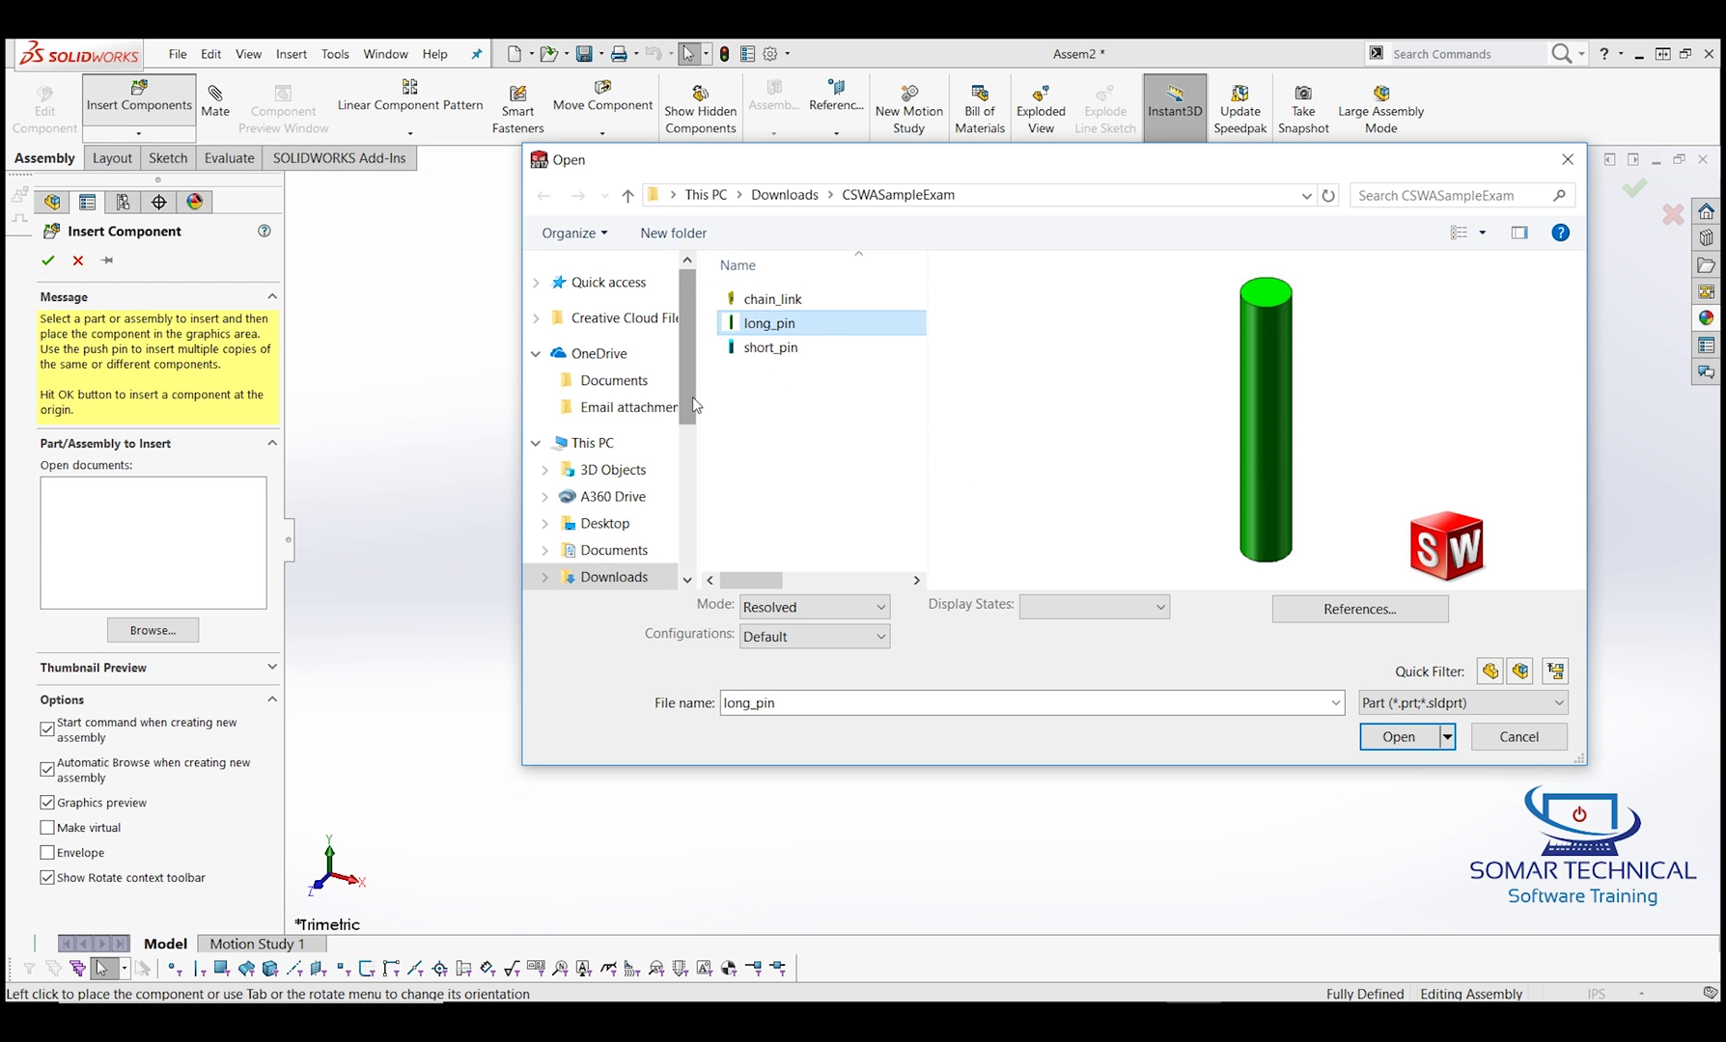
# Step: Load long_pin for insertion, check the exam PDF, then confirm its placement at the origin
pyautogui.scroll(-1, 693, 404)
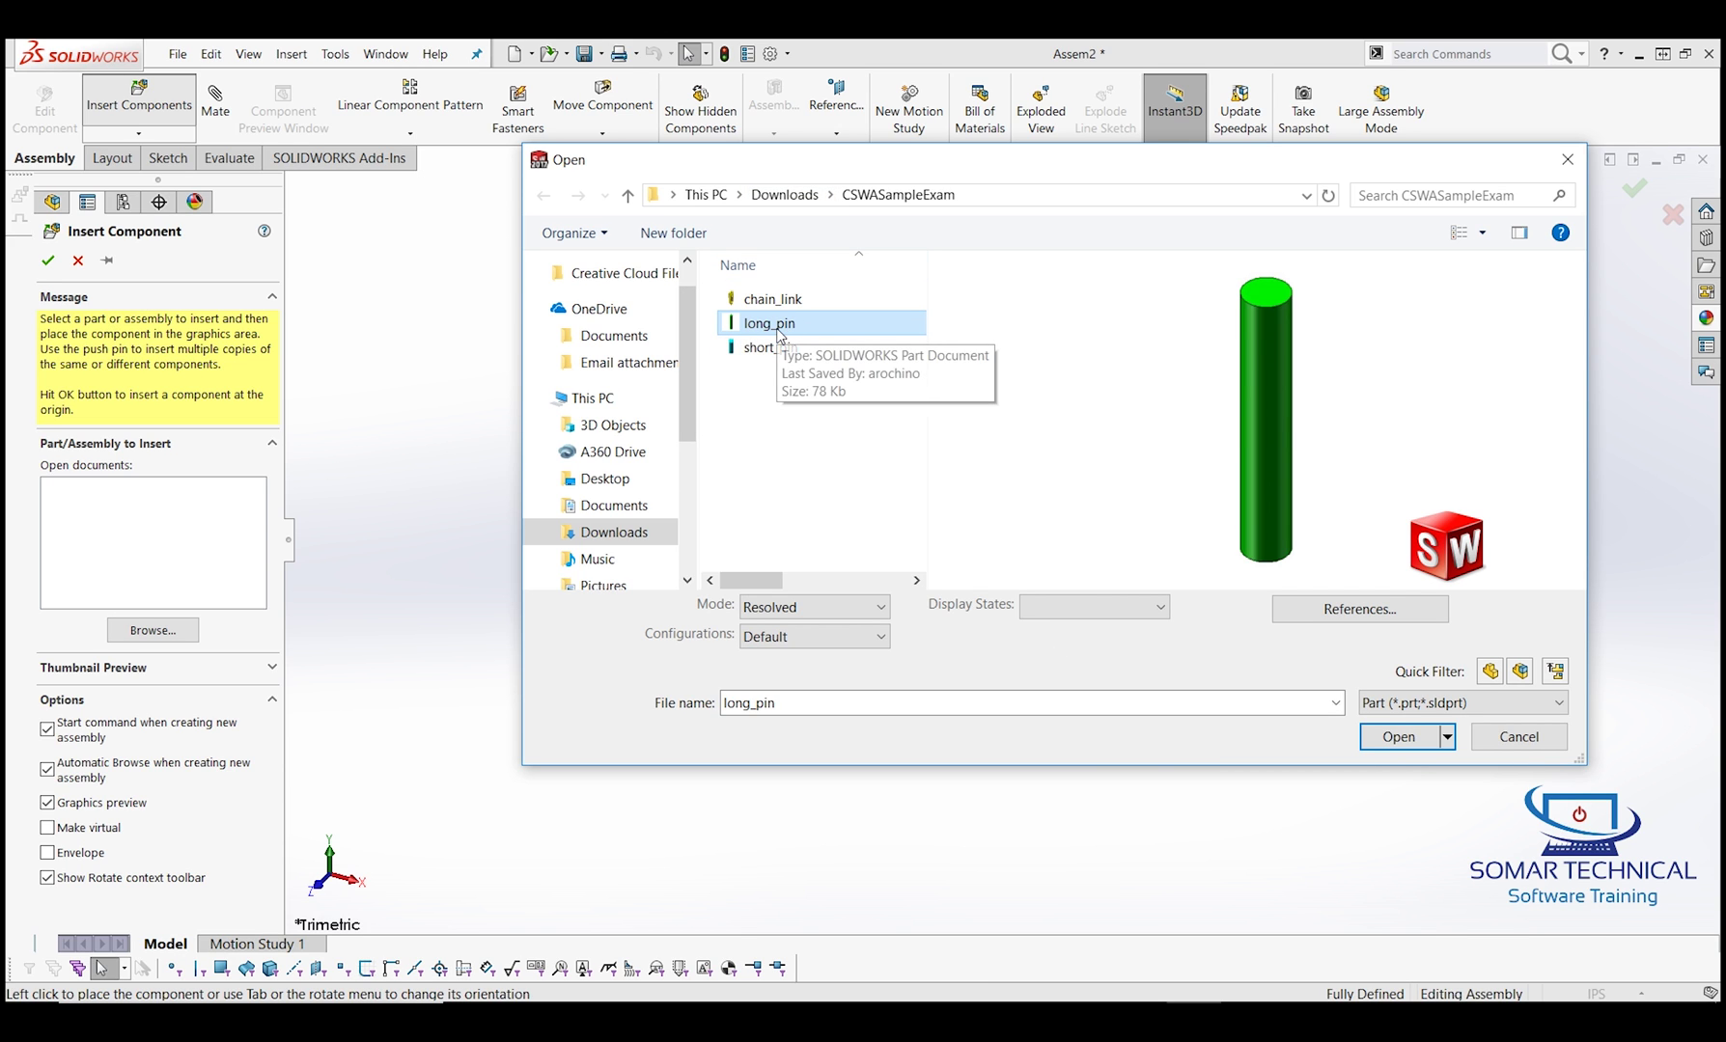
pyautogui.click(1399, 737)
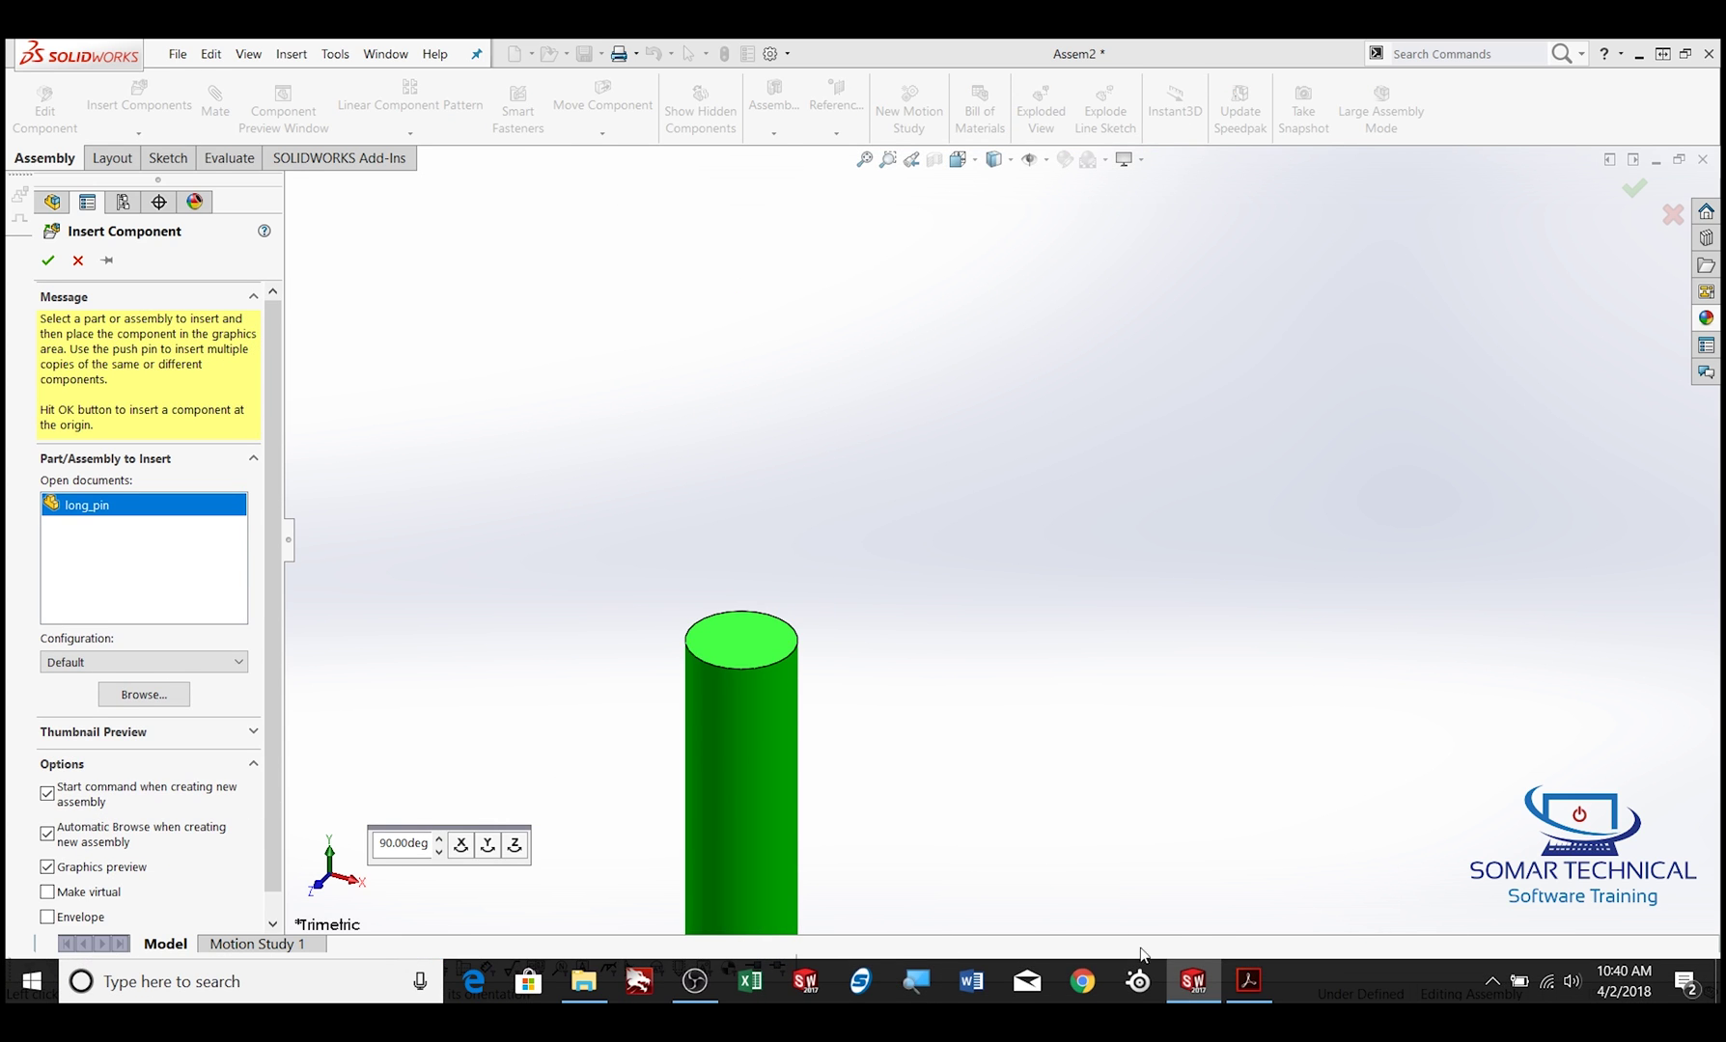
pyautogui.click(1248, 992)
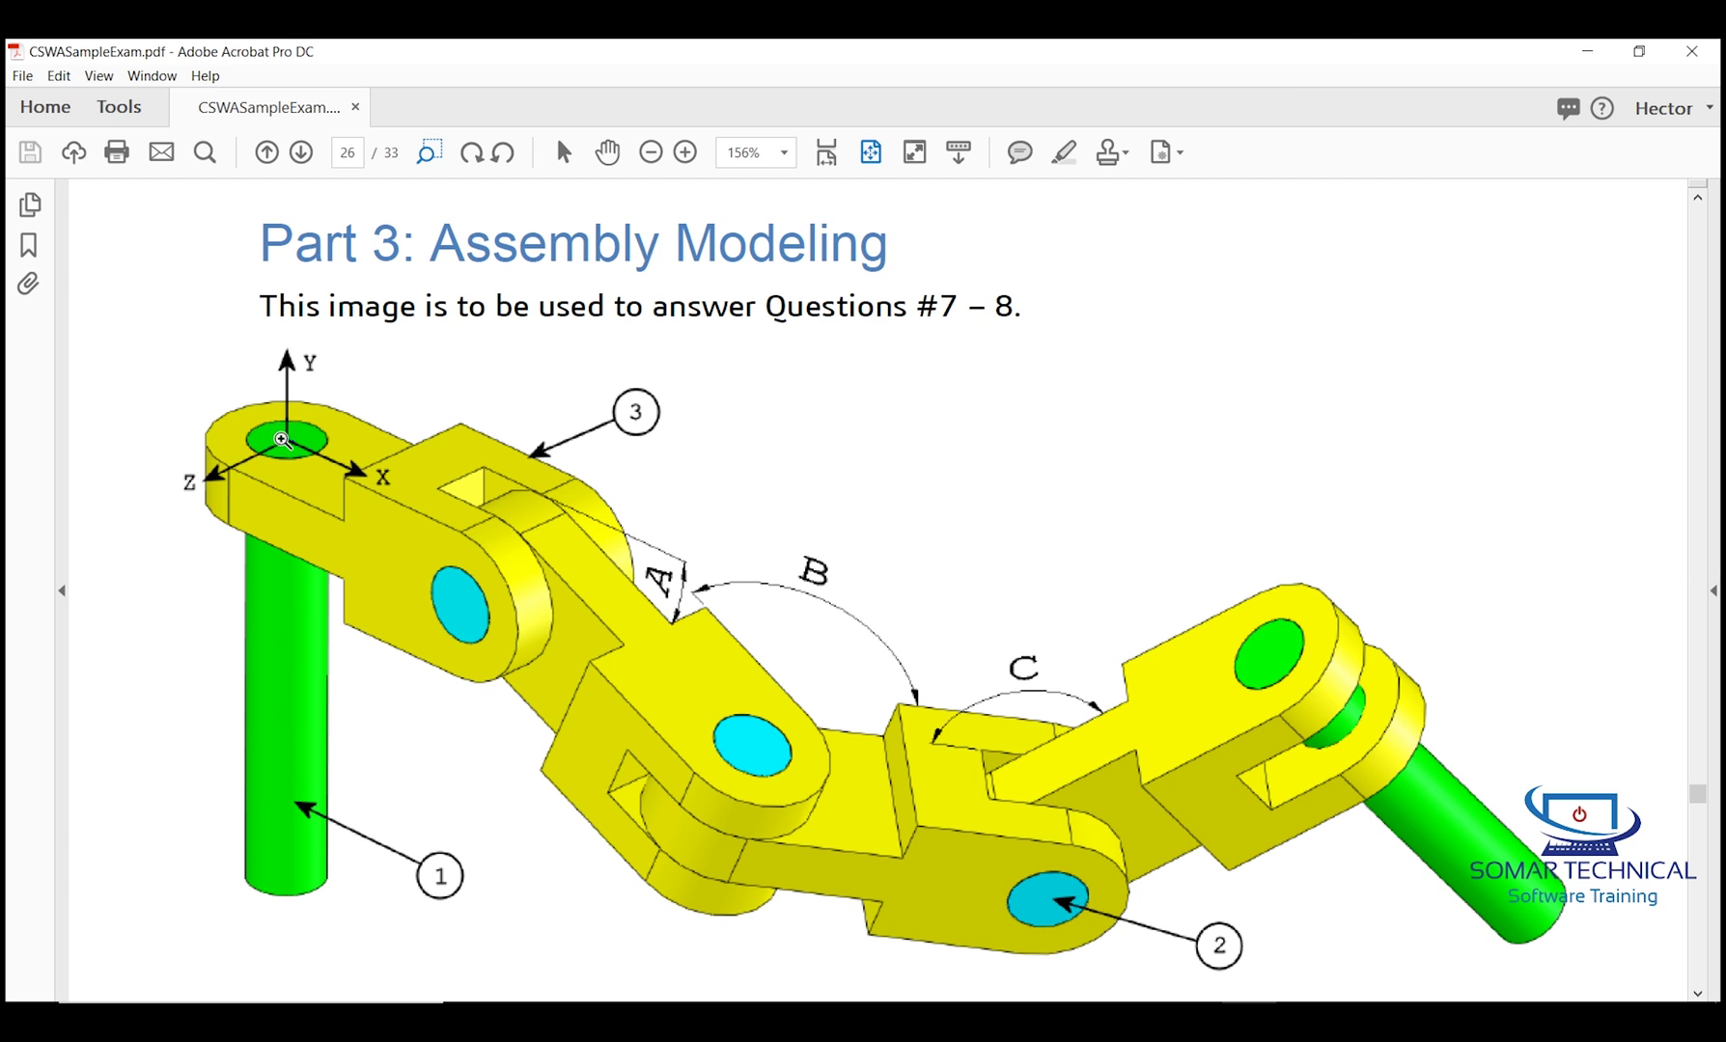
pyautogui.click(1193, 982)
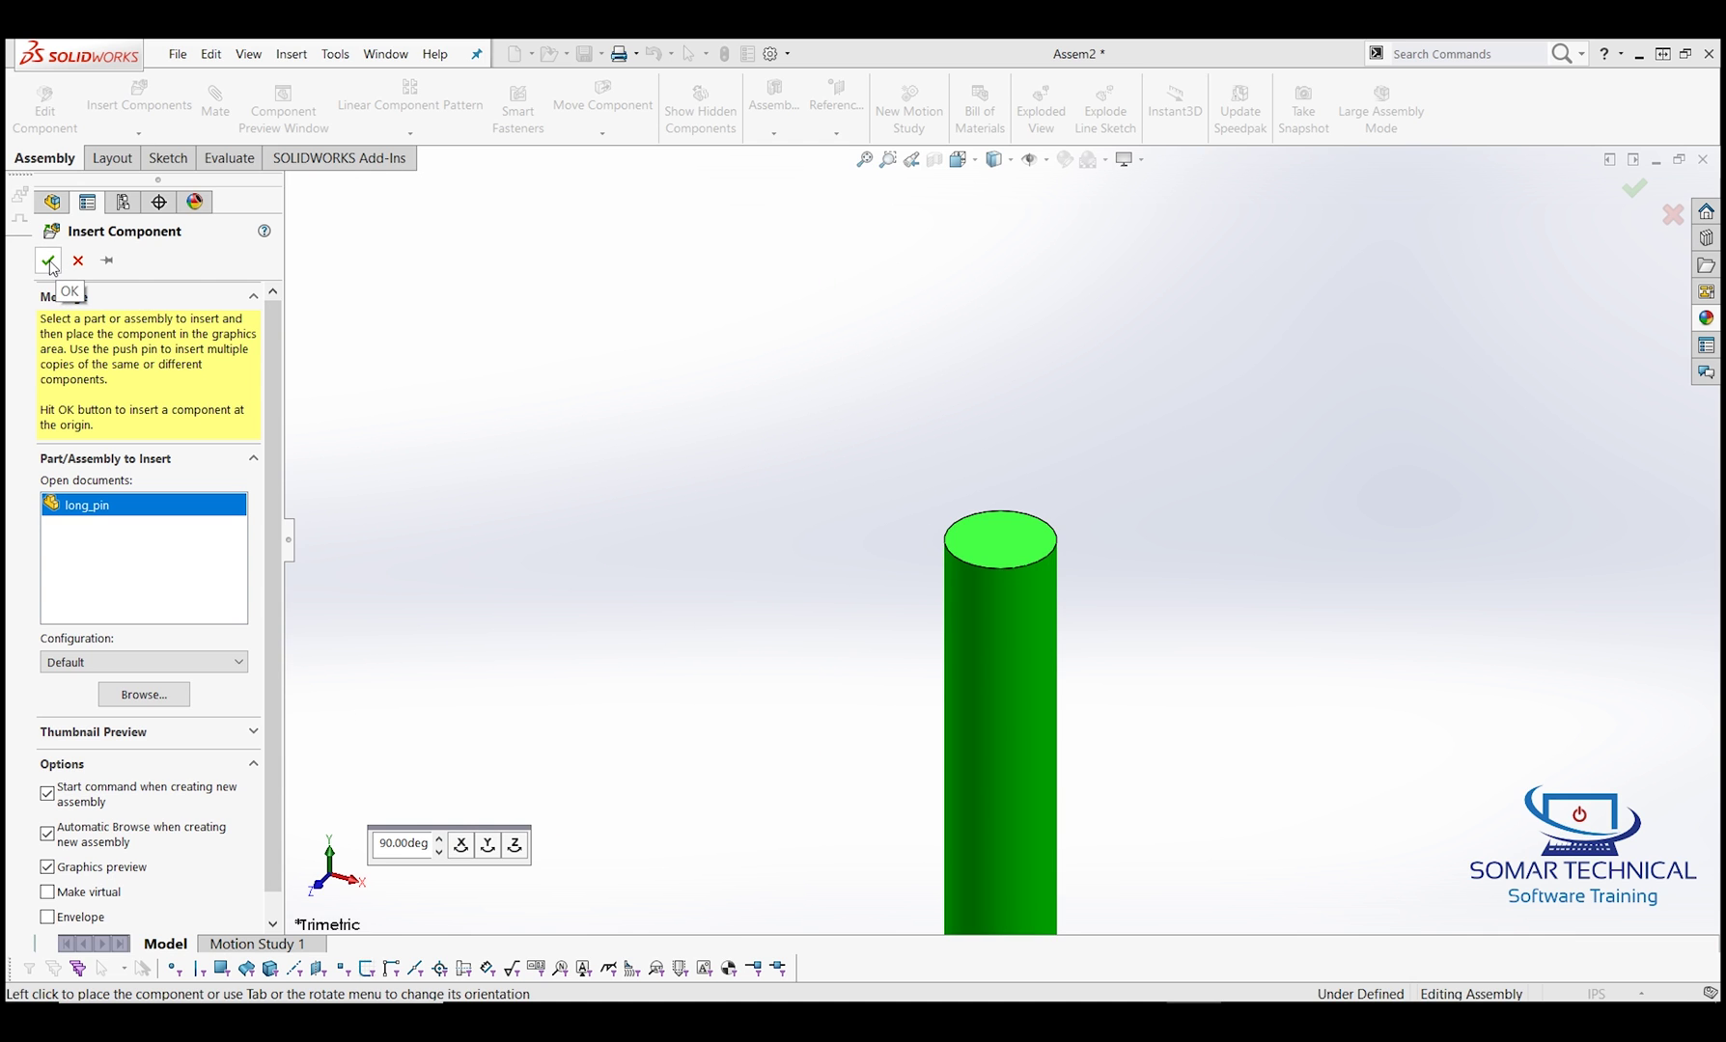
pyautogui.click(48, 261)
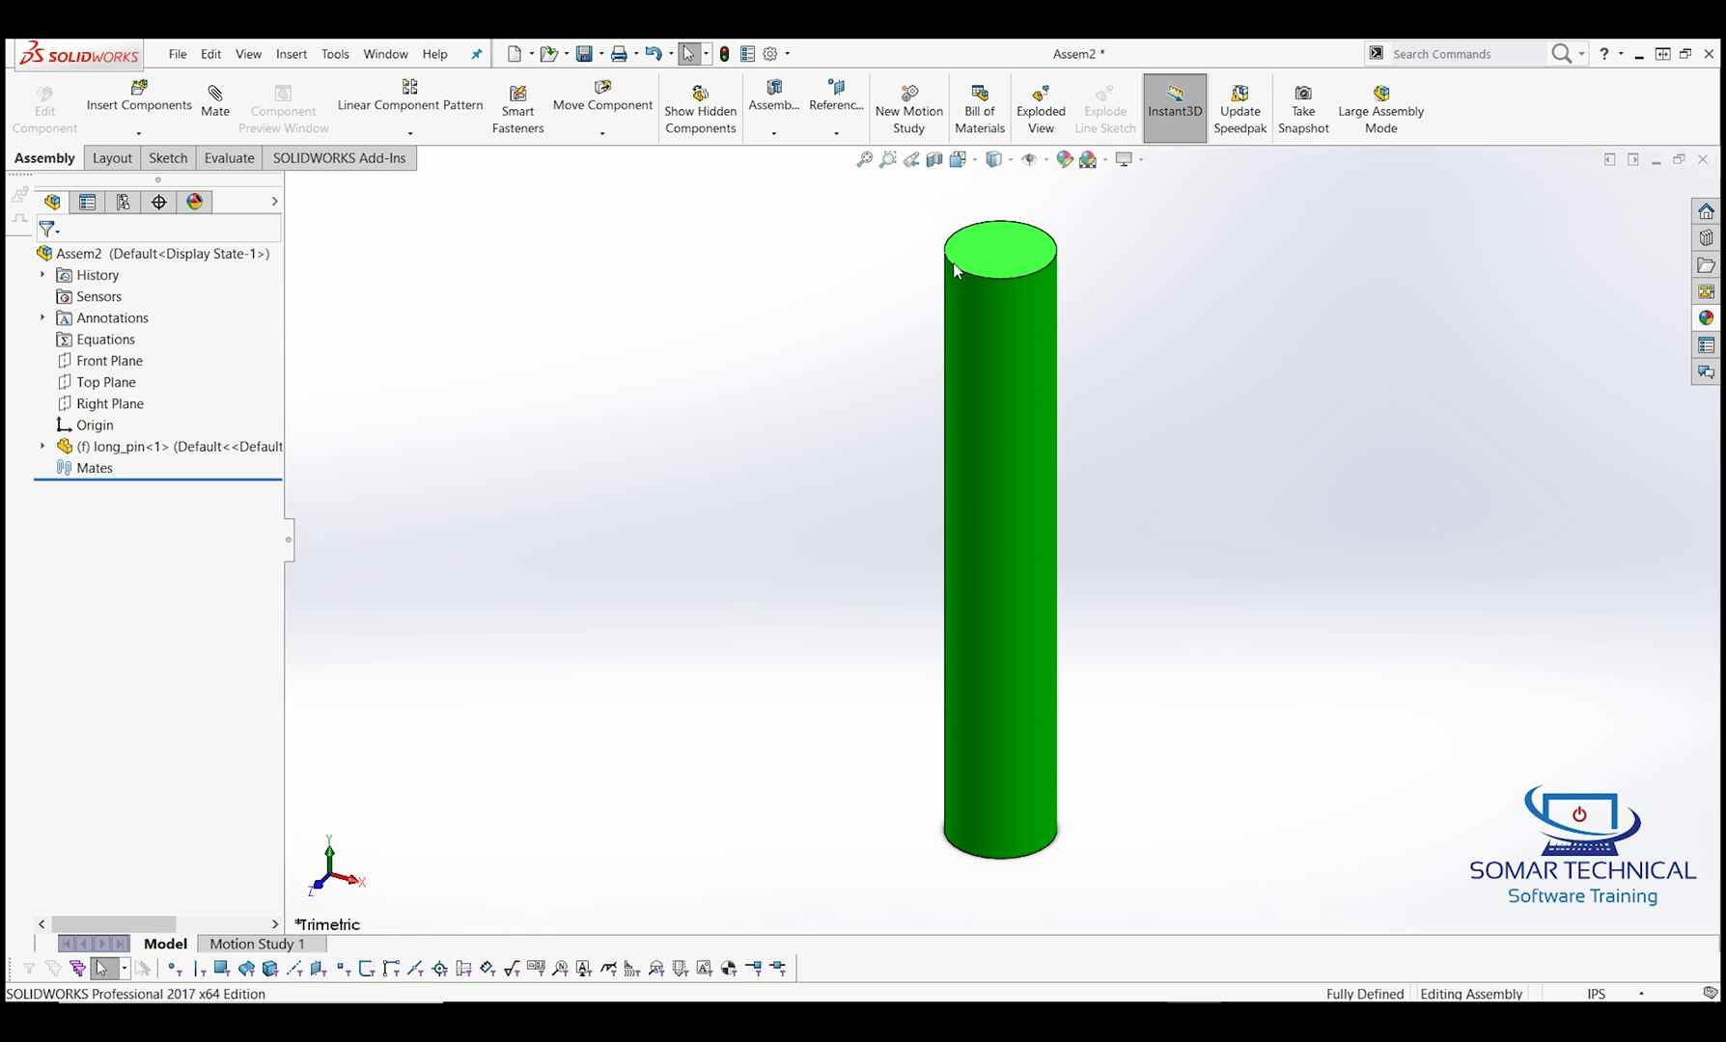
pyautogui.click(103, 427)
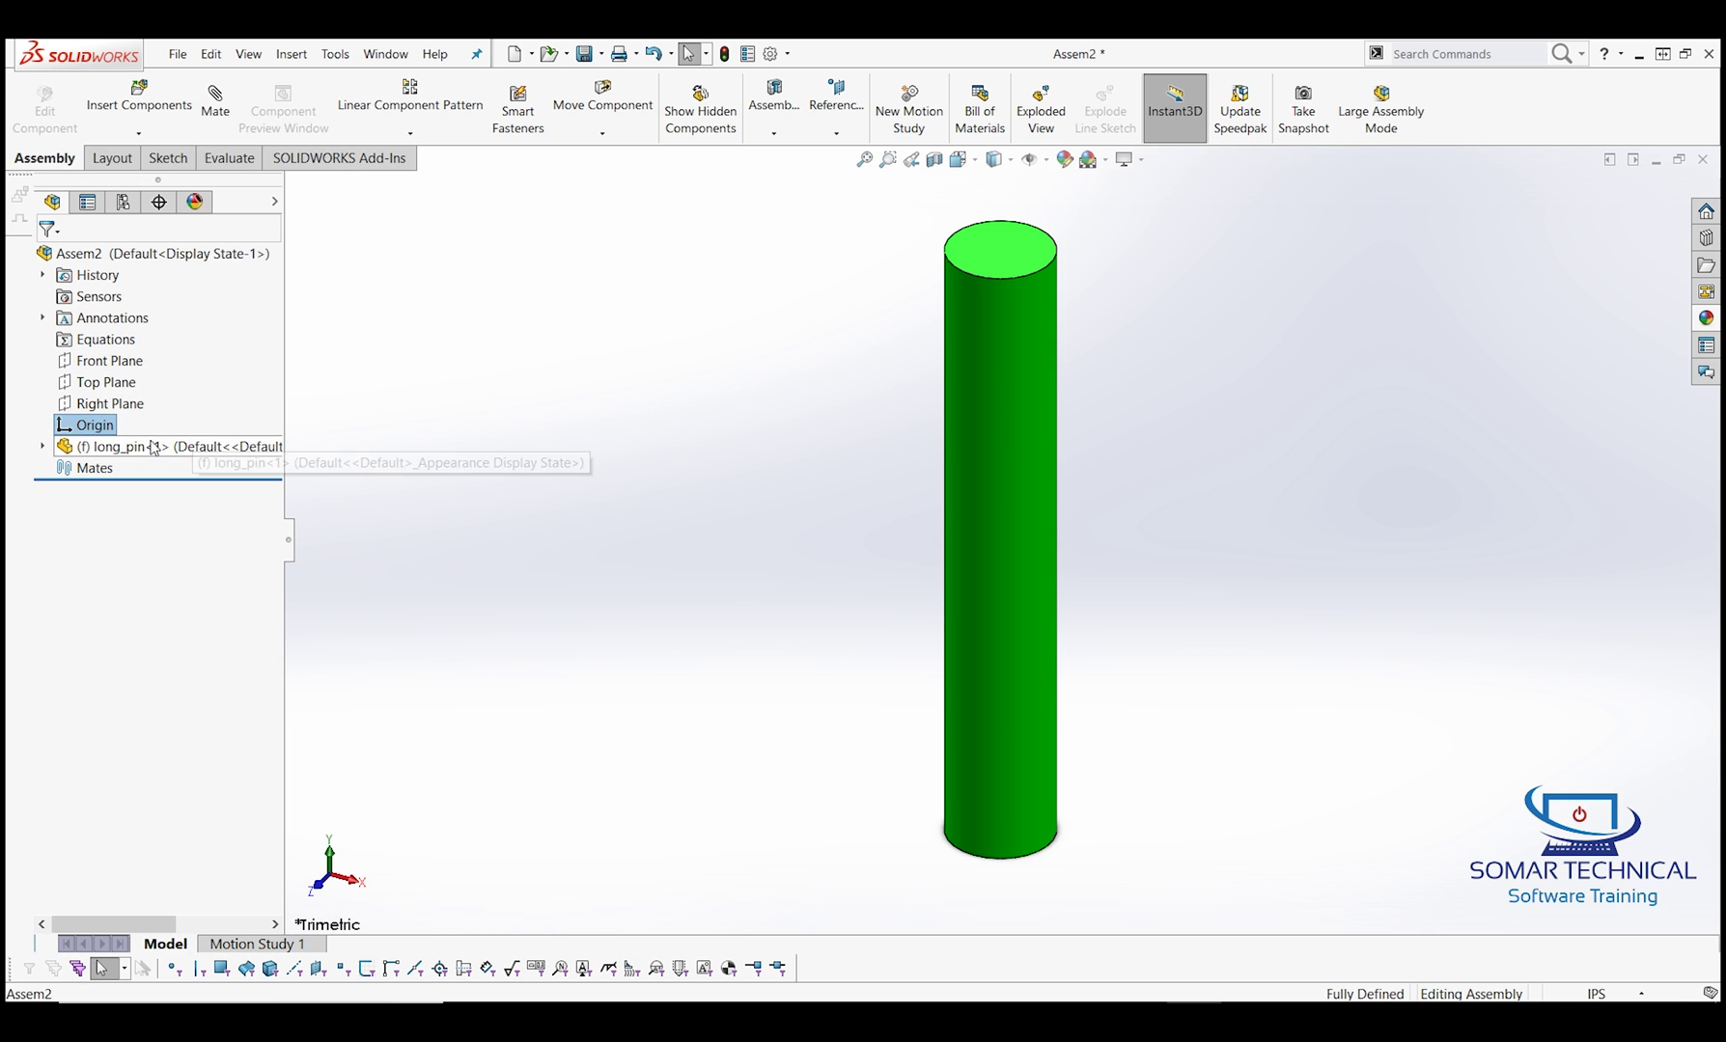
pyautogui.press('F2')
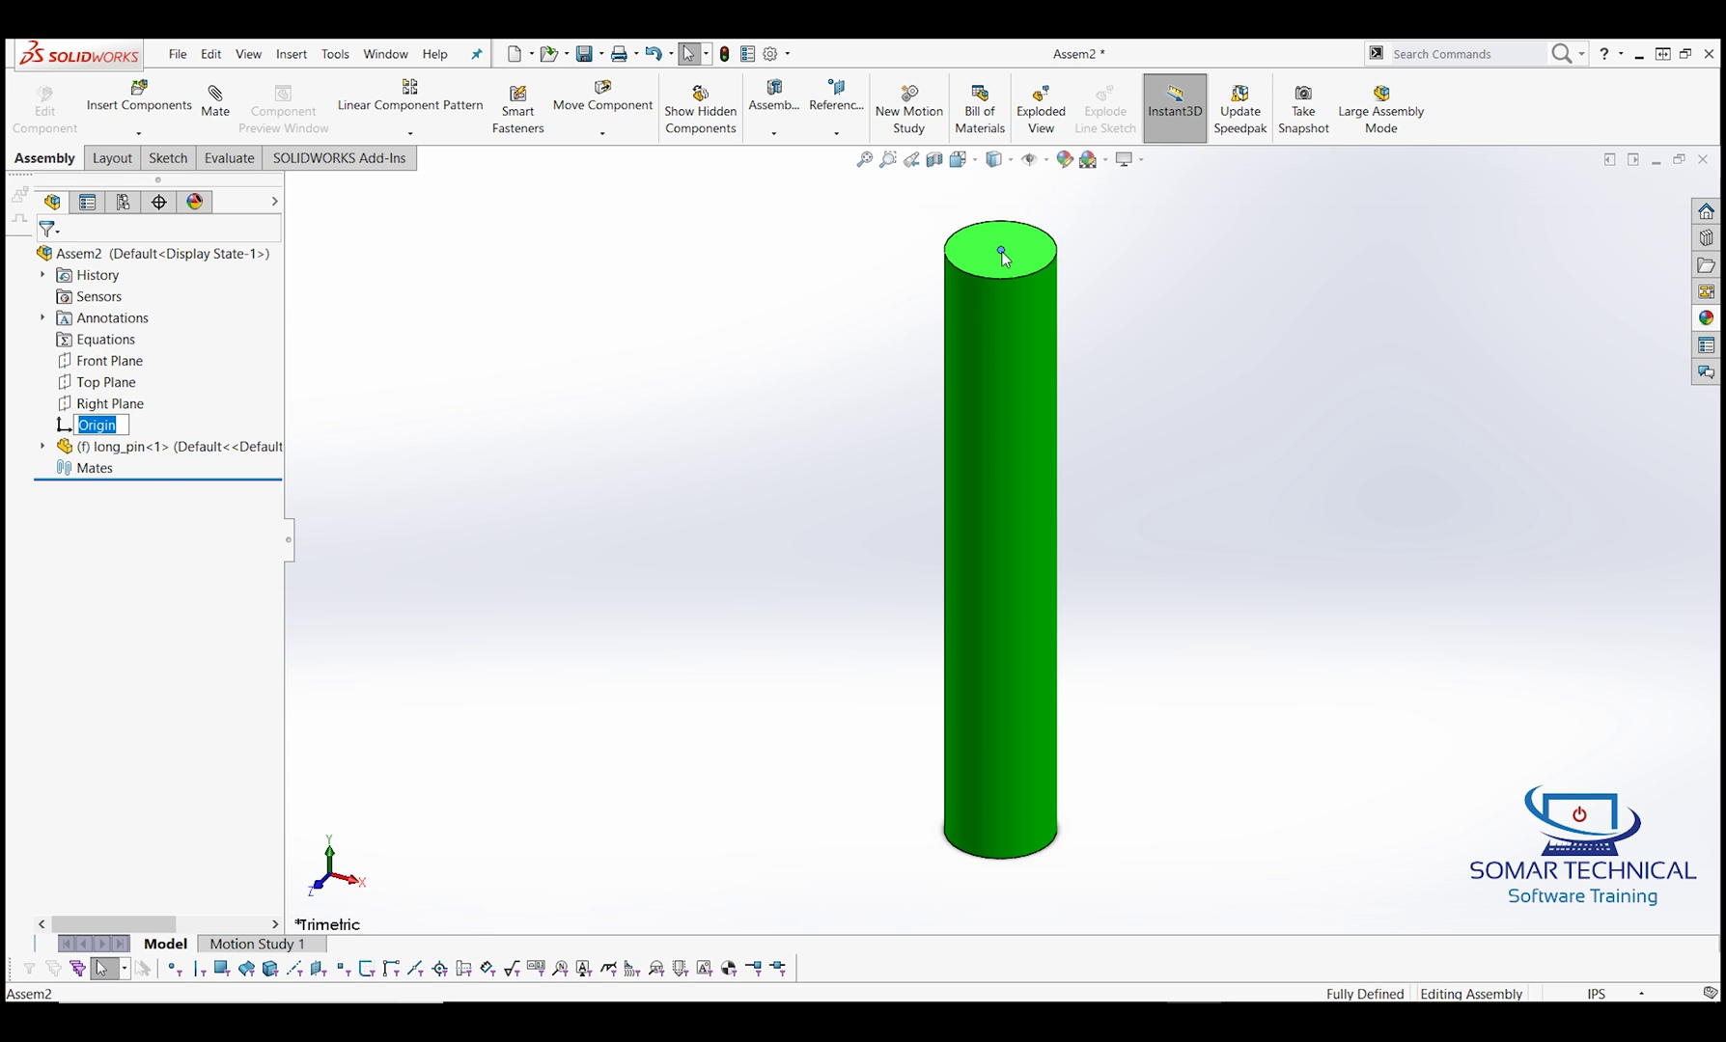
pyautogui.click(555, 436)
pyautogui.click(42, 445)
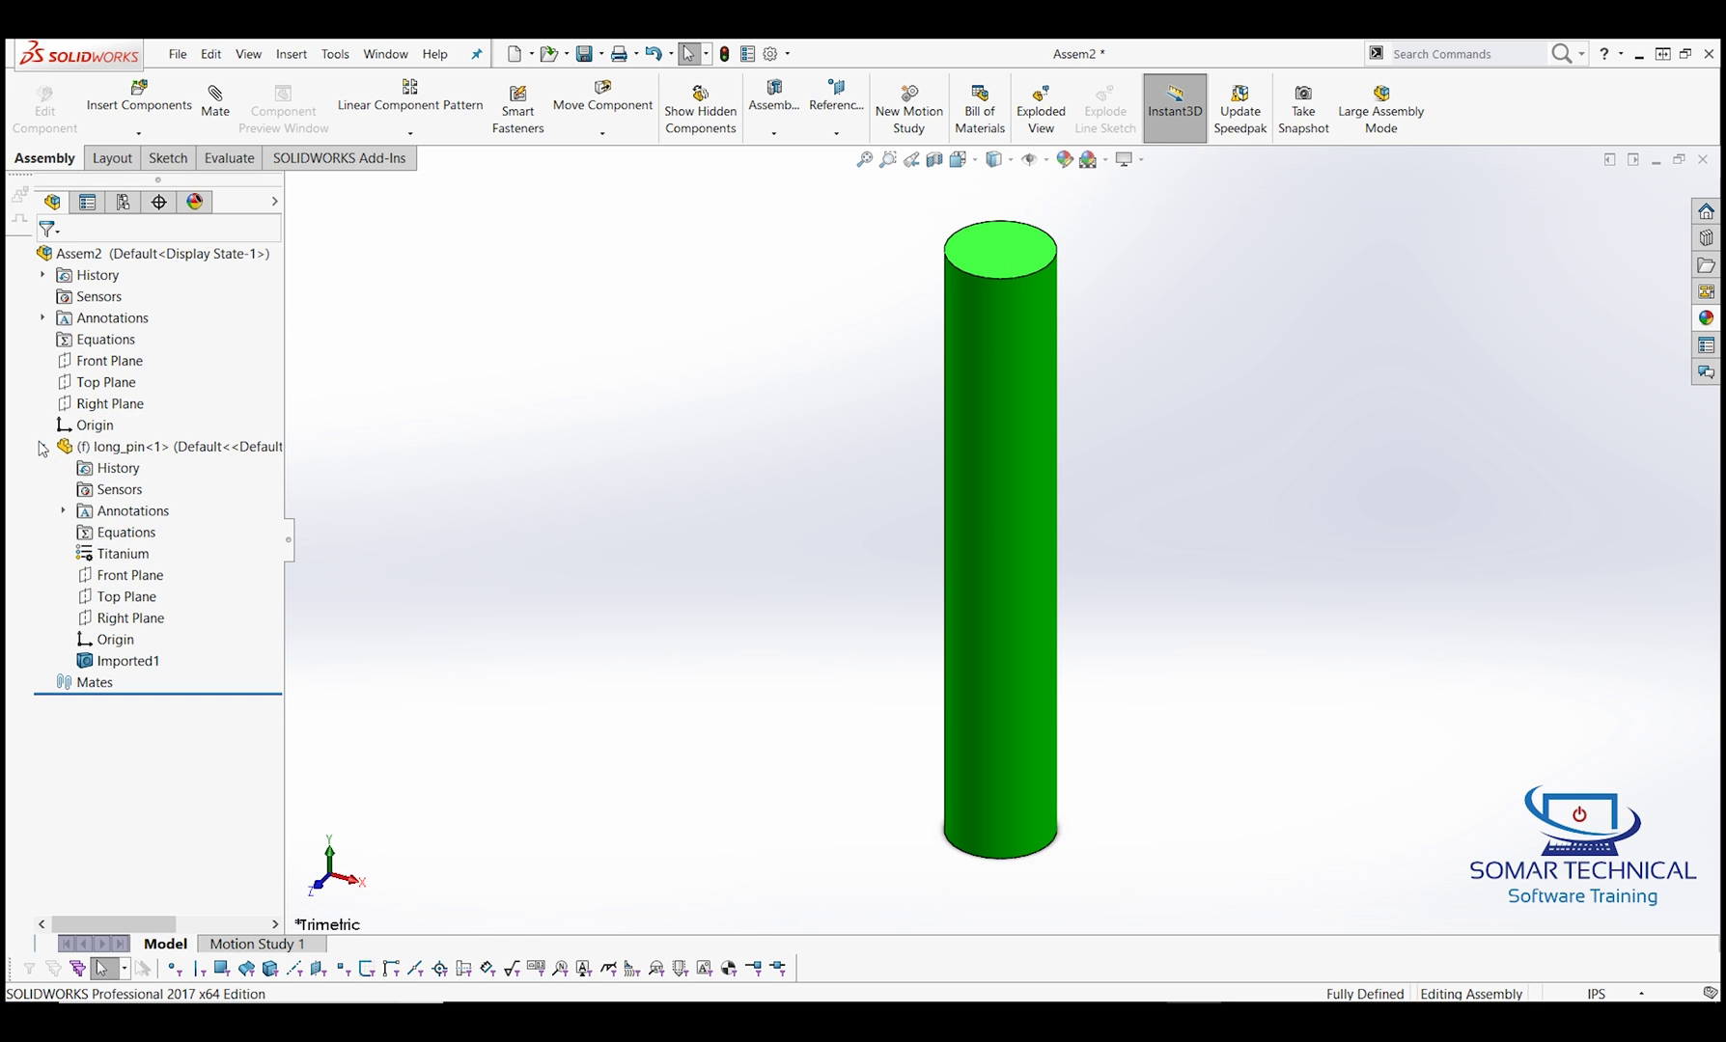
pyautogui.click(115, 639)
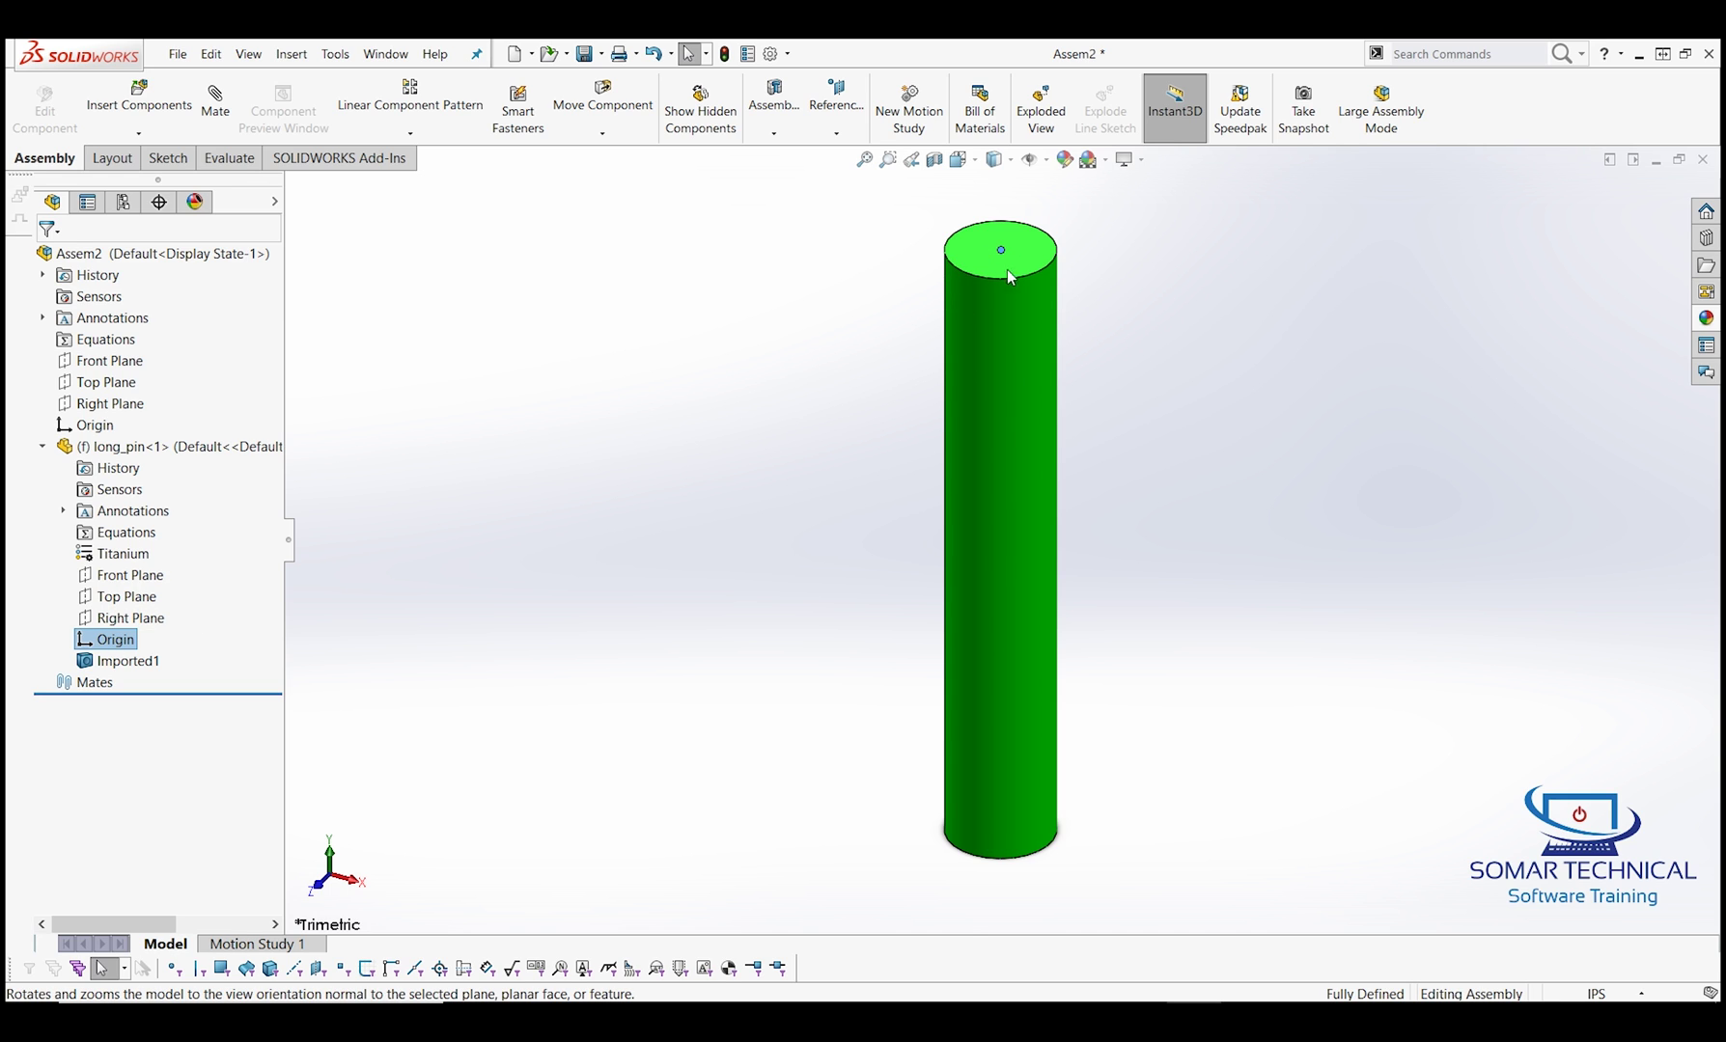
pyautogui.click(45, 447)
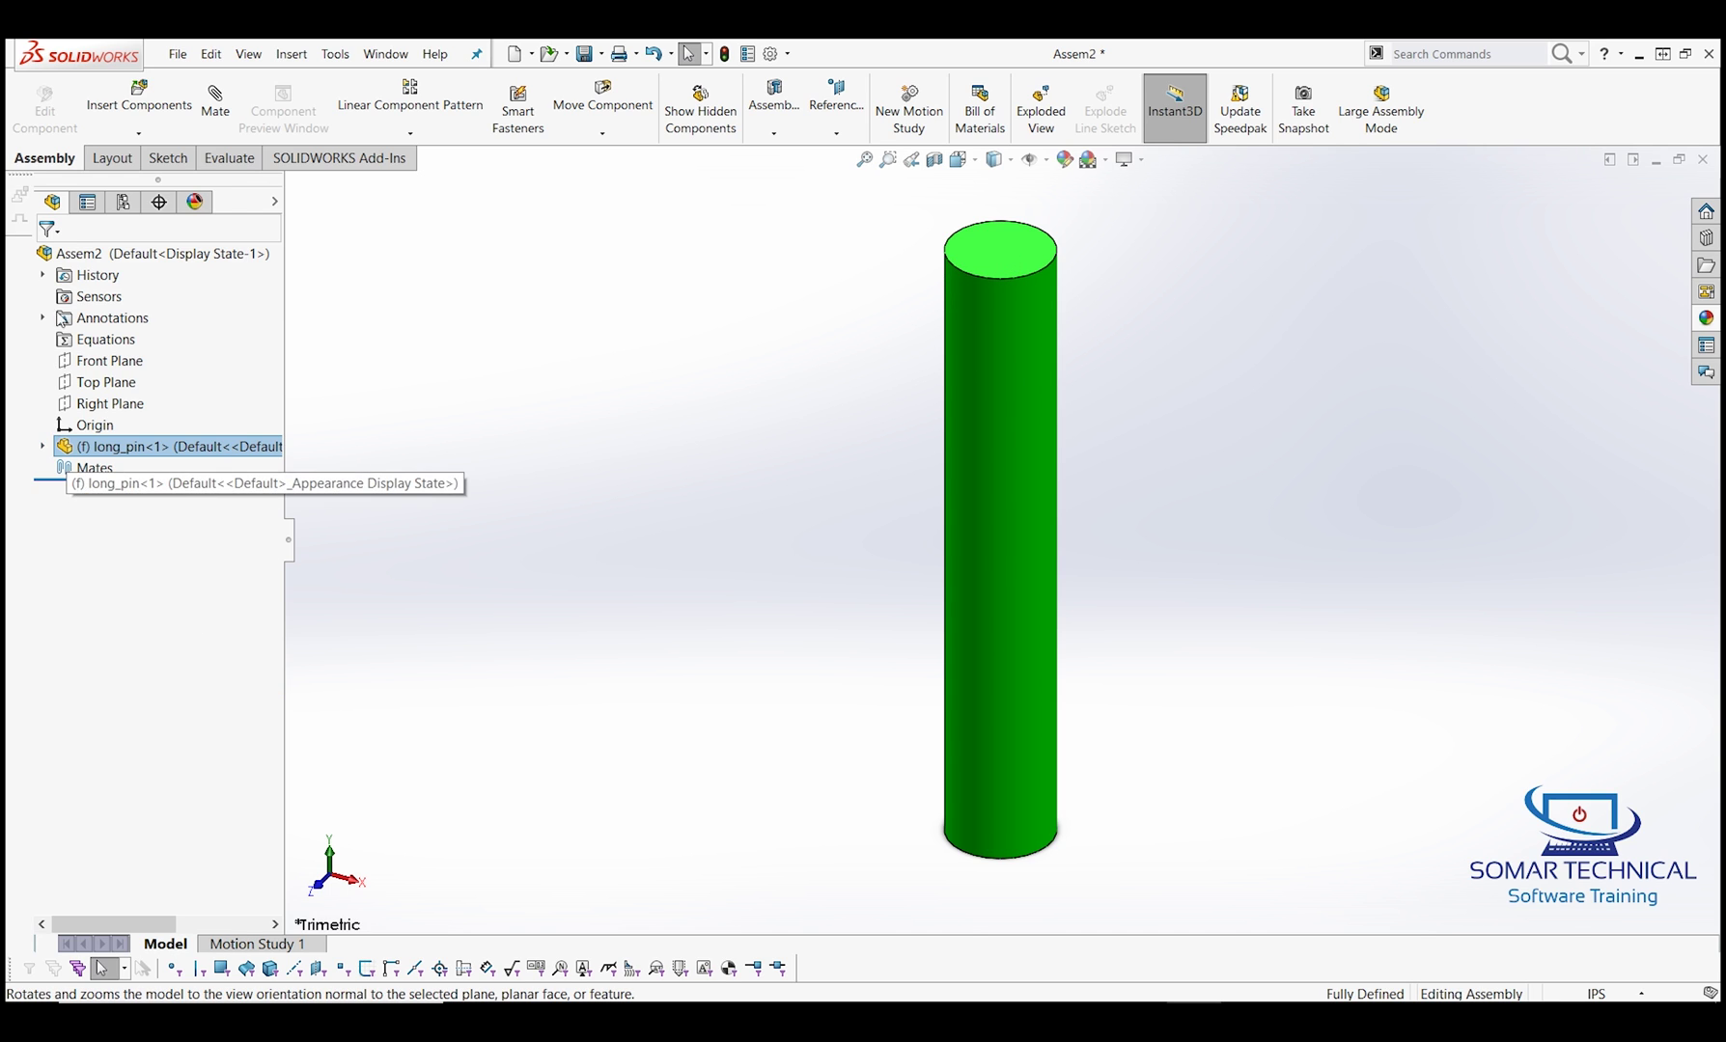
pyautogui.click(402, 360)
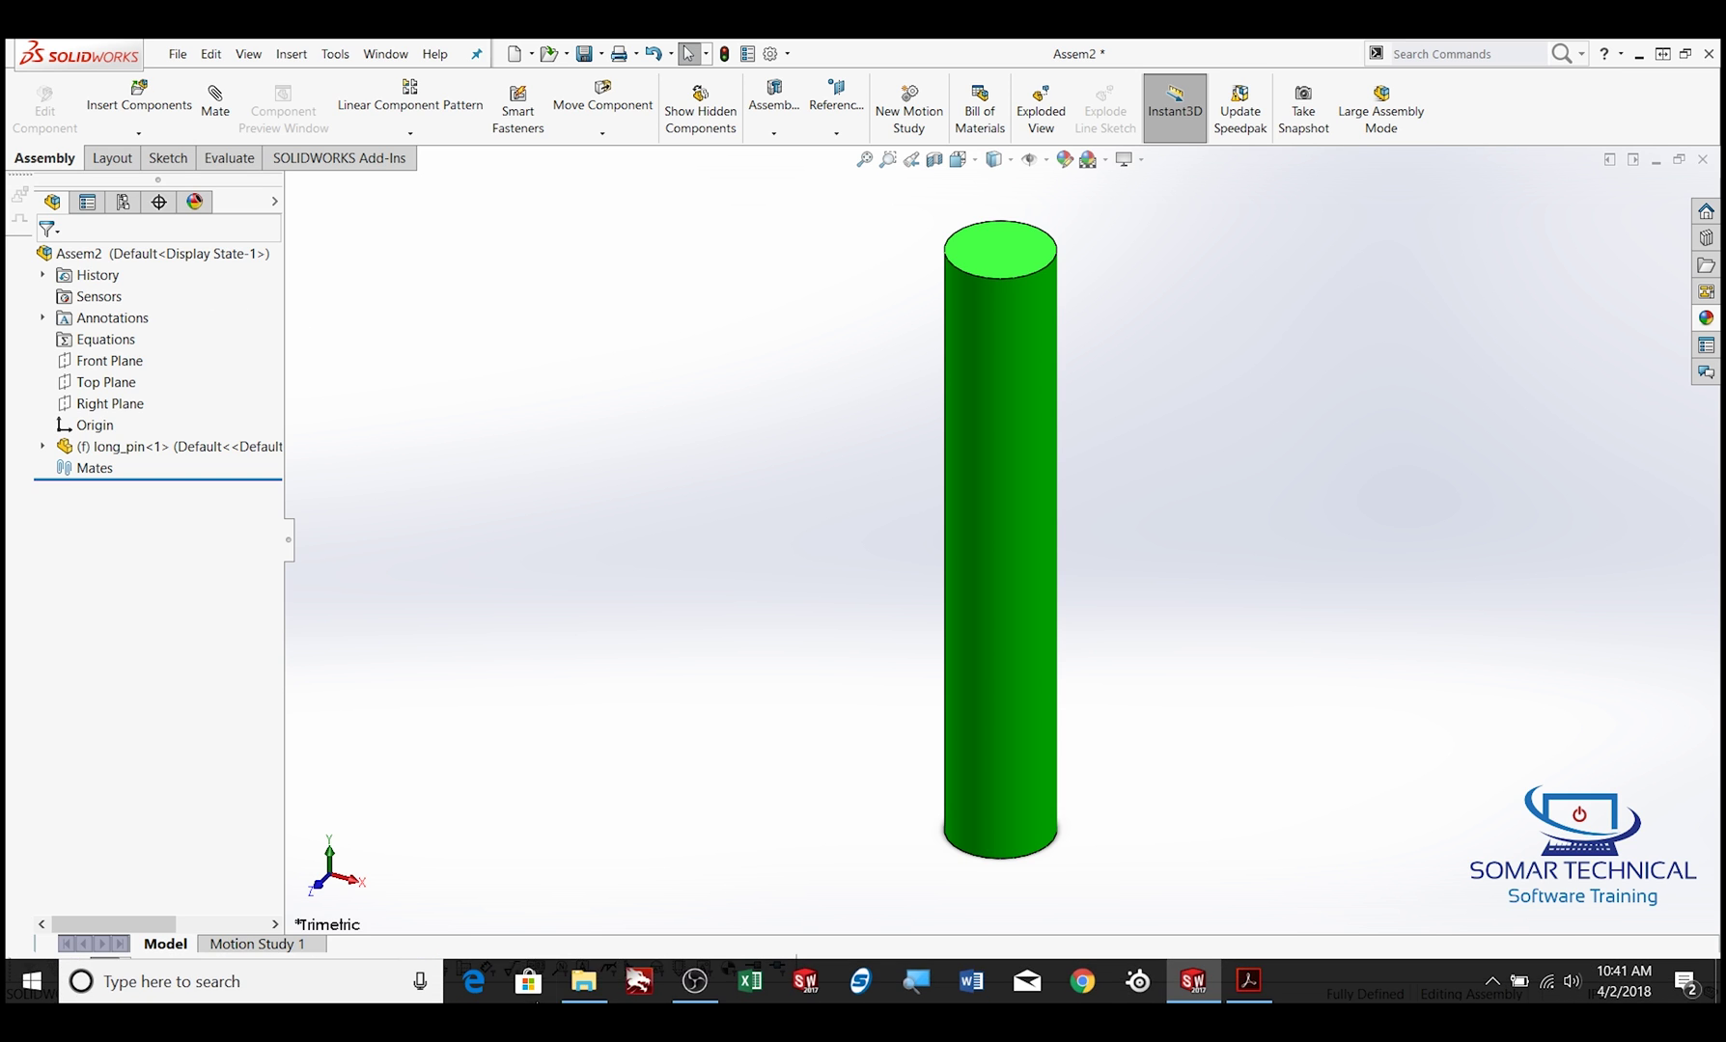
pyautogui.click(1248, 982)
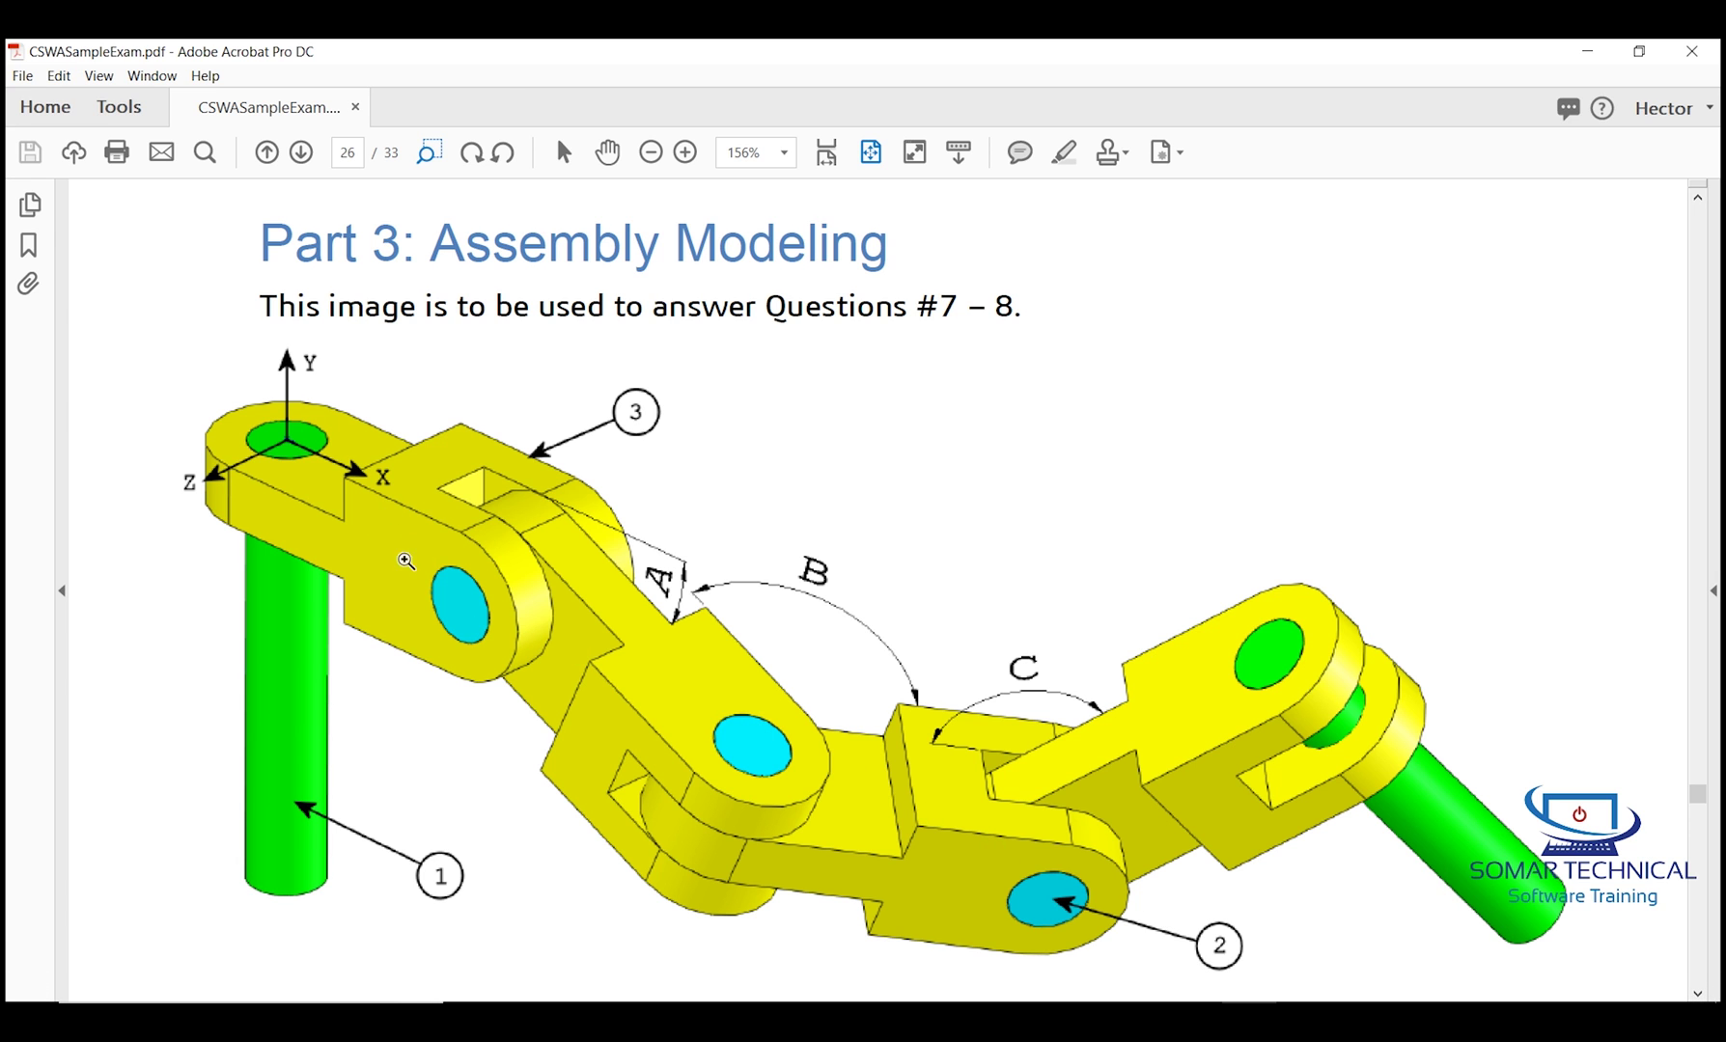
pyautogui.click(1588, 51)
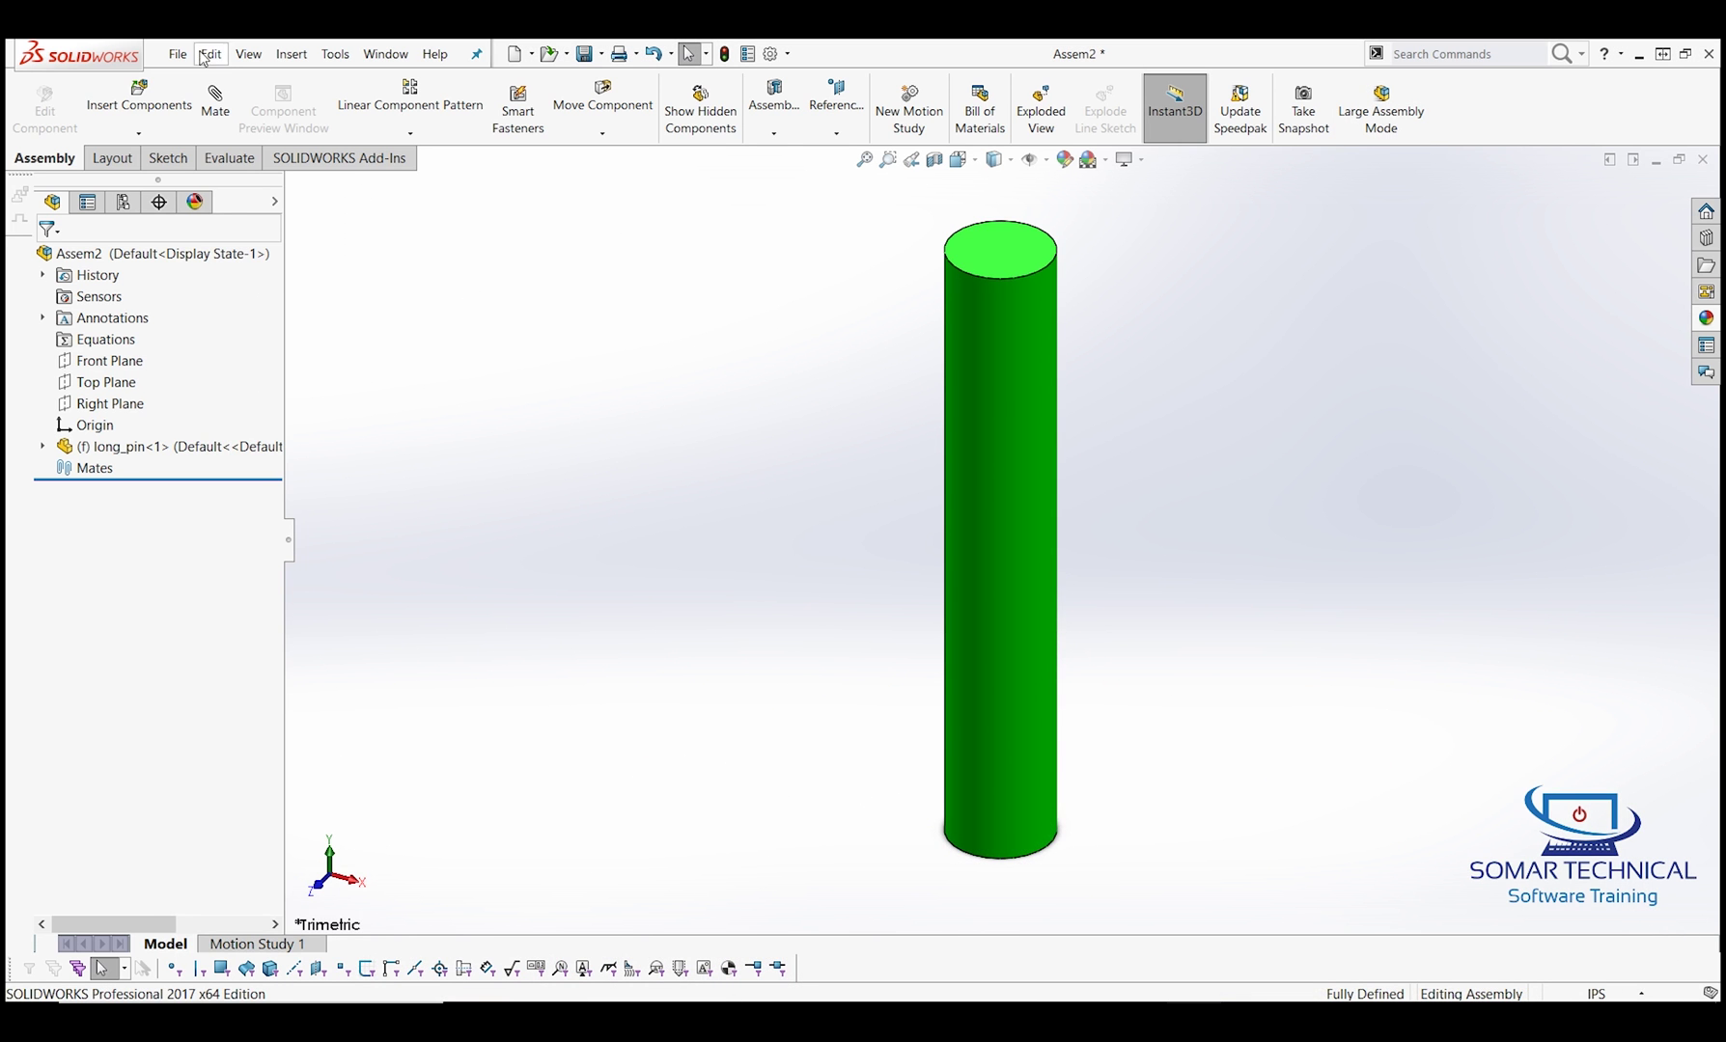
# Step: Insert chain_link and drop it into the assembly to the right of long_pin
pyautogui.click(139, 100)
pyautogui.click(799, 300)
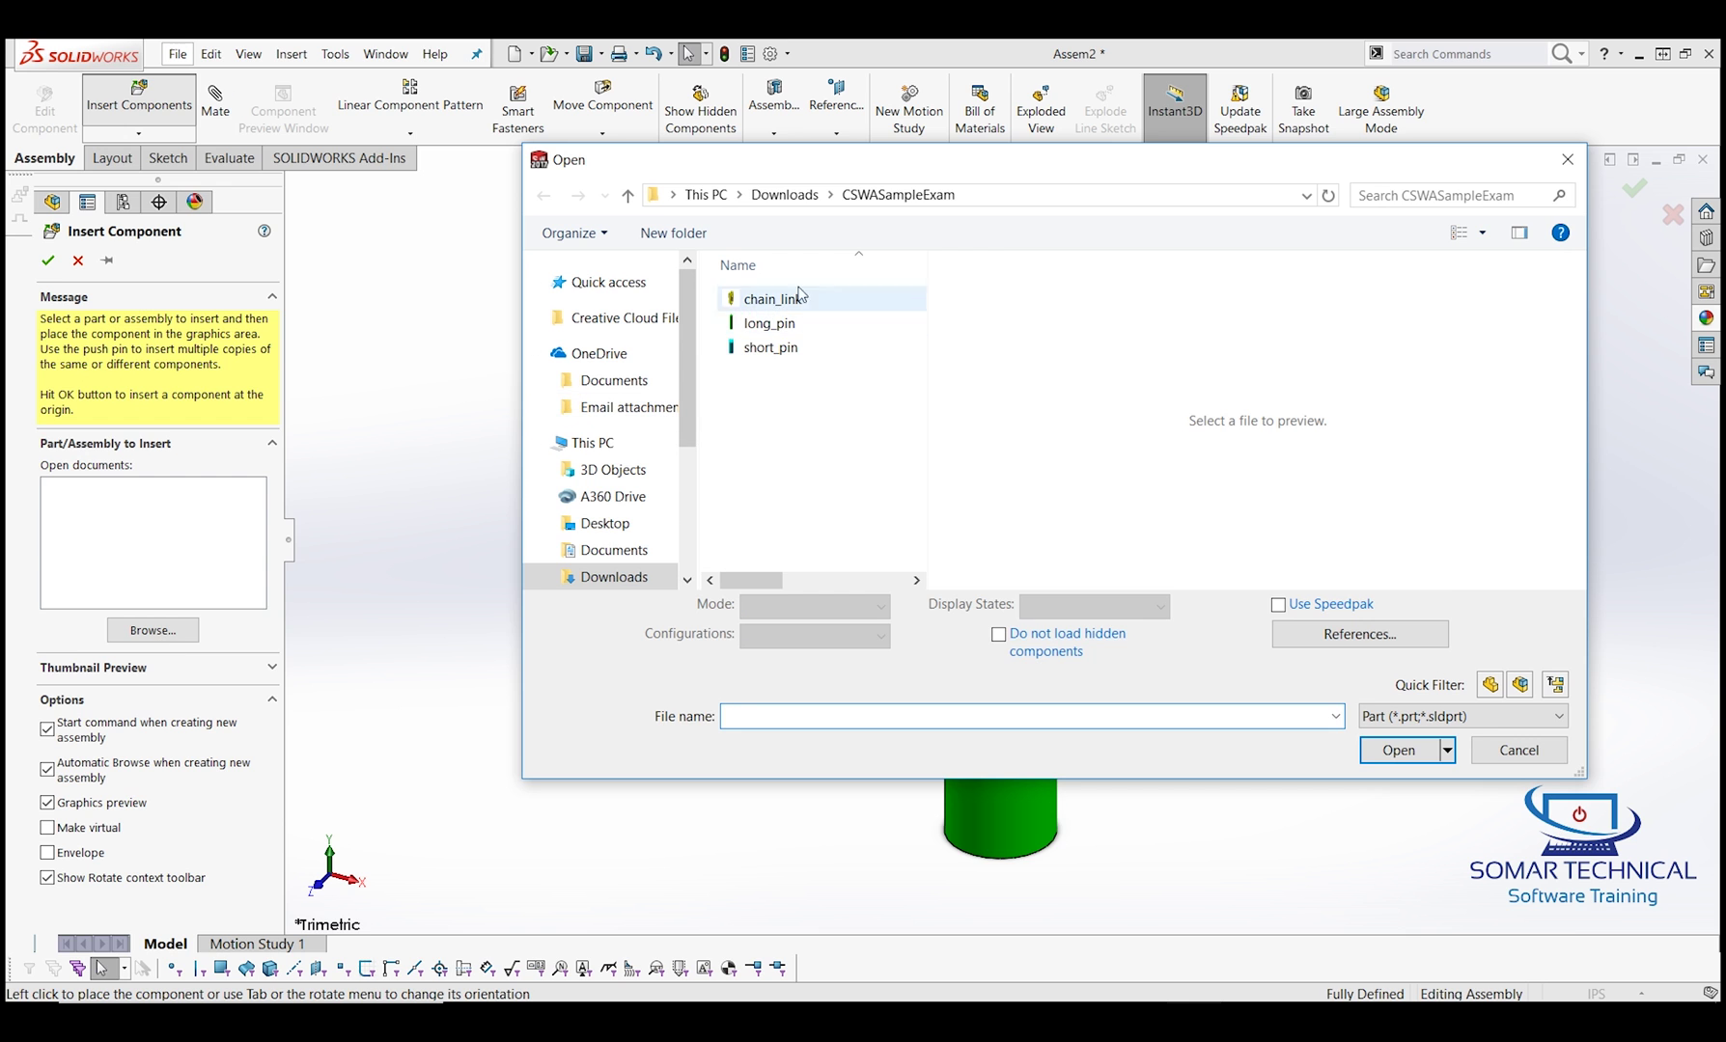
pyautogui.click(1392, 736)
pyautogui.scroll(3, 1381, 511)
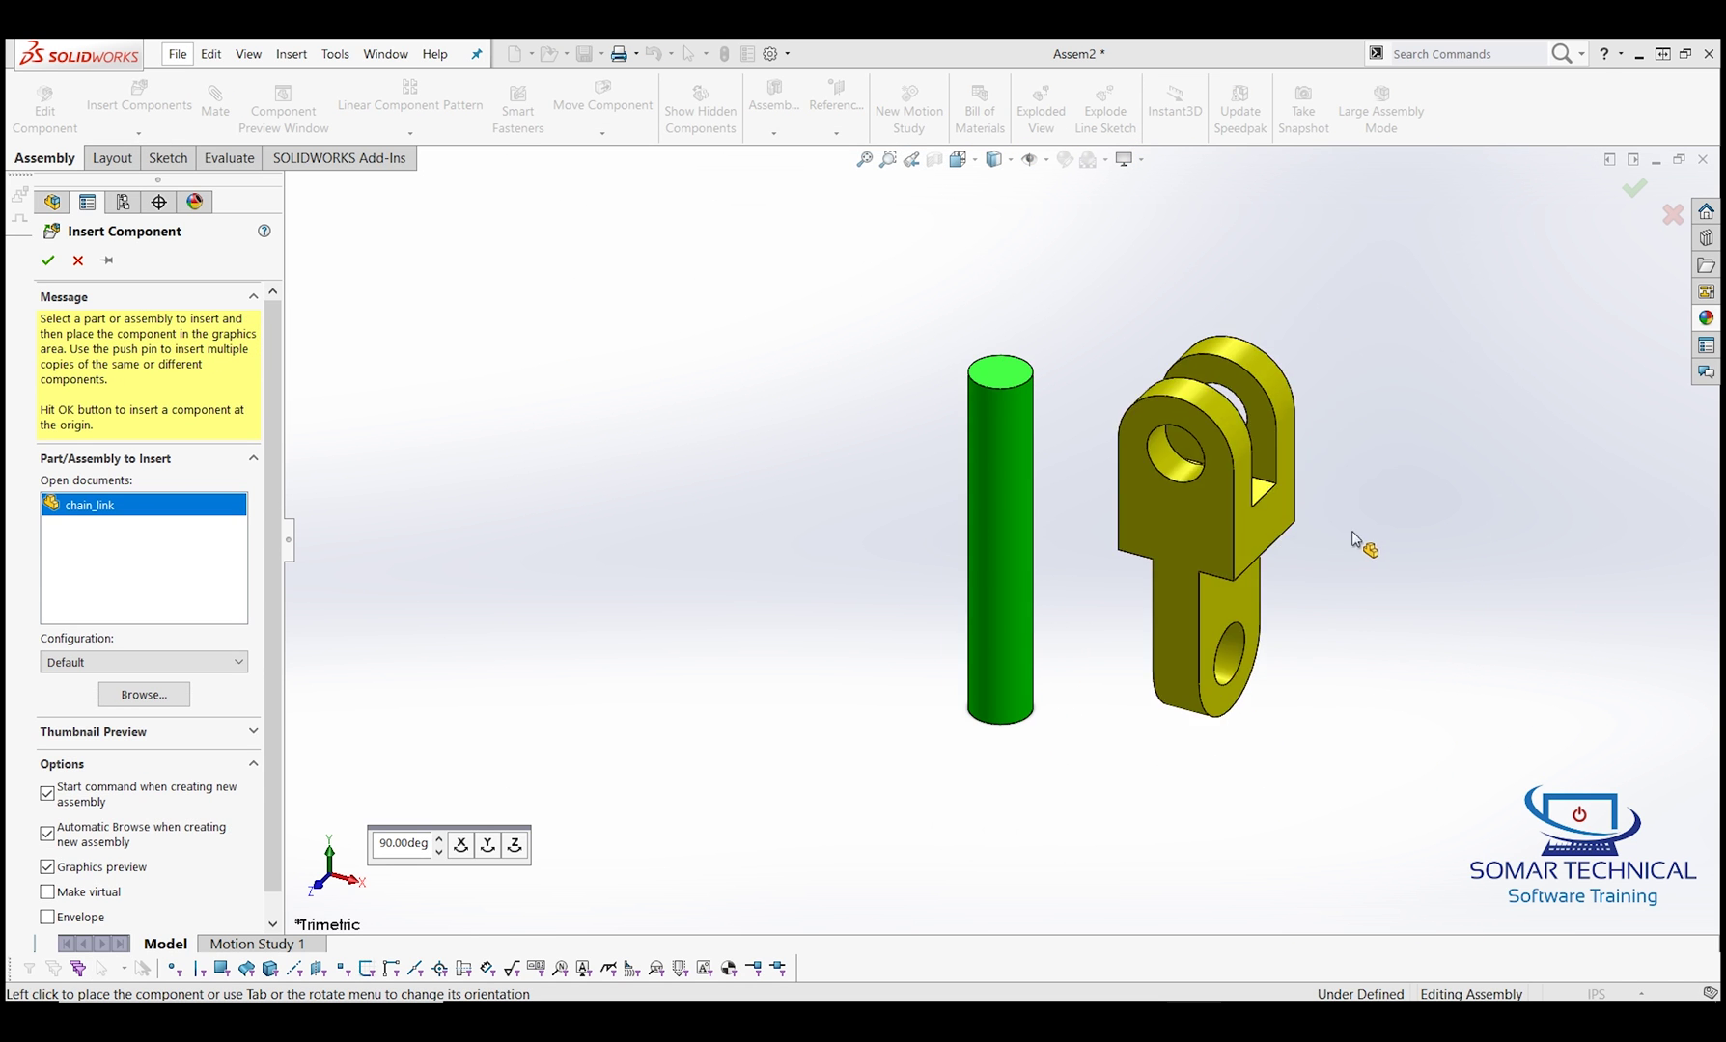
pyautogui.click(1157, 425)
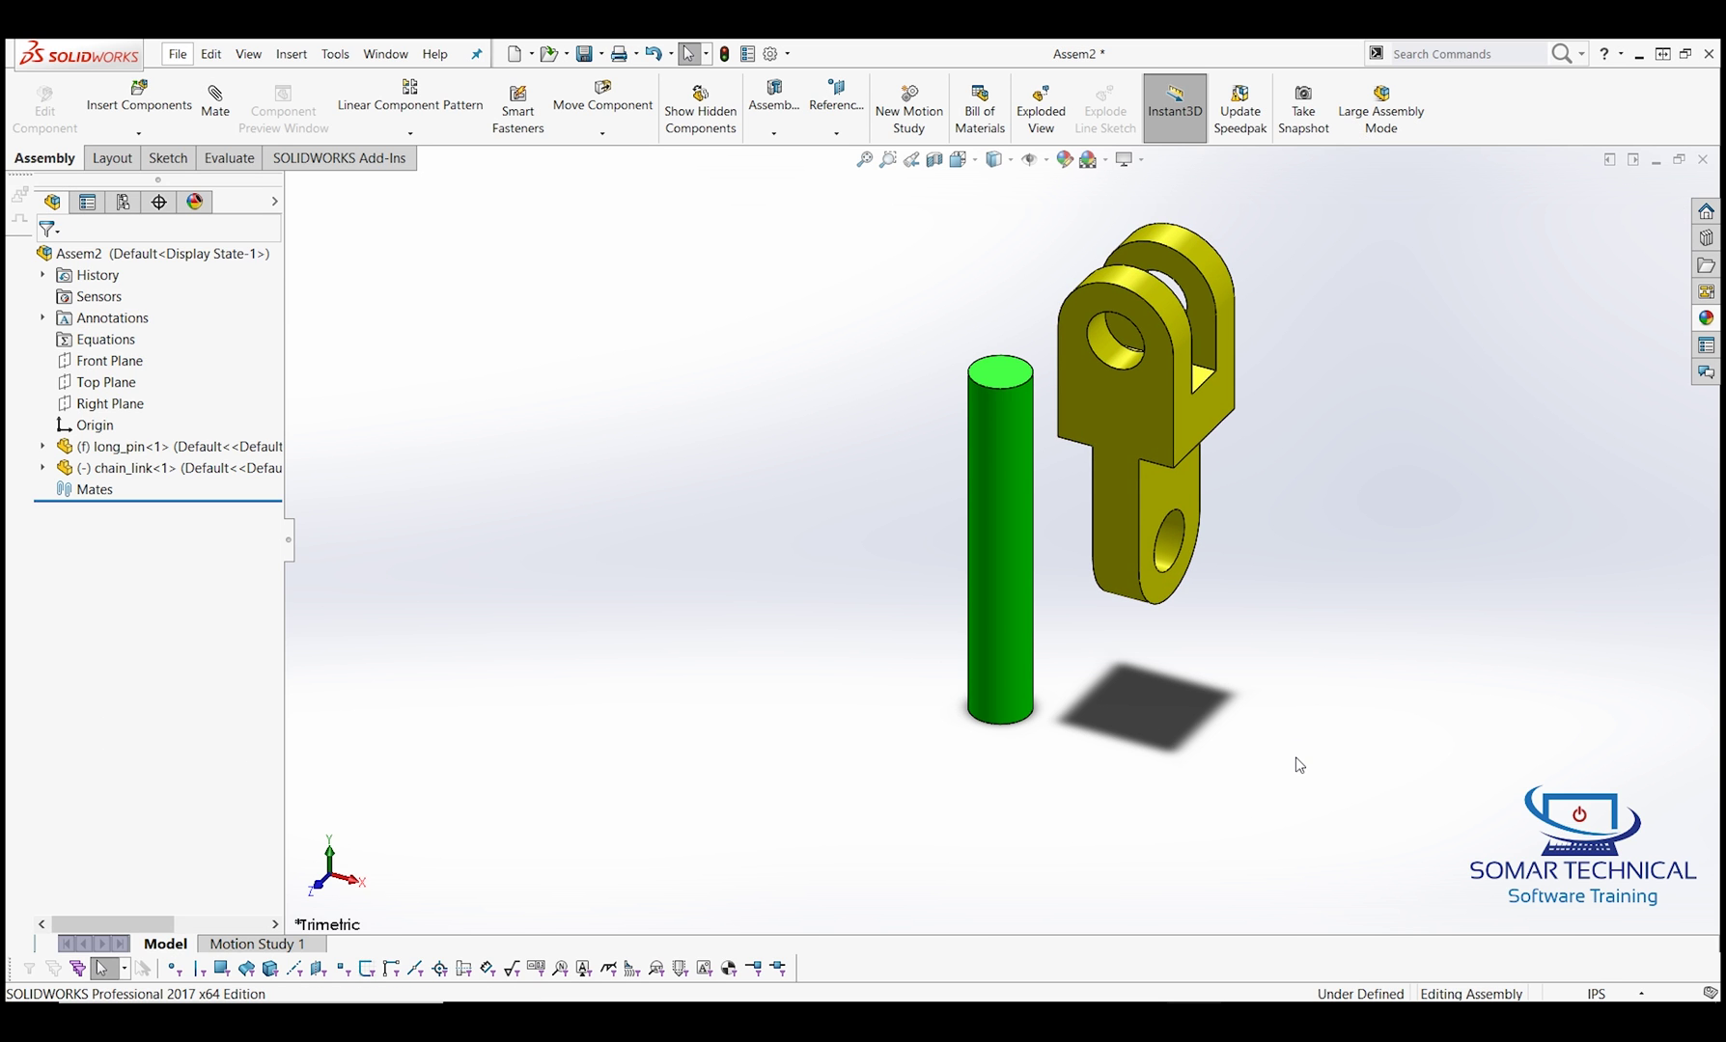
pyautogui.moveTo(1157, 452); pyautogui.dragTo(1296, 410)
pyautogui.click(826, 526)
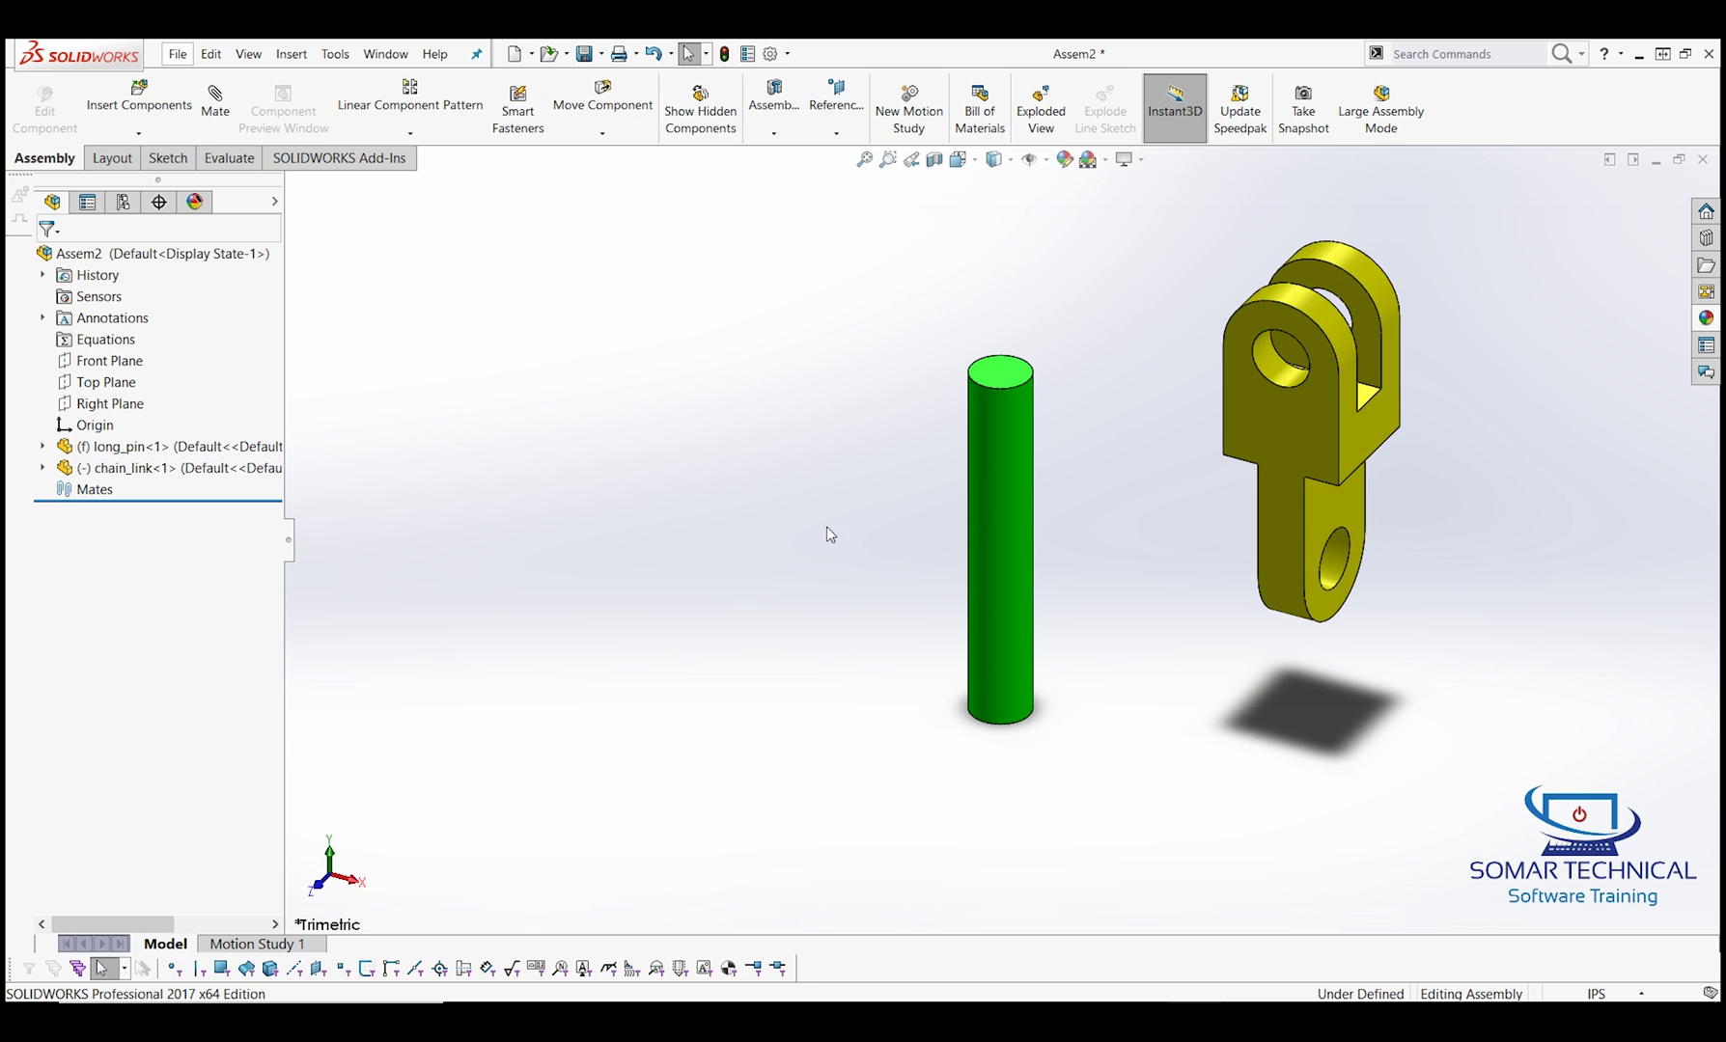
# Step: Confirm long_pin stays fixed, then reposition chain_link up and to the left
pyautogui.click(1010, 469)
pyautogui.moveTo(1009, 470); pyautogui.dragTo(866, 462)
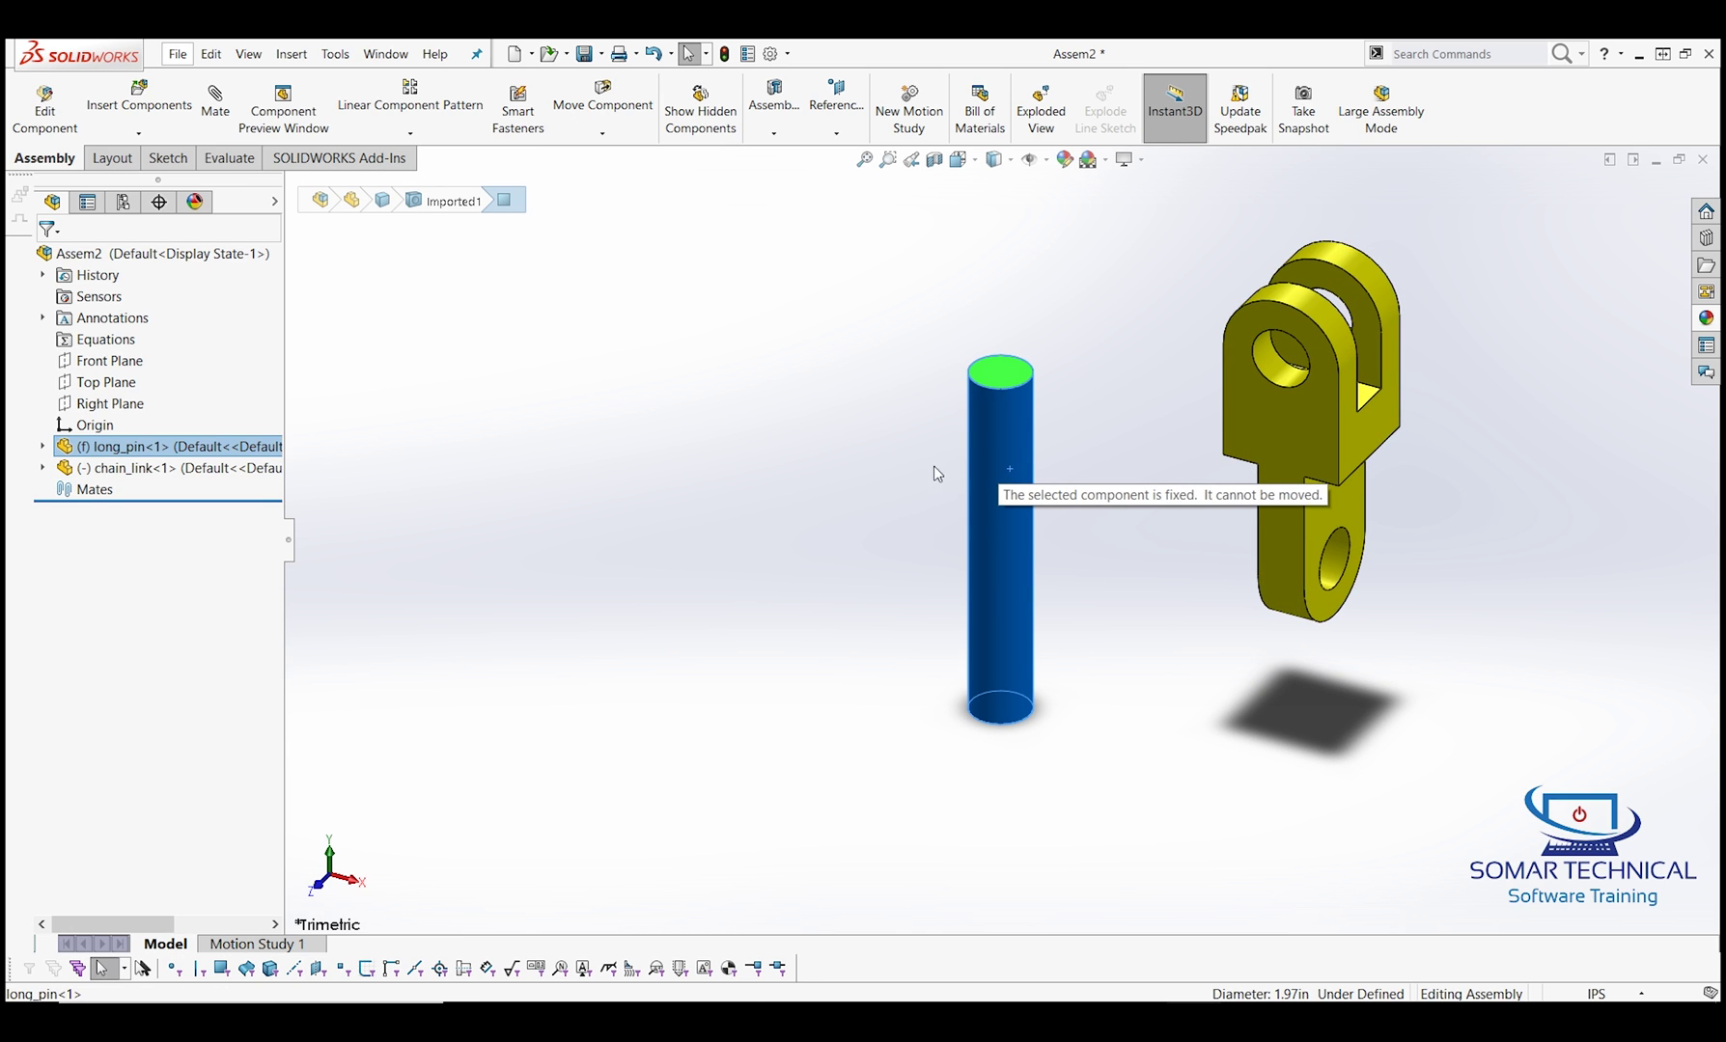
pyautogui.click(965, 465)
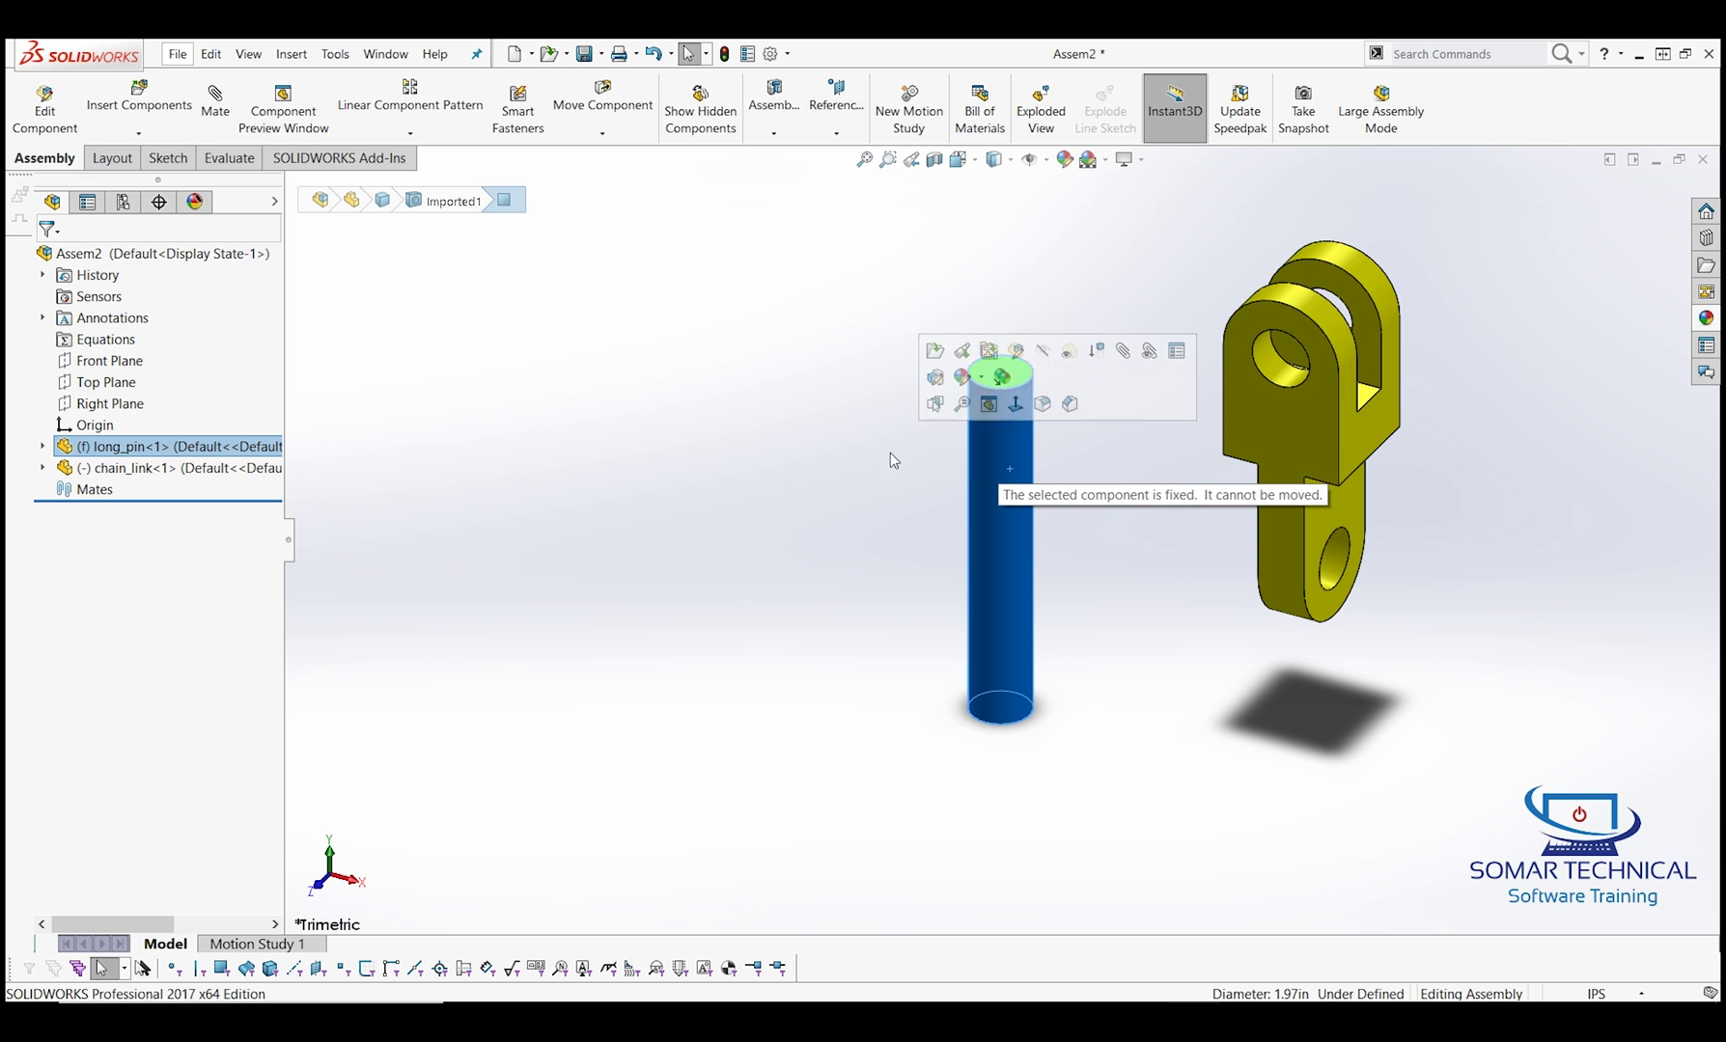
pyautogui.click(834, 528)
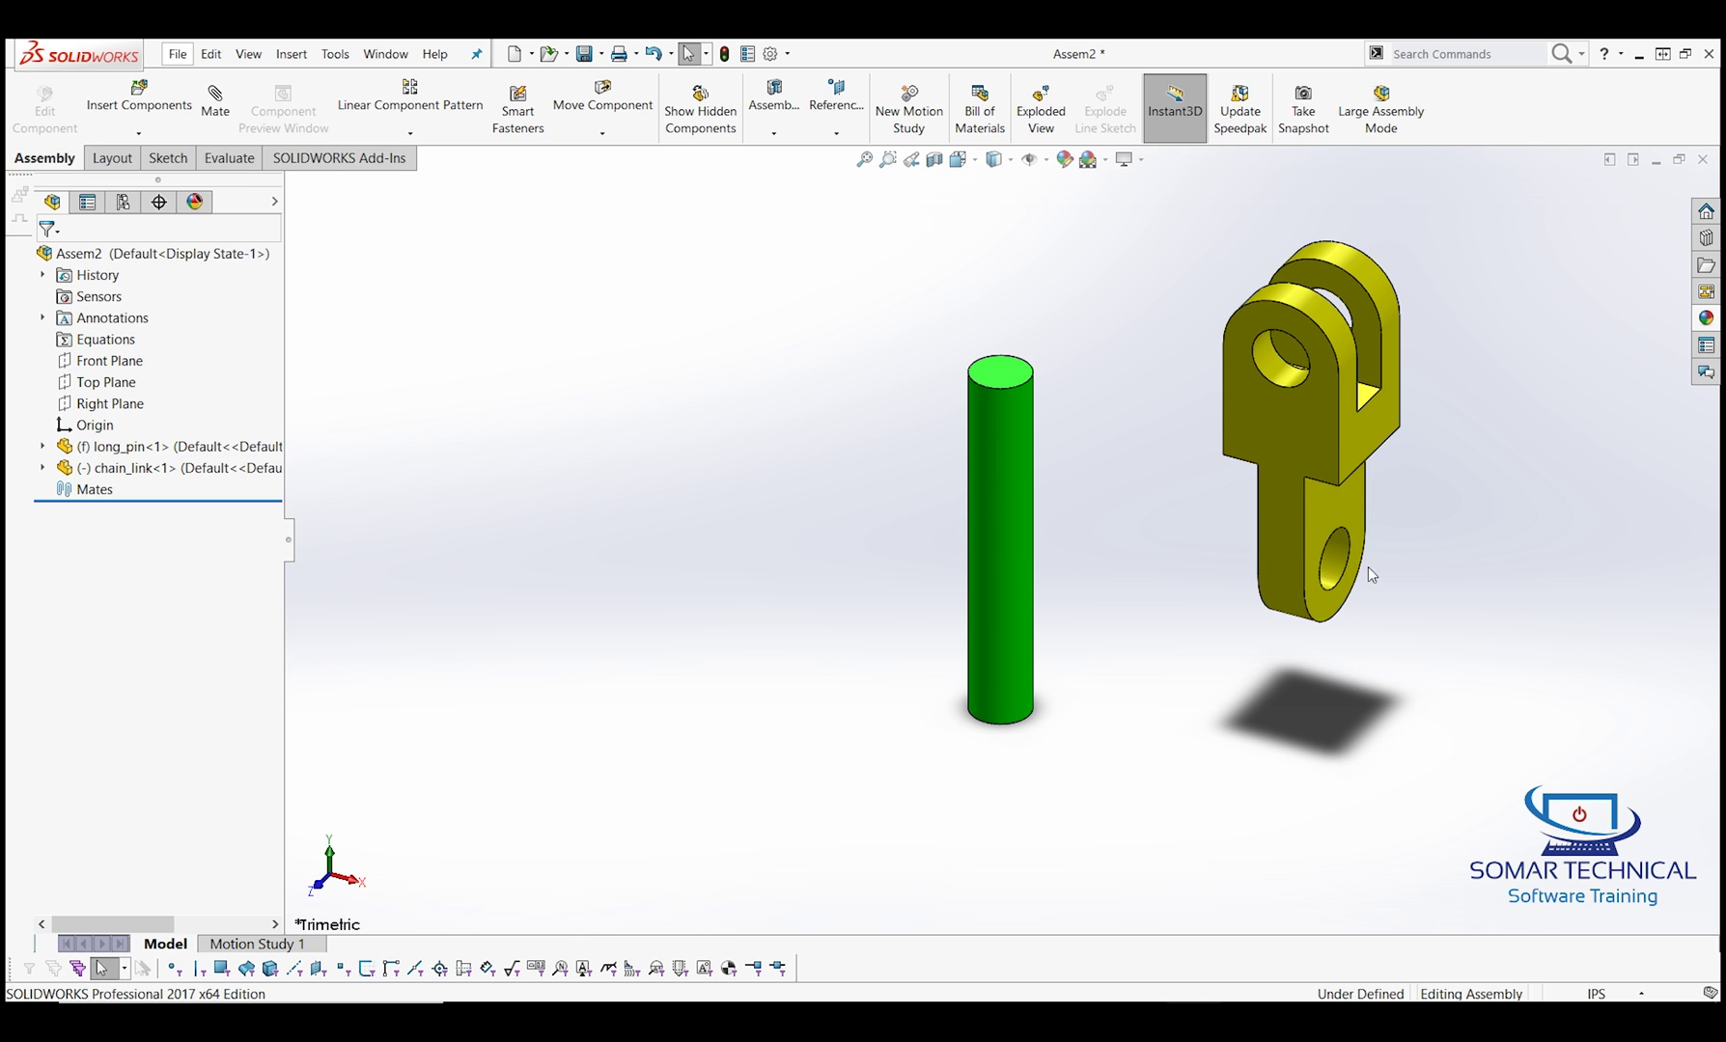
pyautogui.click(1268, 443)
pyautogui.moveTo(1269, 443); pyautogui.dragTo(1161, 378)
pyautogui.click(781, 457)
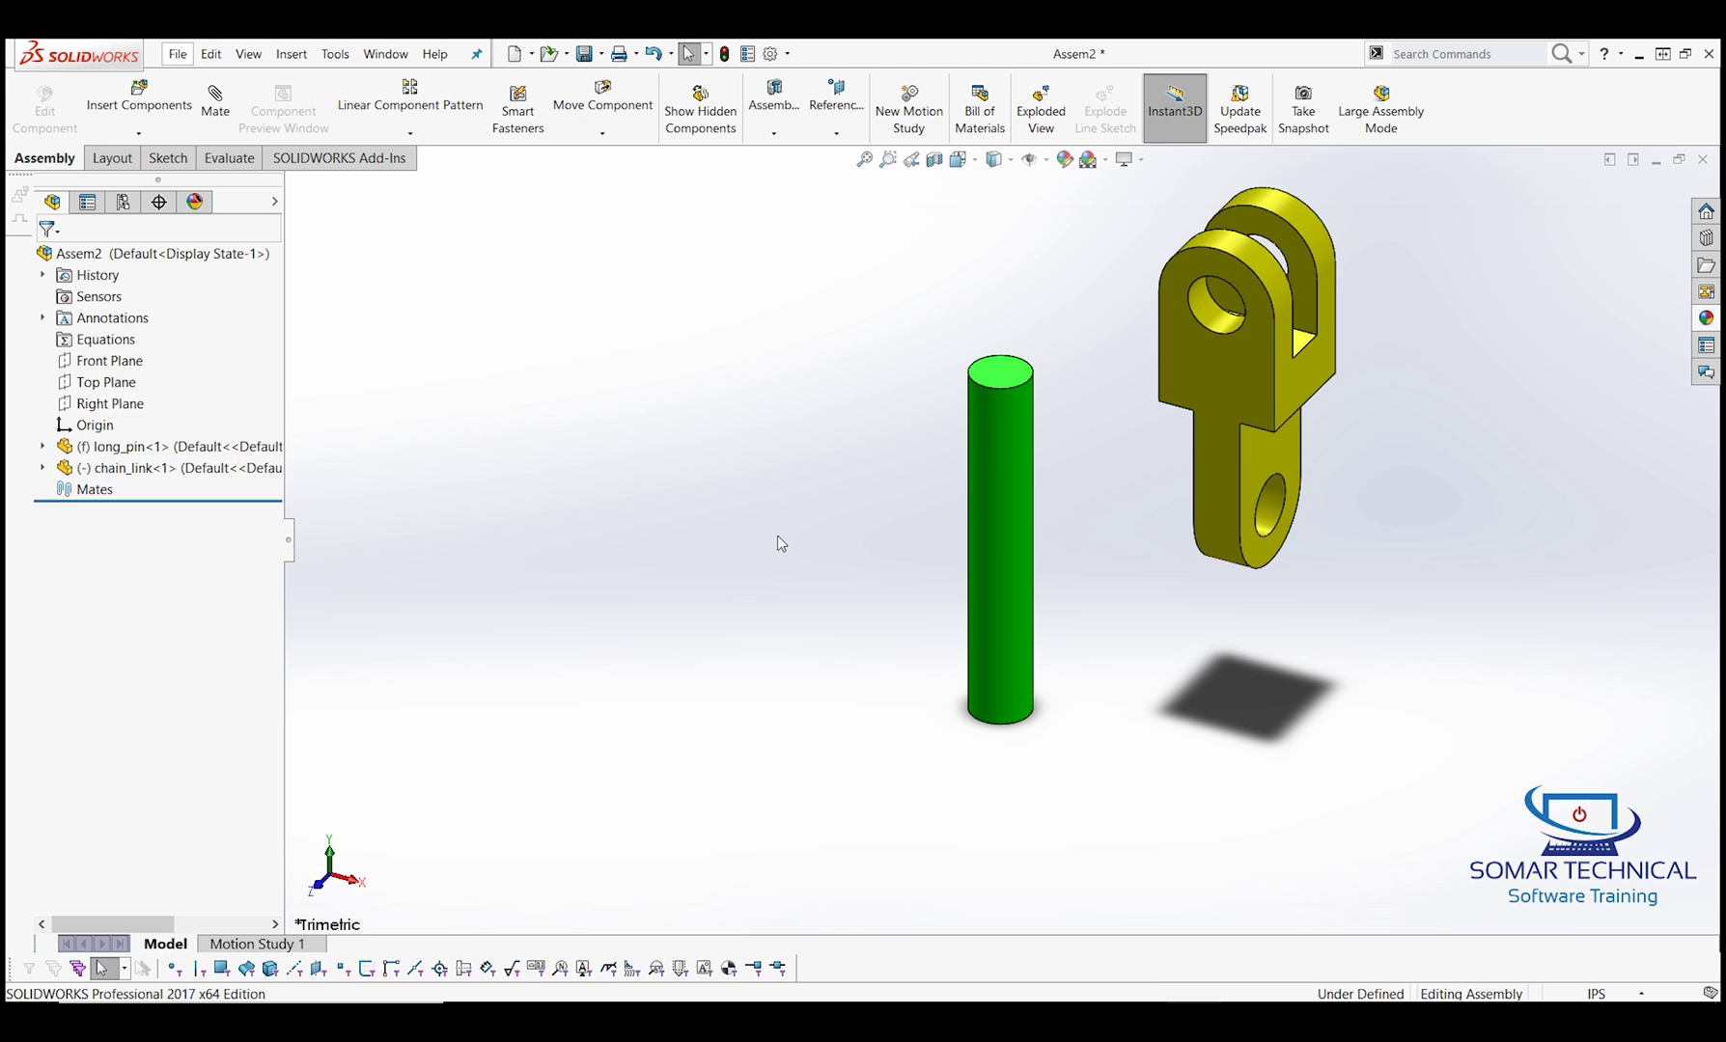
# Step: Mate chain_link's end hole concentric with the long_pin's cylindrical face
pyautogui.click(215, 101)
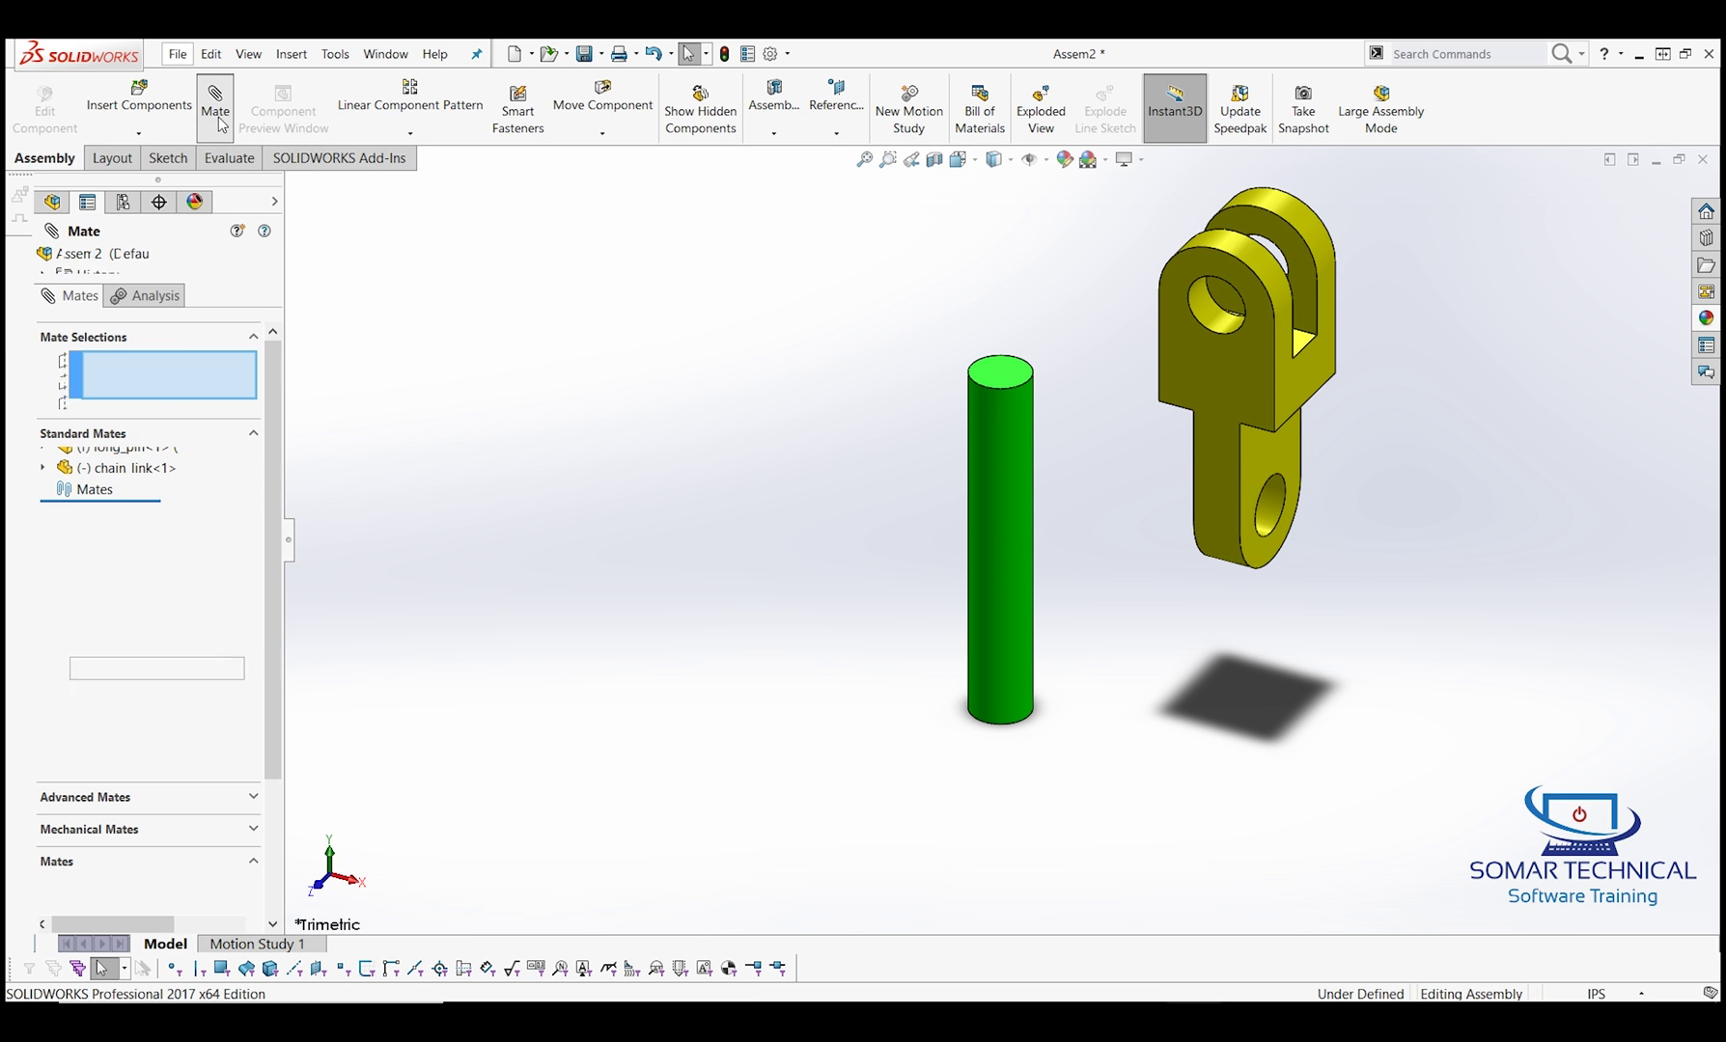
pyautogui.scroll(-3, 1142, 442)
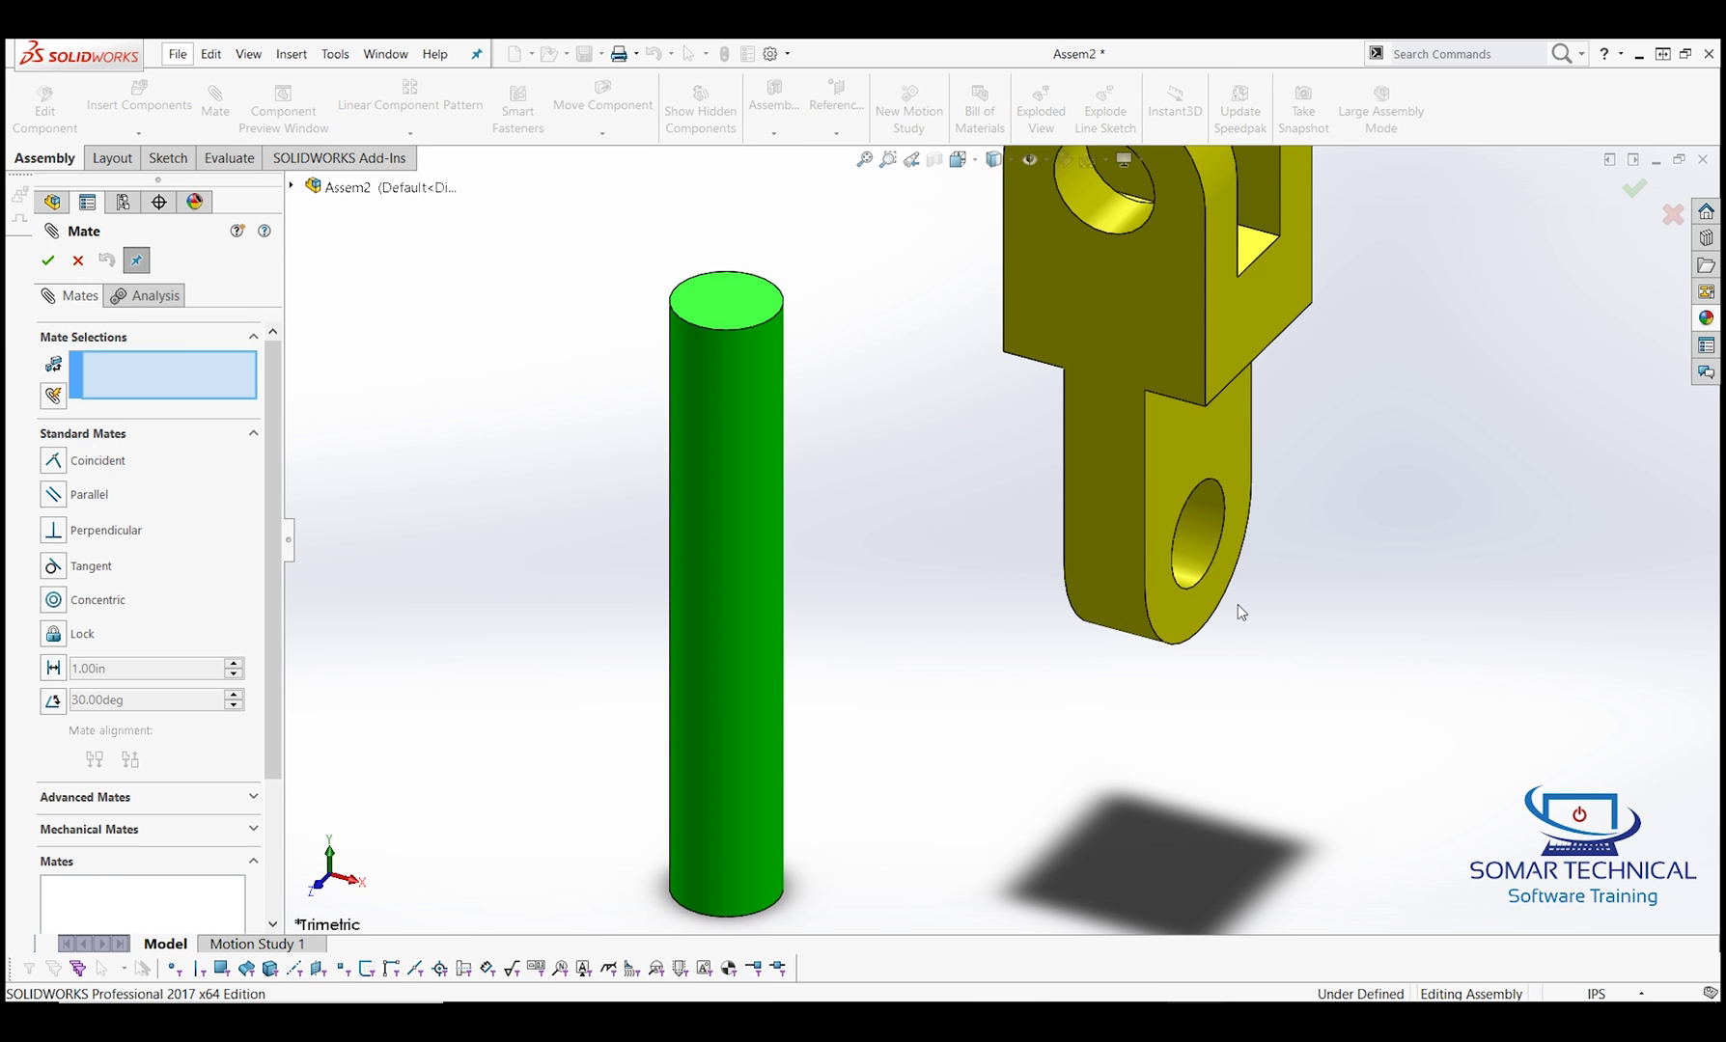
pyautogui.click(1205, 541)
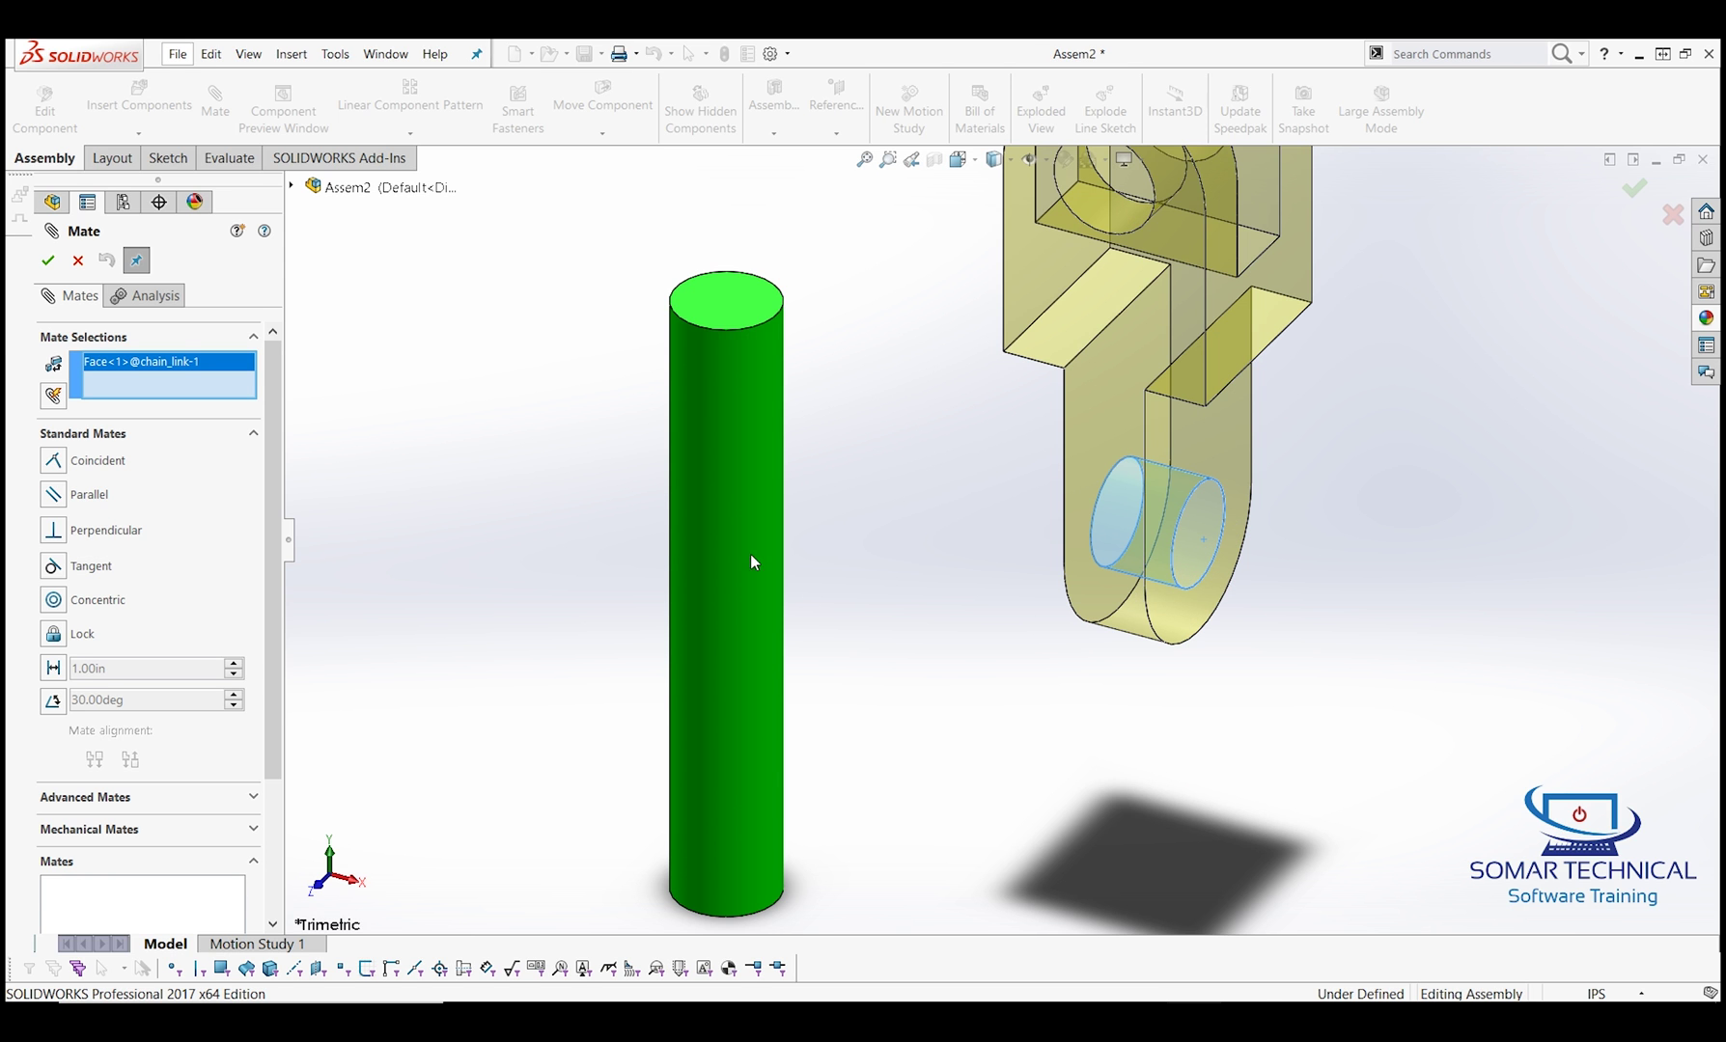
pyautogui.click(728, 366)
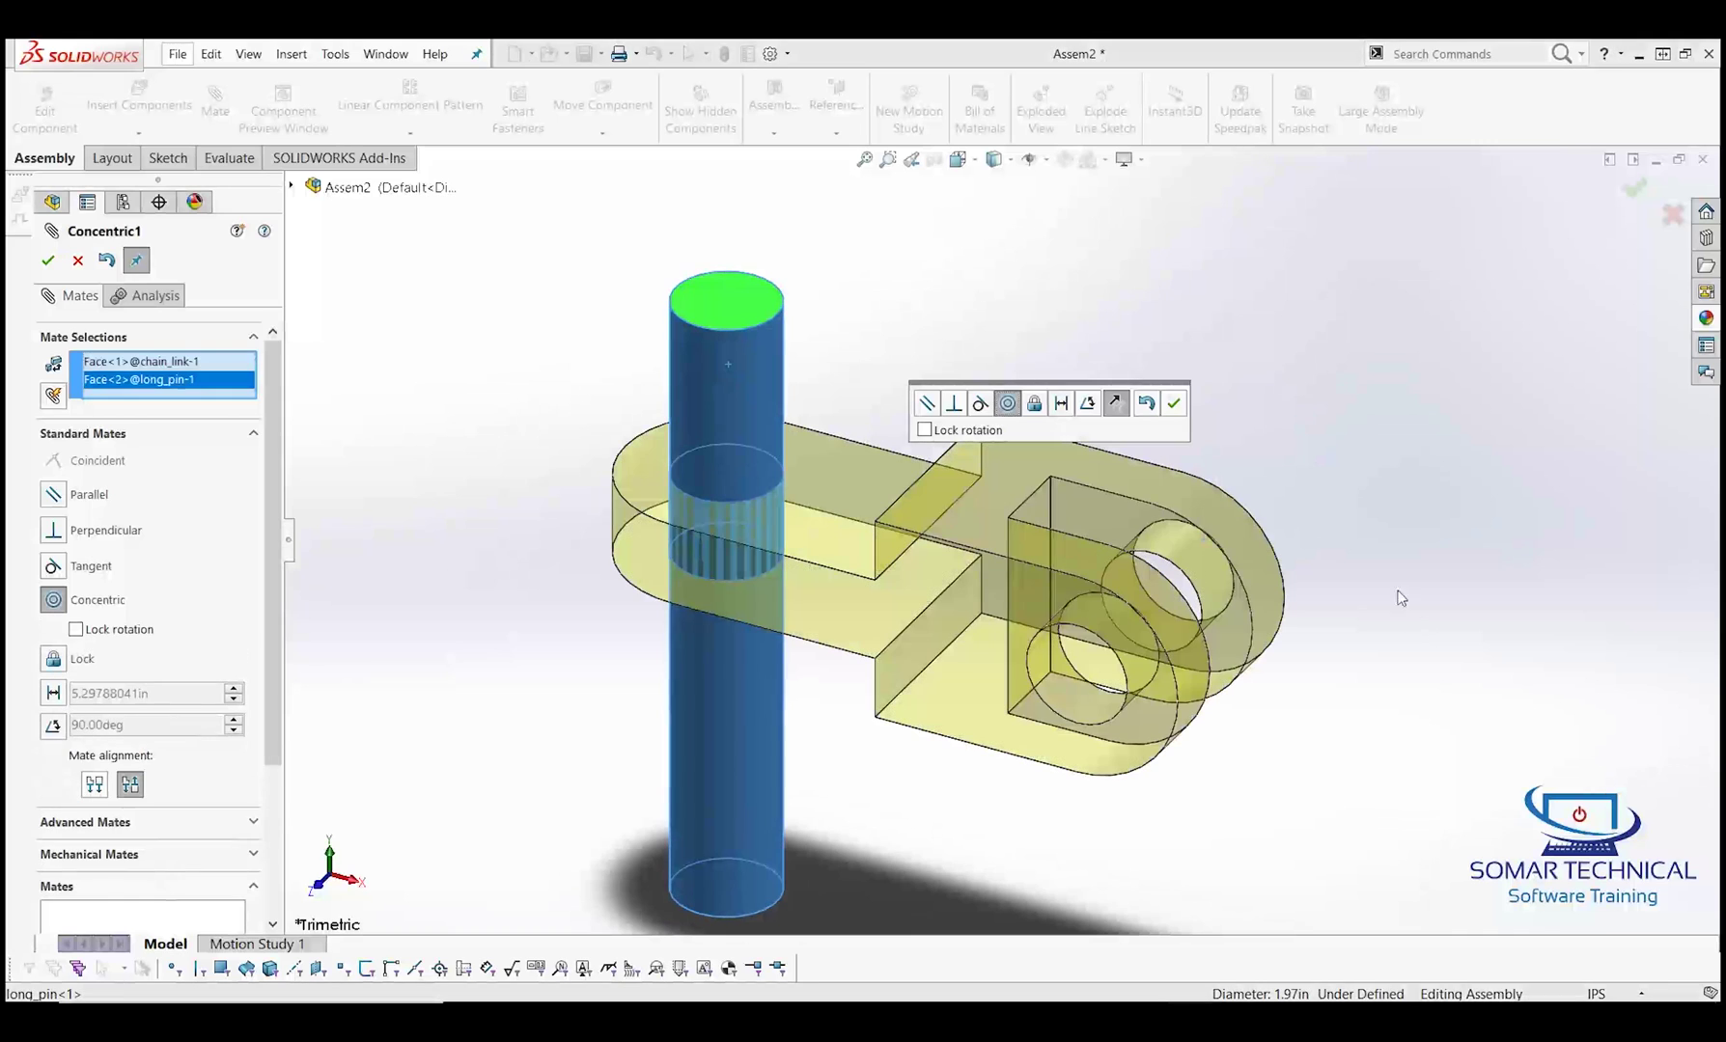
pyautogui.click(1174, 404)
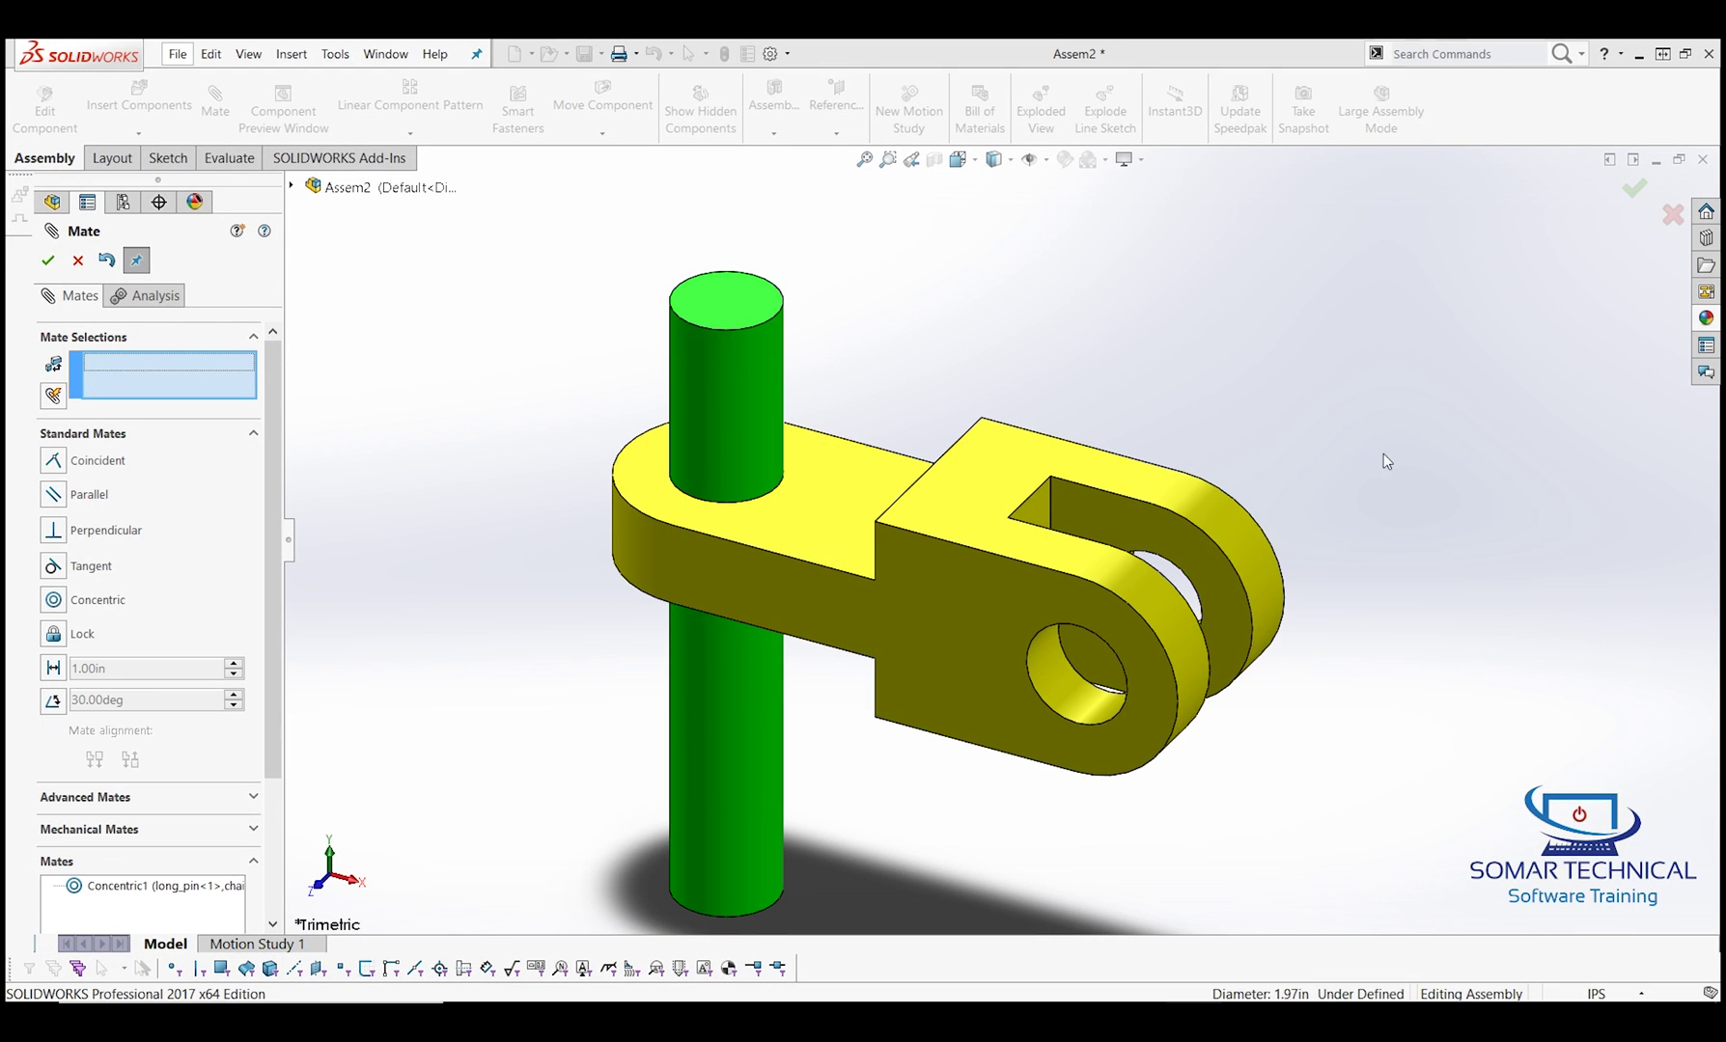
# Step: Make the pin's top face coincident with chain_link's top face so they sit flush
pyautogui.click(724, 281)
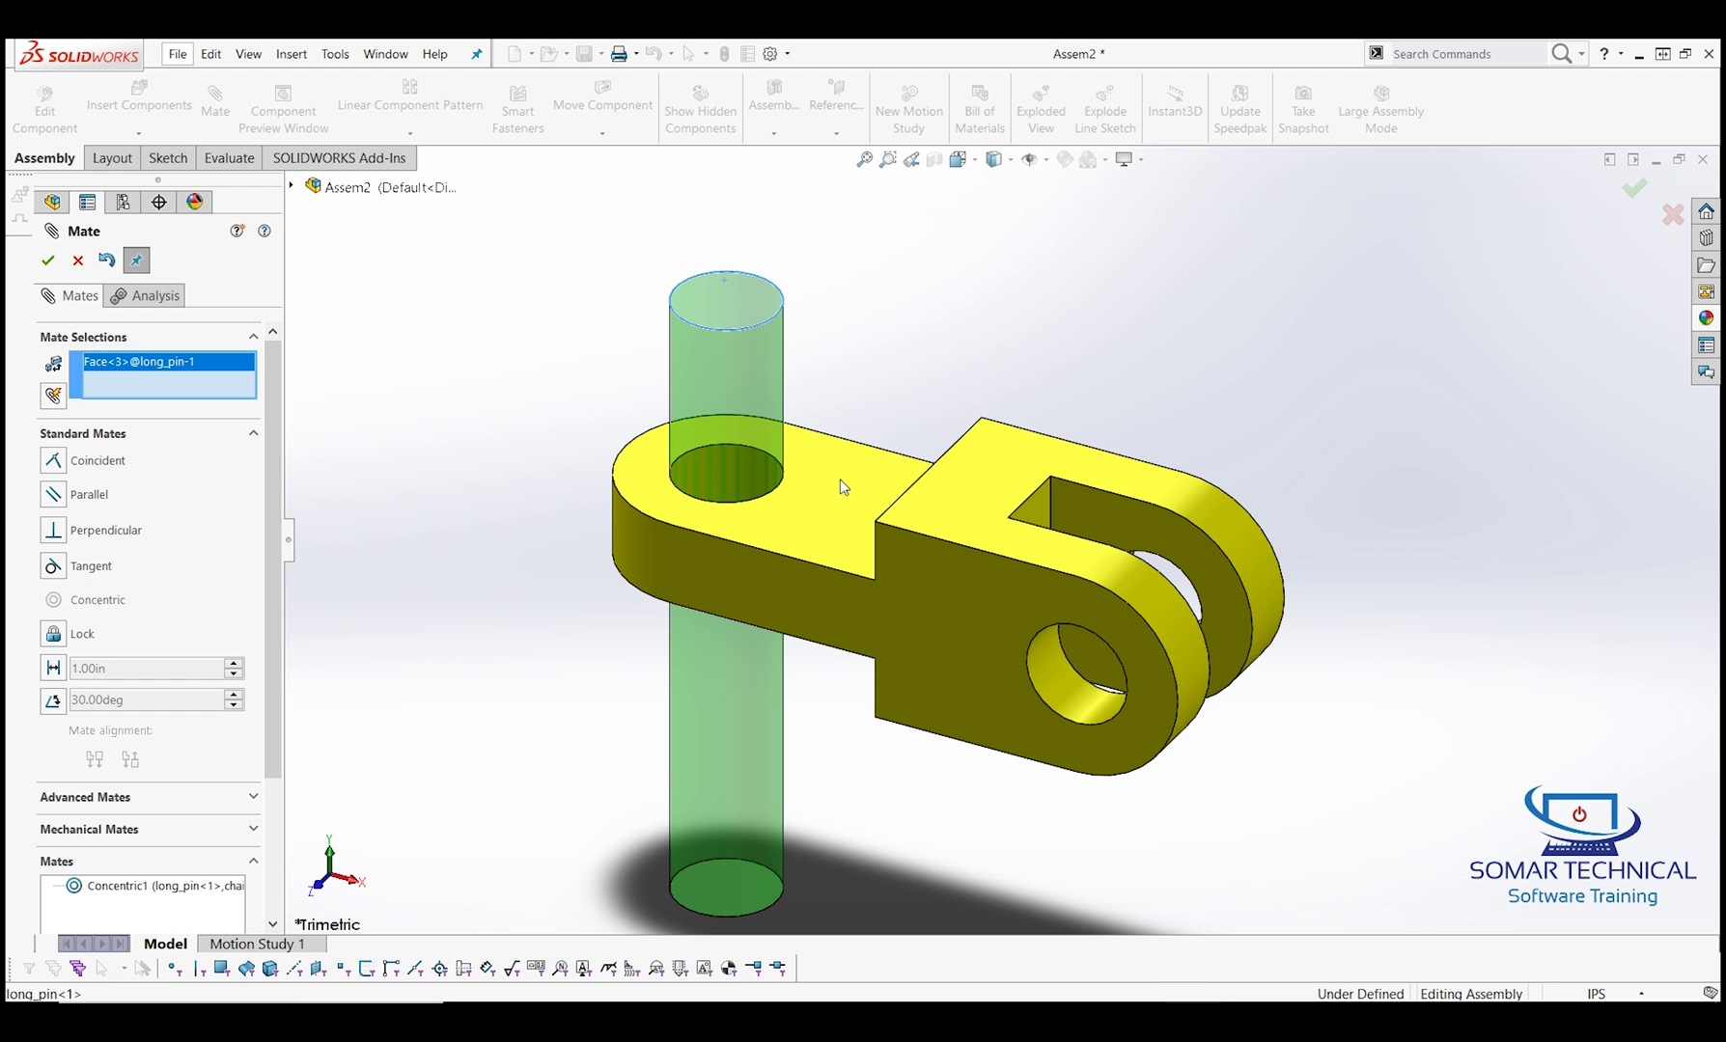
pyautogui.click(863, 466)
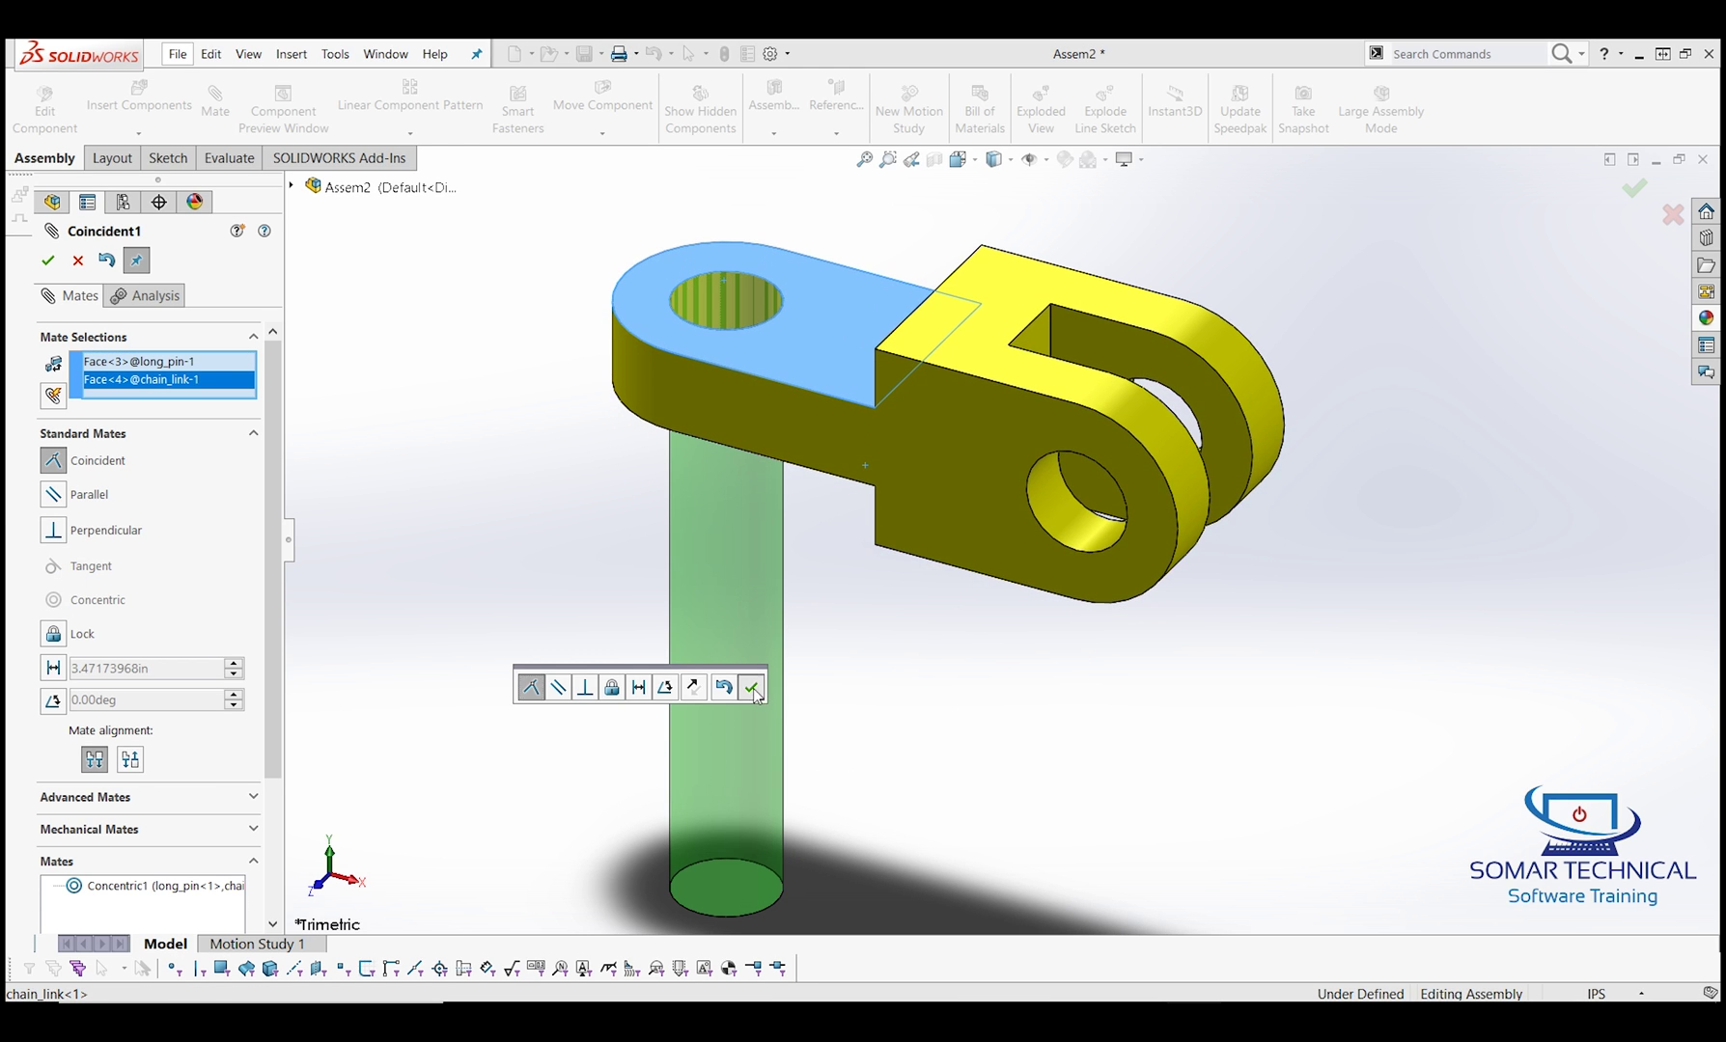
pyautogui.click(750, 688)
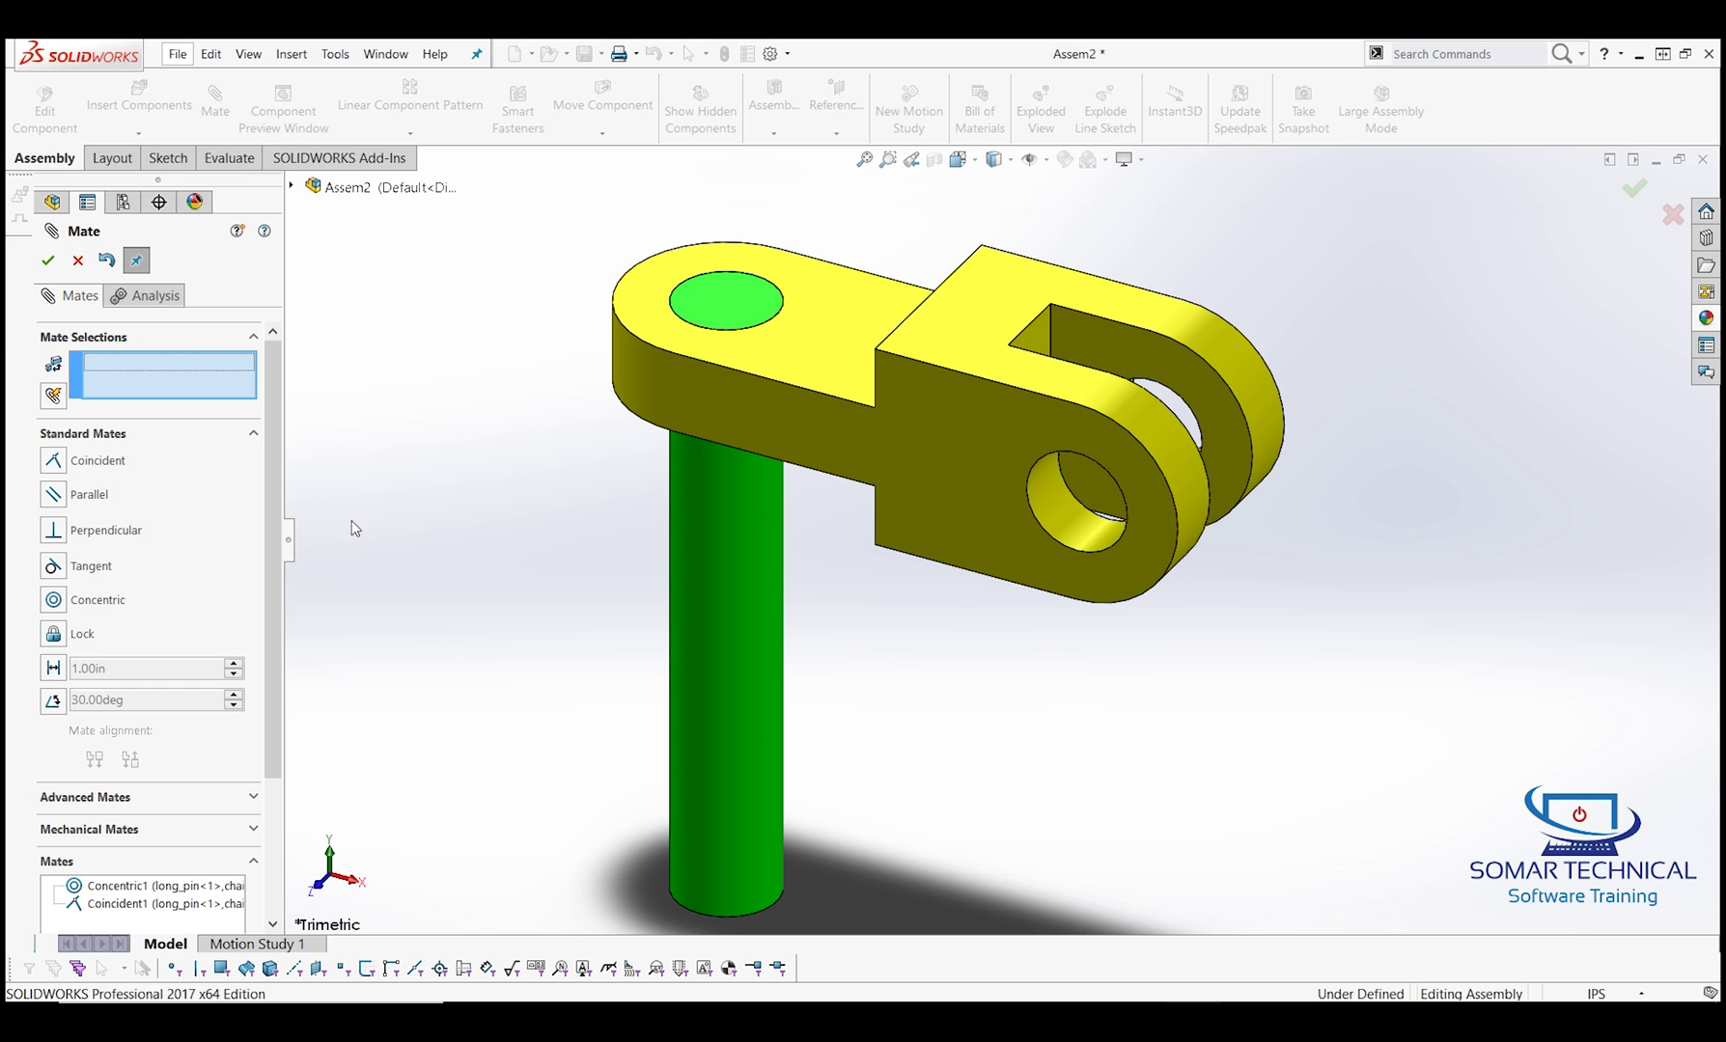
pyautogui.click(78, 261)
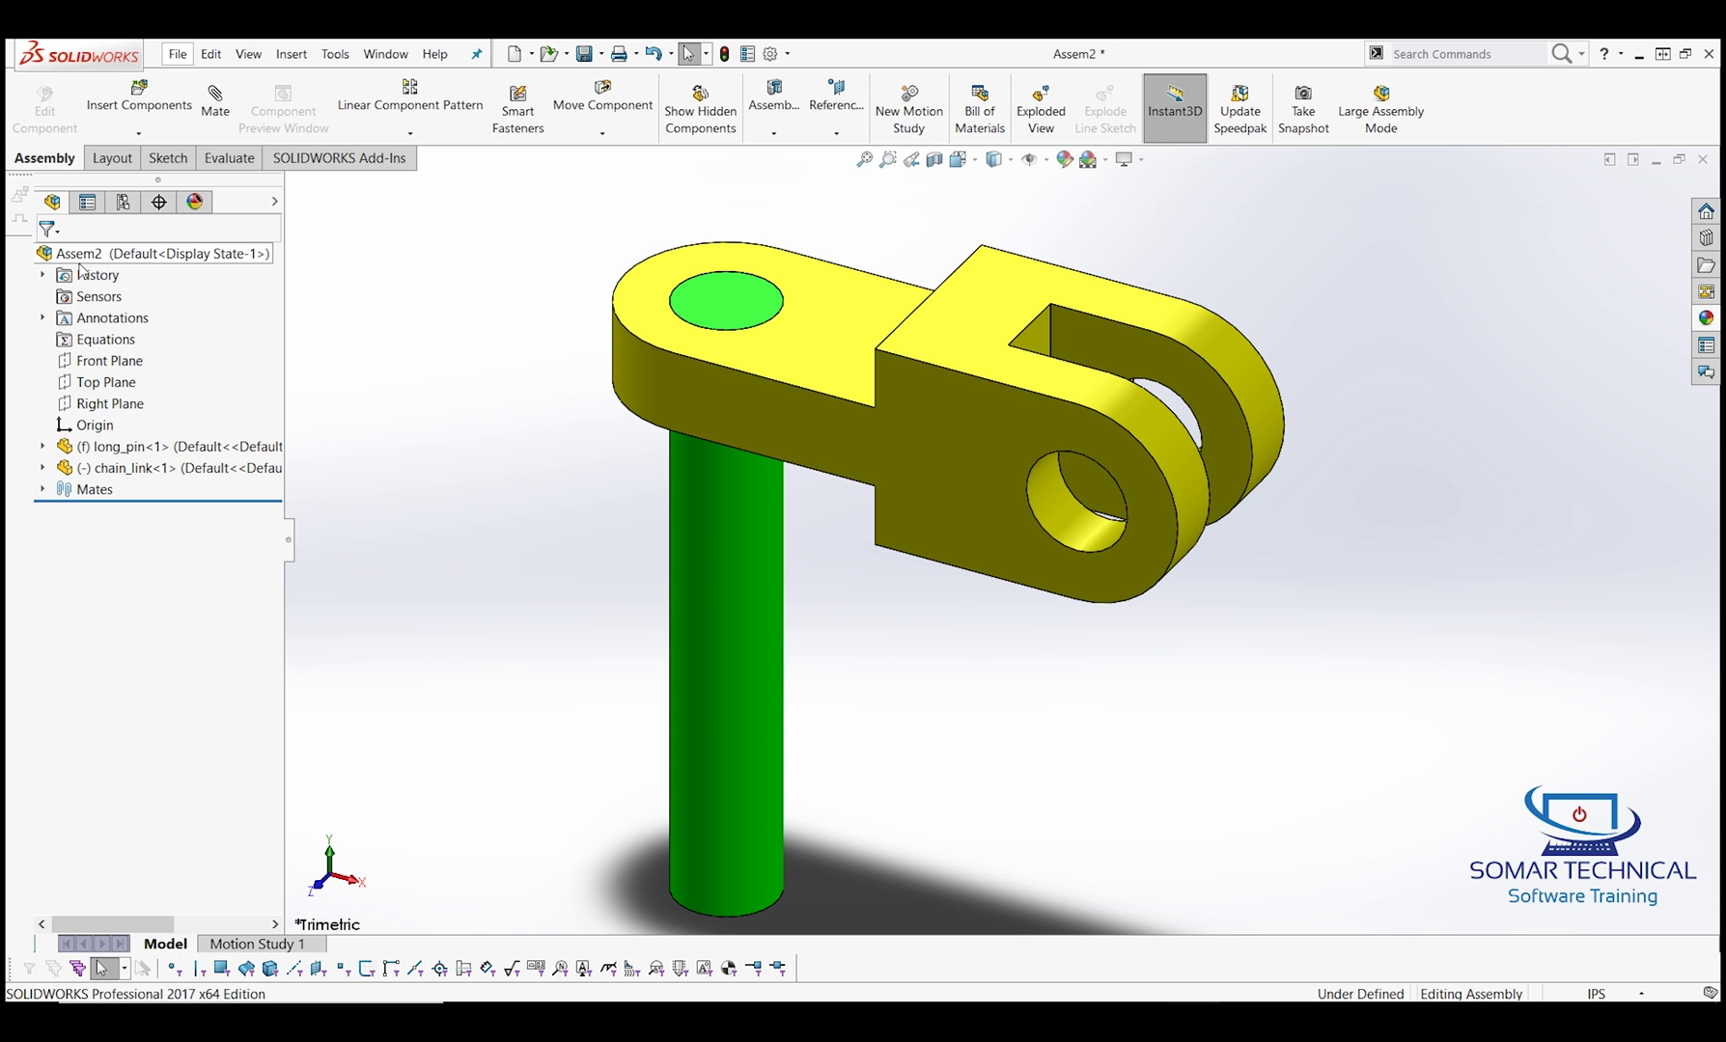
# Step: Swing the chain link around the pin, then switch to the Isometric view
pyautogui.moveTo(976, 463)
pyautogui.mouseDown()
pyautogui.moveTo(740, 606)
pyautogui.moveTo(871, 571)
pyautogui.moveTo(1049, 305)
pyautogui.moveTo(1061, 353)
pyautogui.moveTo(830, 533)
pyautogui.moveTo(700, 582)
pyautogui.moveTo(972, 483)
pyautogui.mouseUp()
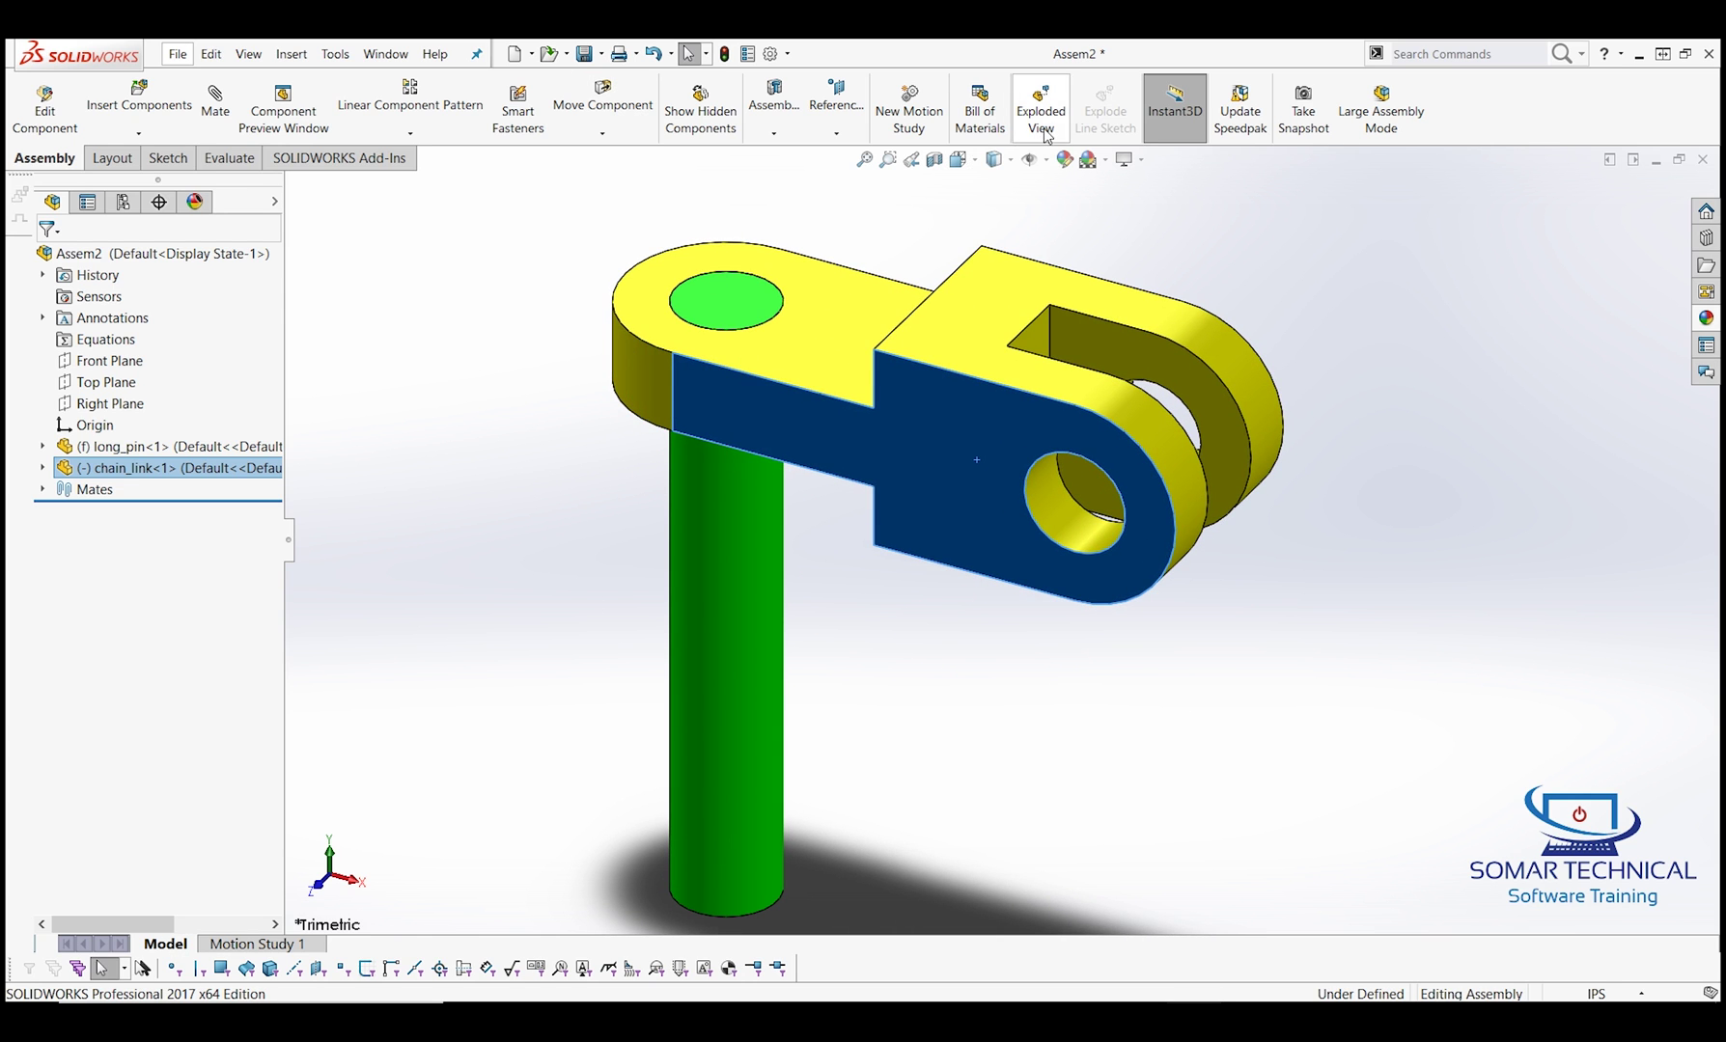
pyautogui.click(1010, 161)
pyautogui.click(958, 160)
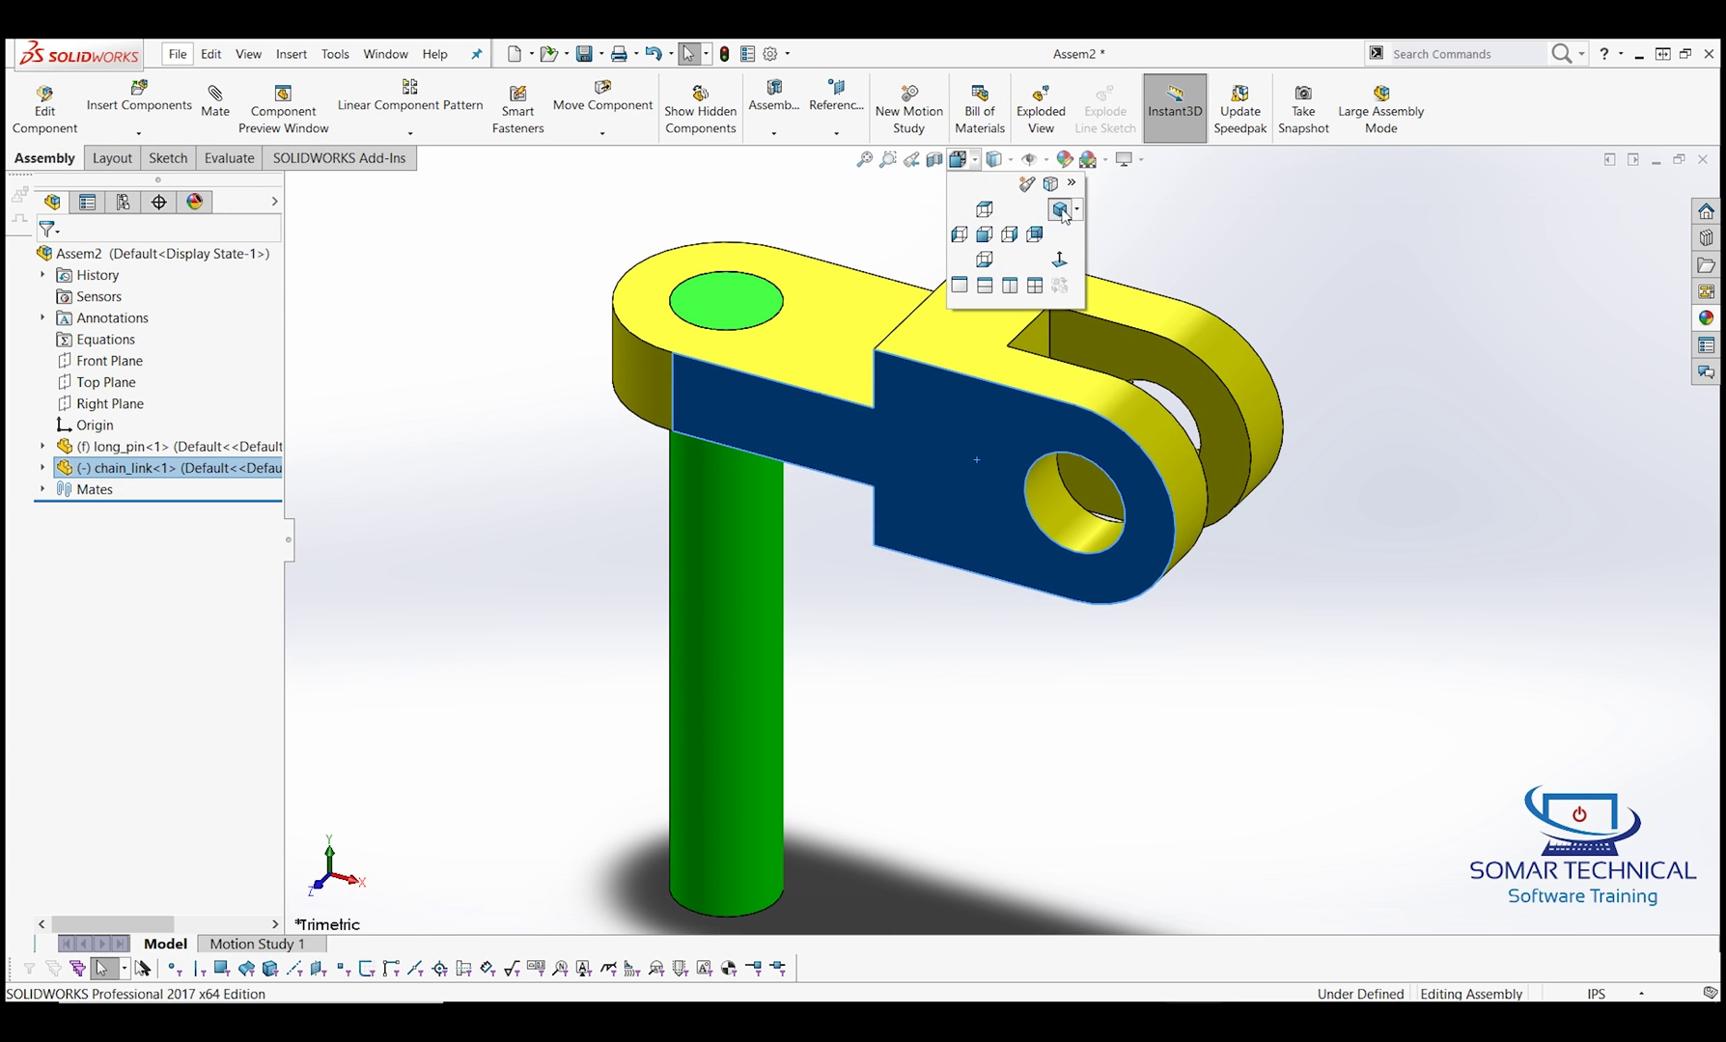
pyautogui.click(1060, 213)
pyautogui.click(629, 349)
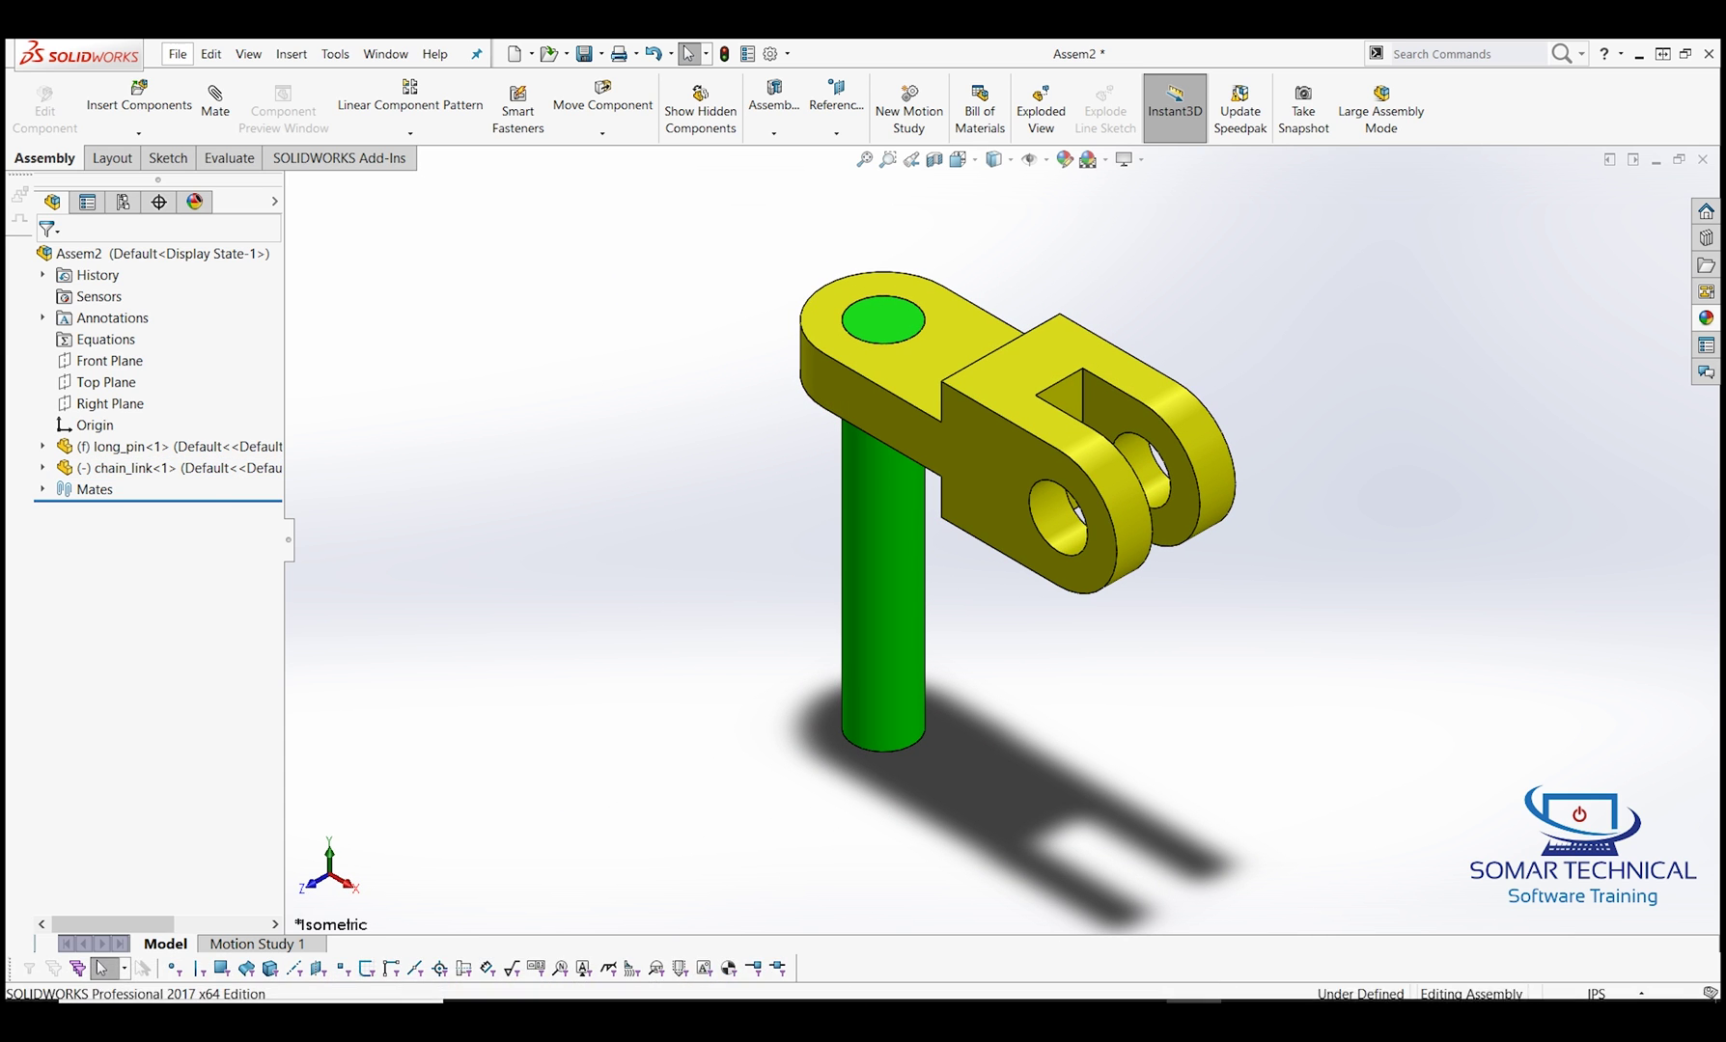
# Step: Compare against the exam PDF, then swing the link around the pin again
pyautogui.click(1226, 982)
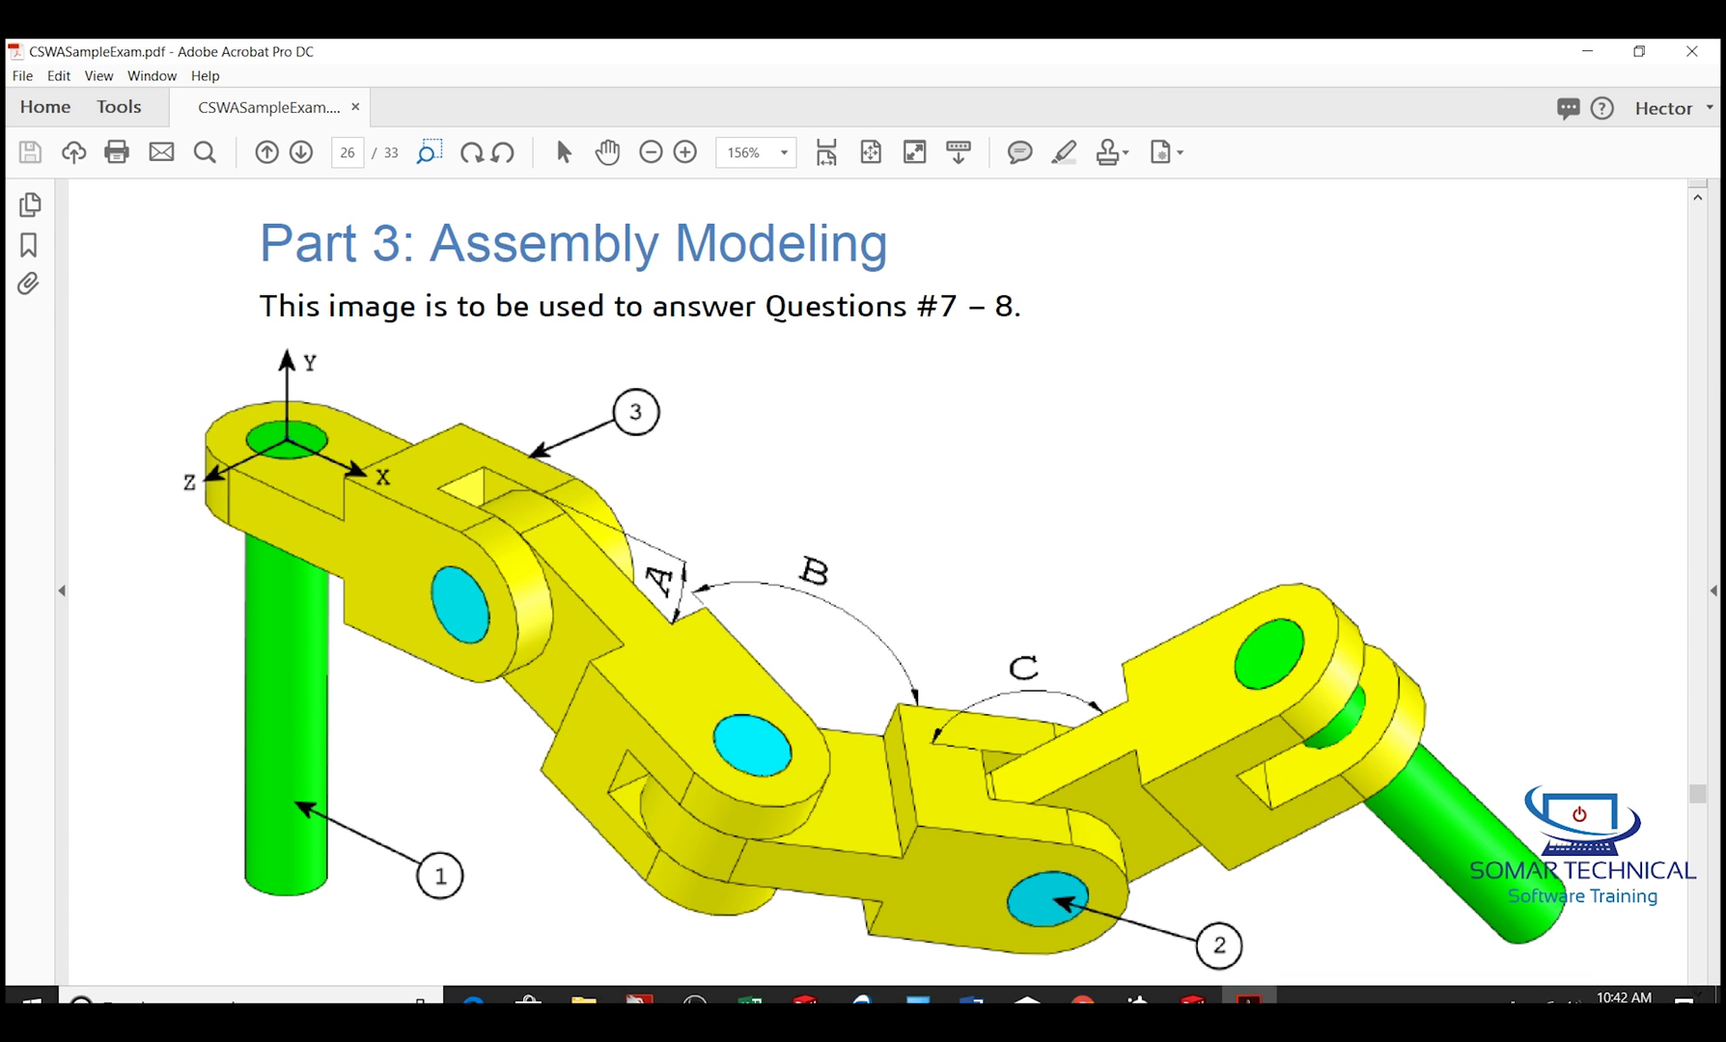
pyautogui.click(1192, 983)
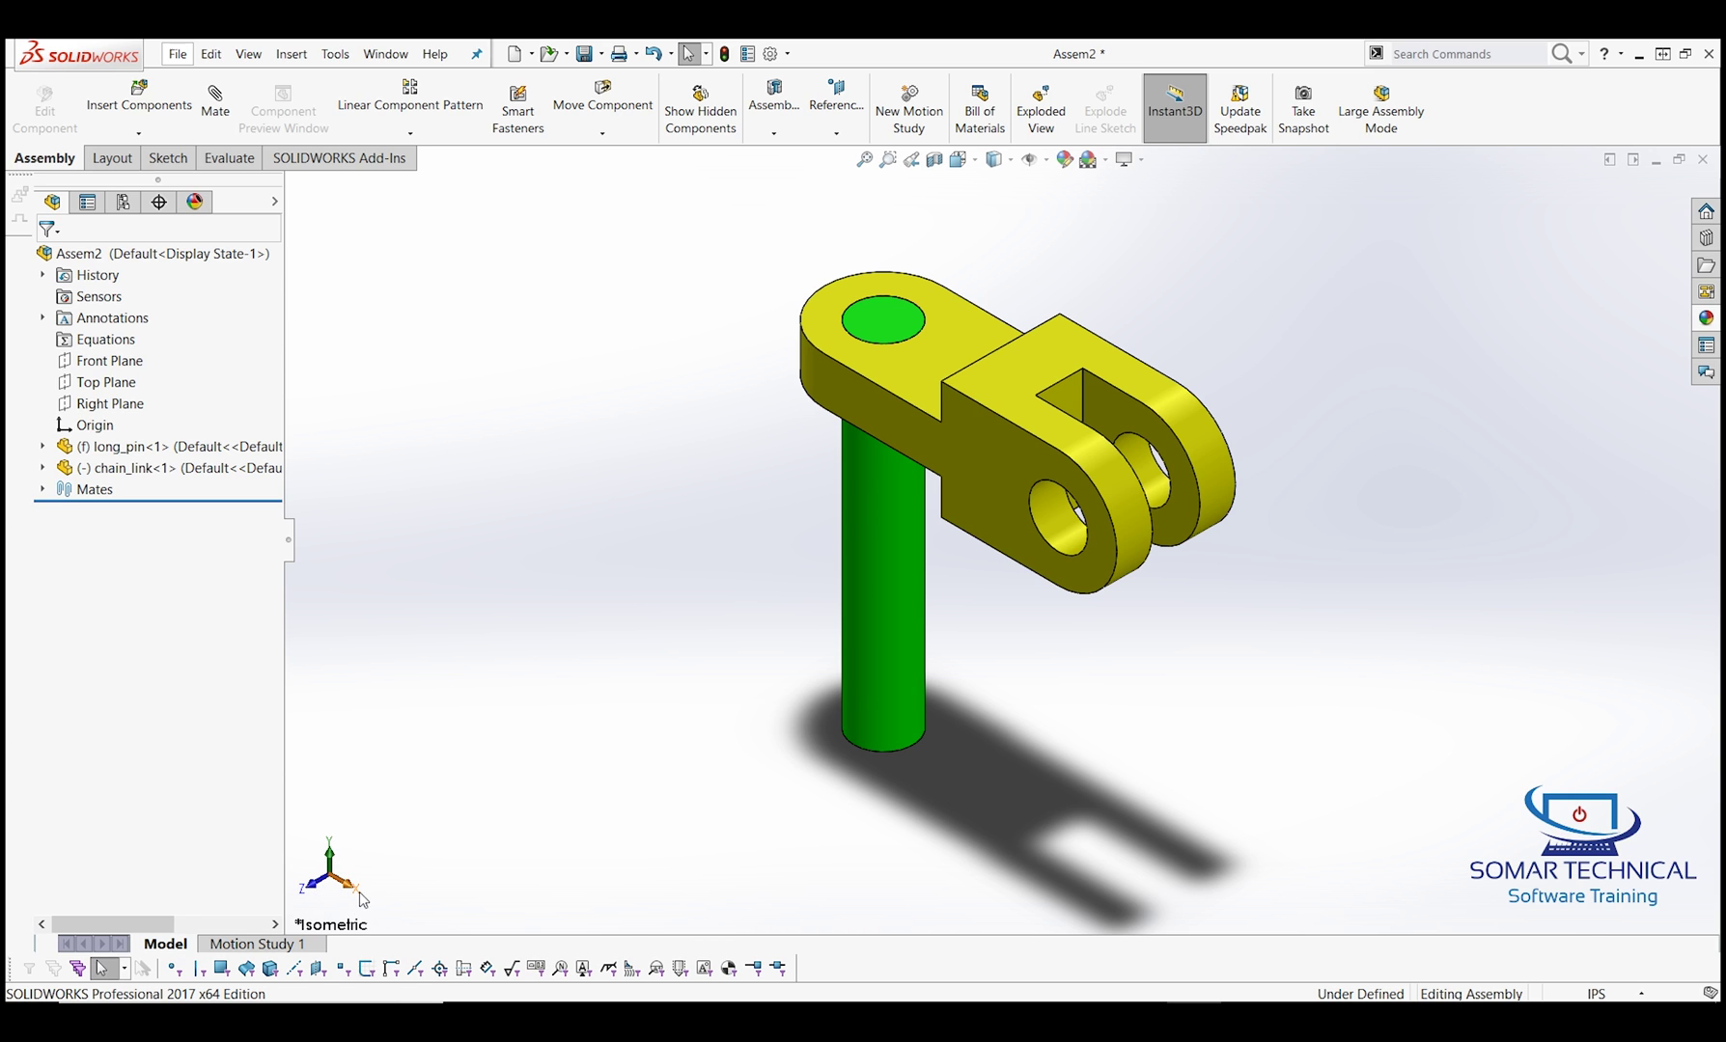
pyautogui.moveTo(969, 444); pyautogui.dragTo(956, 559)
pyautogui.click(691, 567)
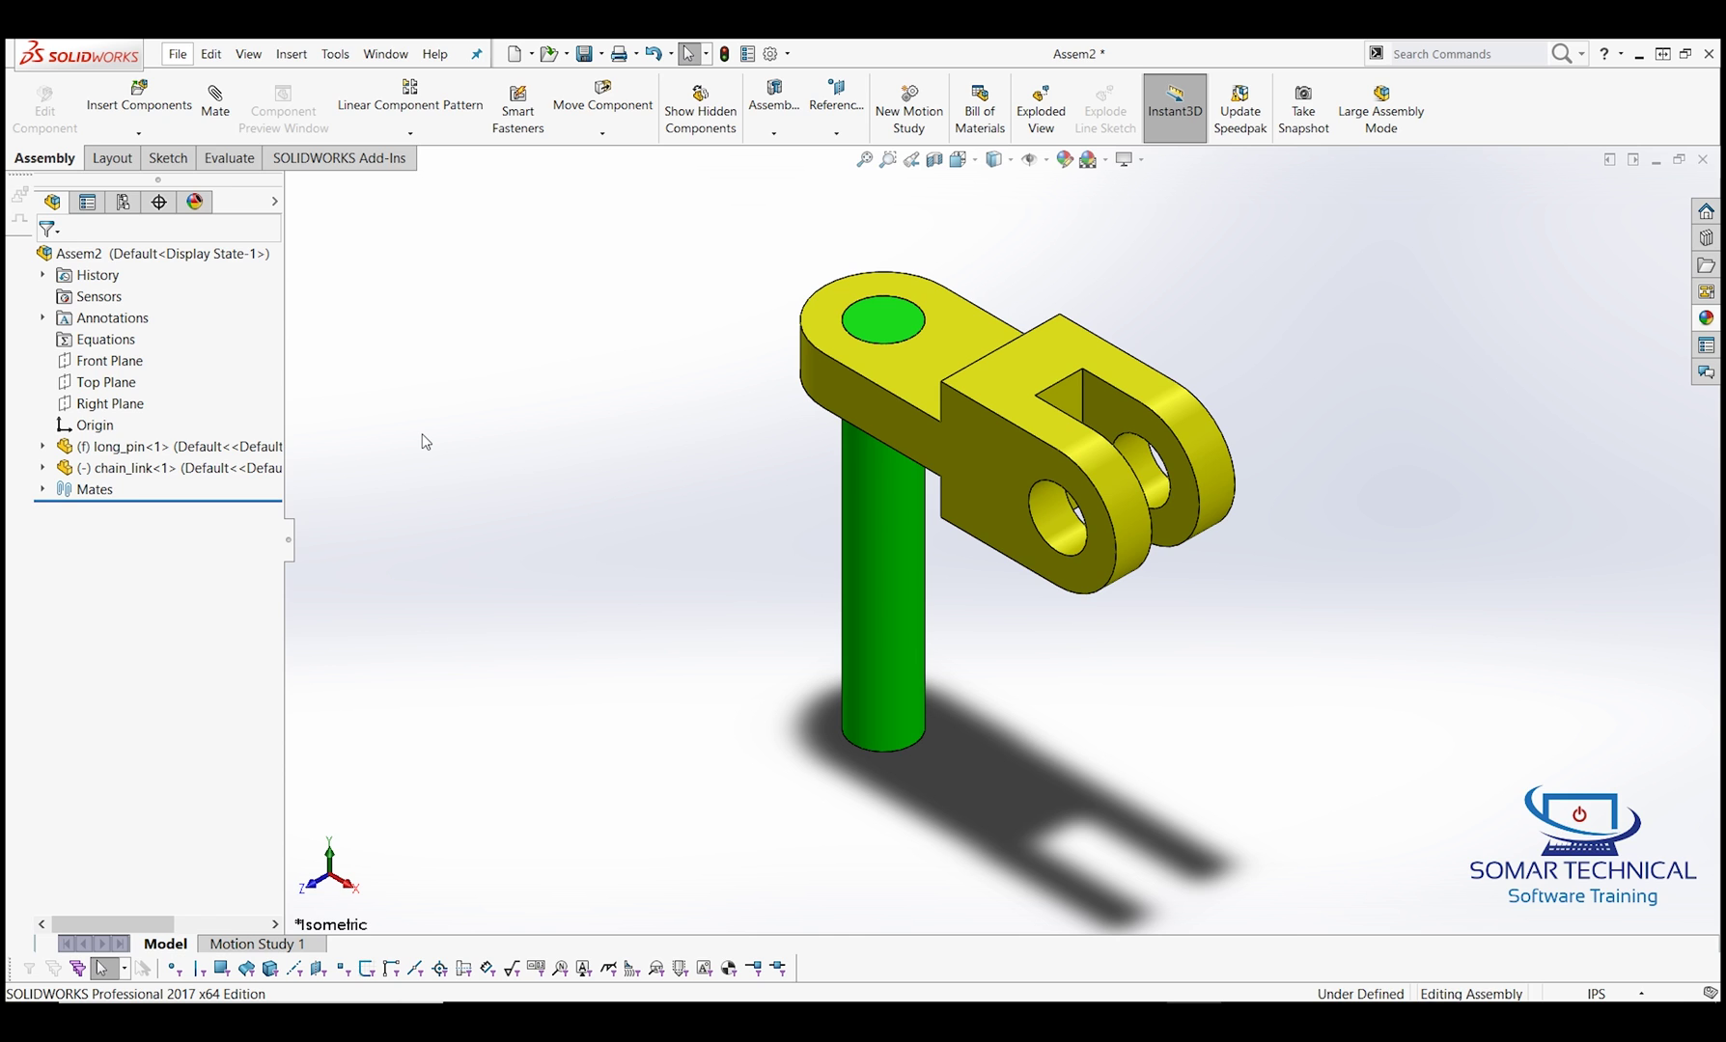
# Step: Mate the assembly Front Plane coincident with chain_link's Front Plane
pyautogui.click(215, 100)
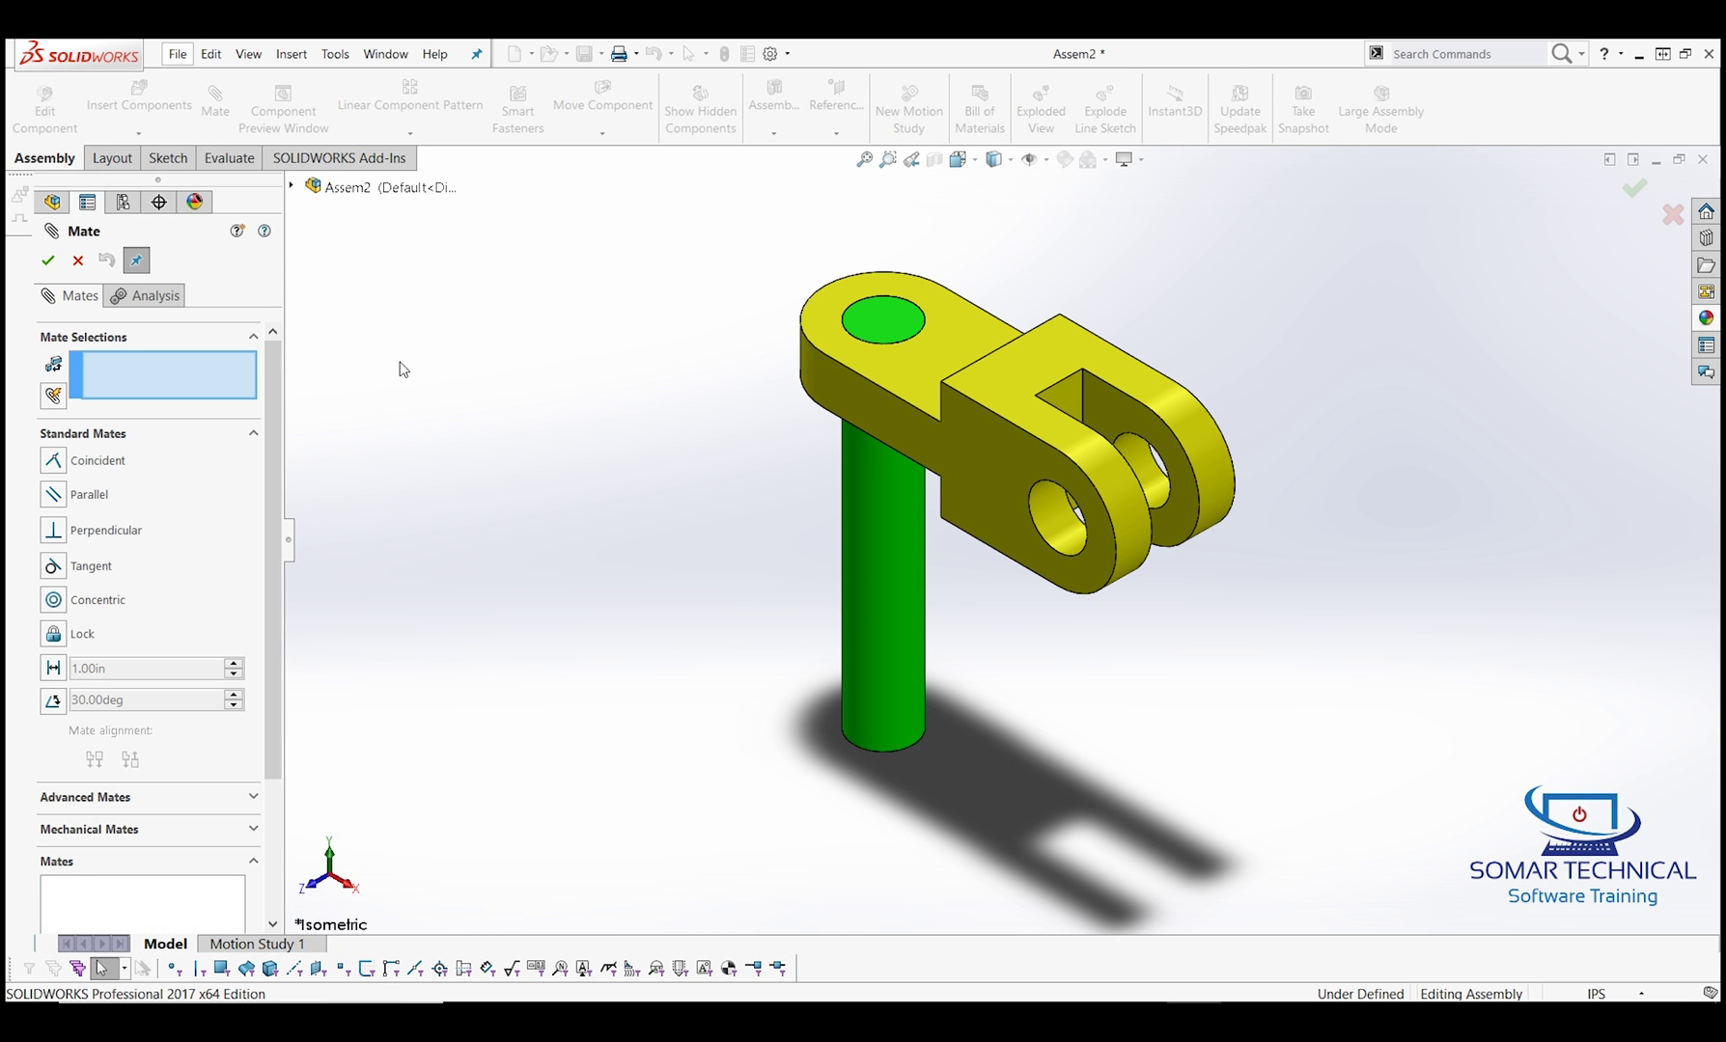
pyautogui.click(291, 186)
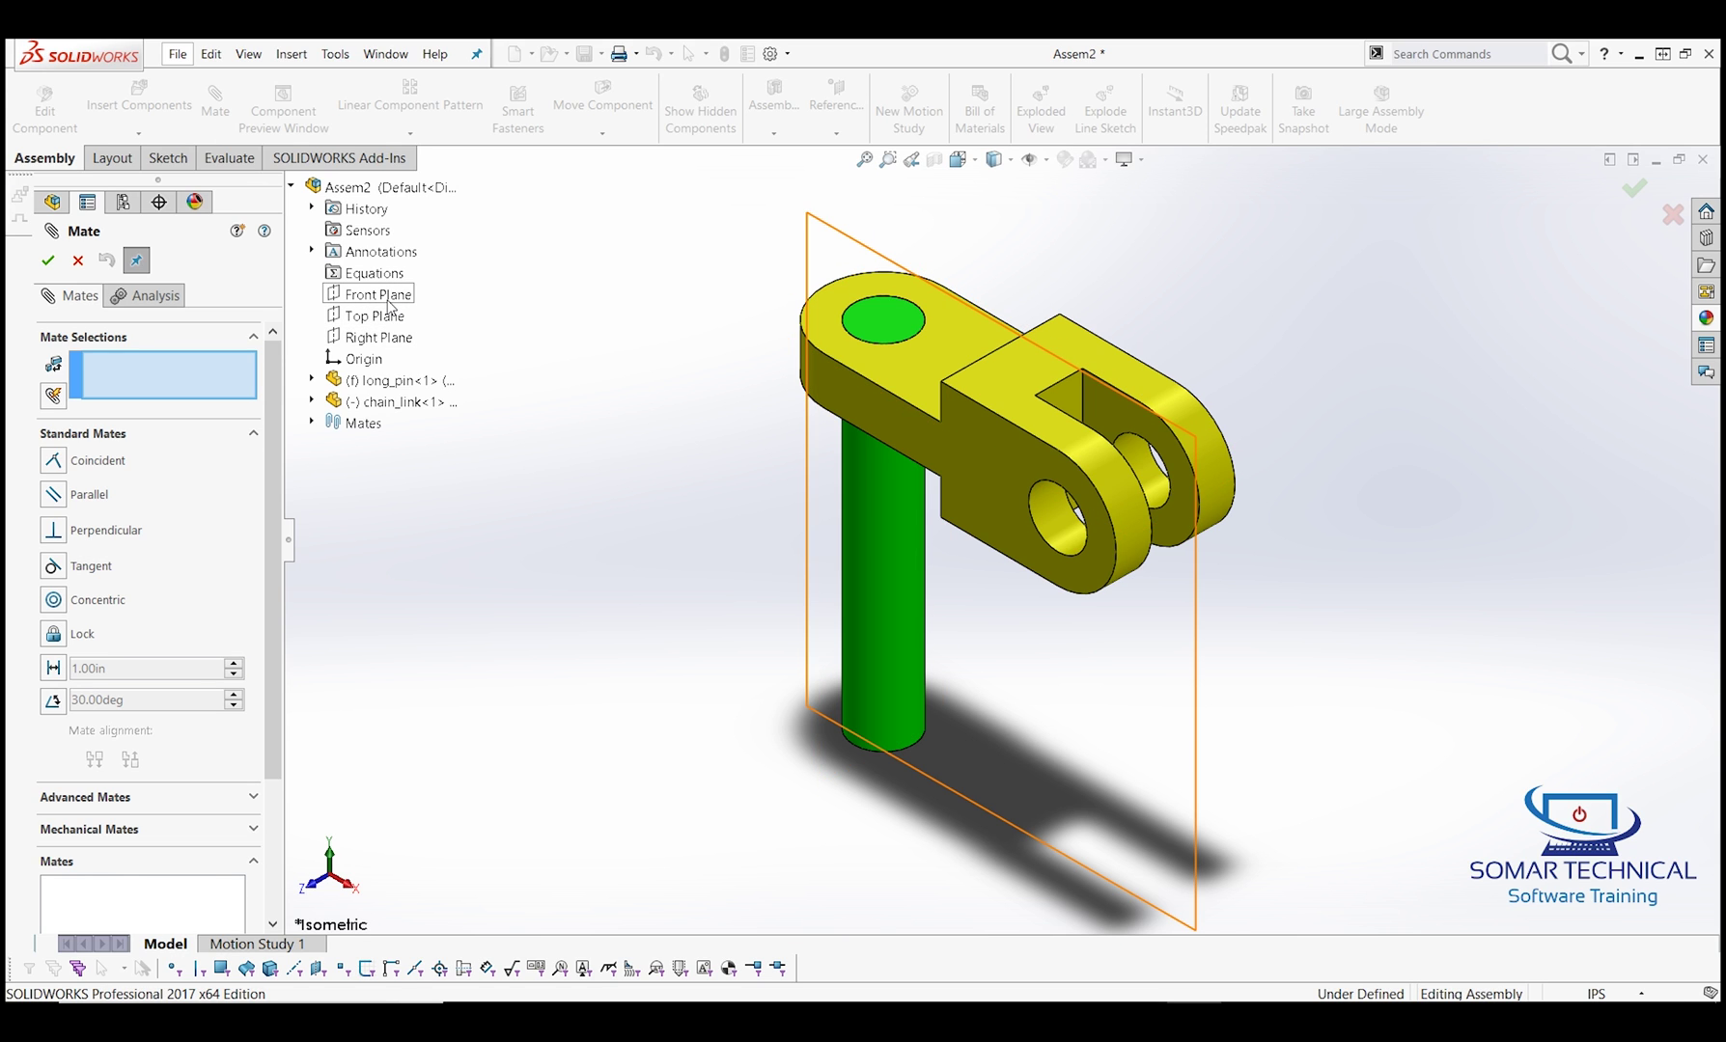
pyautogui.click(368, 294)
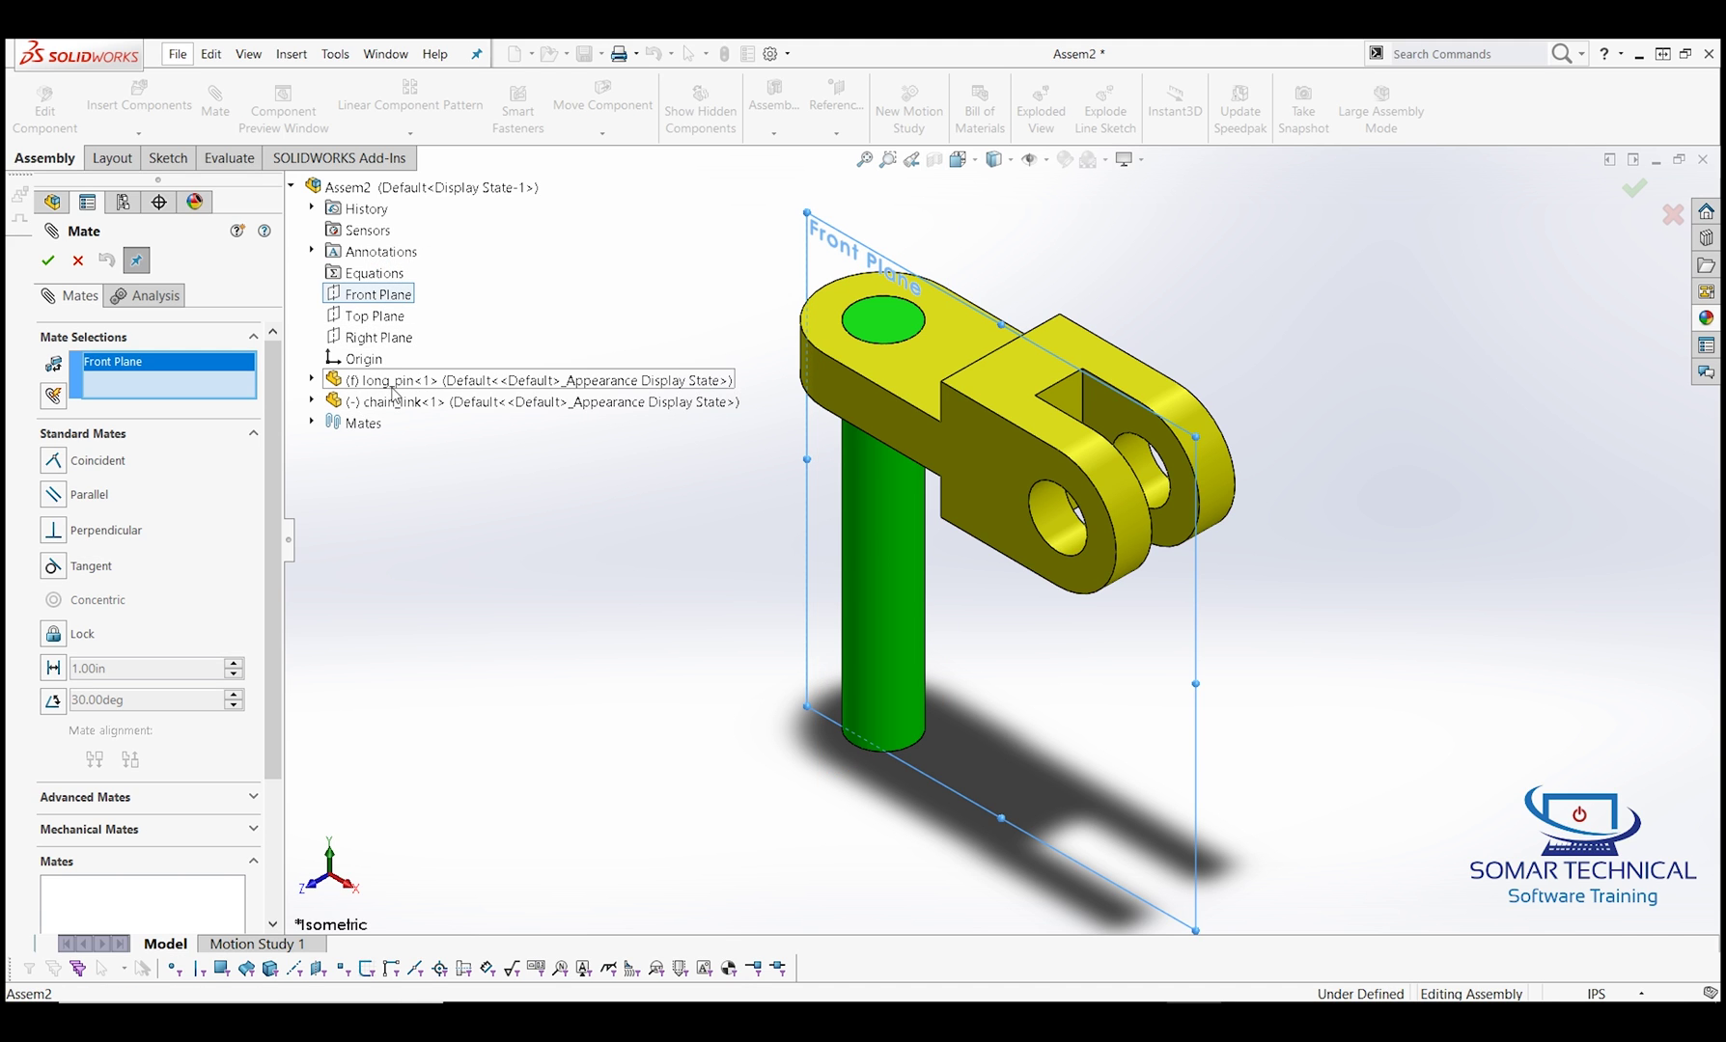
pyautogui.click(312, 402)
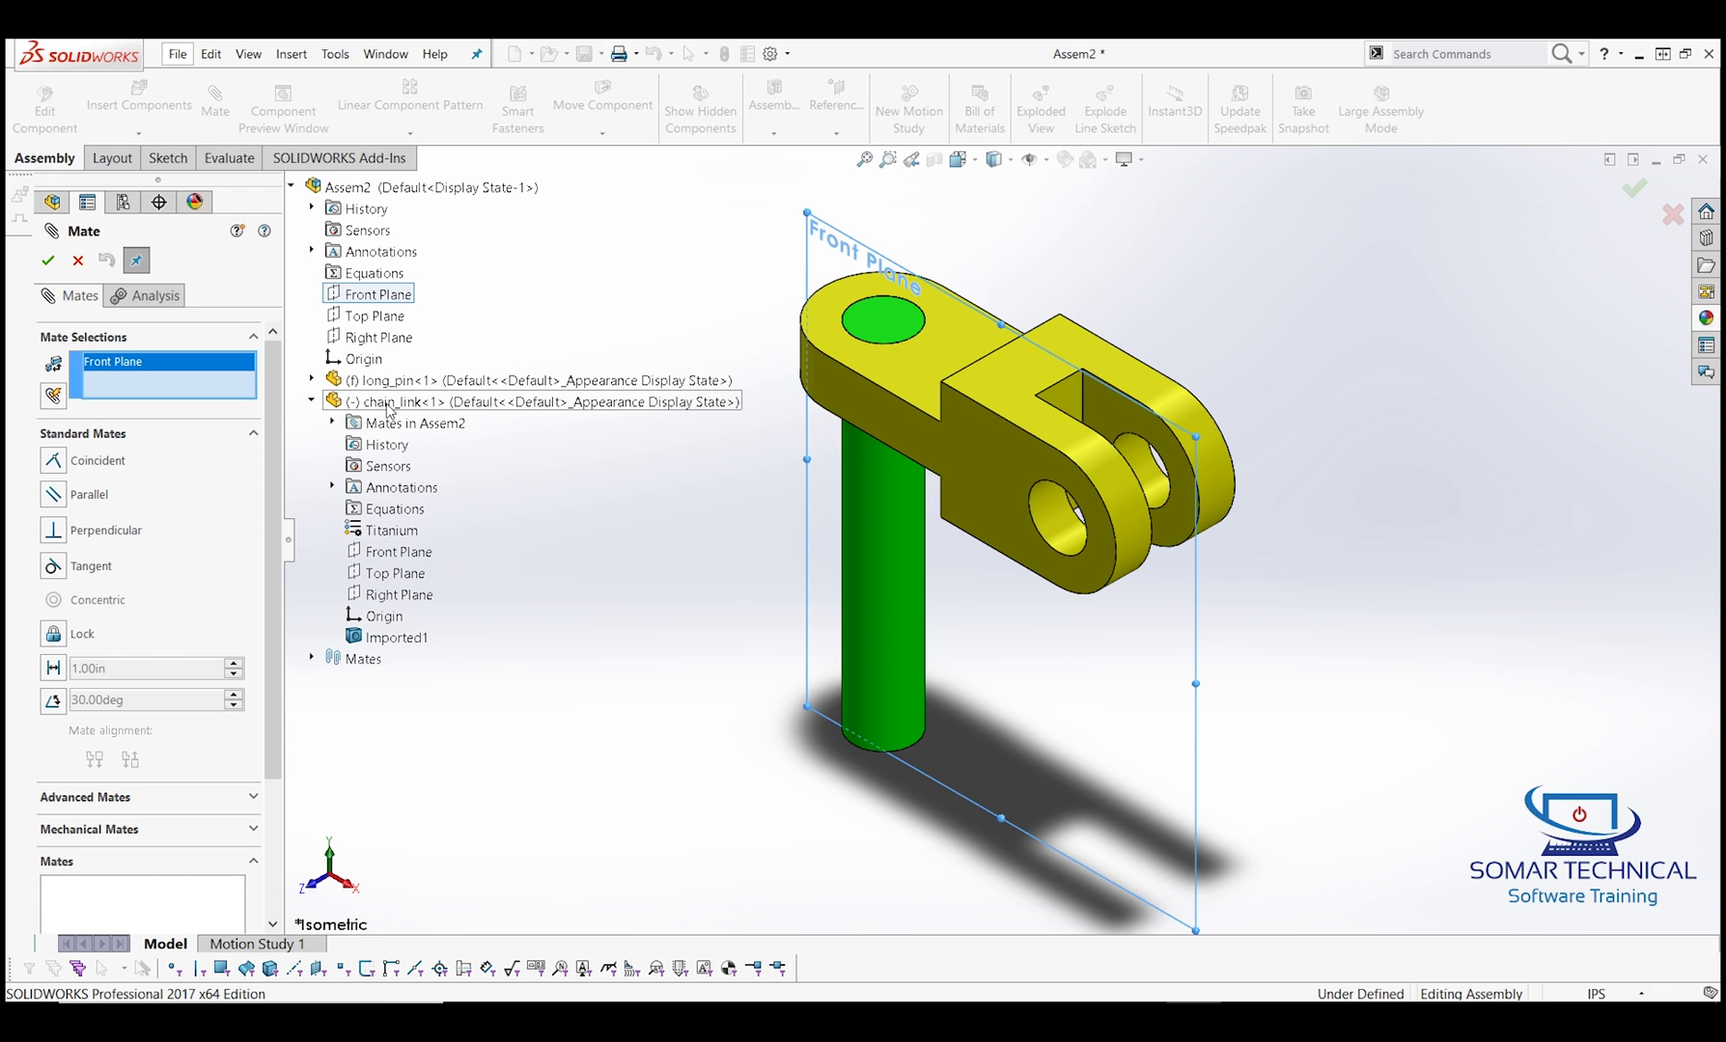
pyautogui.click(393, 555)
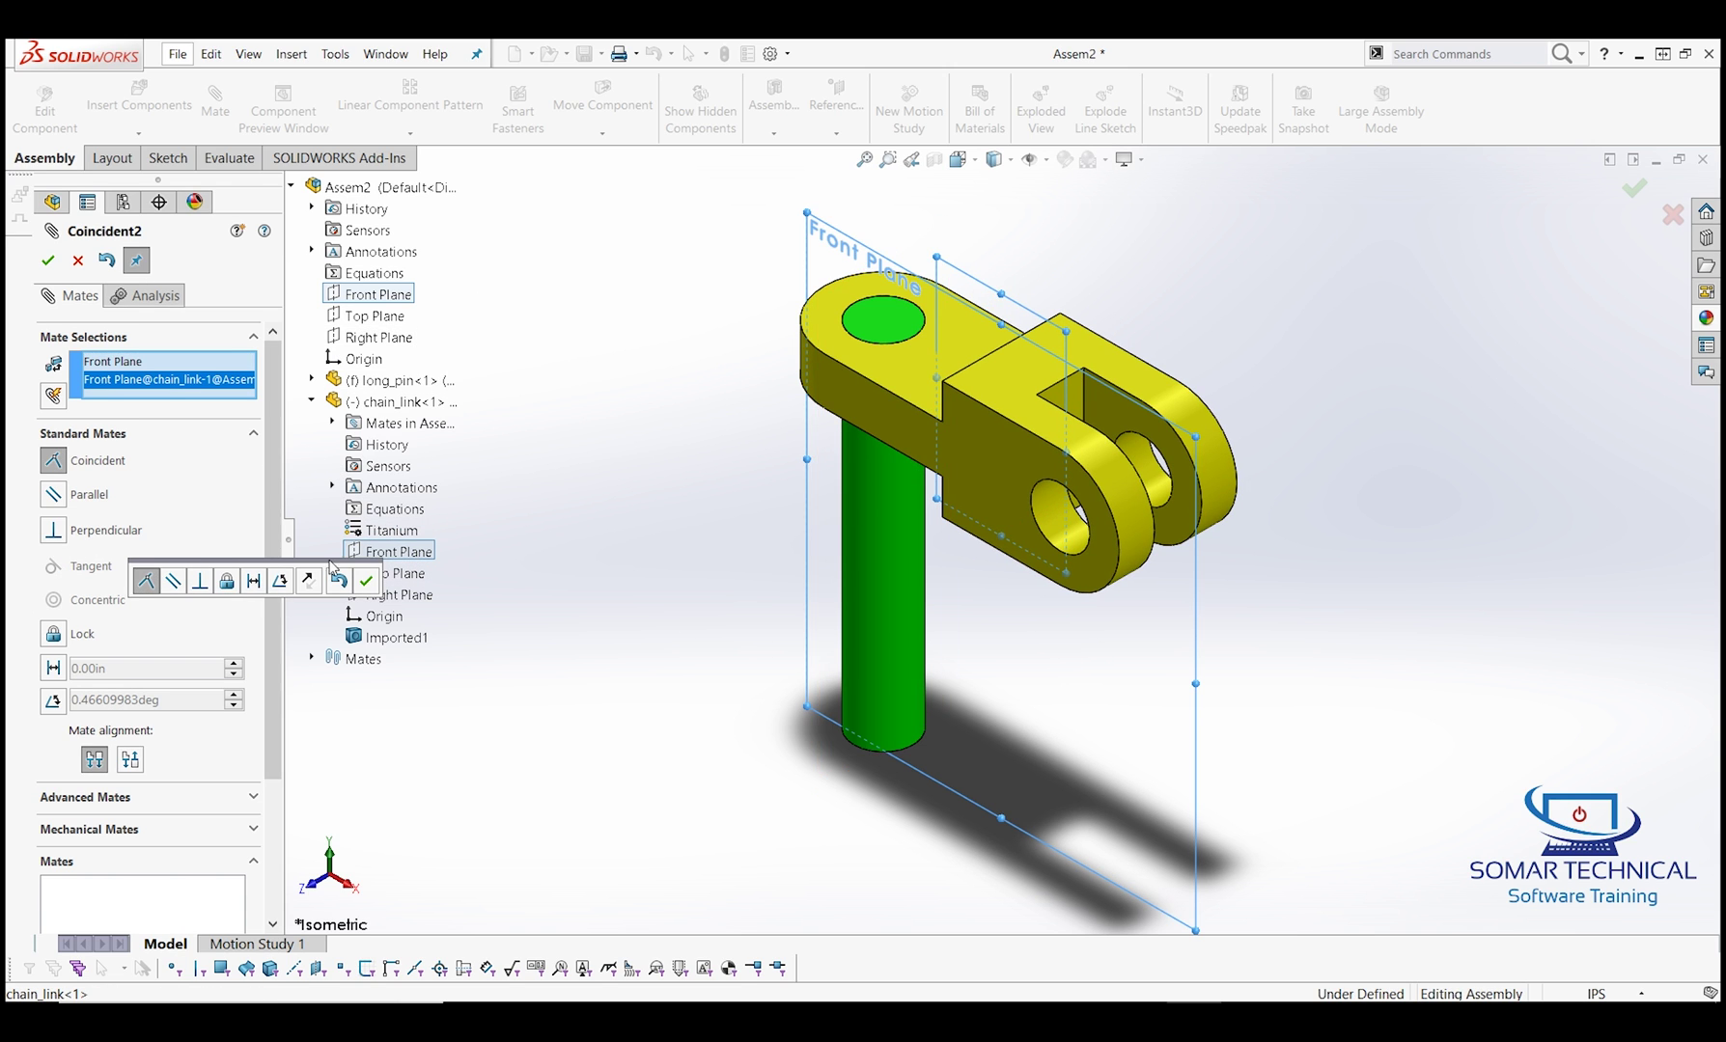
pyautogui.click(366, 581)
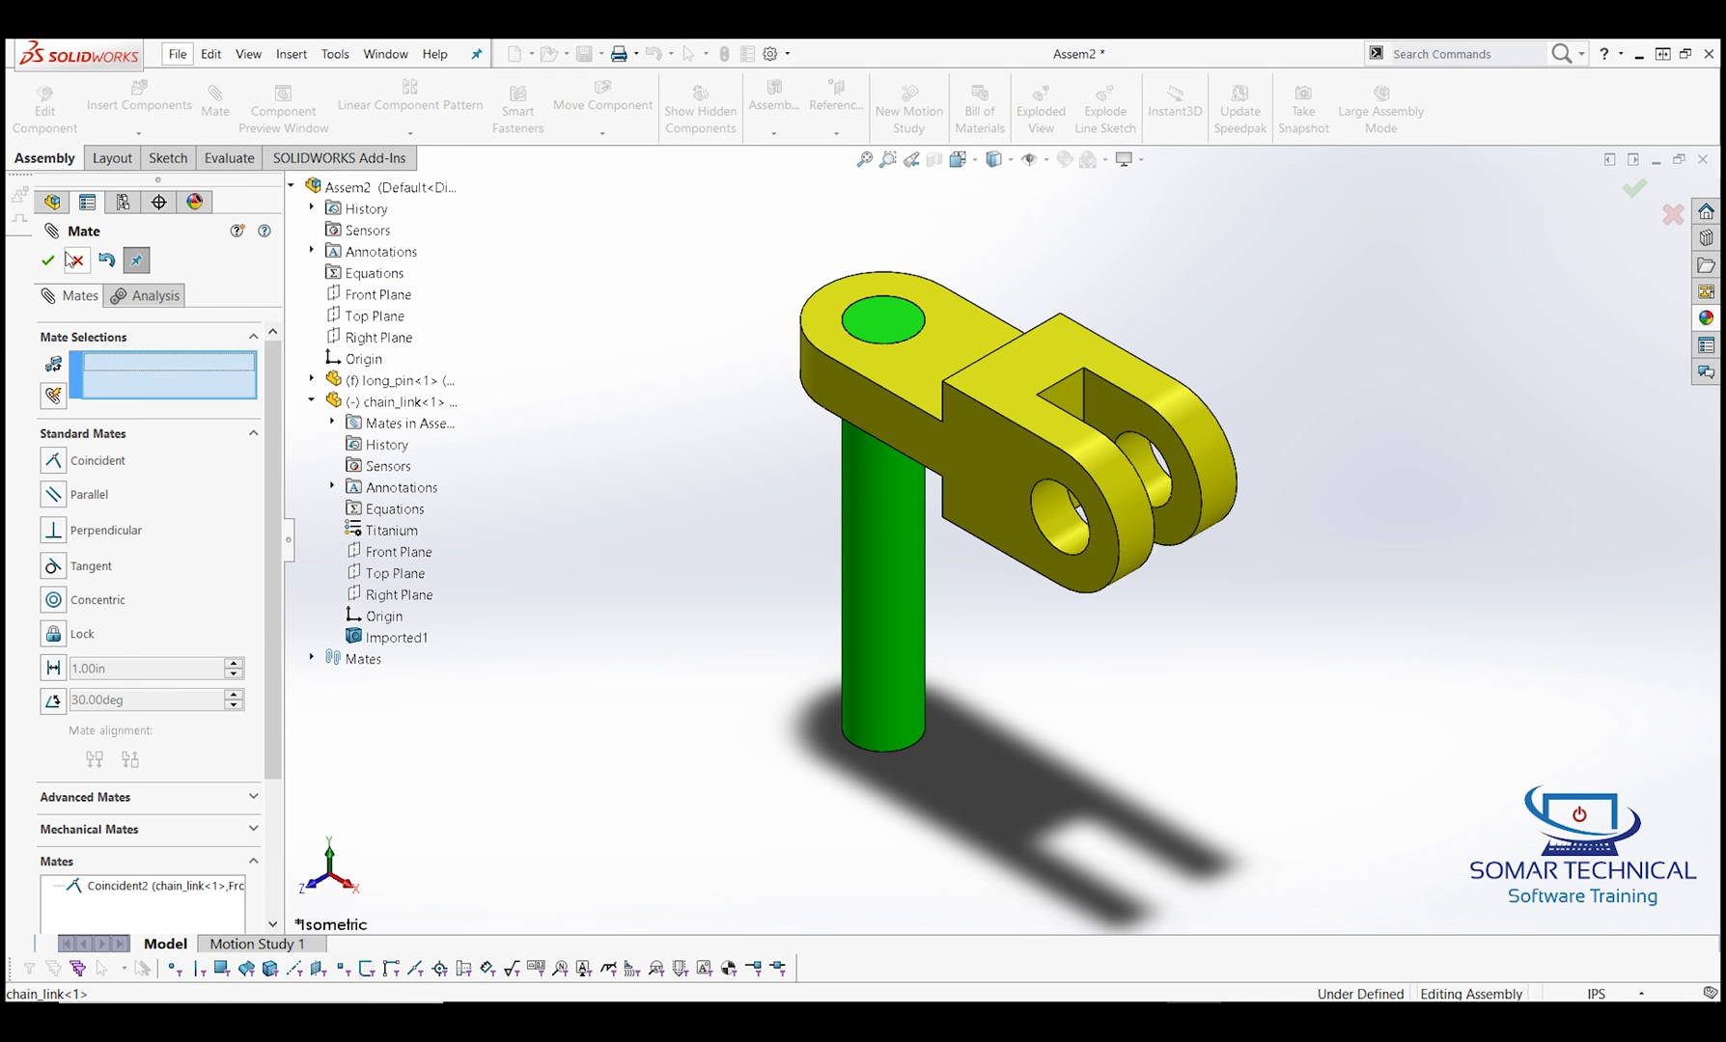
pyautogui.click(47, 260)
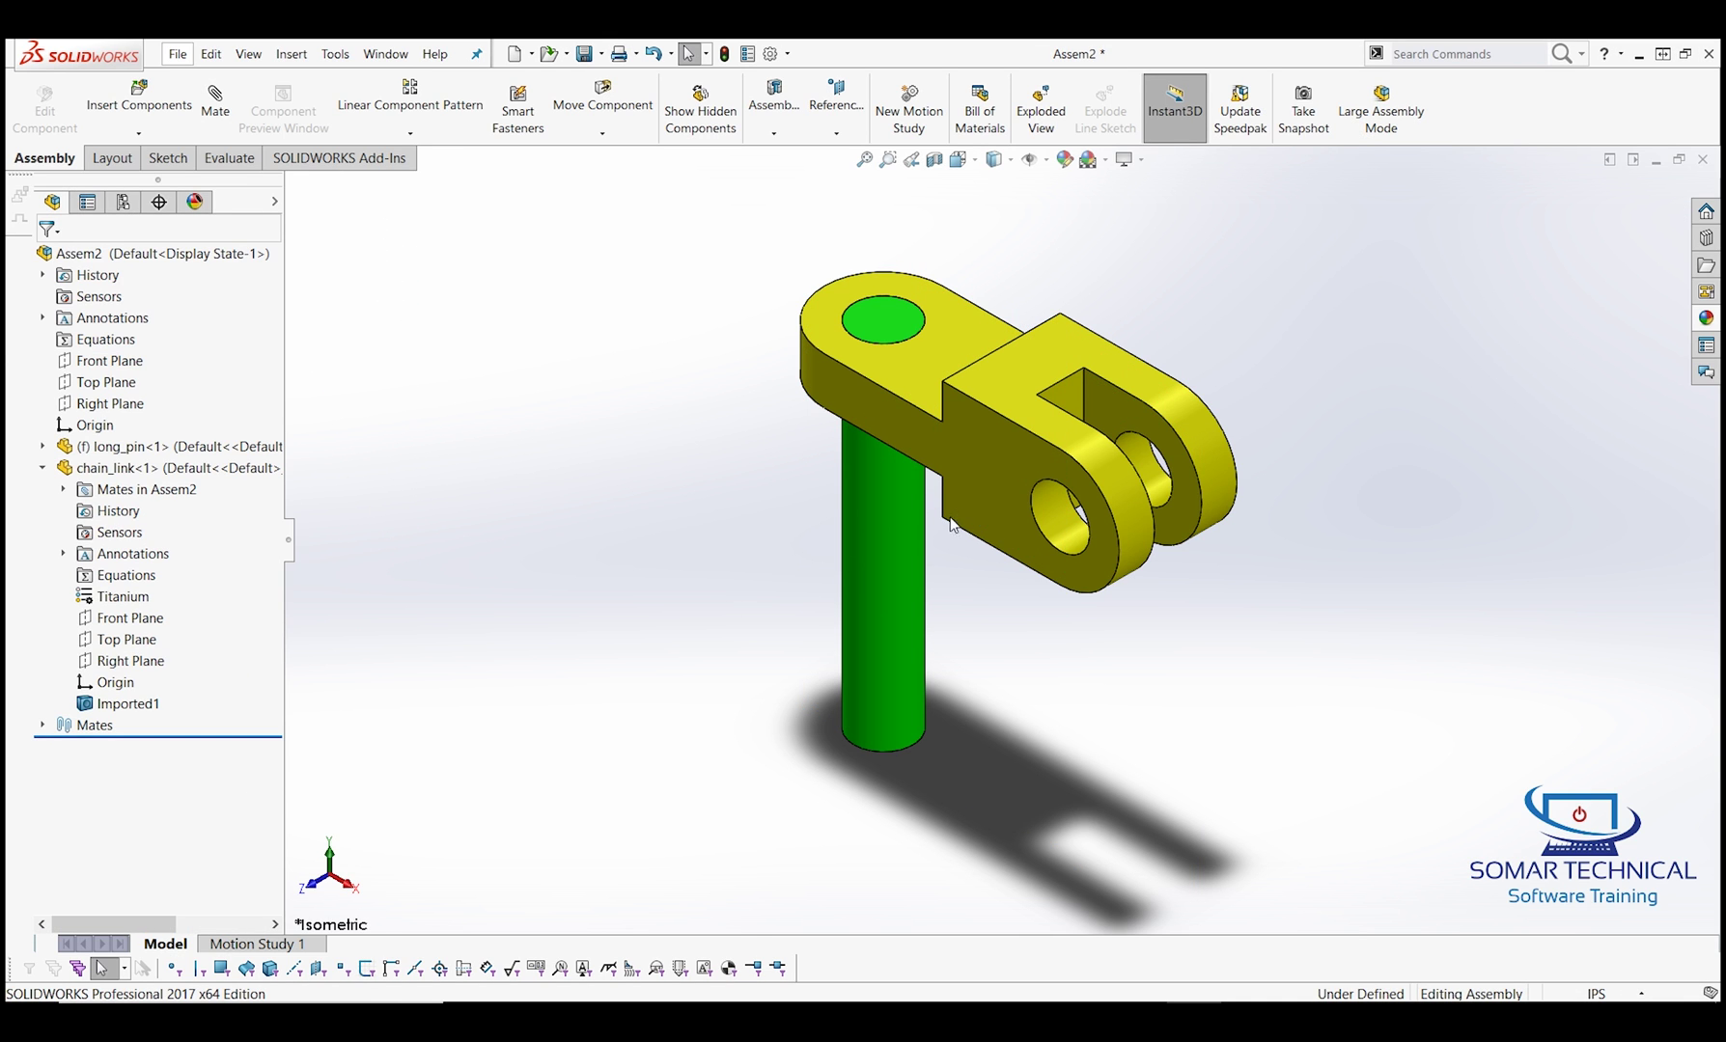
# Step: Drag the chain link to confirm it is now fully defined and immovable
pyautogui.moveTo(992, 482); pyautogui.dragTo(1134, 478)
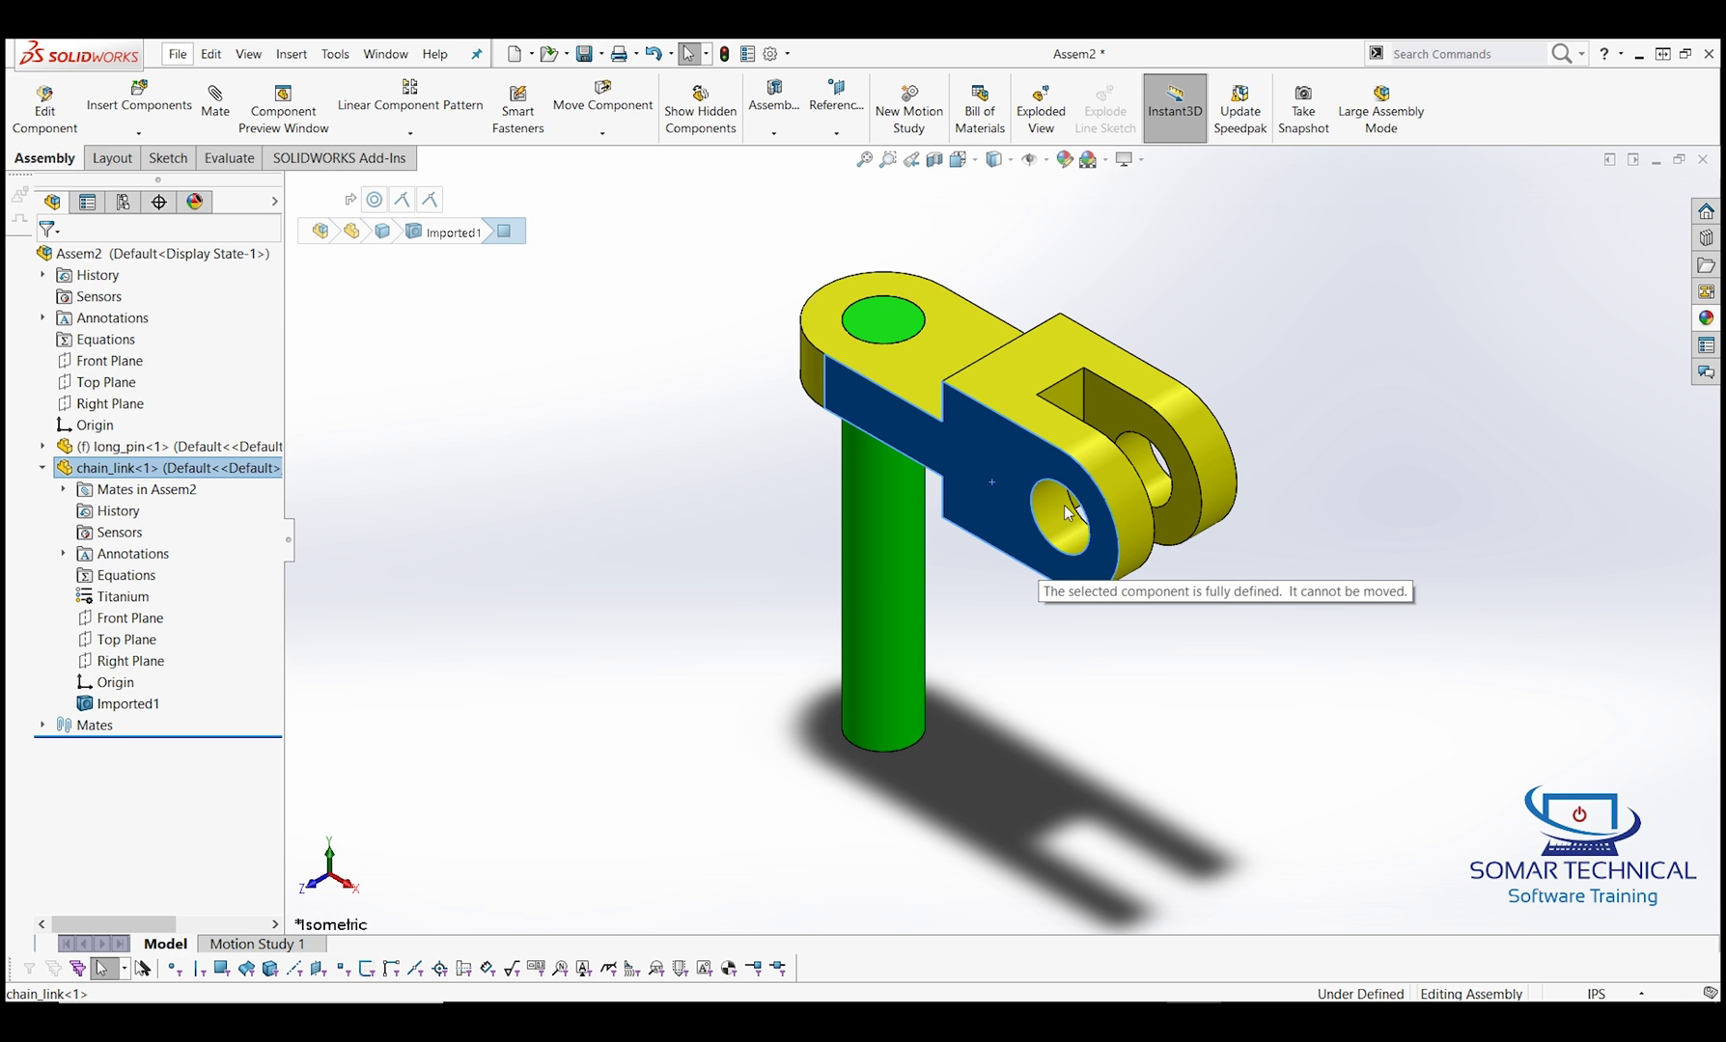
pyautogui.moveTo(1118, 480); pyautogui.dragTo(1221, 425)
pyautogui.click(1228, 235)
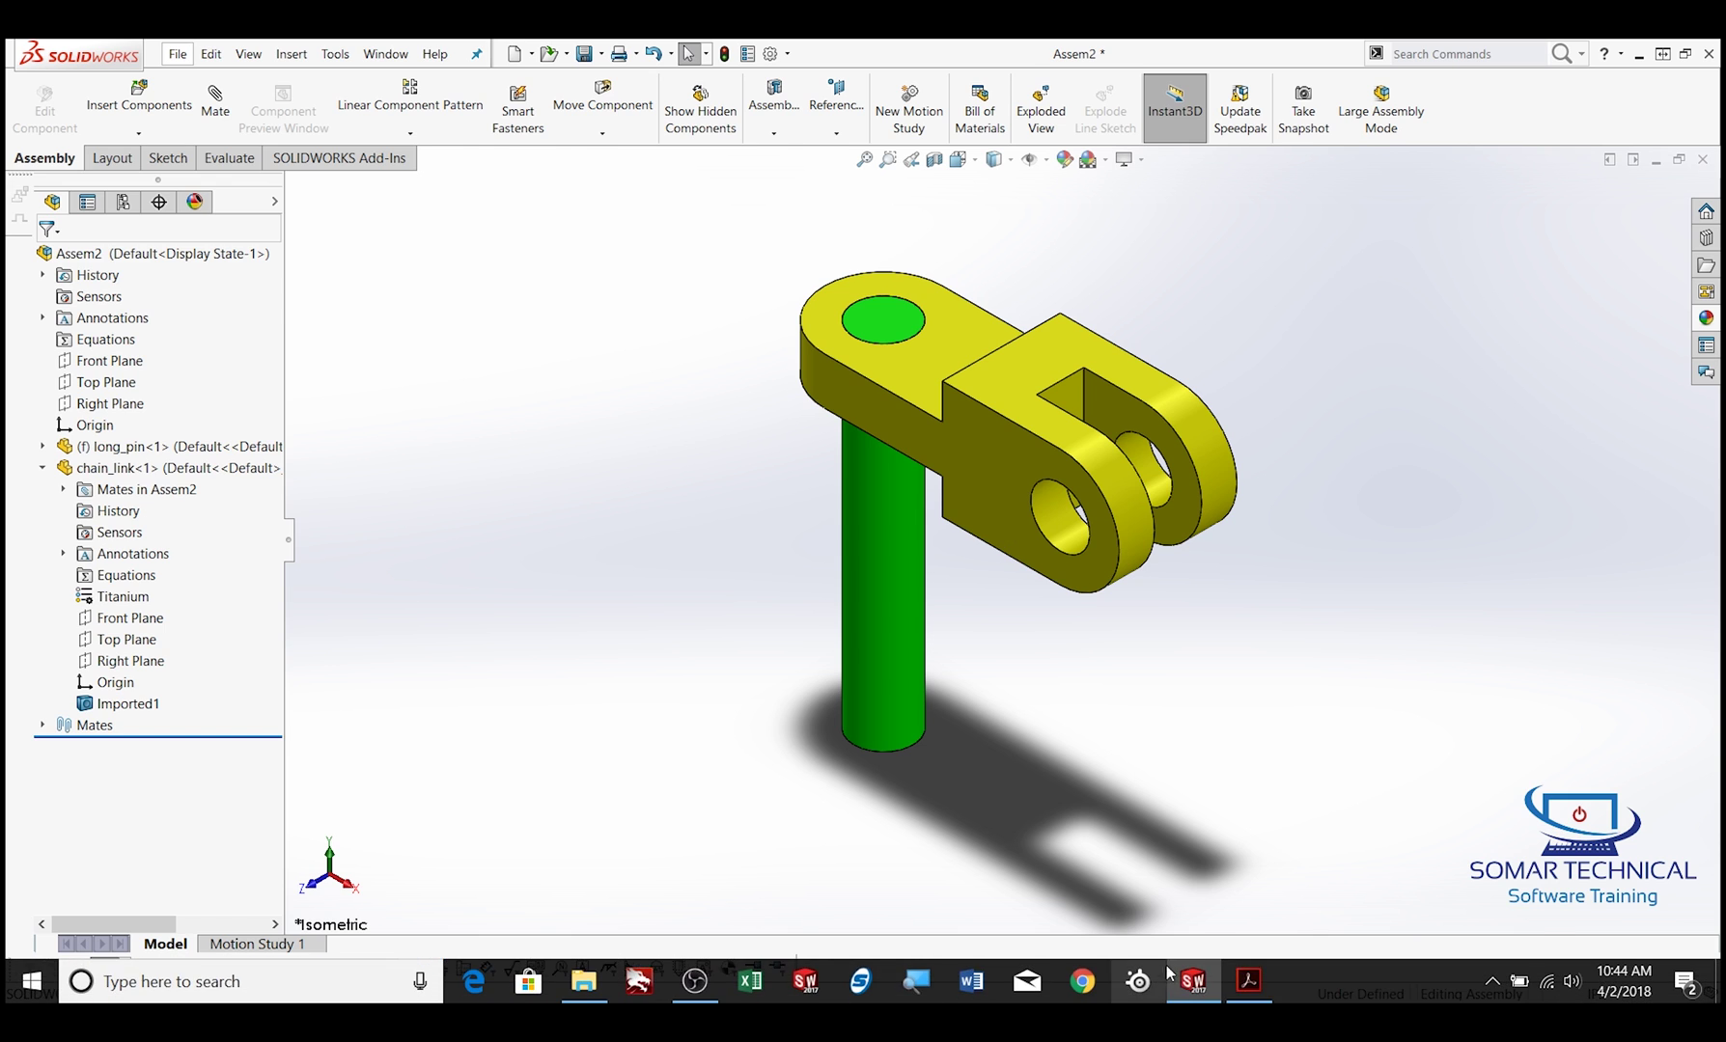
pyautogui.click(1248, 999)
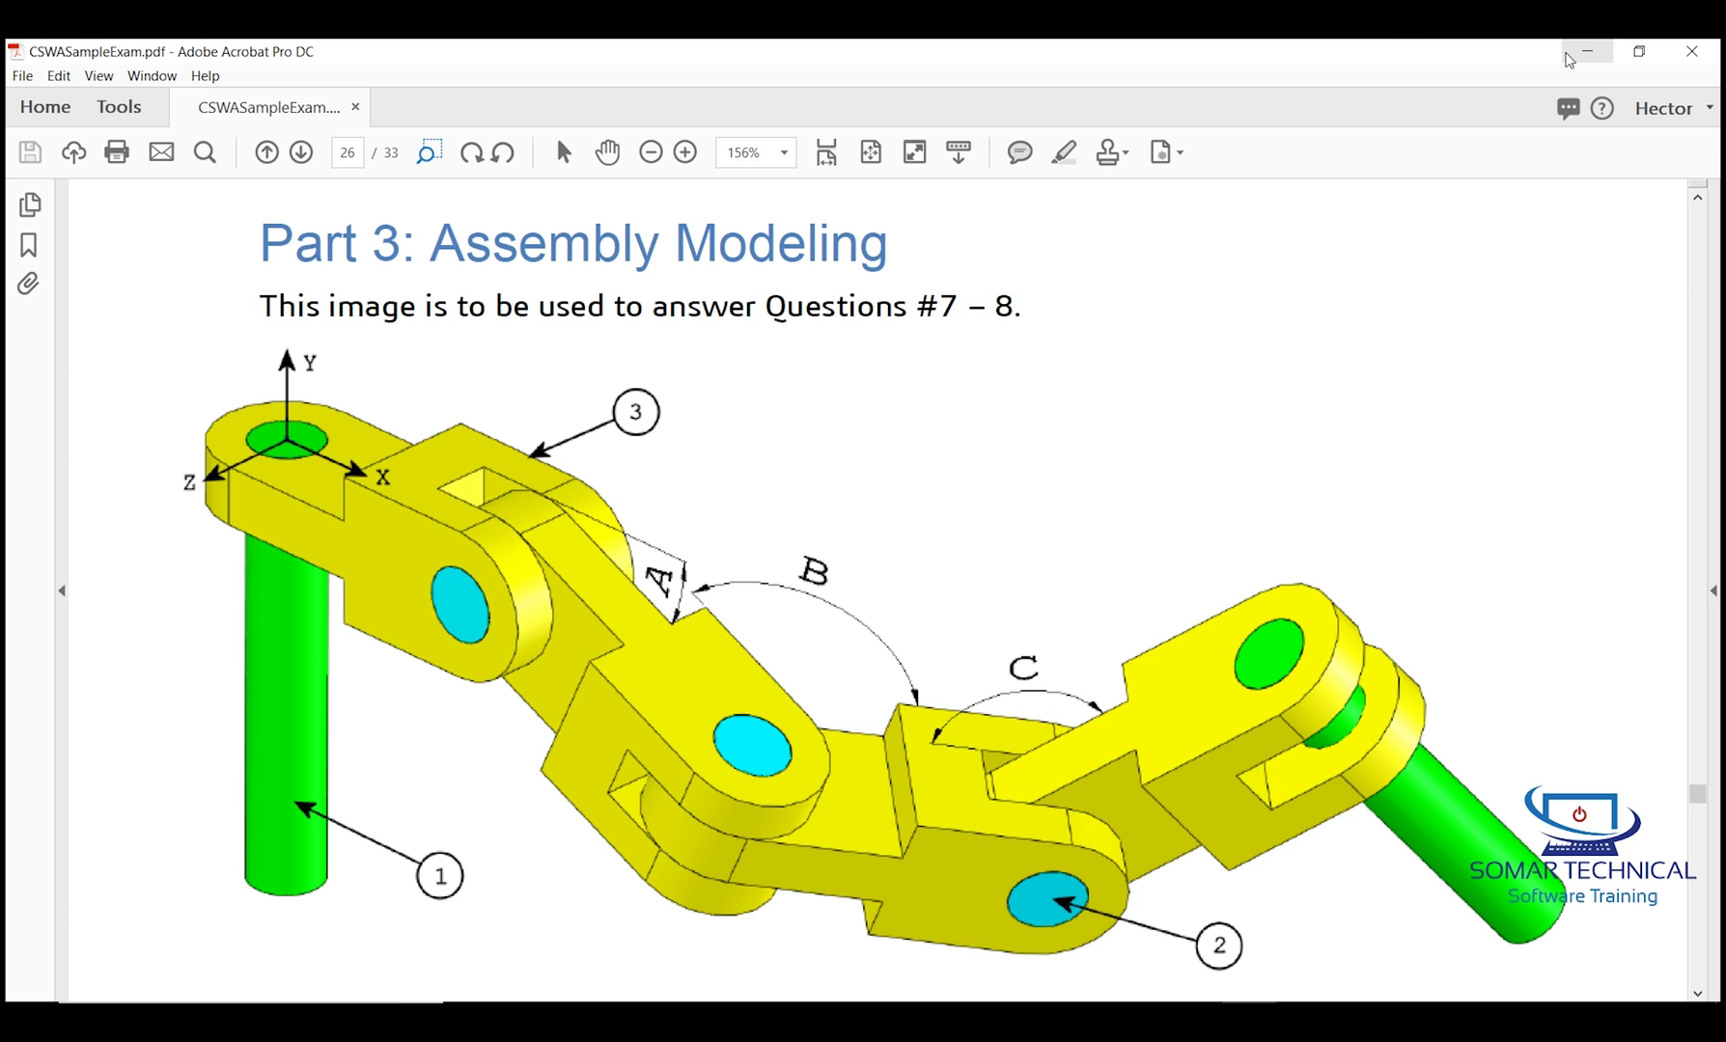
pyautogui.click(1587, 51)
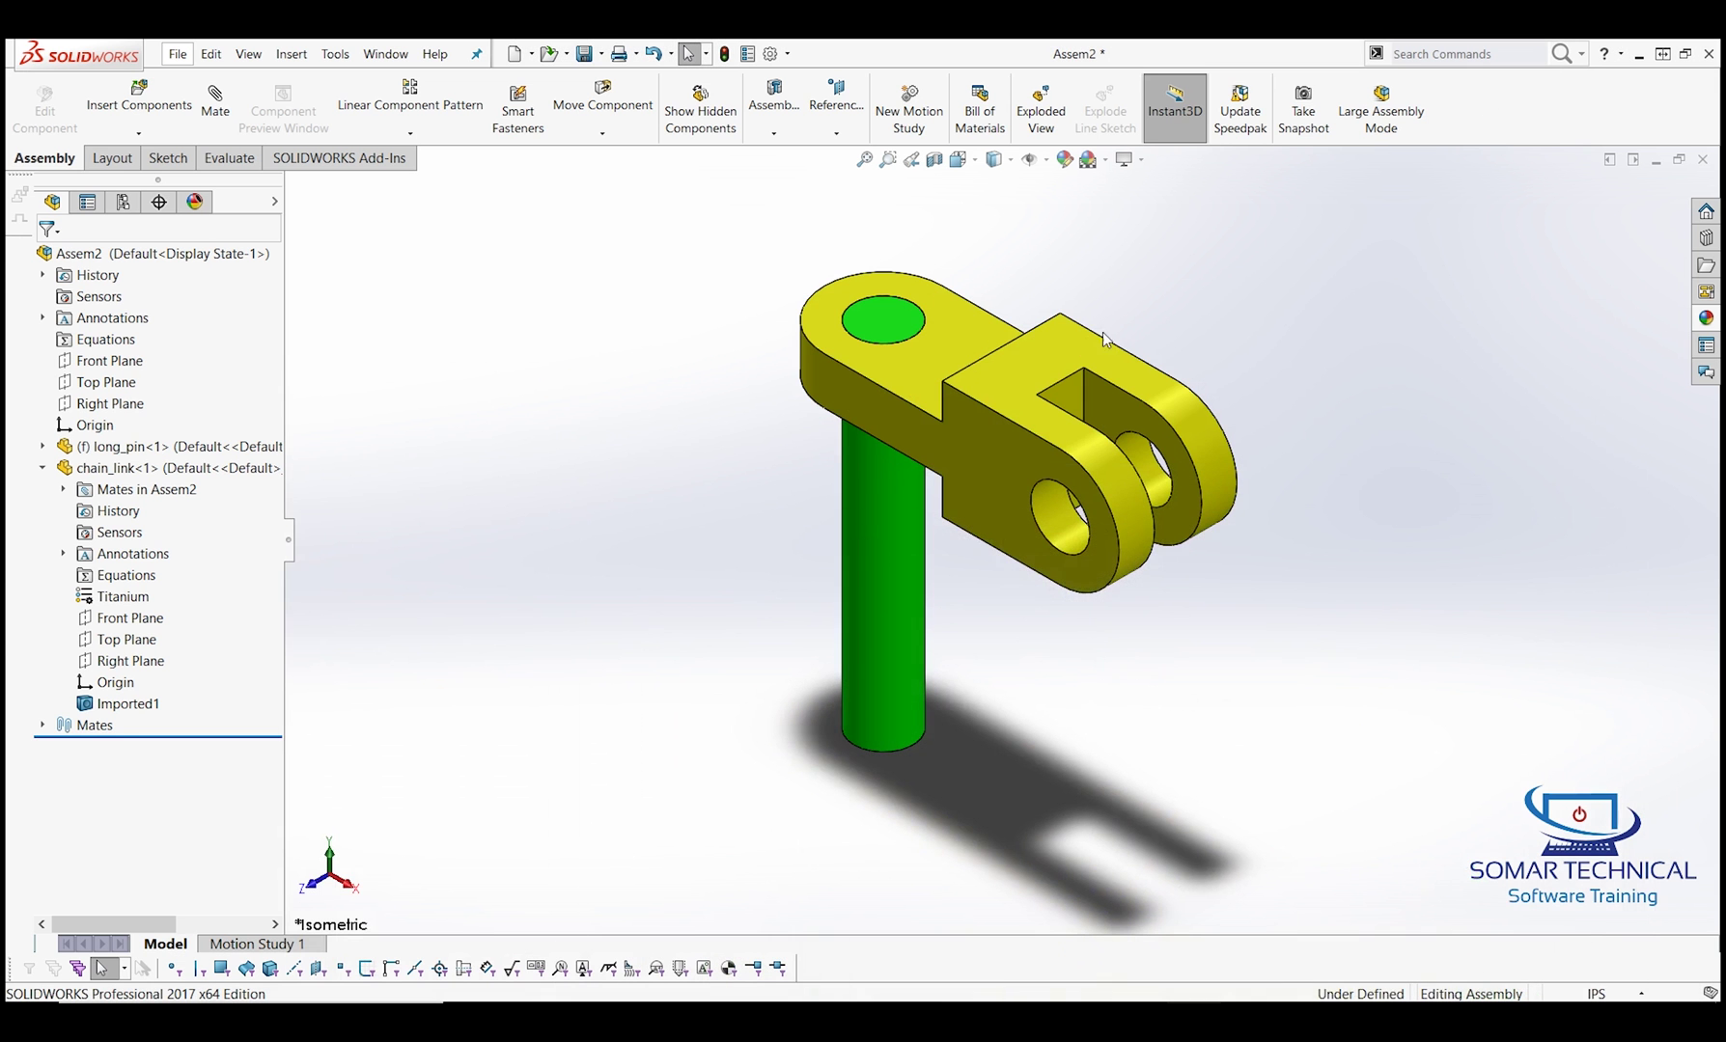
# Step: Insert the short_pin part and place it beside the chain link
pyautogui.click(151, 106)
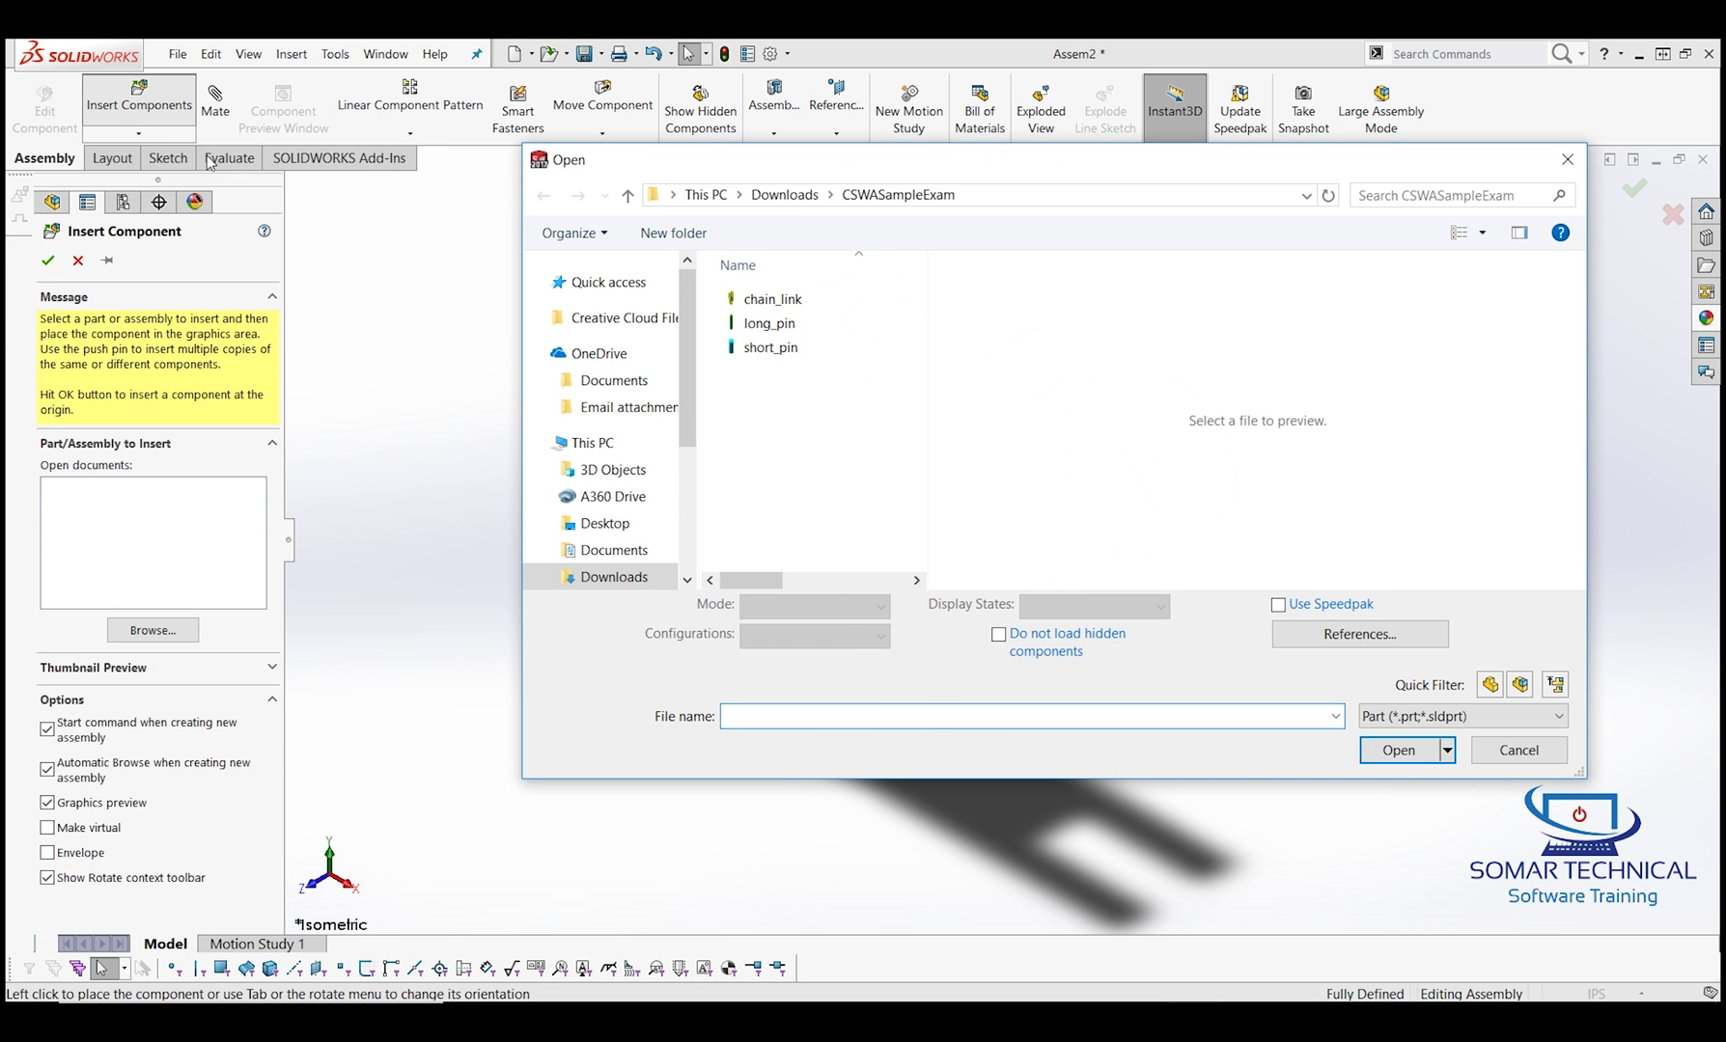
pyautogui.click(769, 348)
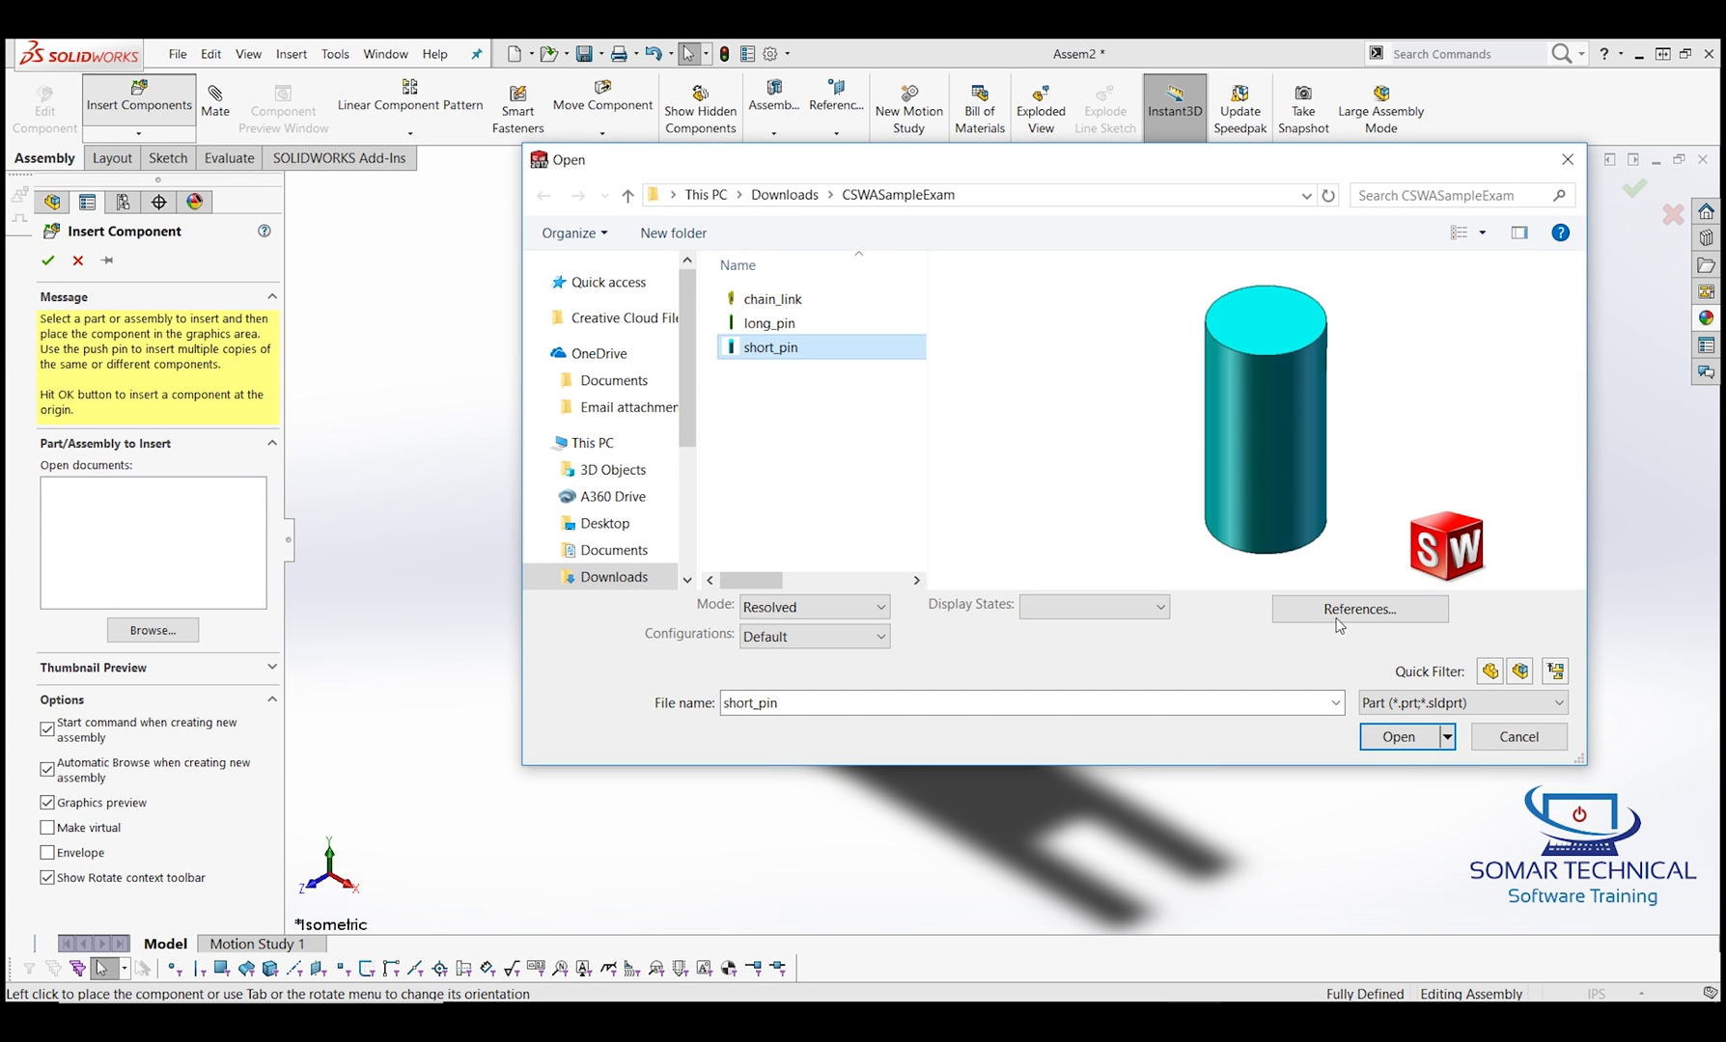
pyautogui.click(1396, 740)
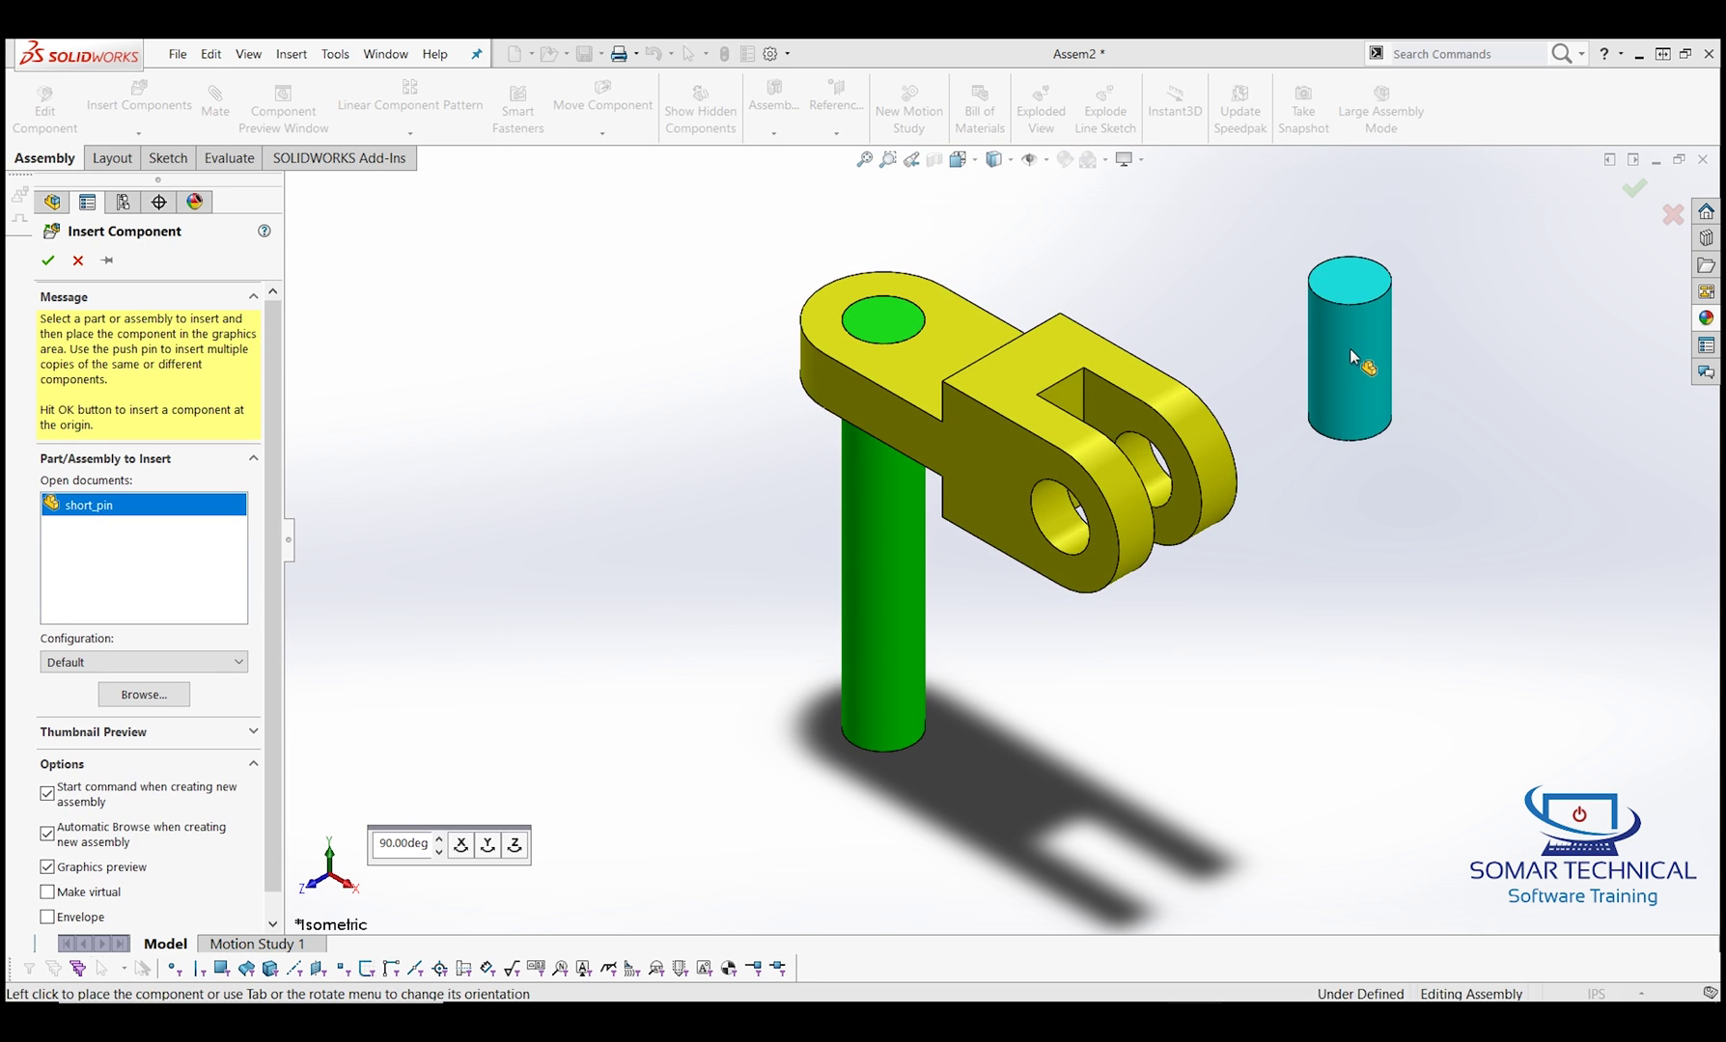
pyautogui.click(1349, 349)
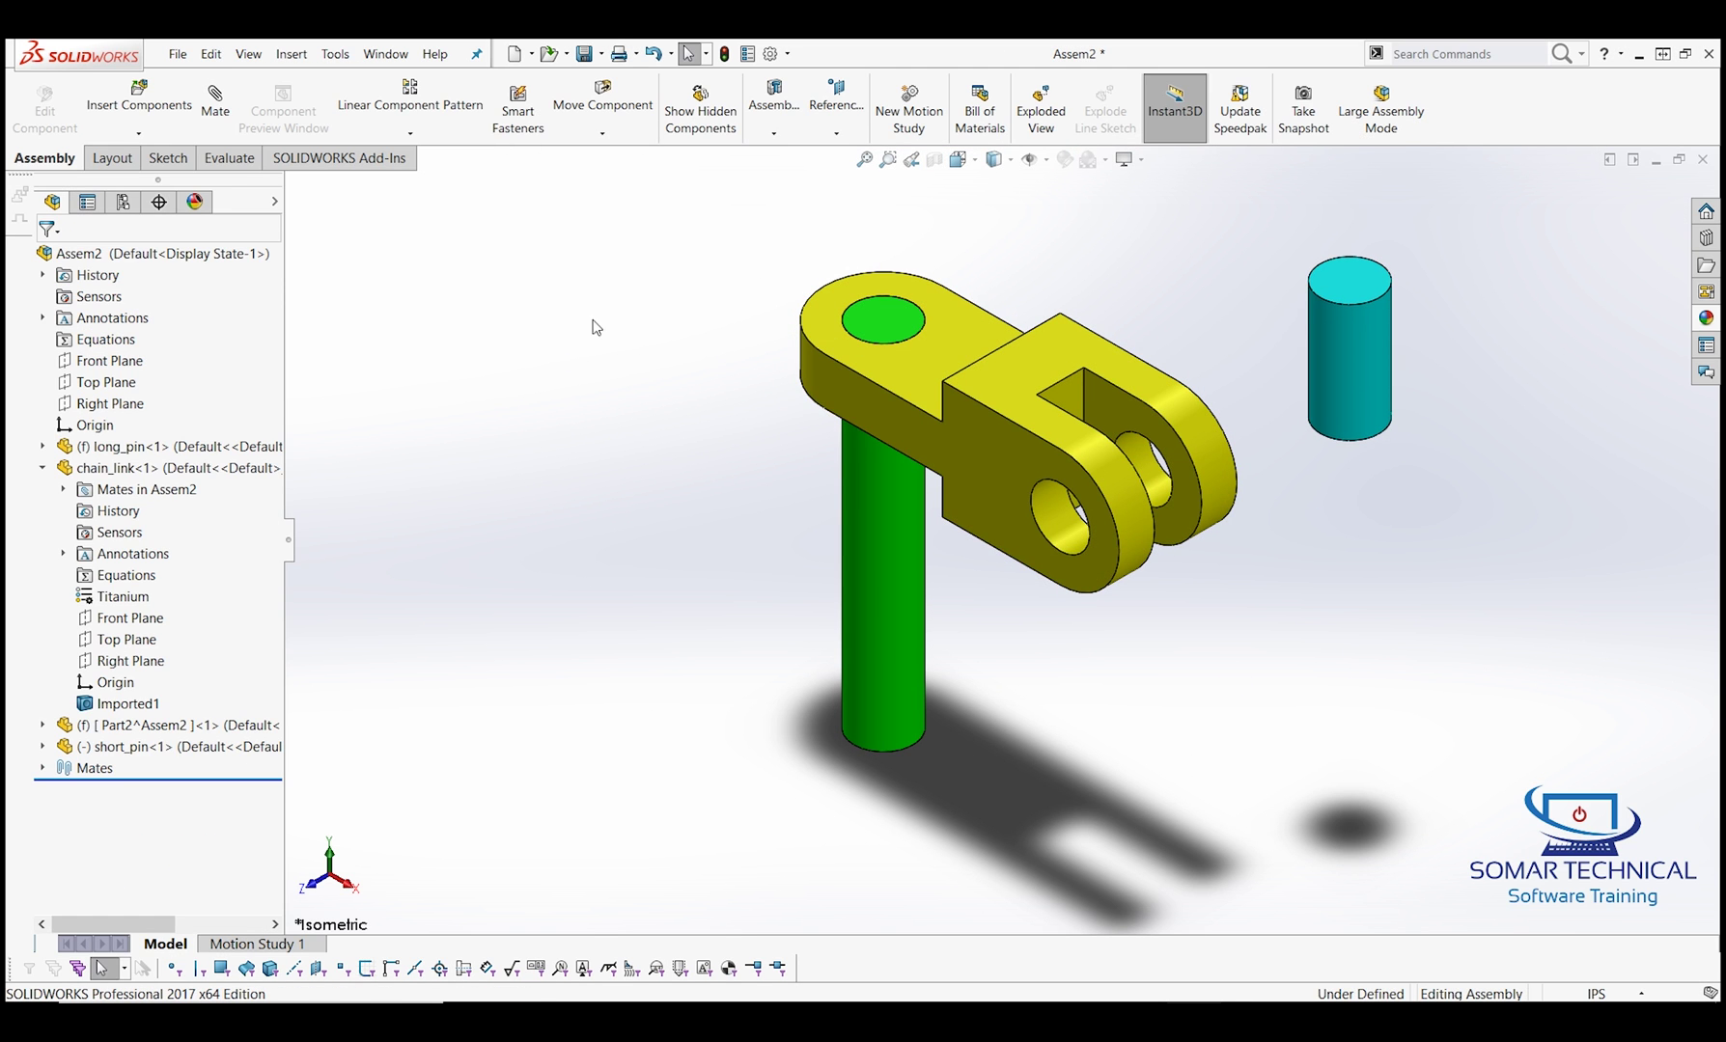
# Step: Mate the short pin's cylindrical face concentric with the chain link's hole
pyautogui.click(227, 112)
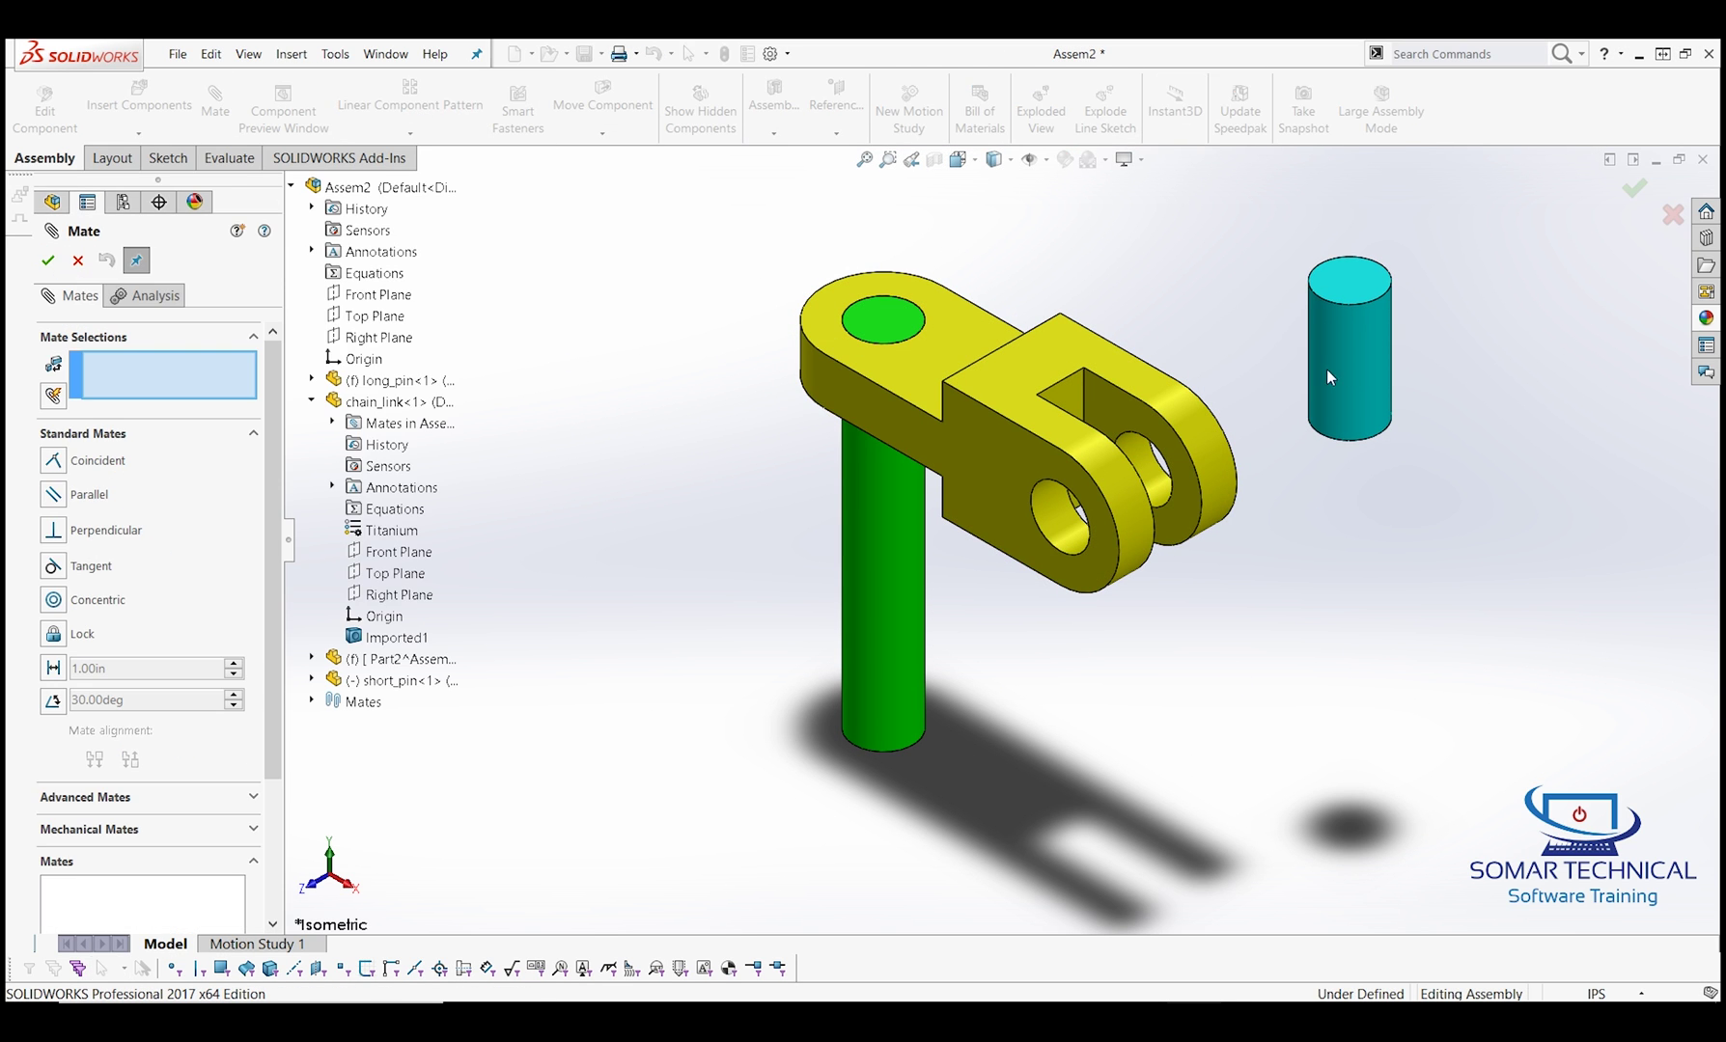
pyautogui.click(1371, 372)
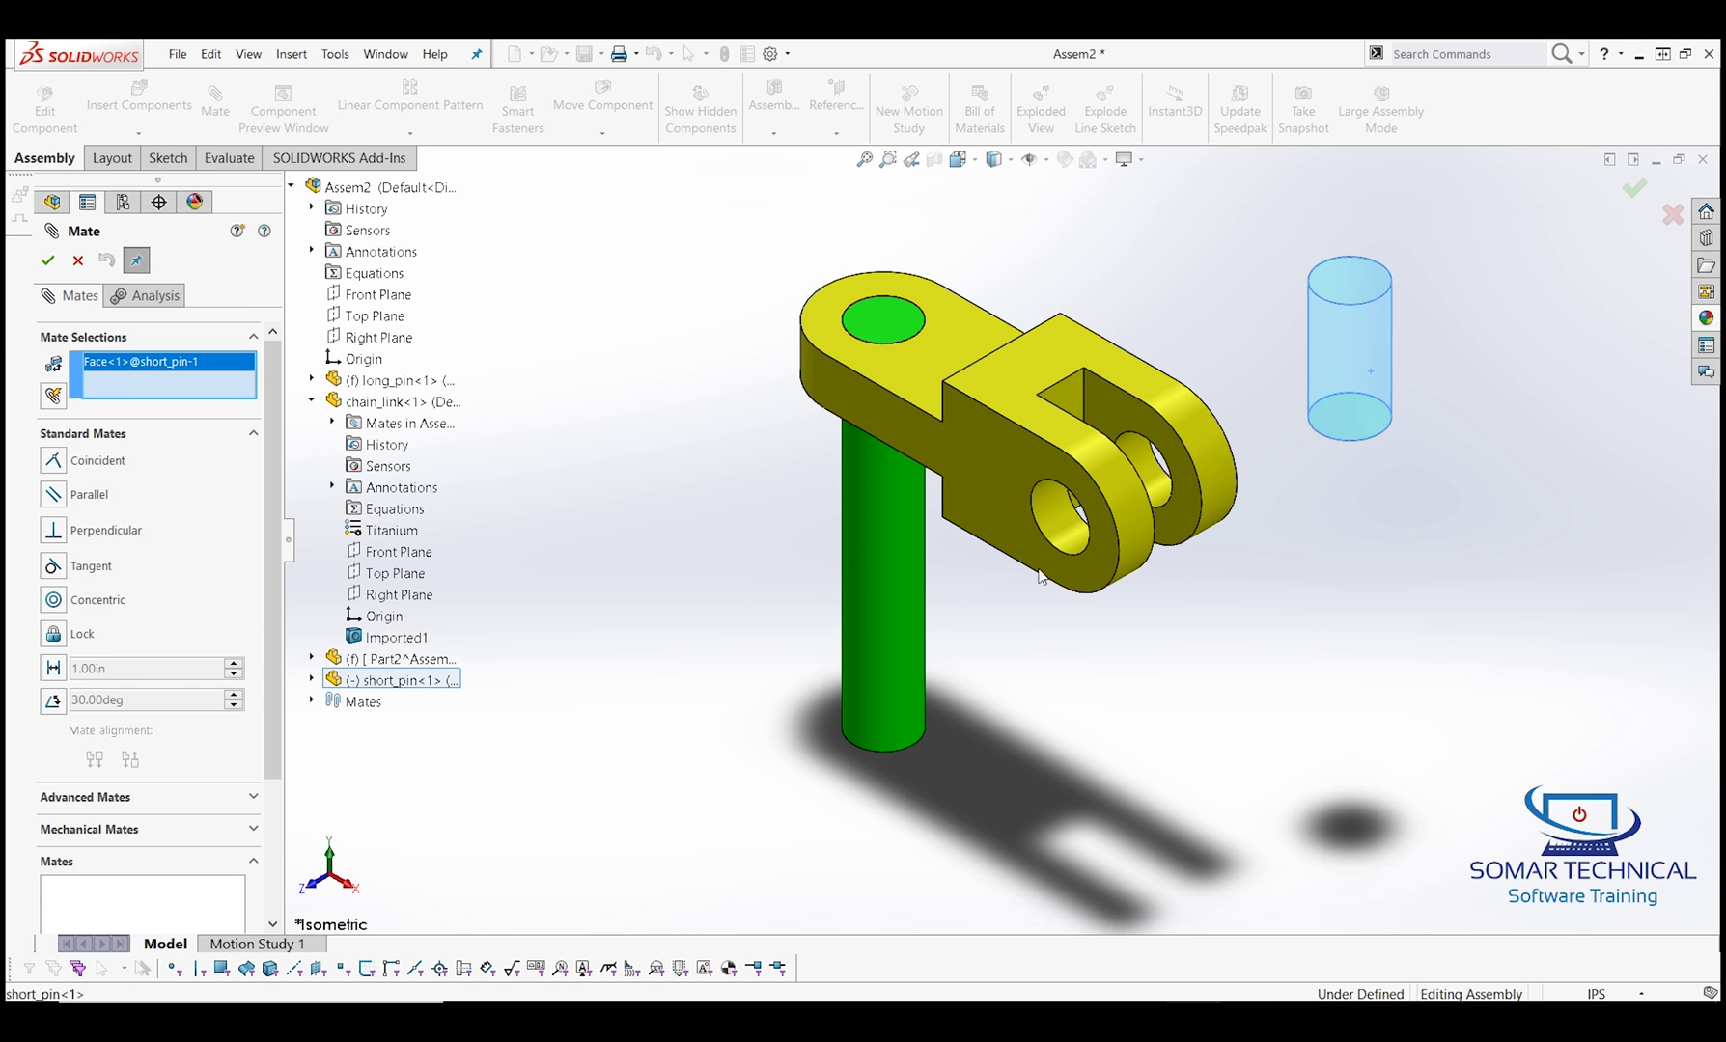
pyautogui.click(1074, 539)
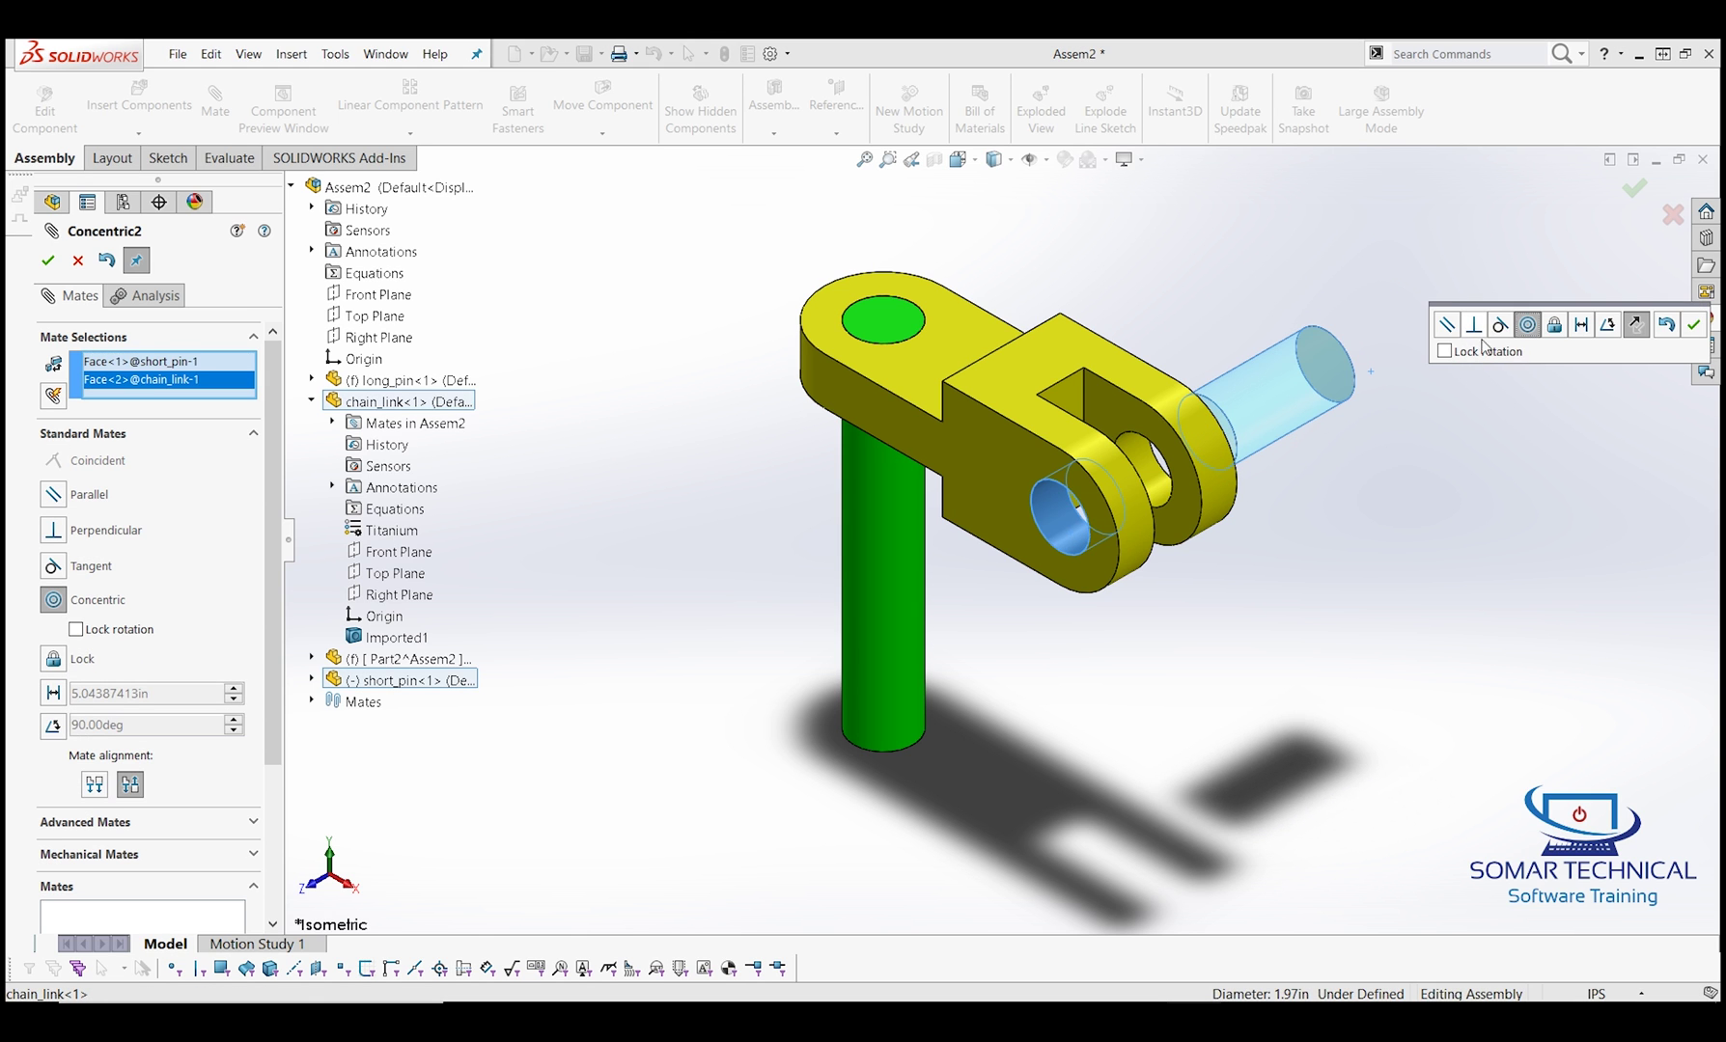
pyautogui.click(1693, 324)
# Step: Make the short pin's end face coincident with the chain link's outer face
pyautogui.scroll(-5, 1216, 441)
pyautogui.click(1147, 433)
pyautogui.scroll(3, 1141, 430)
pyautogui.click(676, 634)
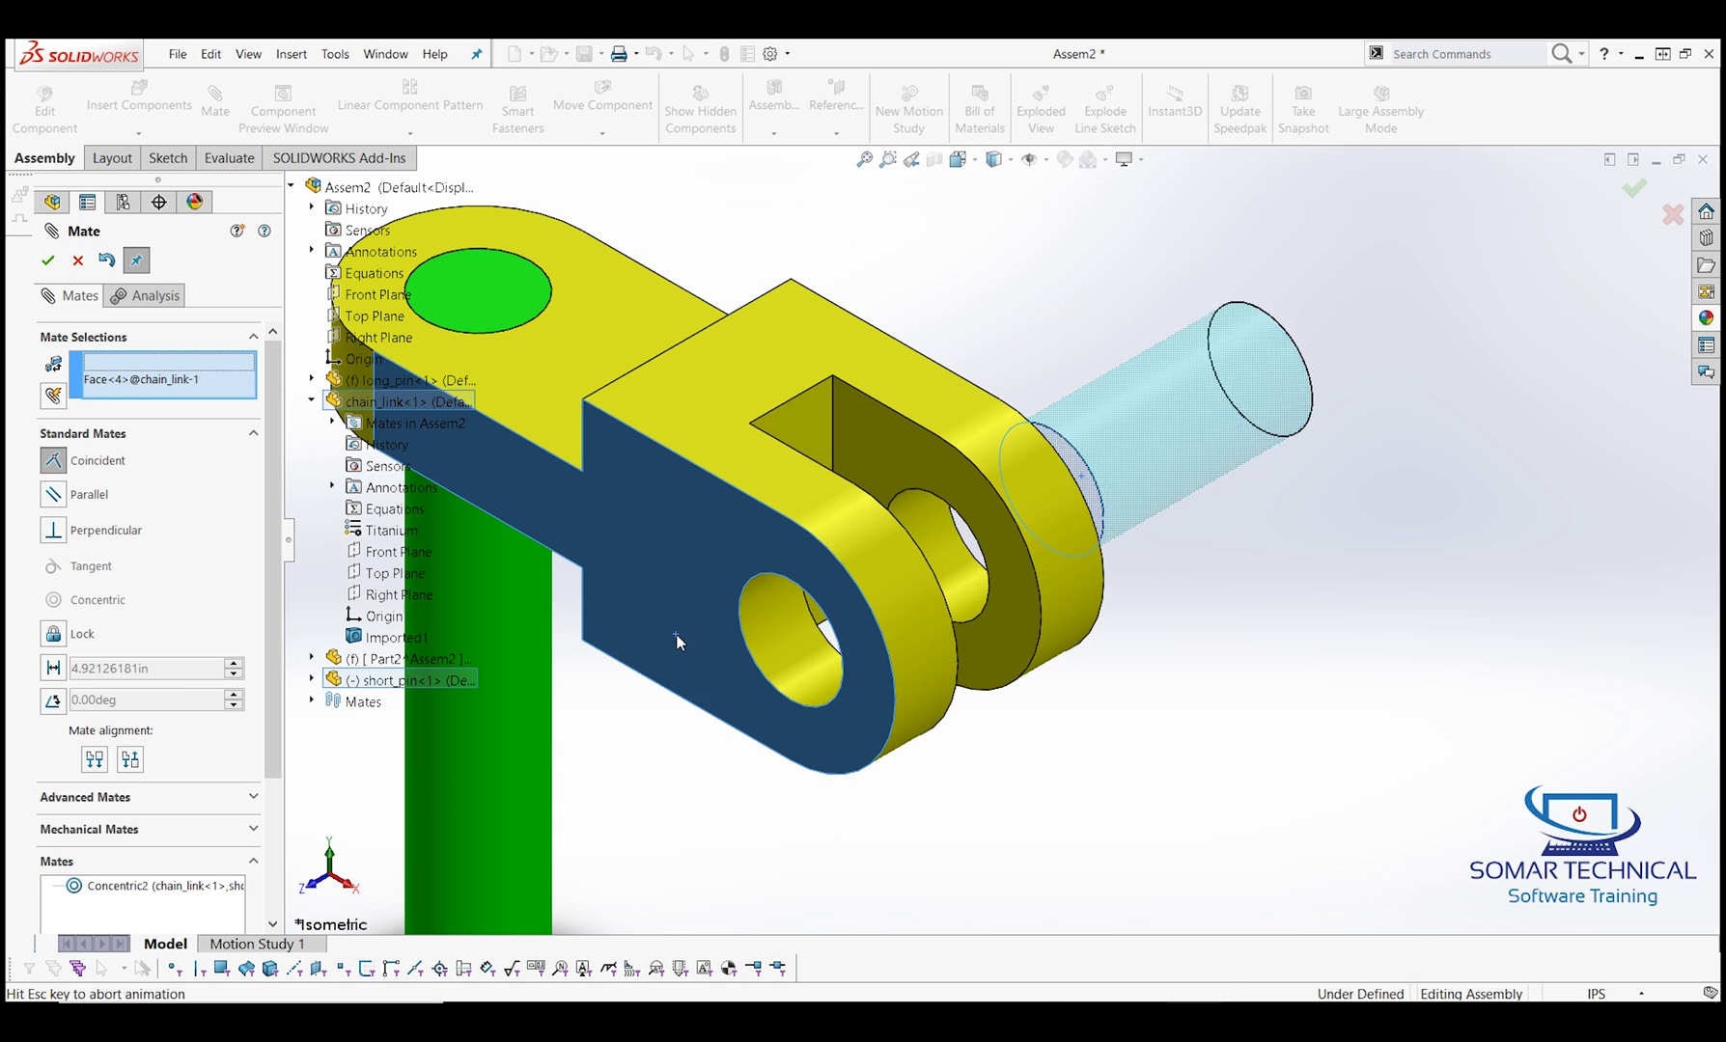
pyautogui.click(727, 887)
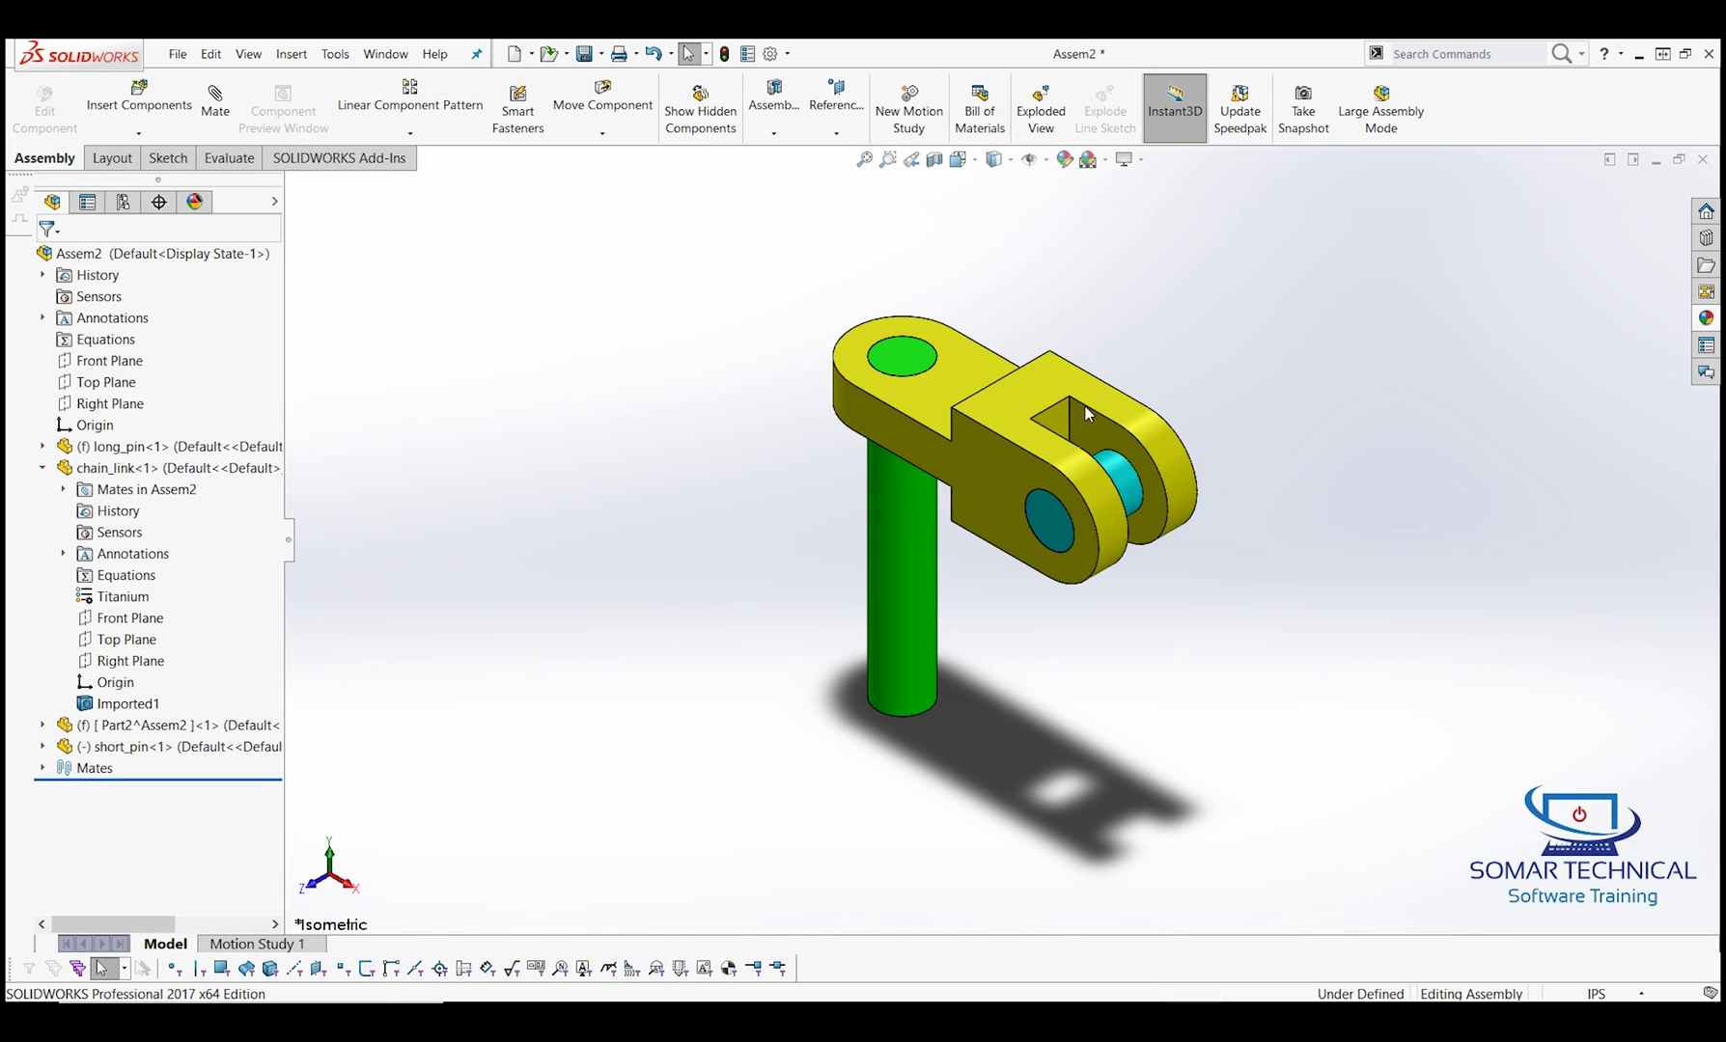
# Step: Ctrl-drag copies of the chain link and the short pin into open space
pyautogui.keyDown('ctrl'); pyautogui.moveTo(996, 483); pyautogui.dragTo(1364, 340); pyautogui.keyUp('ctrl')
pyautogui.click(1298, 738)
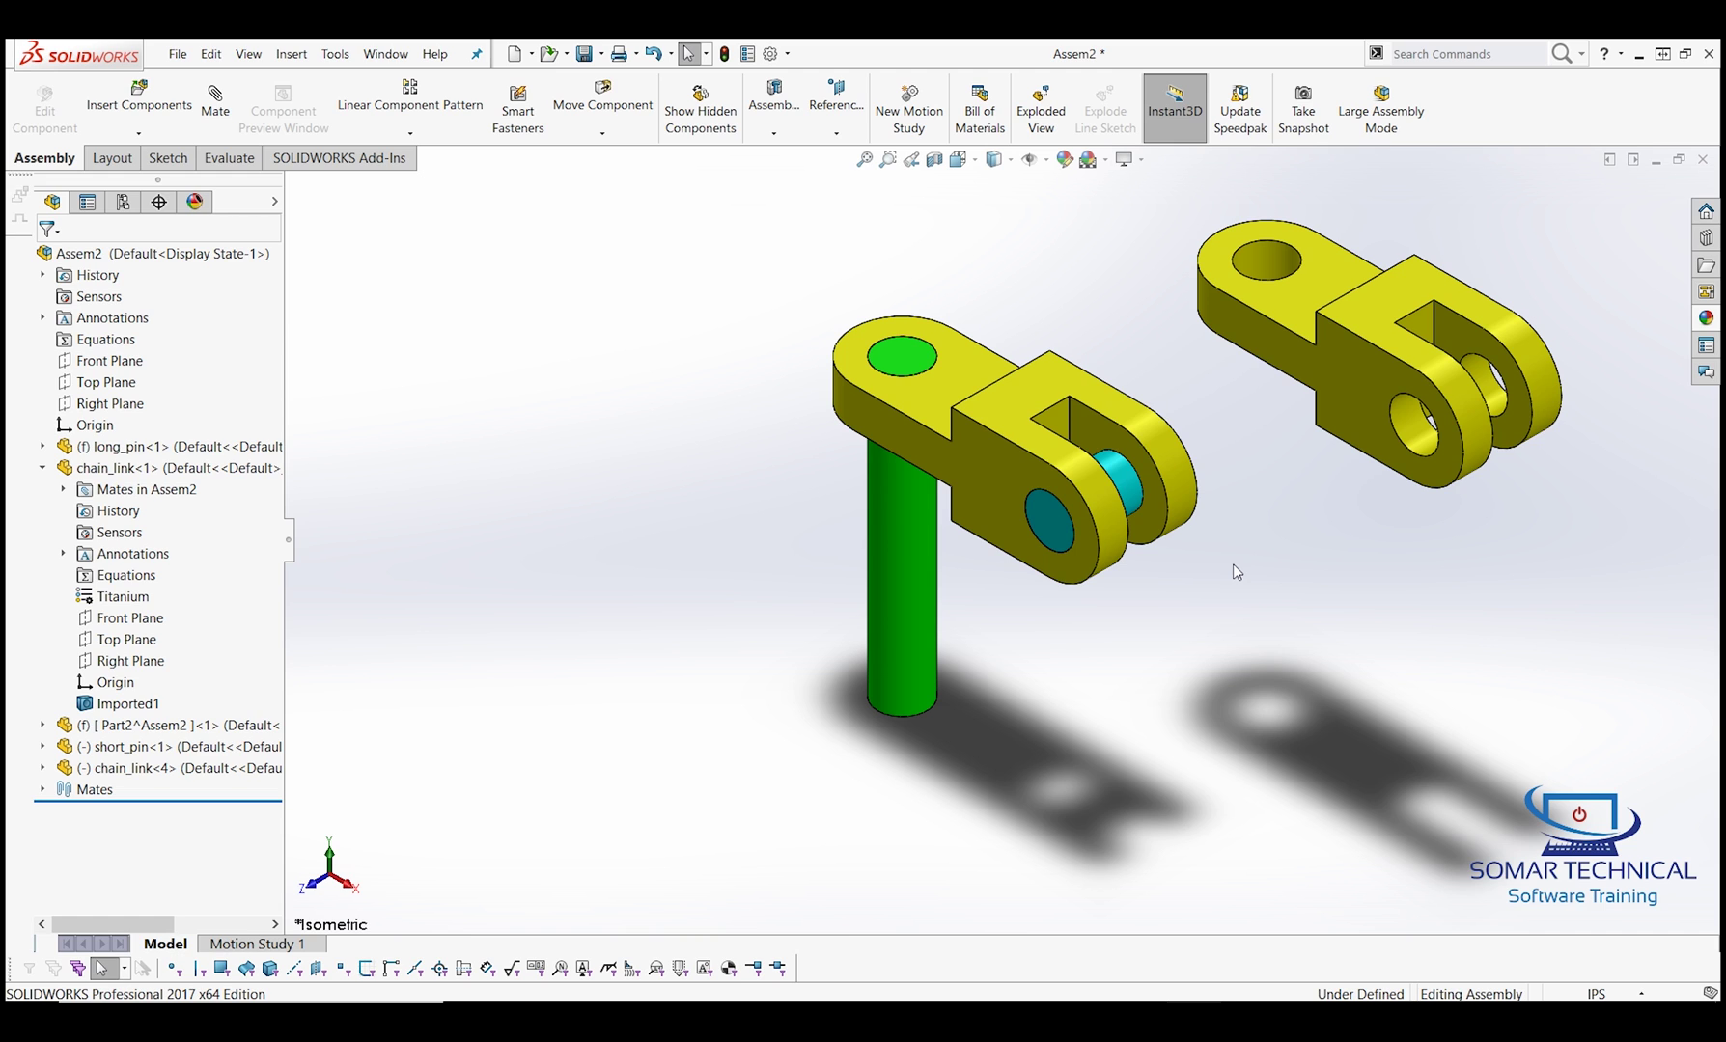
pyautogui.moveTo(1131, 491); pyautogui.dragTo(1521, 616)
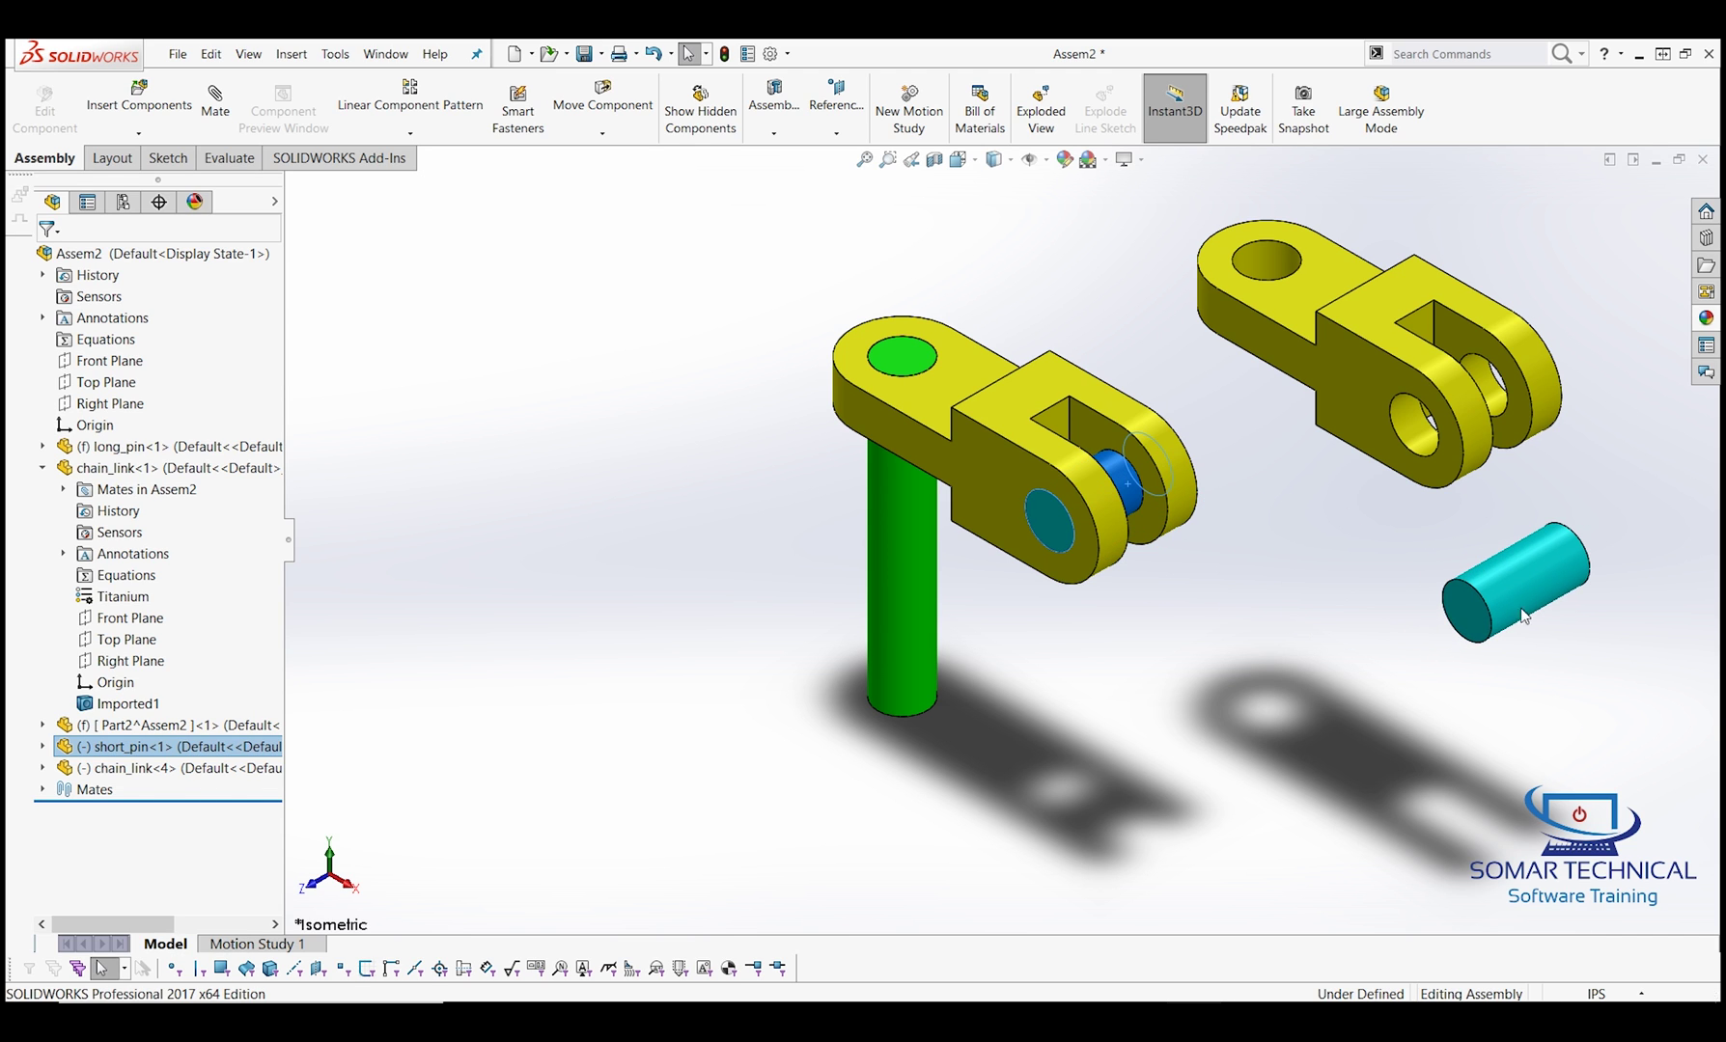
pyautogui.click(1539, 712)
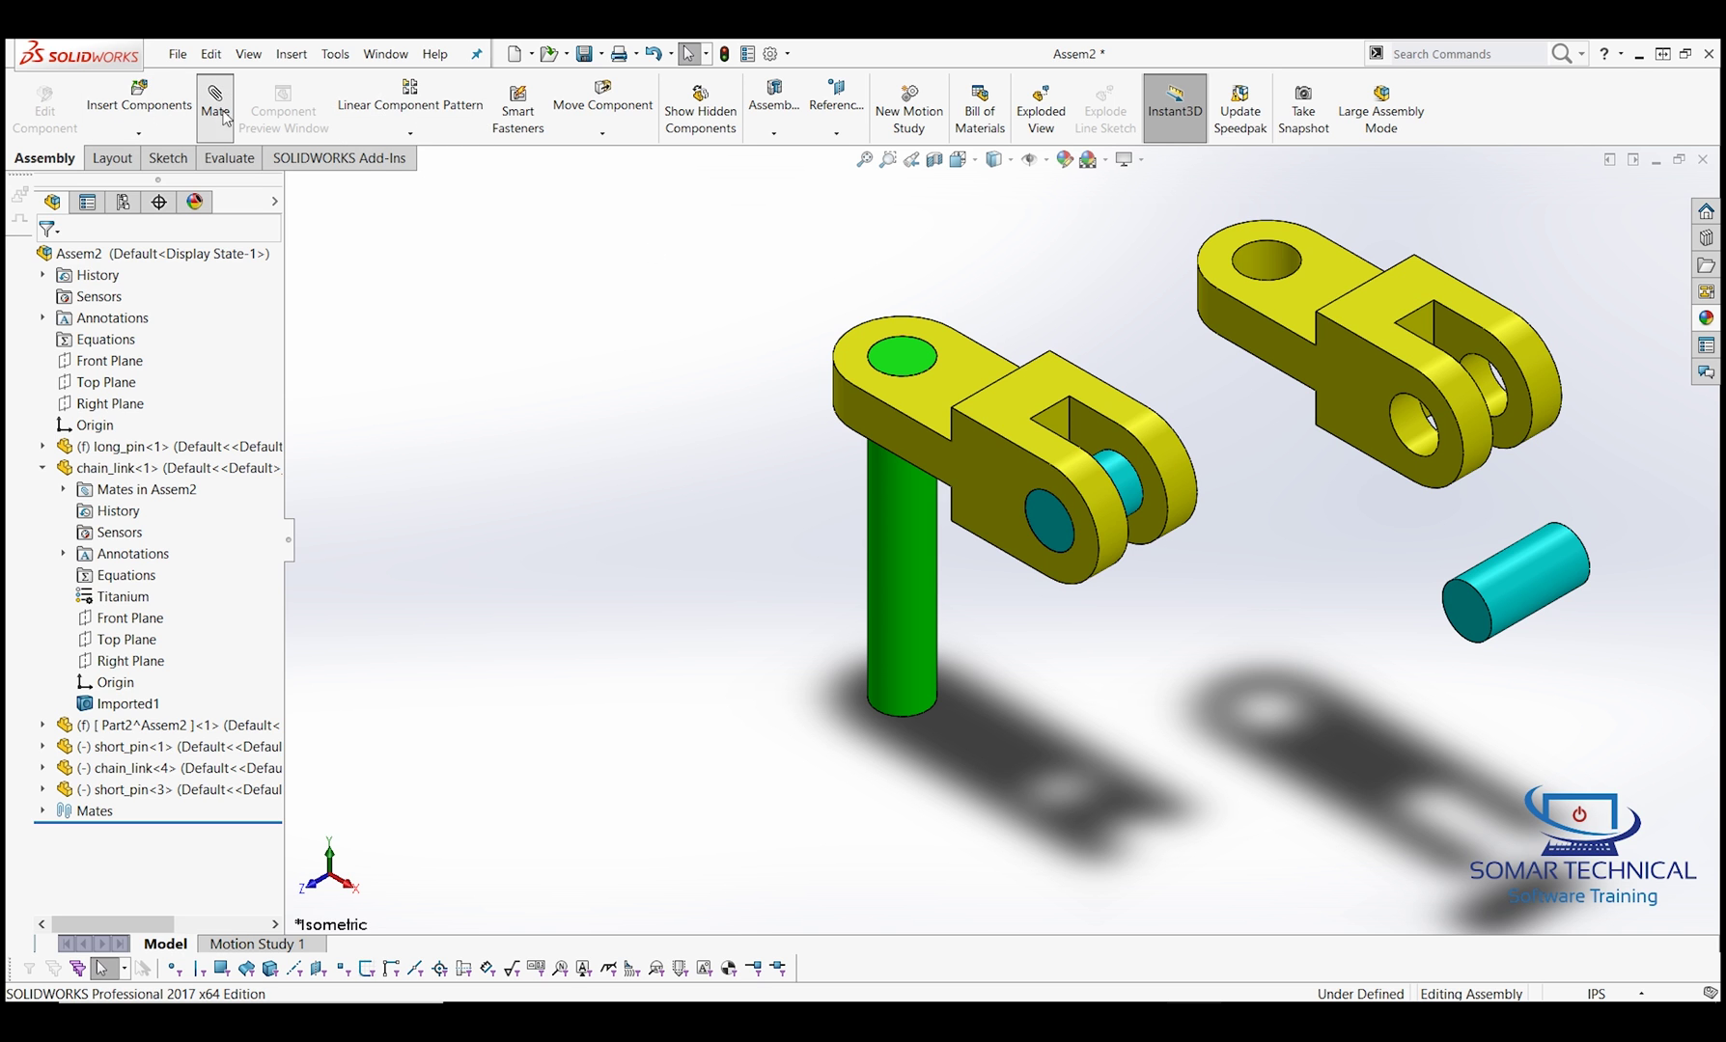
# Step: Mate the second link's hole concentric with the short pin
pyautogui.scroll(-5, 1100, 278)
pyautogui.click(1168, 390)
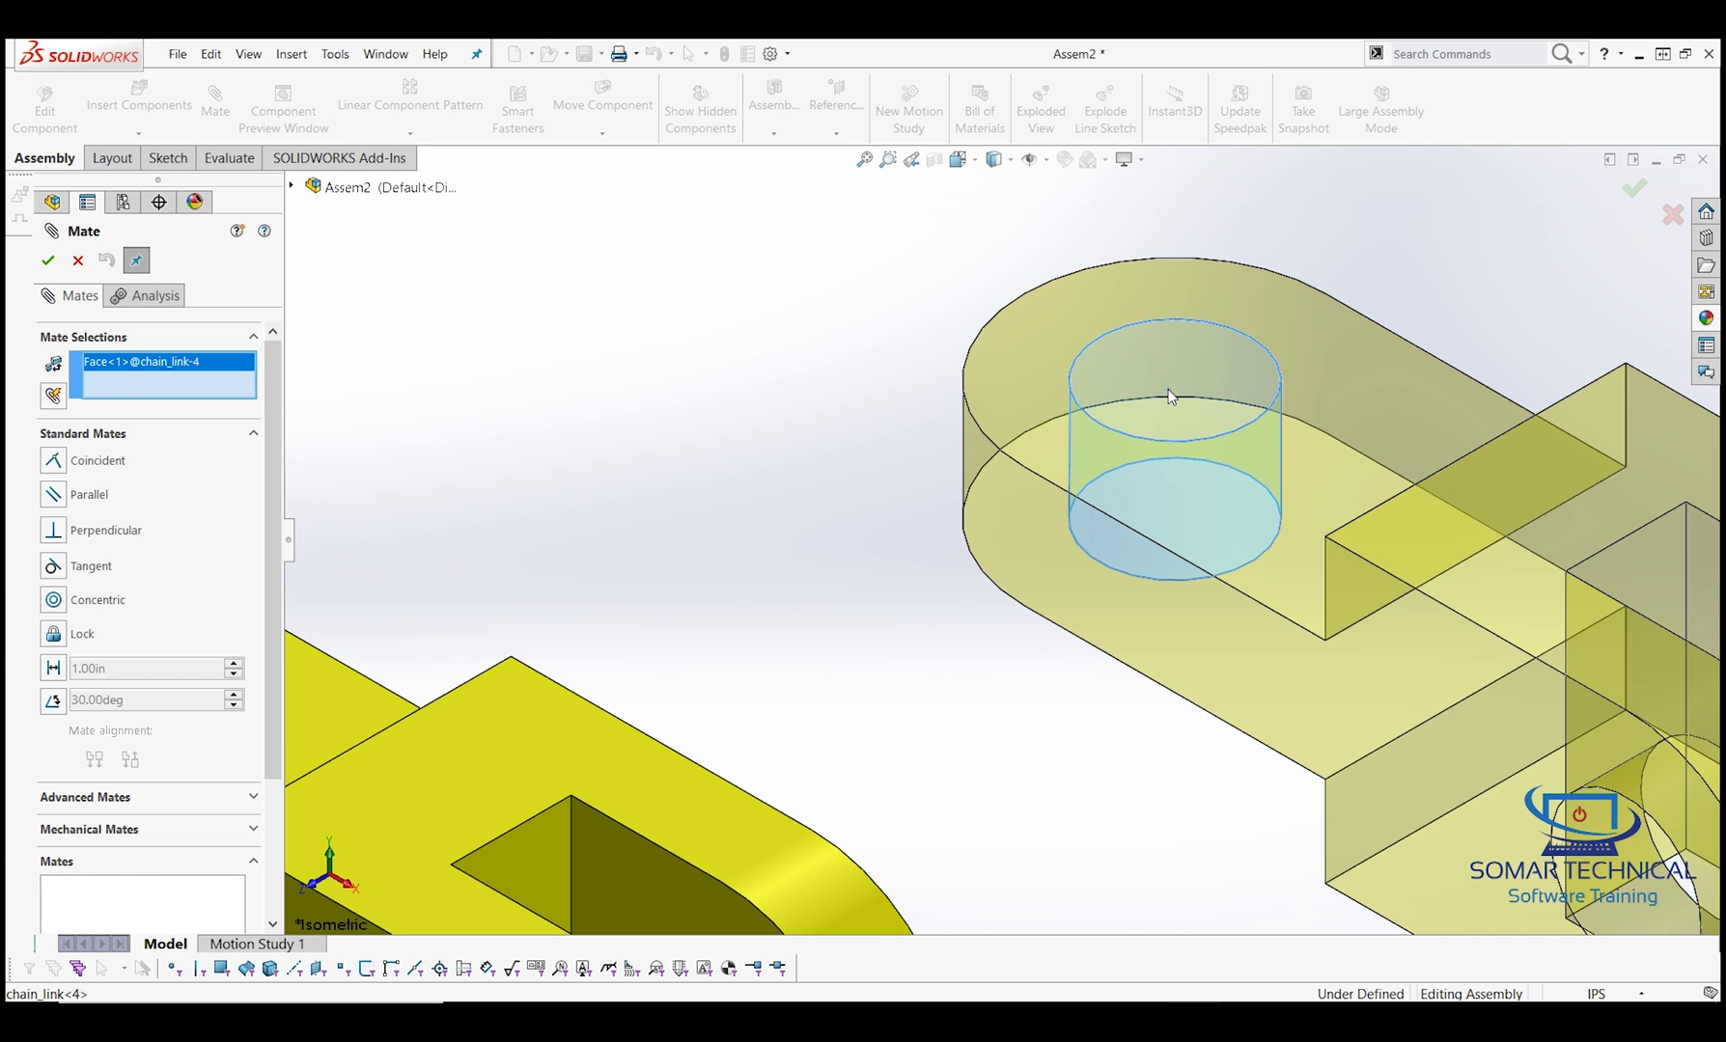
pyautogui.scroll(4, 1168, 390)
pyautogui.click(853, 870)
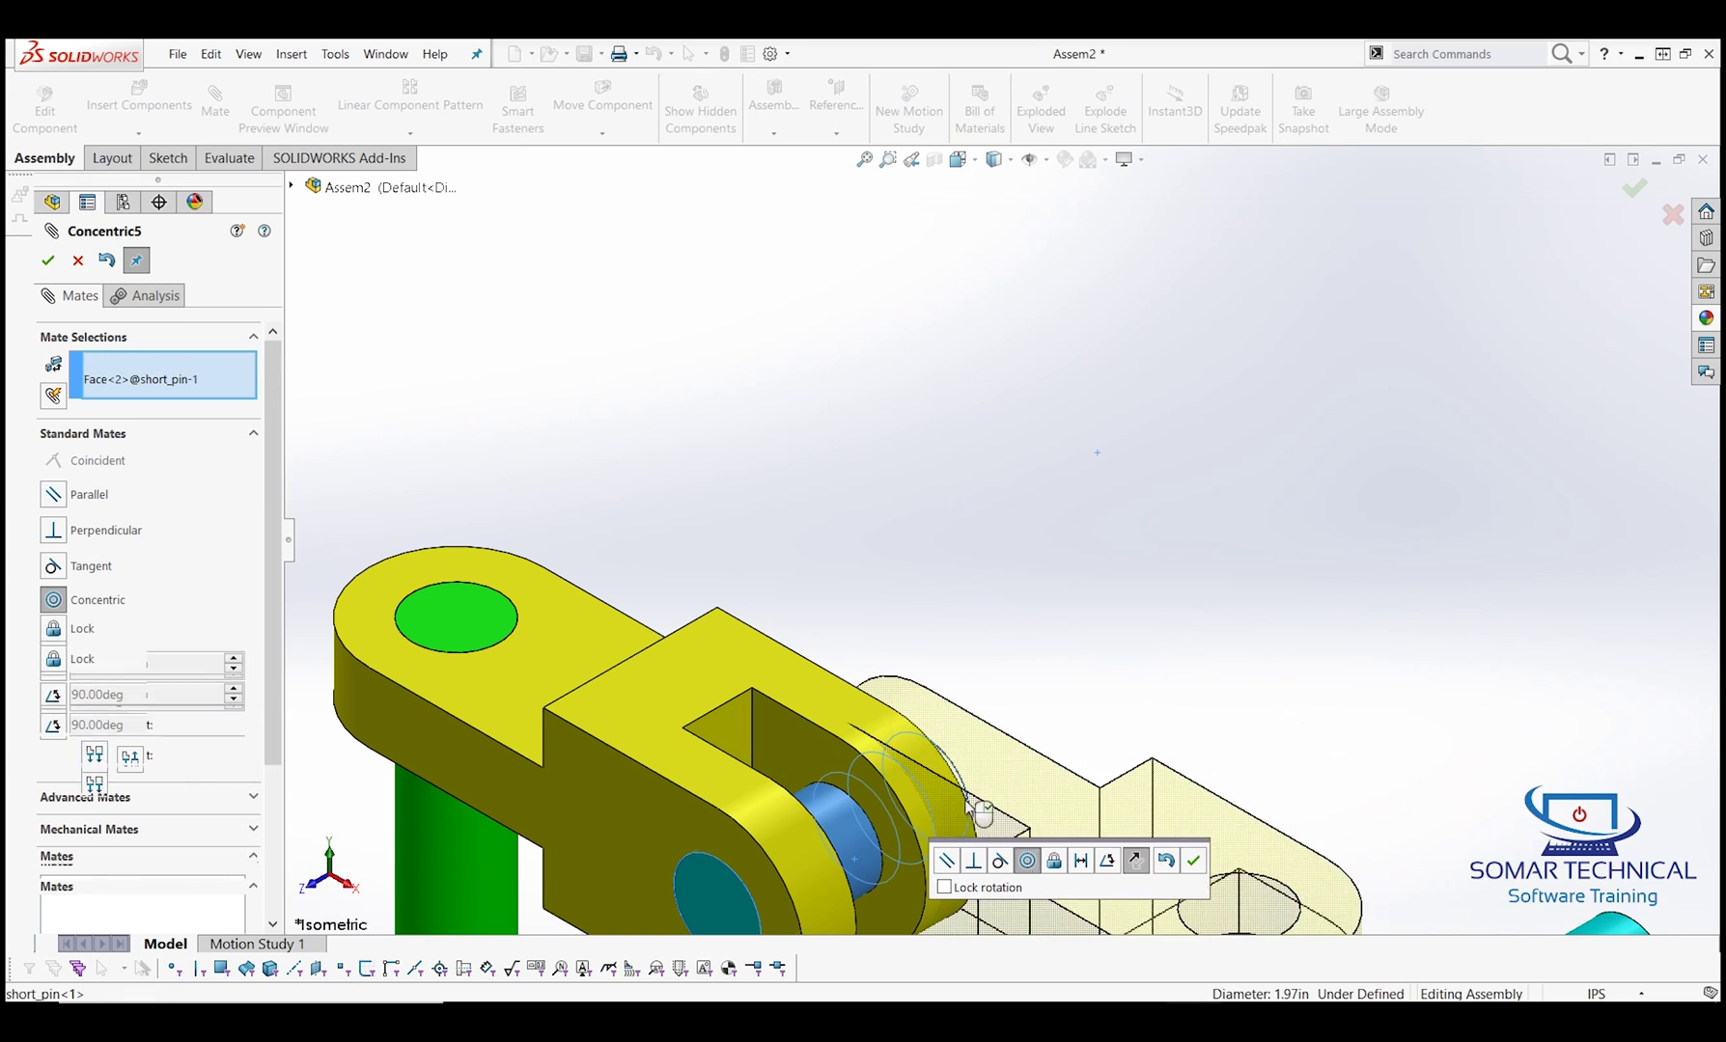
pyautogui.click(1194, 860)
# Step: Make the second link's face coincident with the inner face of the first link's slot
pyautogui.scroll(3, 1094, 661)
pyautogui.scroll(-2, 999, 716)
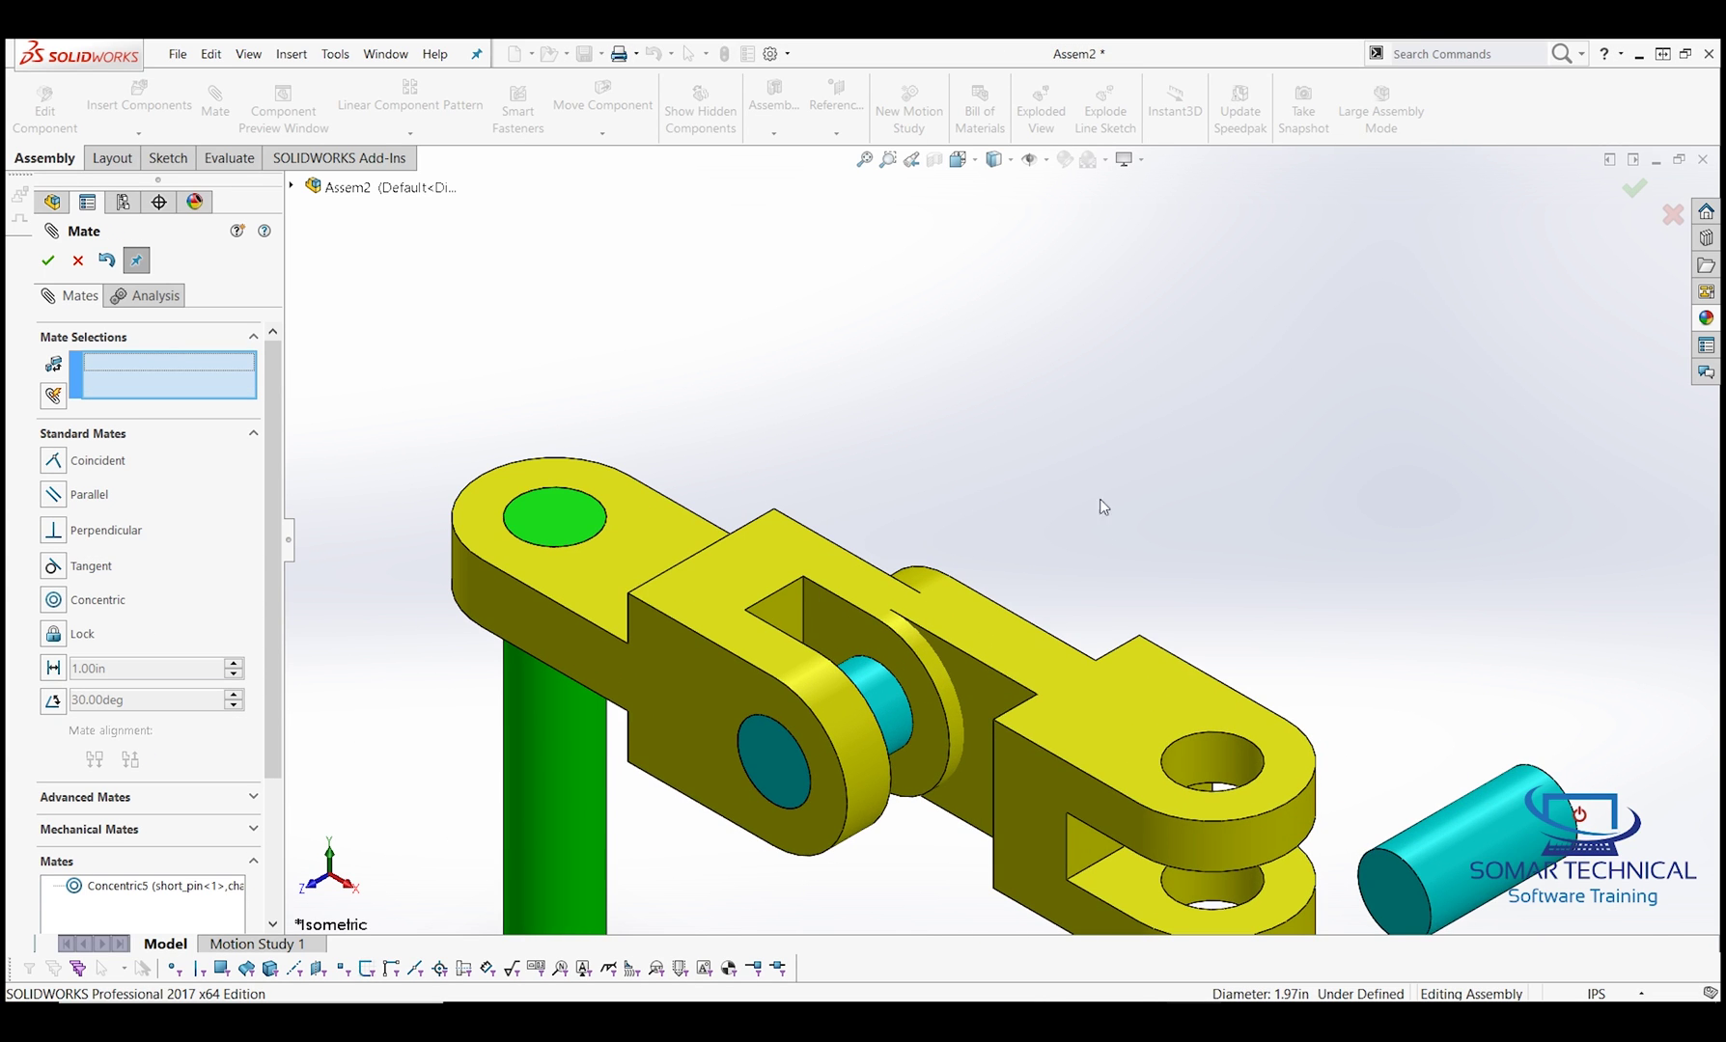
pyautogui.moveTo(1166, 431); pyautogui.dragTo(1169, 616, button='middle')
pyautogui.moveTo(1169, 618); pyautogui.dragTo(1100, 539)
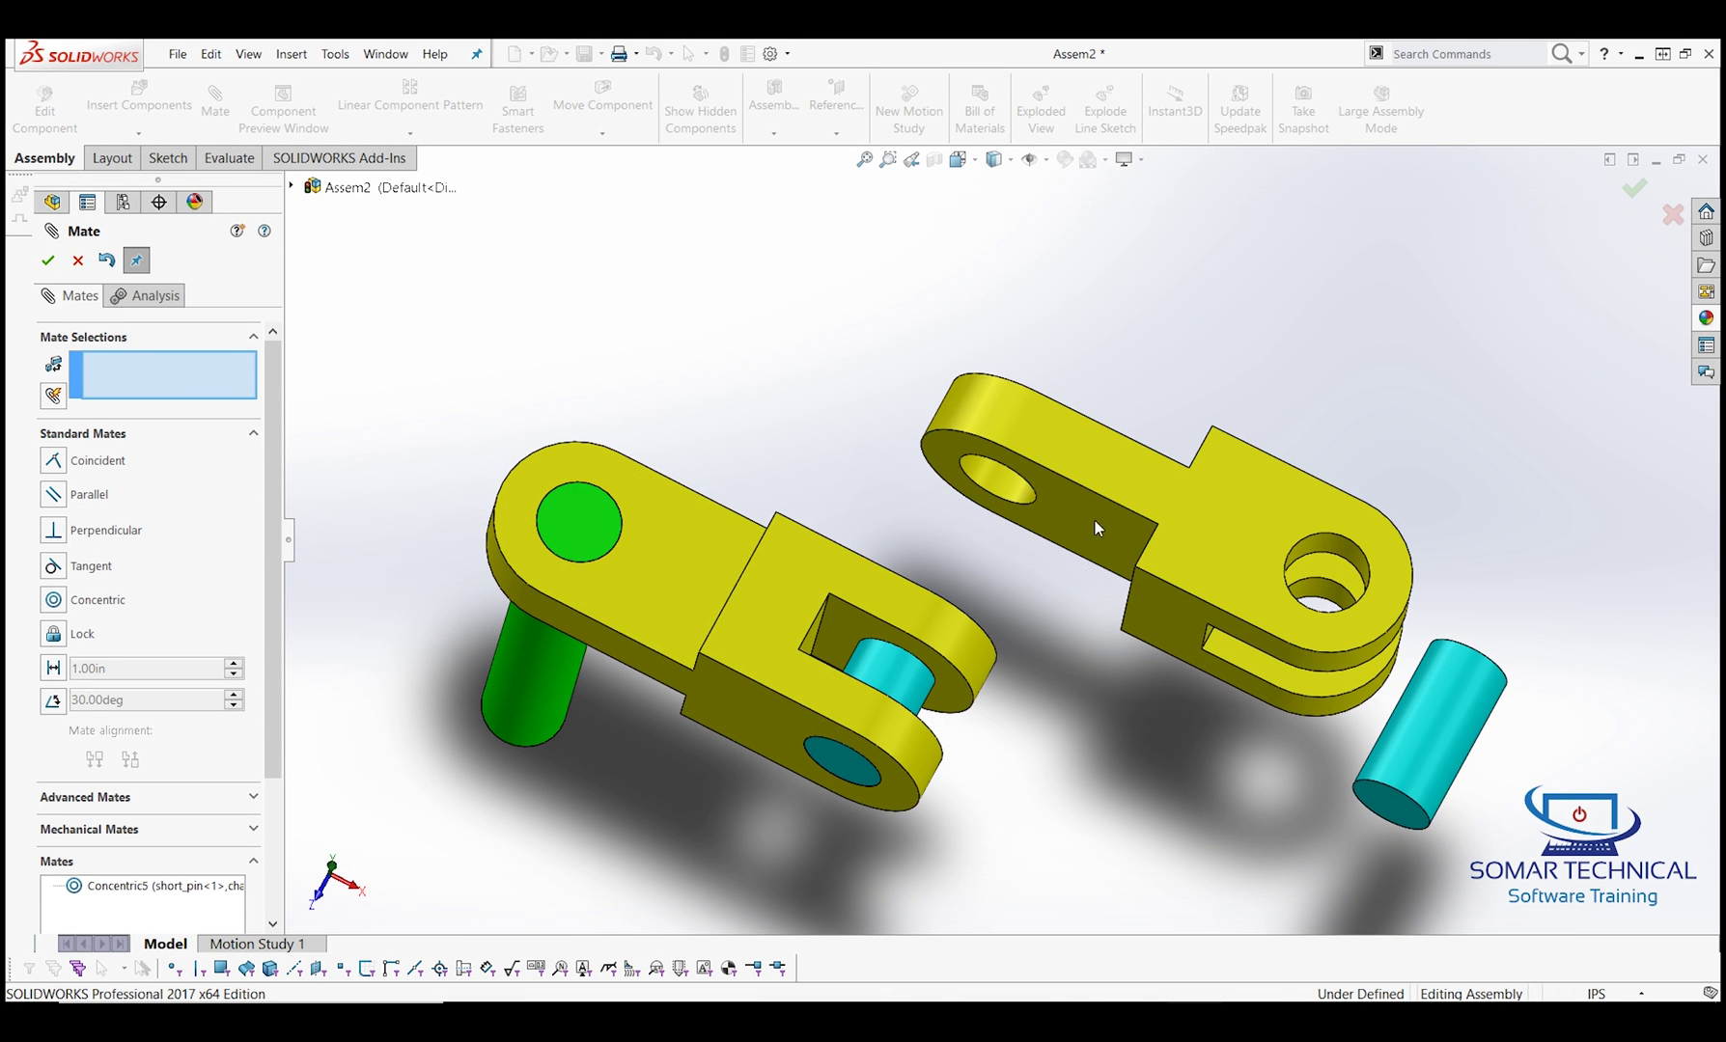
pyautogui.click(1094, 520)
pyautogui.moveTo(1096, 544); pyautogui.dragTo(971, 842, button='middle')
pyautogui.scroll(-5, 873, 706)
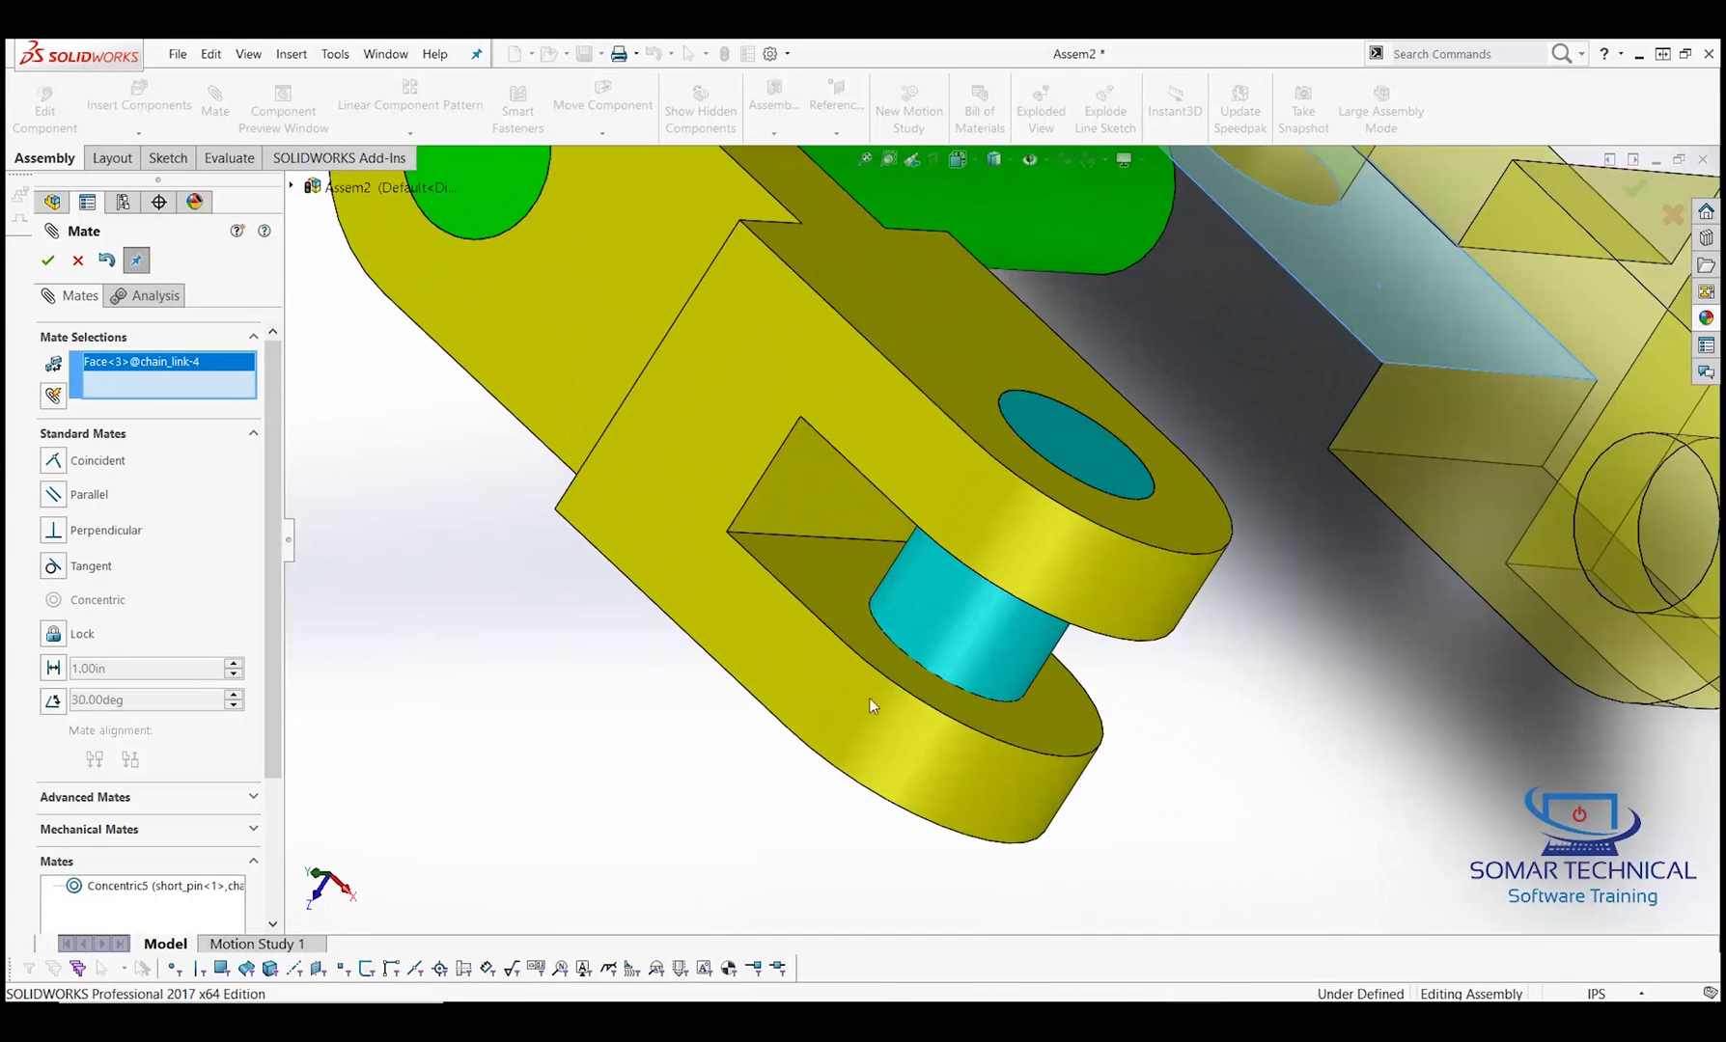
pyautogui.click(822, 578)
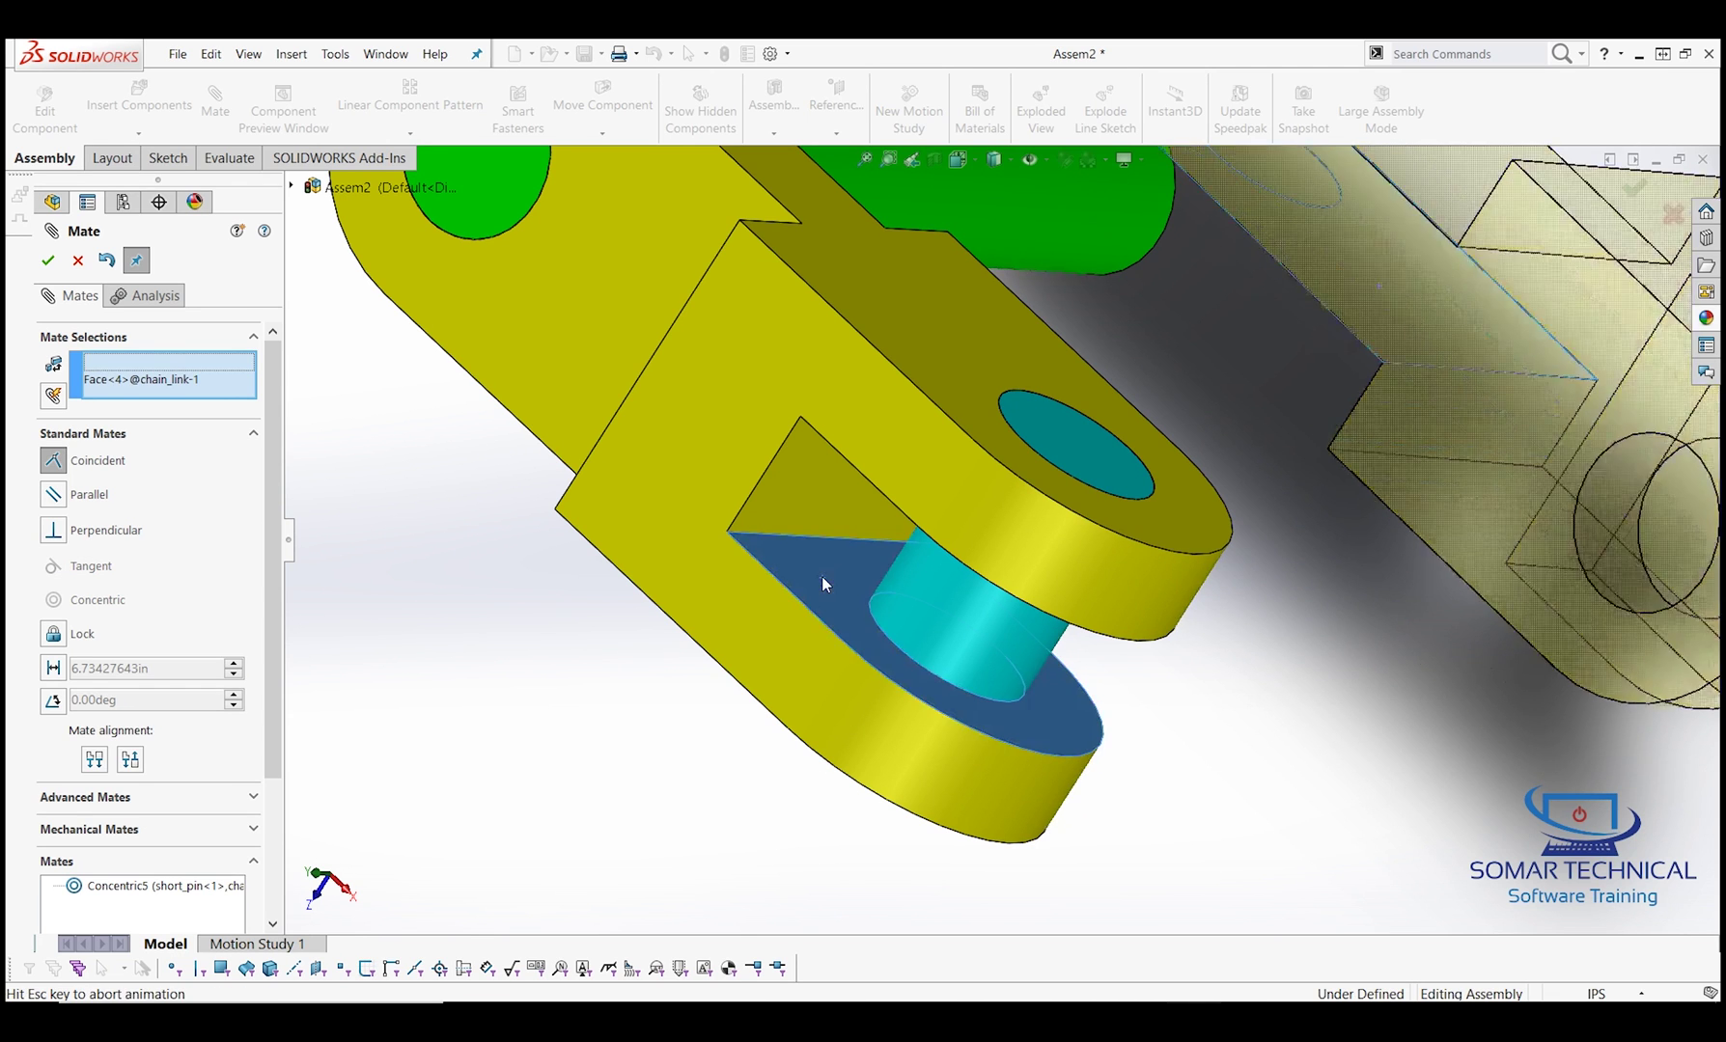
pyautogui.click(744, 836)
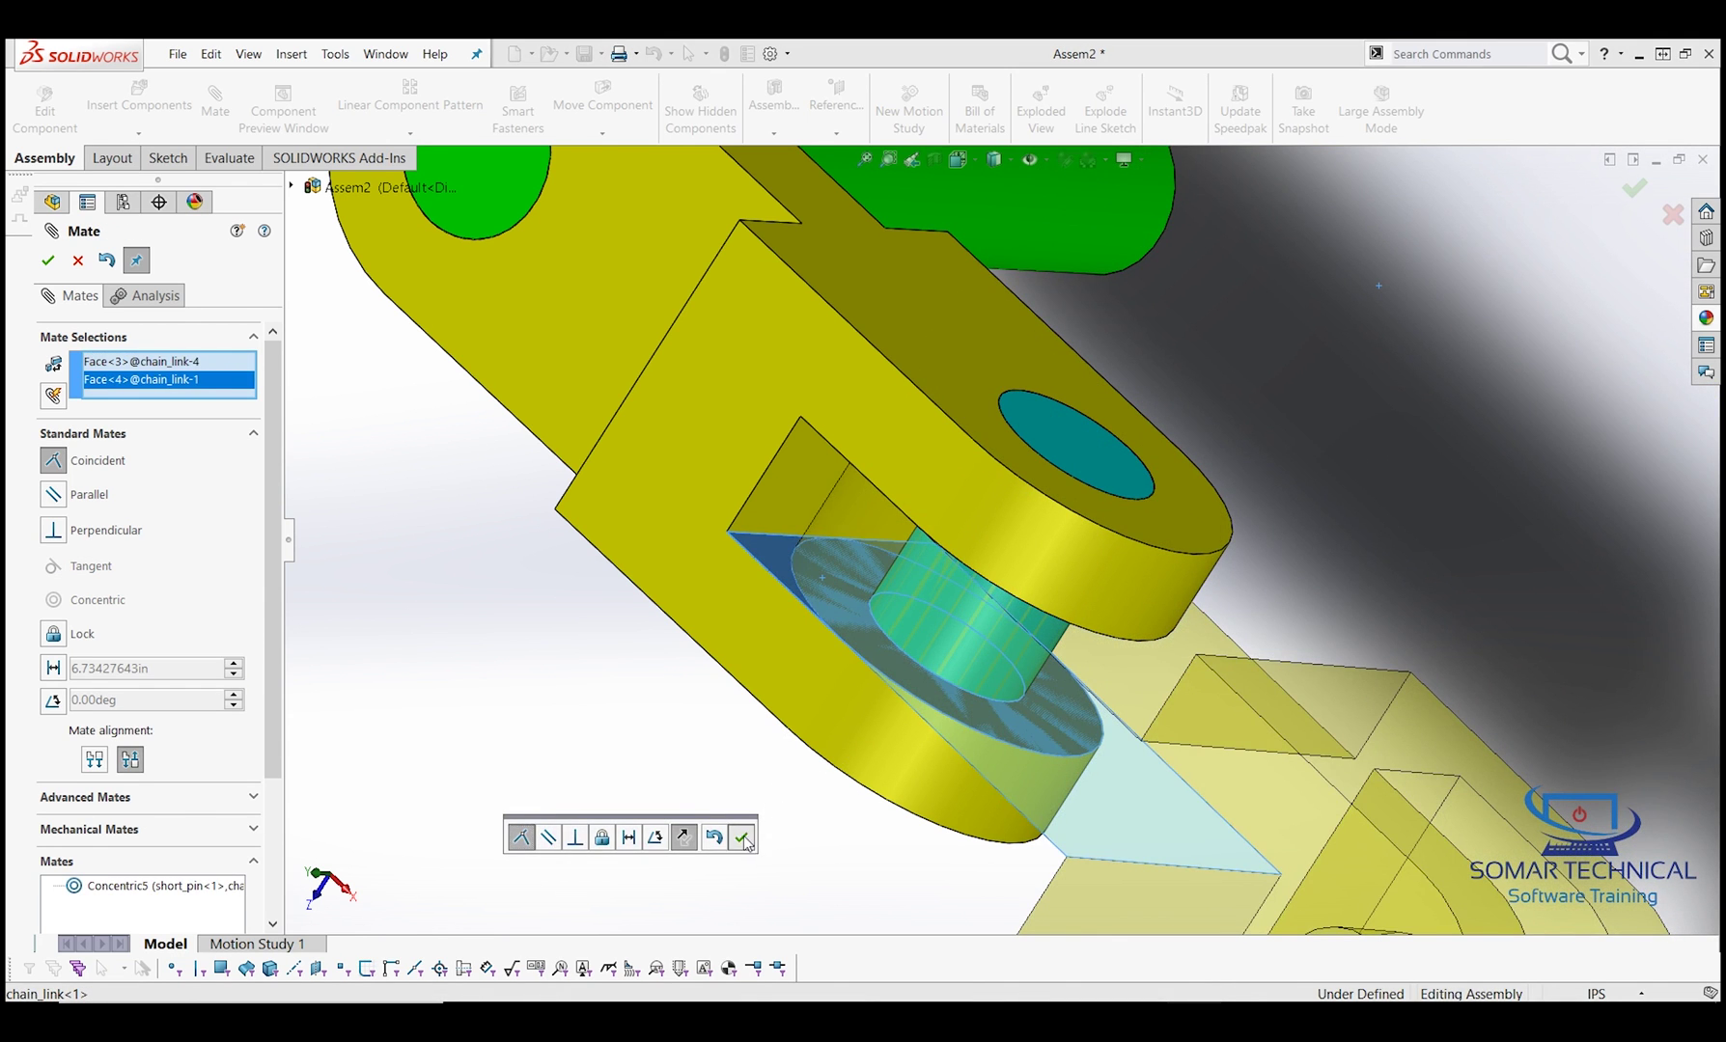
# Step: Mate short_pin<3> concentric with the second link's free end hole
pyautogui.scroll(5, 739, 690)
pyautogui.moveTo(635, 797); pyautogui.dragTo(711, 540, button='middle')
pyautogui.scroll(-3, 1321, 559)
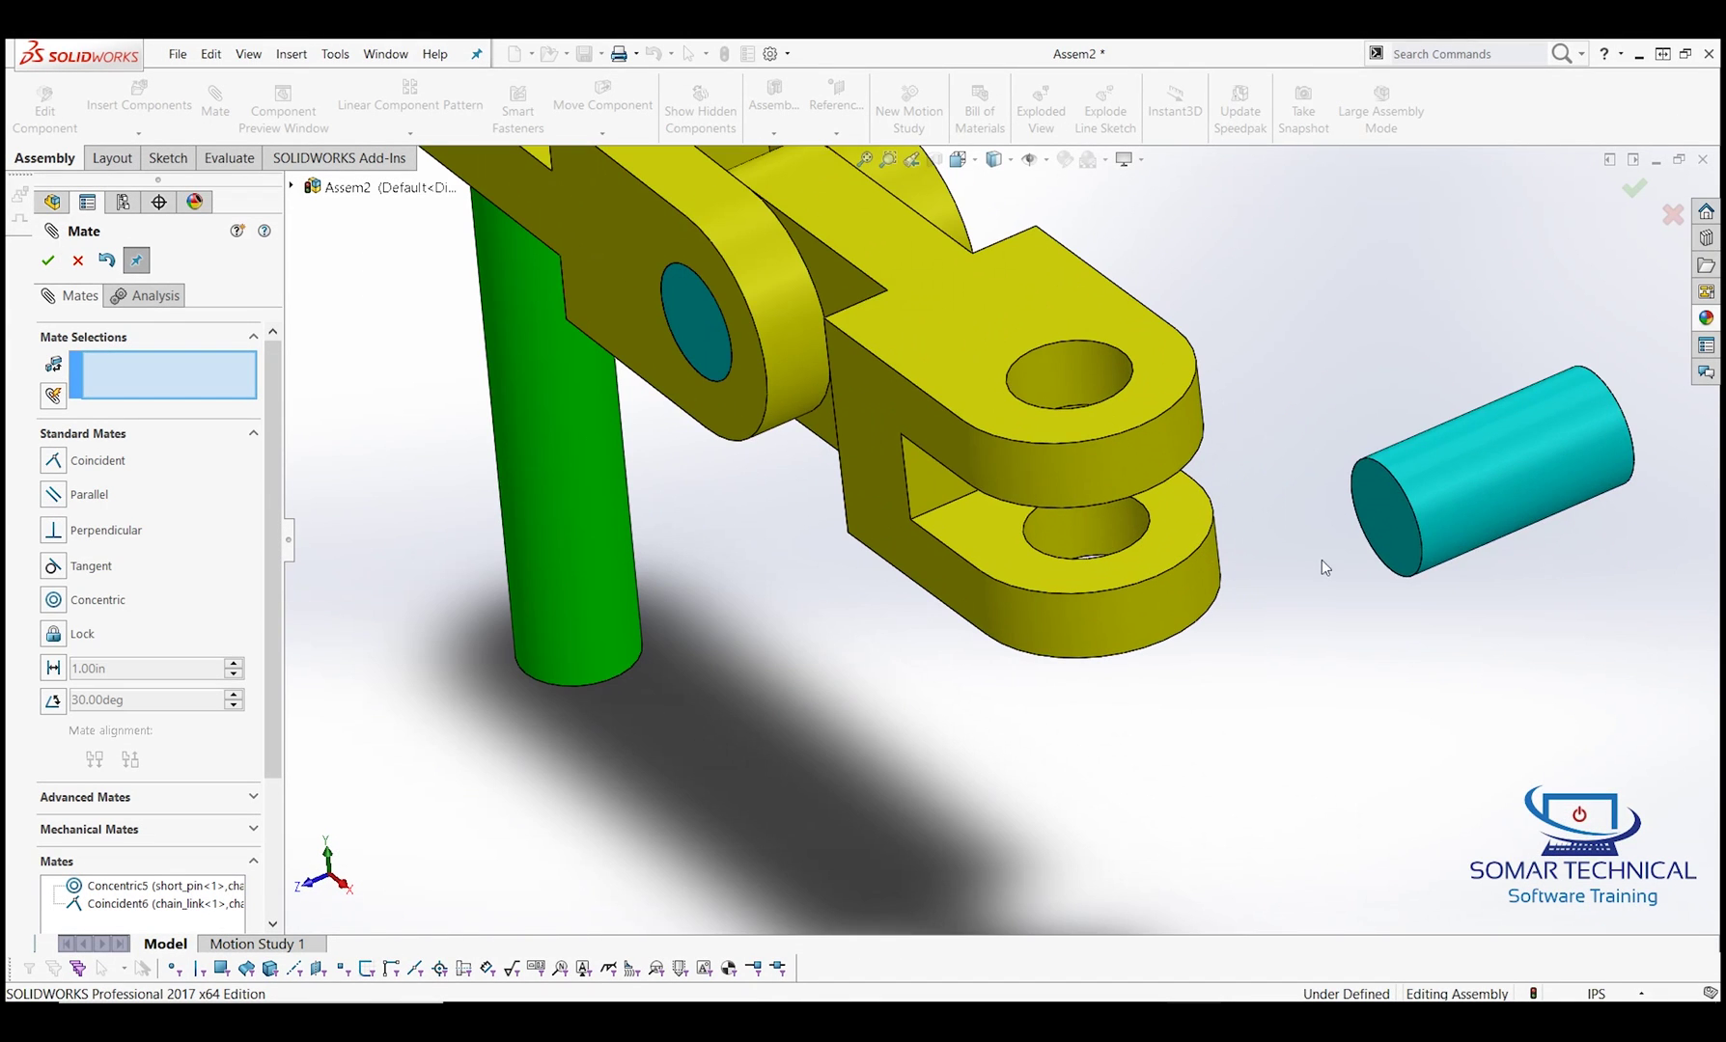
pyautogui.click(1483, 441)
pyautogui.click(1098, 368)
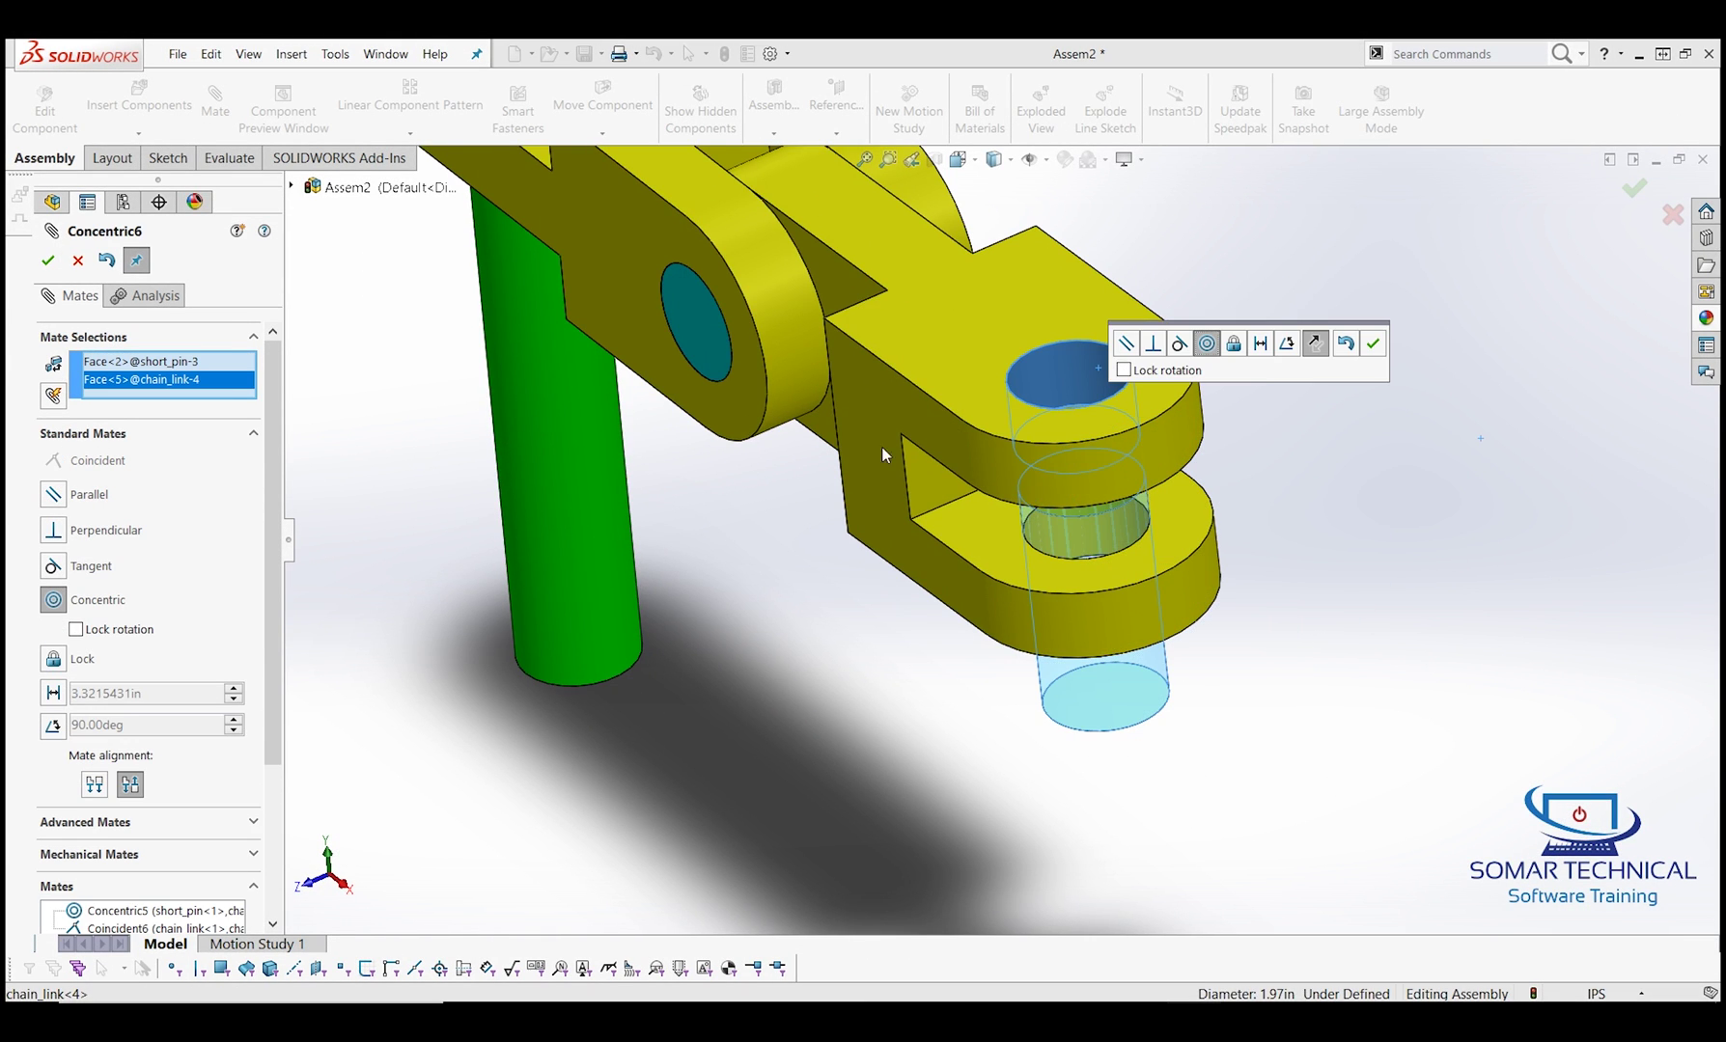
pyautogui.click(48, 260)
# Step: Make short_pin<3>'s end face flush with the link's top, then view the whole assembly
pyautogui.moveTo(928, 336); pyautogui.dragTo(1104, 510, button='middle')
pyautogui.click(1103, 511)
pyautogui.click(1020, 312)
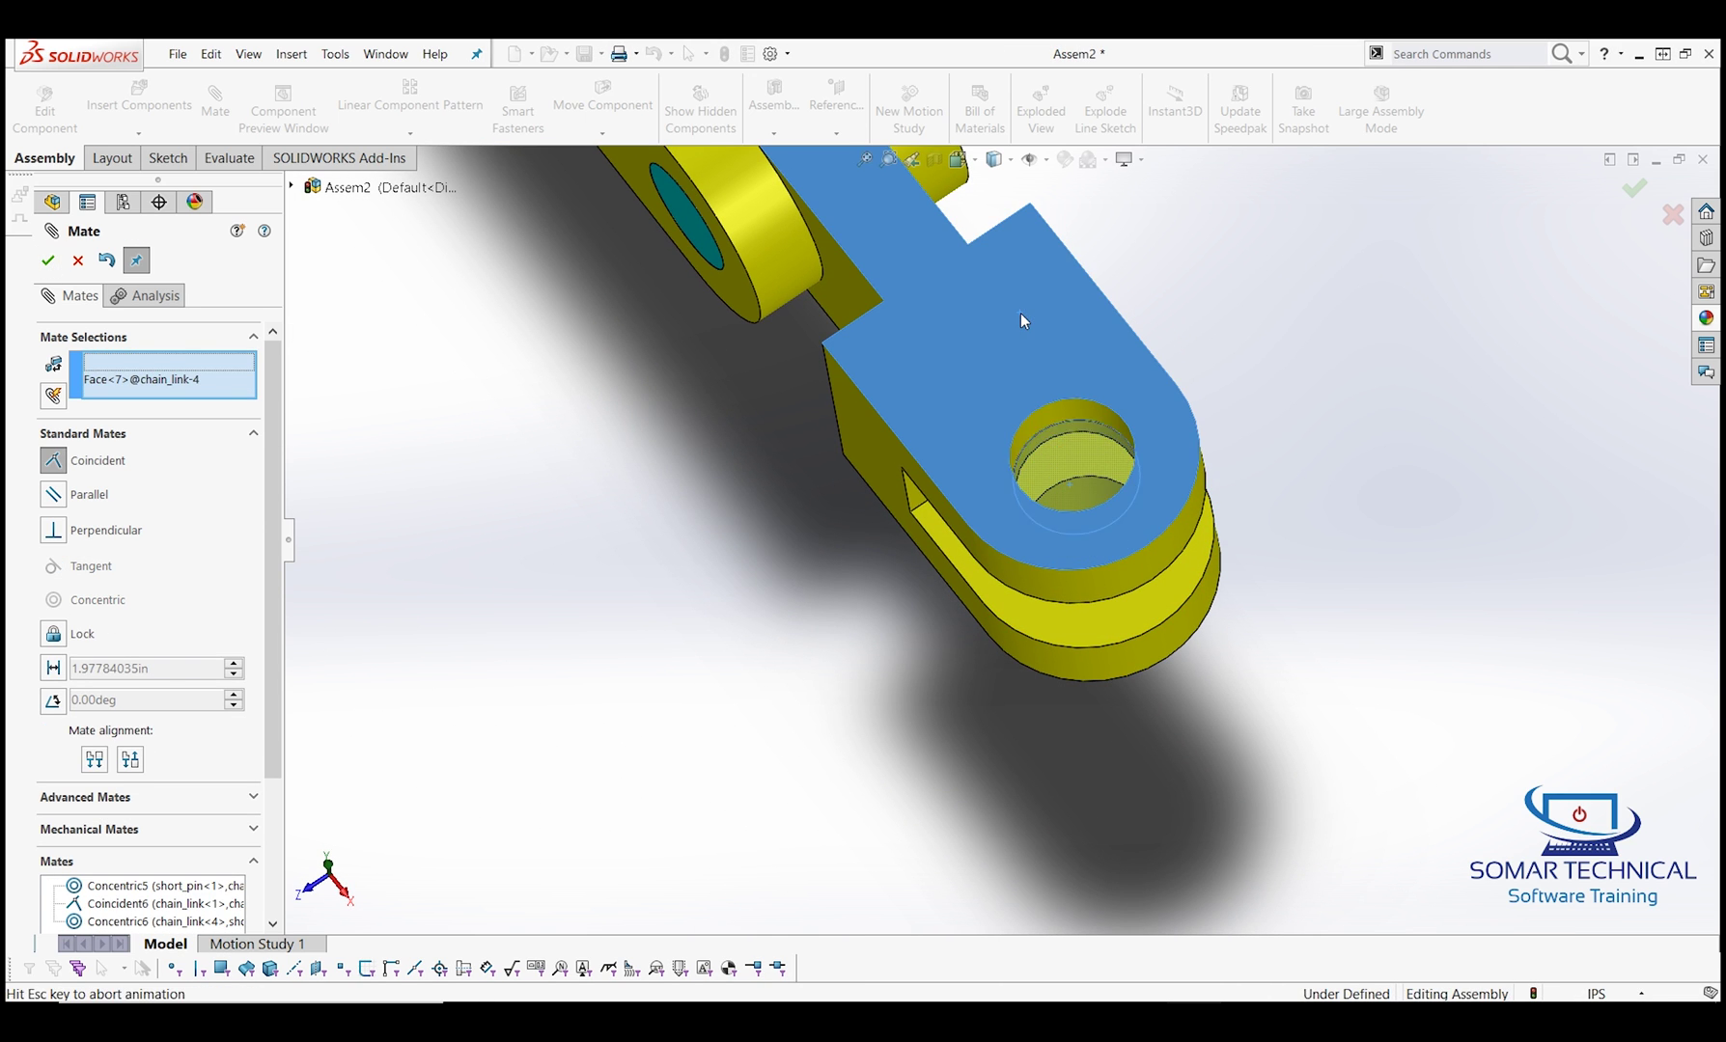
pyautogui.click(1267, 266)
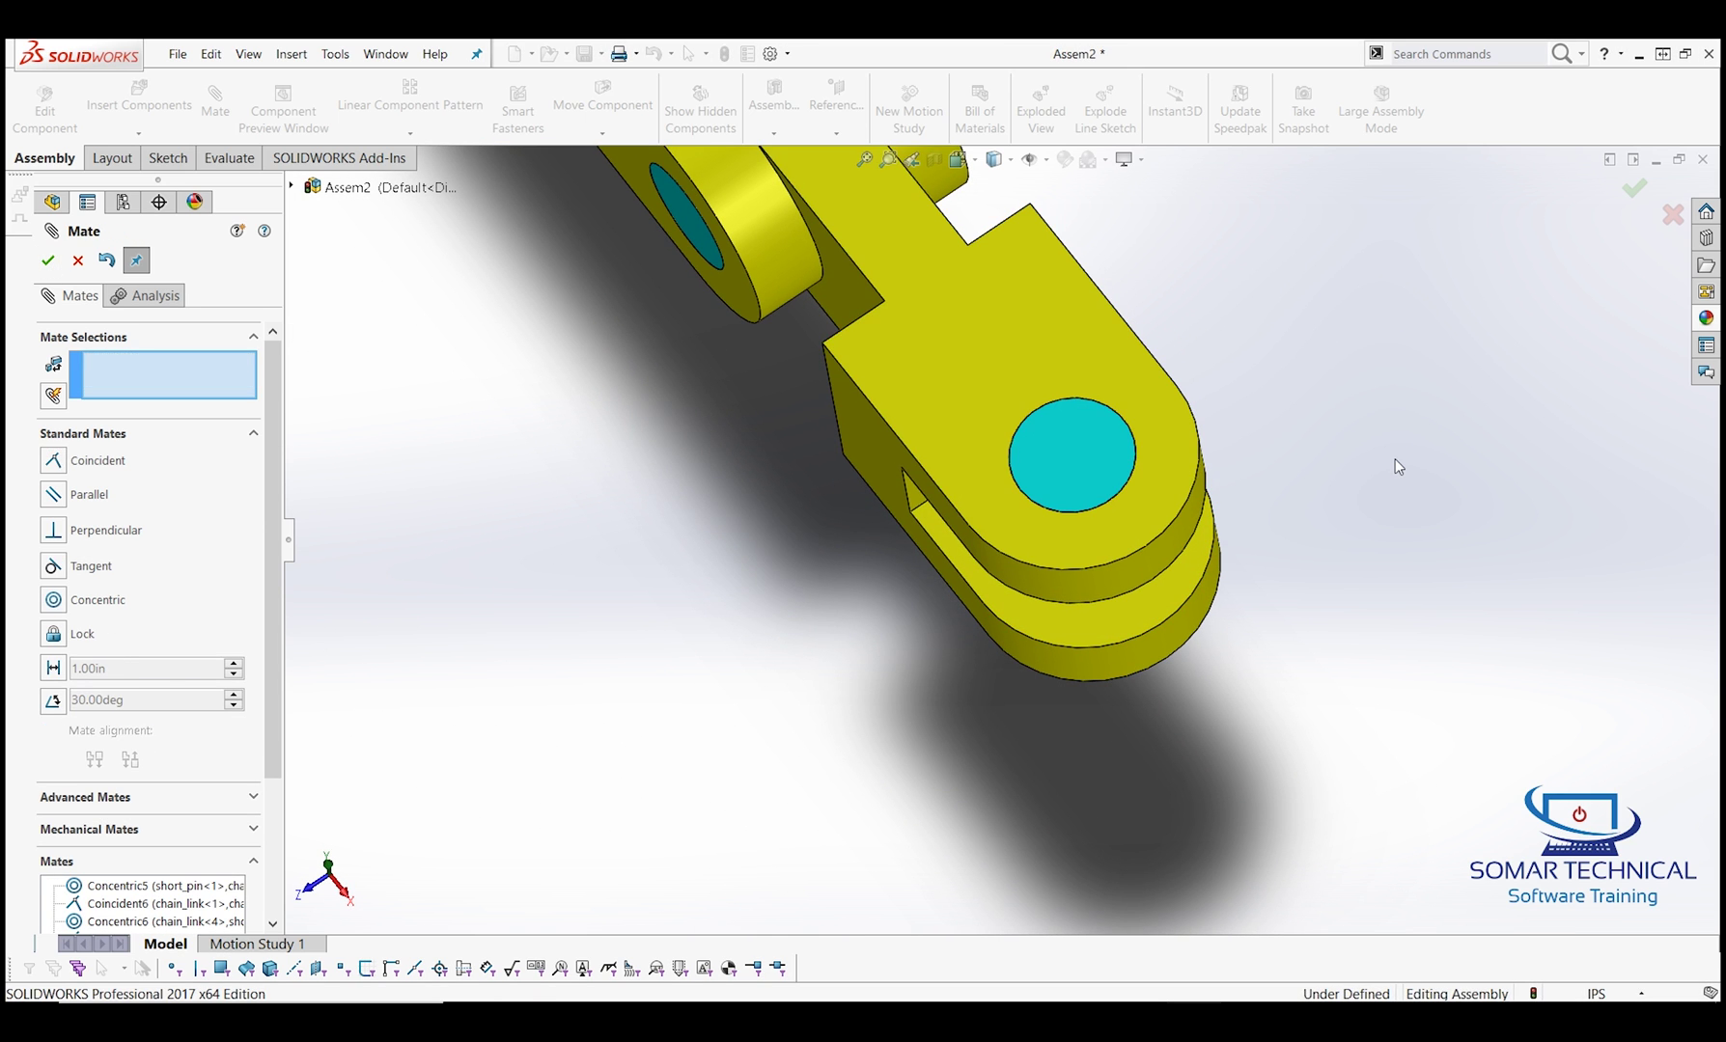
pyautogui.moveTo(1425, 585); pyautogui.dragTo(1336, 484, button='middle')
pyautogui.hotkey('ctrl', '7')
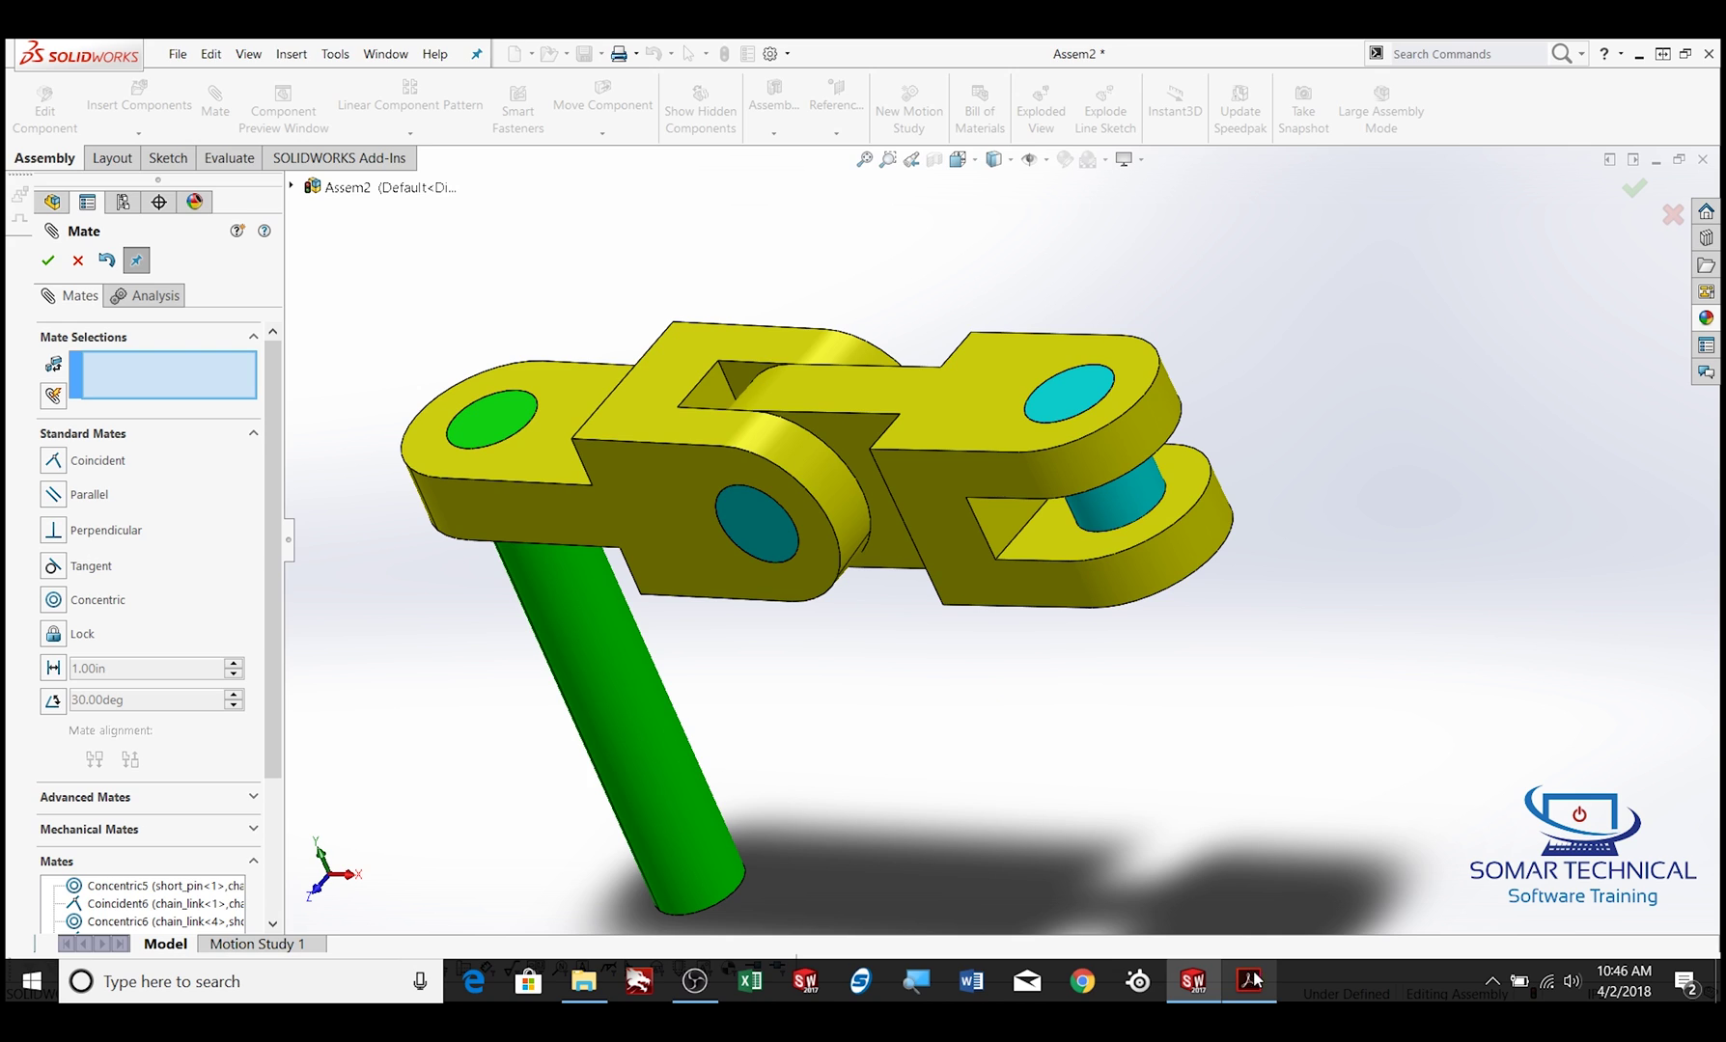
pyautogui.click(1249, 977)
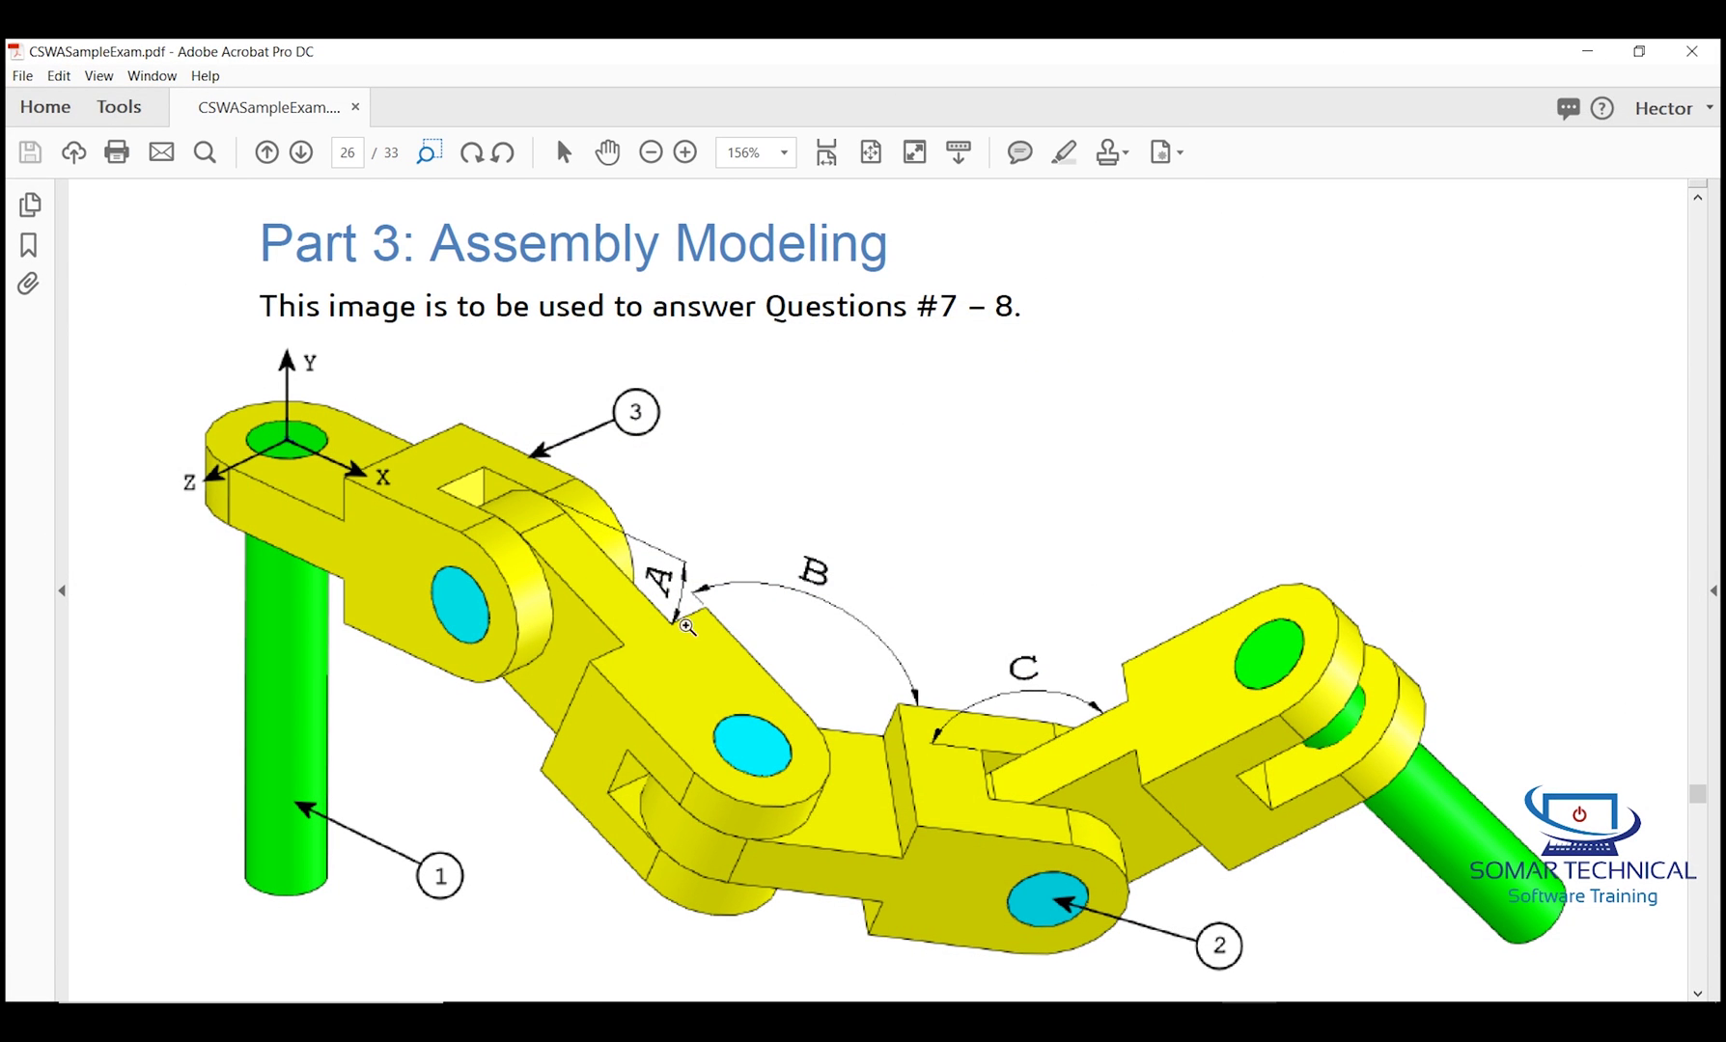
# Step: Fit the exam page, then zoom onto angles A = 25, B = 125, C = 130 degrees
pyautogui.scroll(-5, 859, 439)
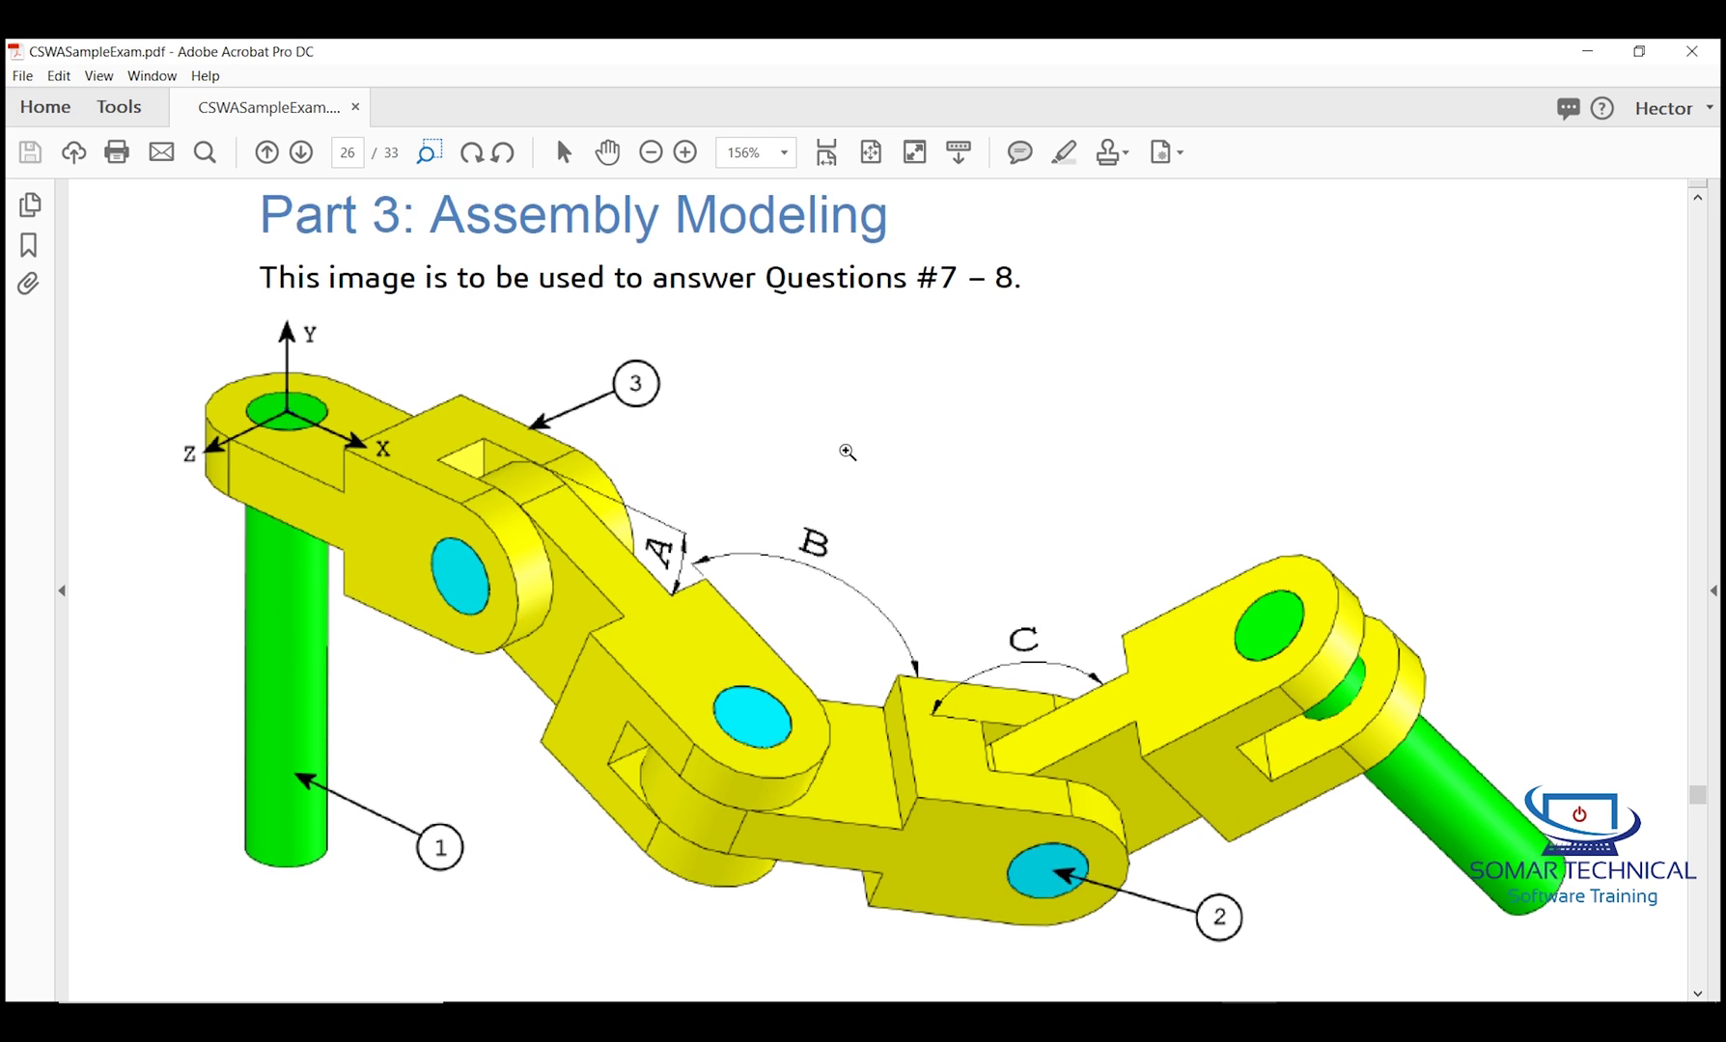
pyautogui.click(872, 156)
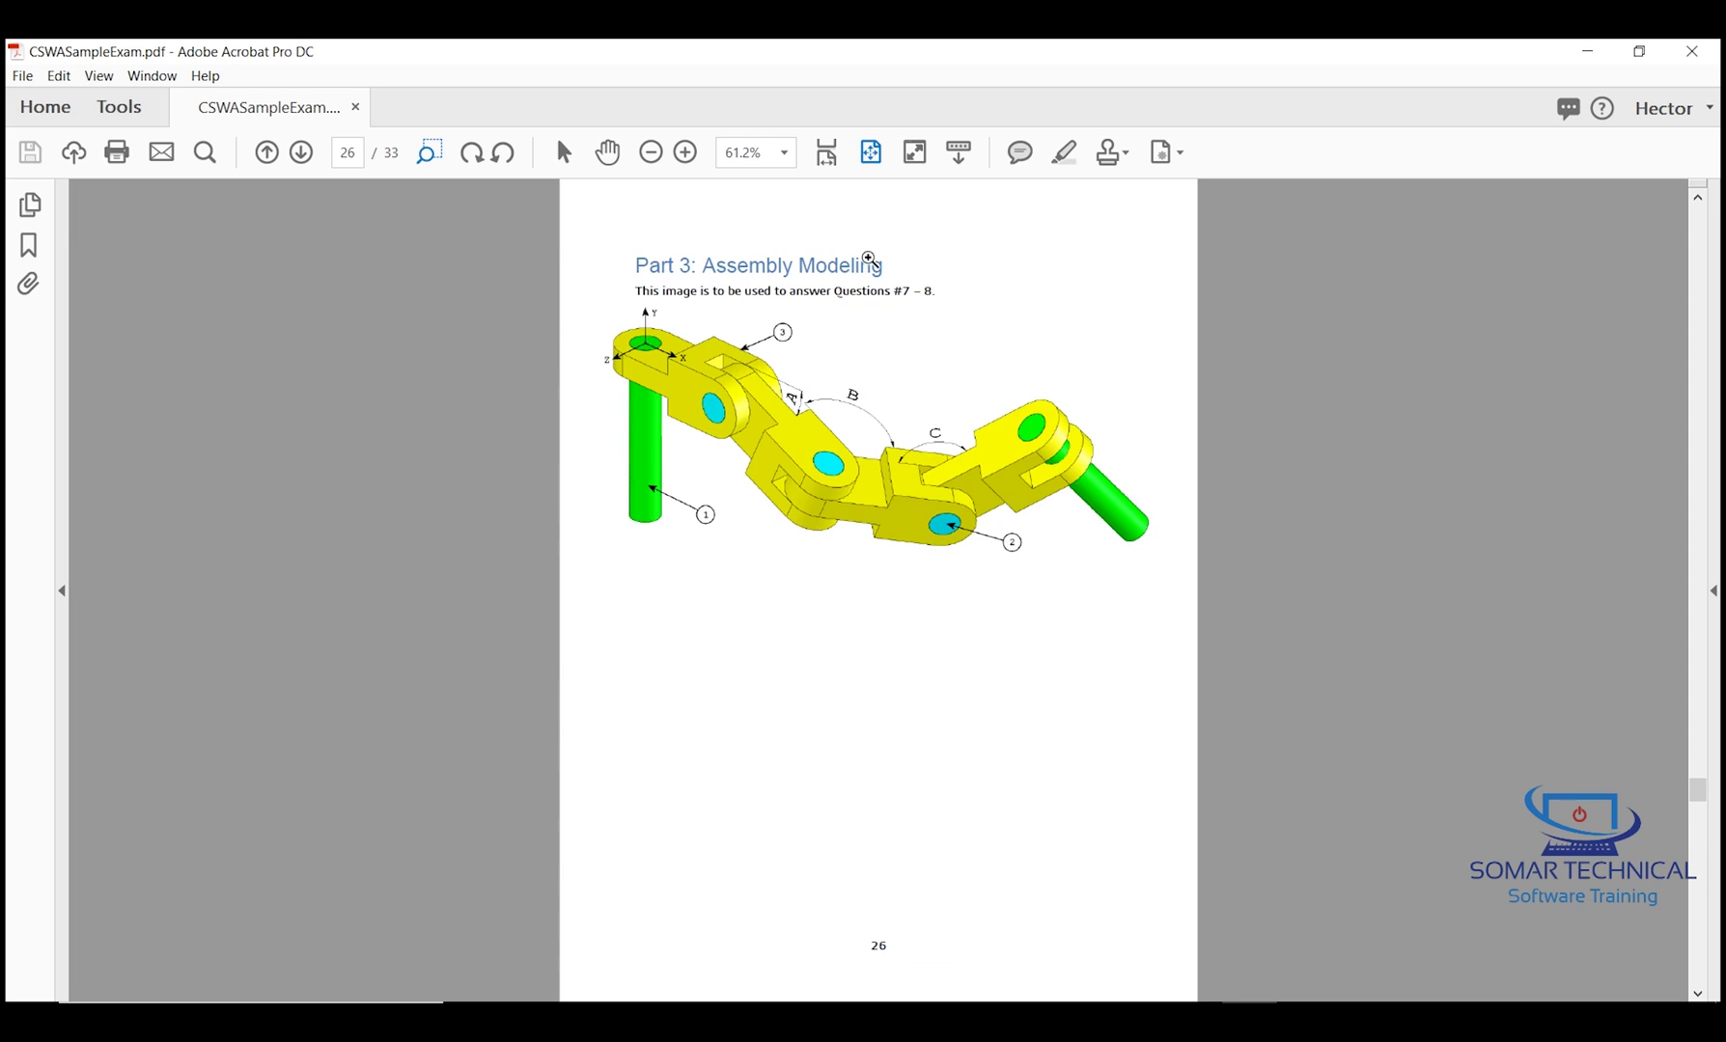
pyautogui.scroll(-1, 863, 261)
pyautogui.moveTo(619, 547); pyautogui.dragTo(787, 660)
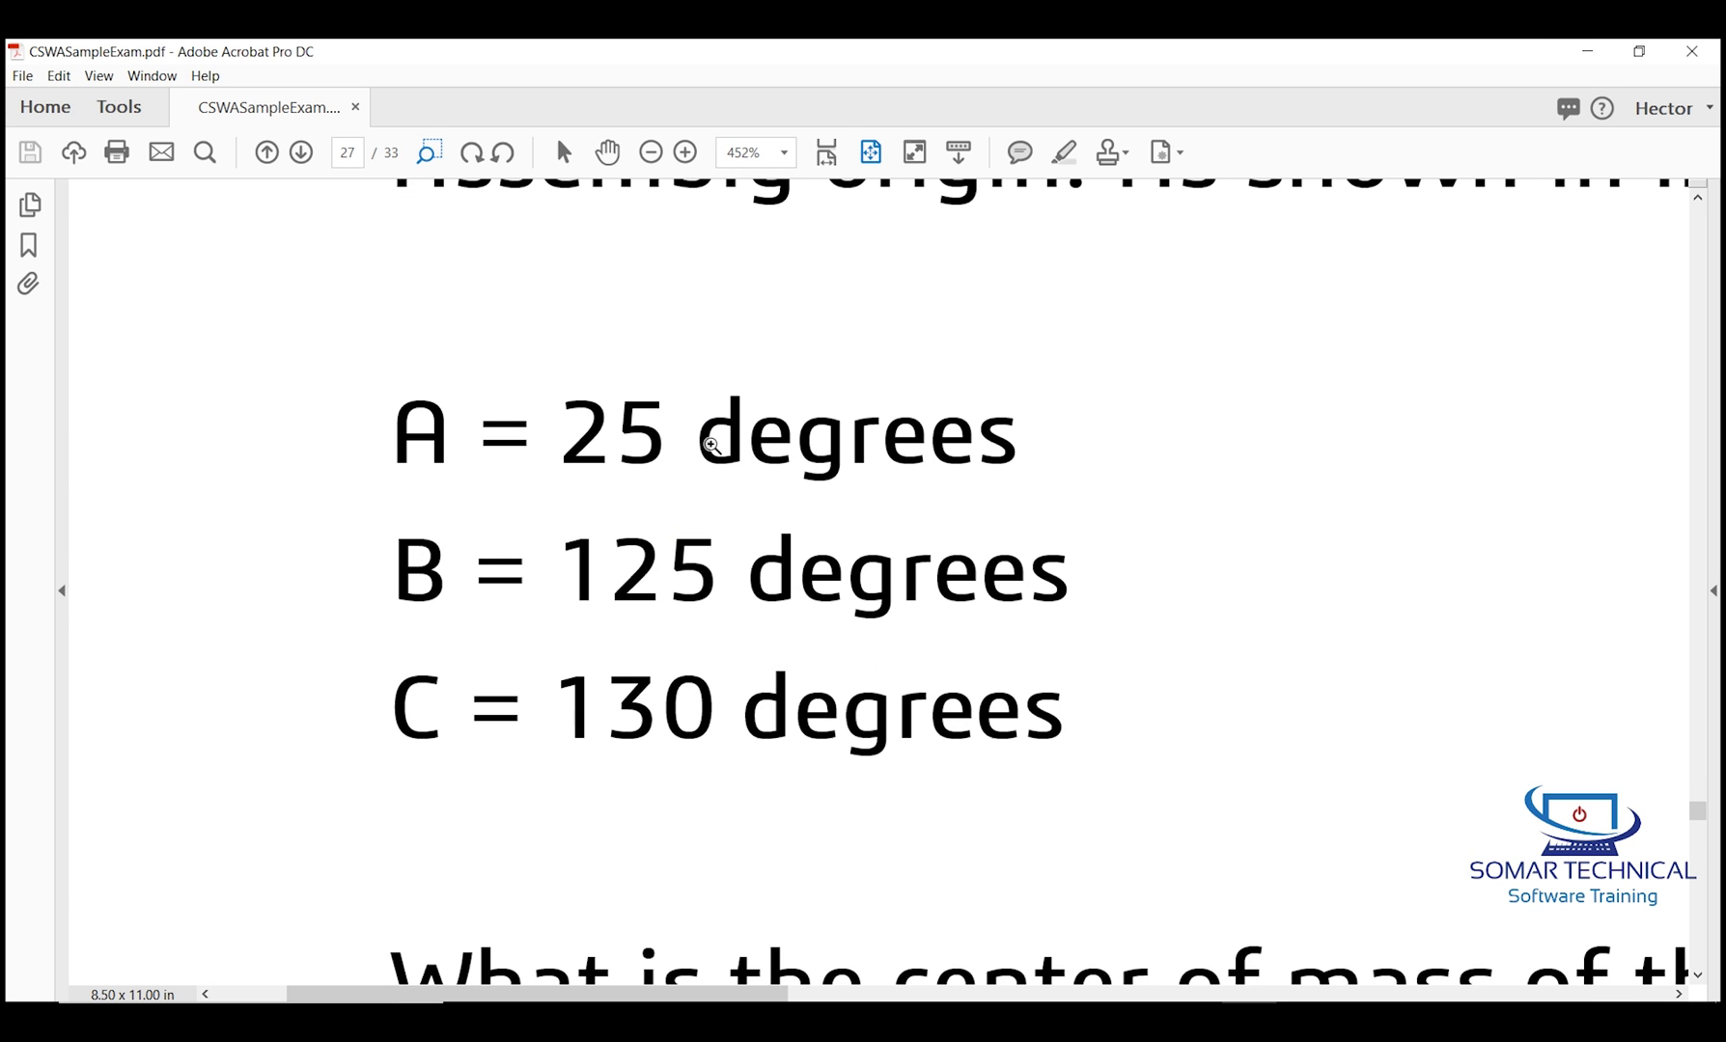
# Step: Add a 25-degree angle mate between the top faces of the two chain links
pyautogui.click(1588, 53)
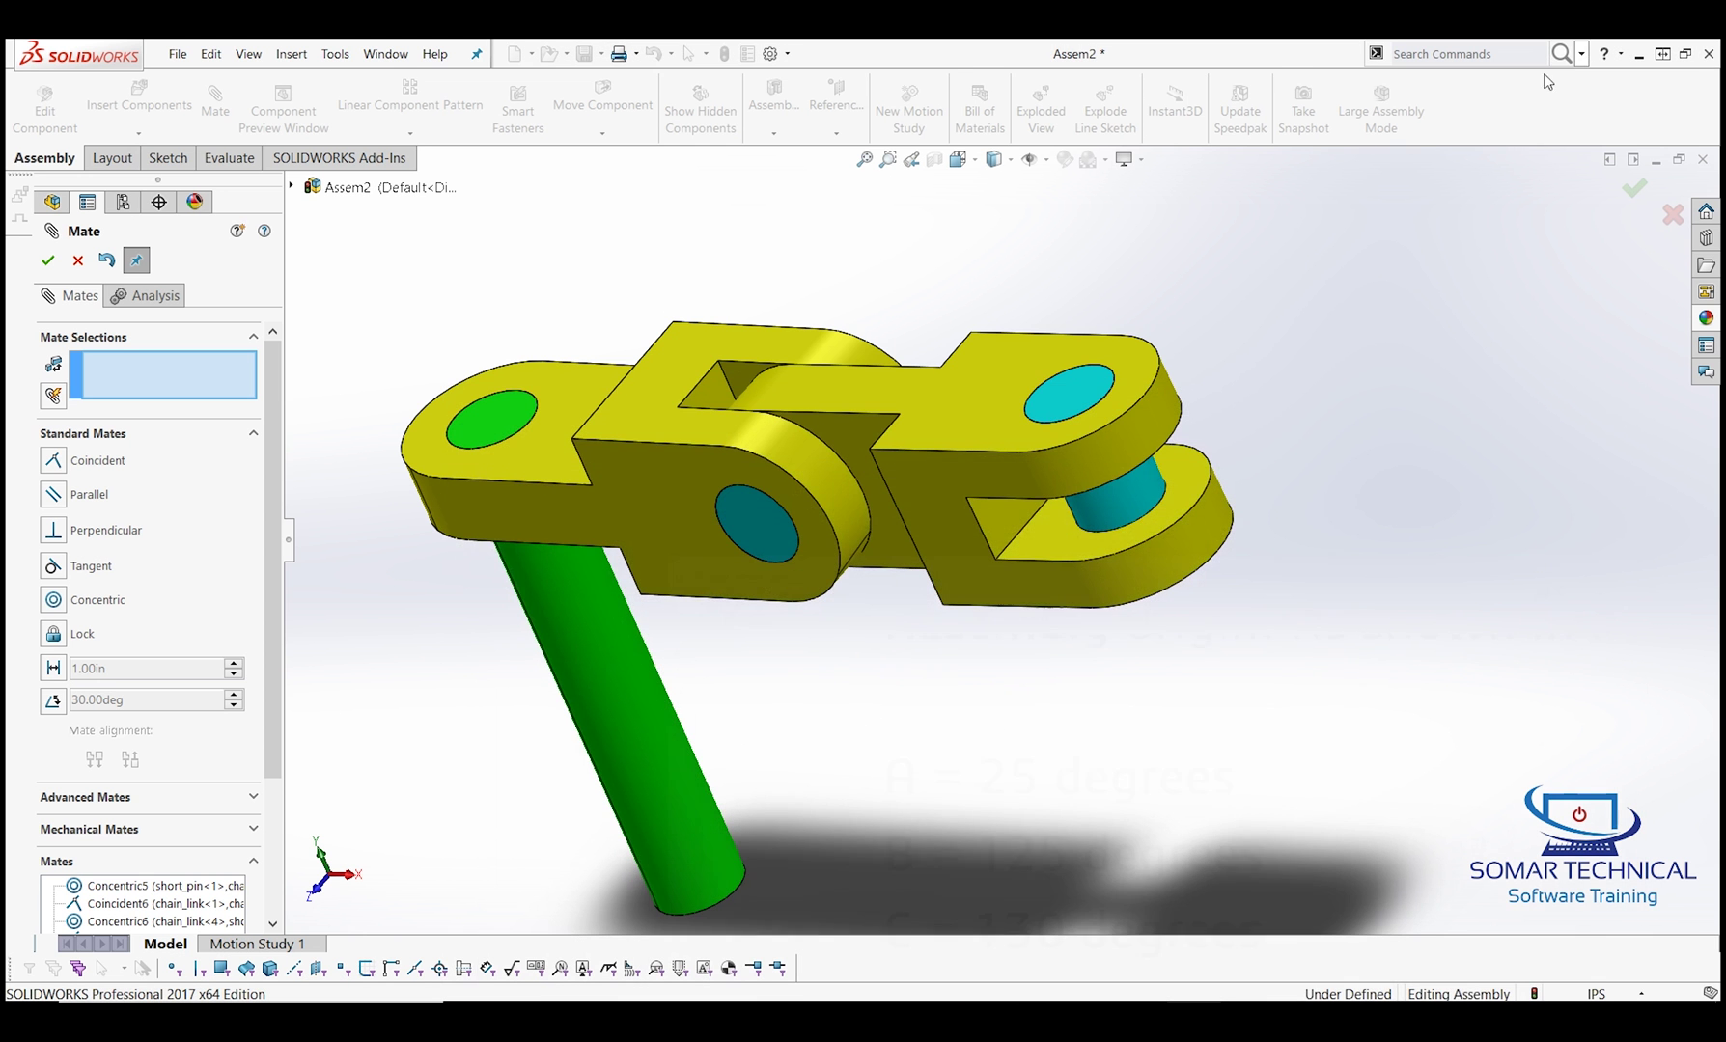
pyautogui.moveTo(1014, 755)
pyautogui.mouseDown(button='middle')
pyautogui.moveTo(971, 736)
pyautogui.moveTo(994, 762)
pyautogui.mouseUp(button='middle')
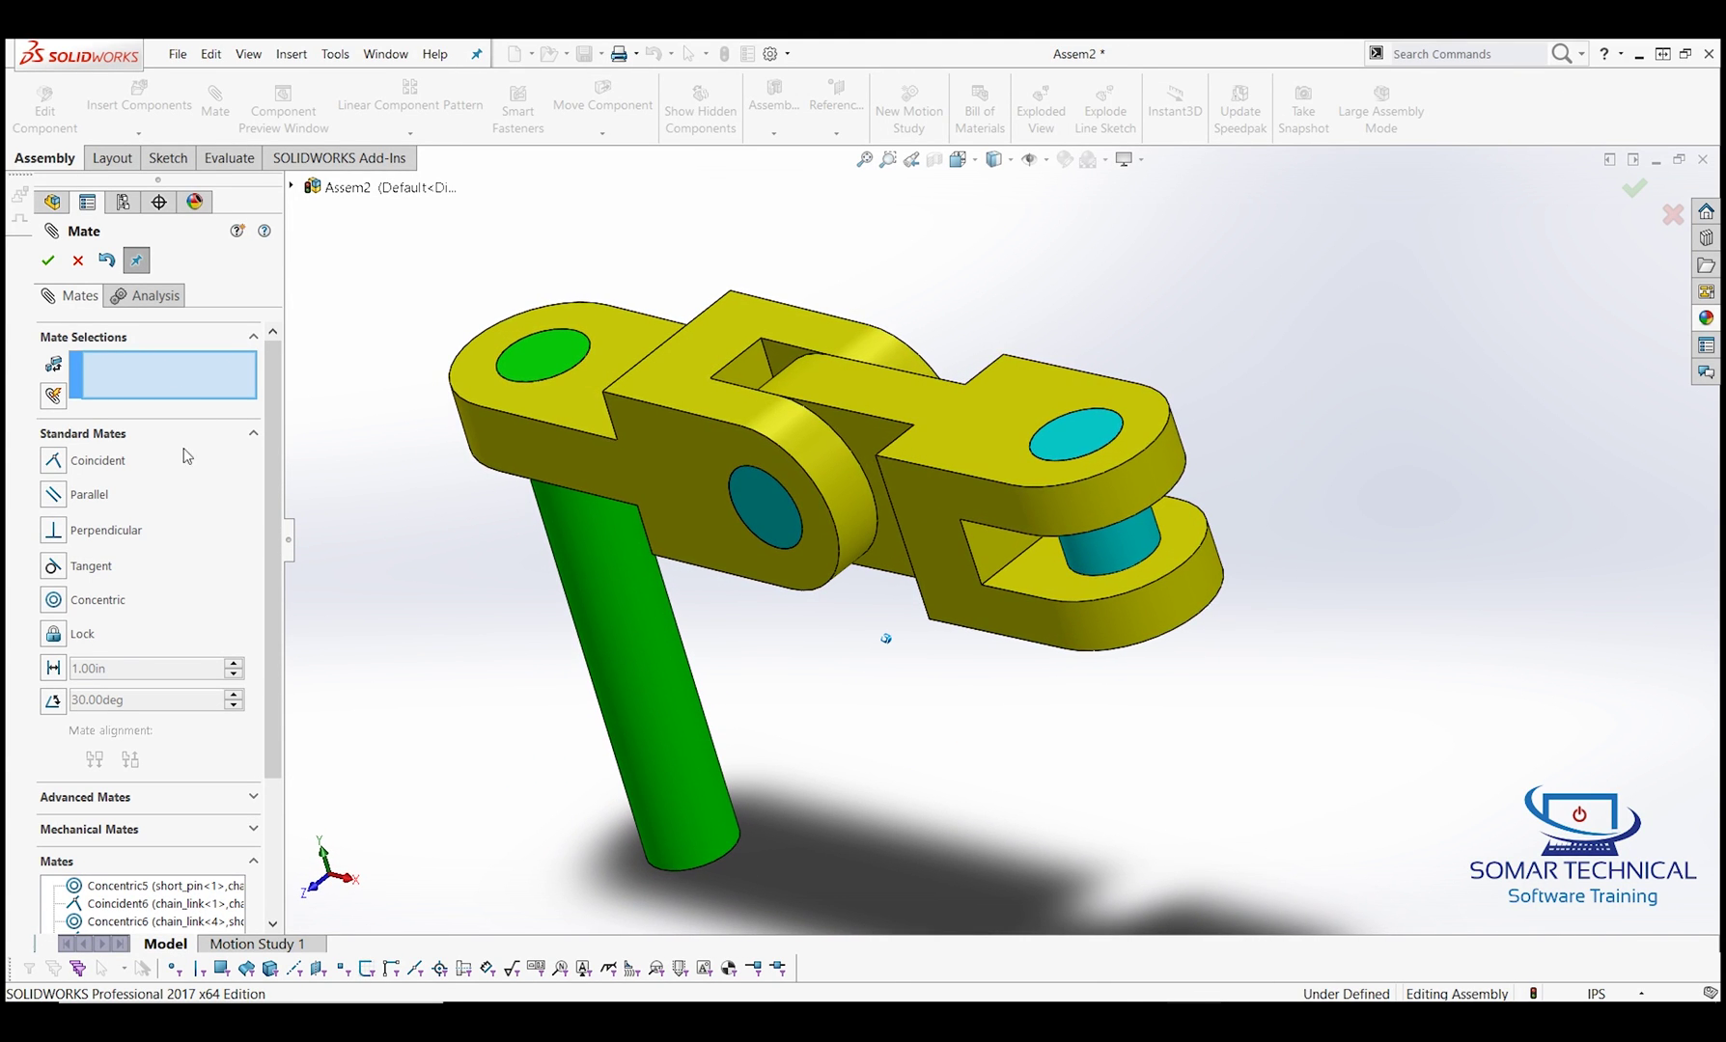
pyautogui.click(52, 705)
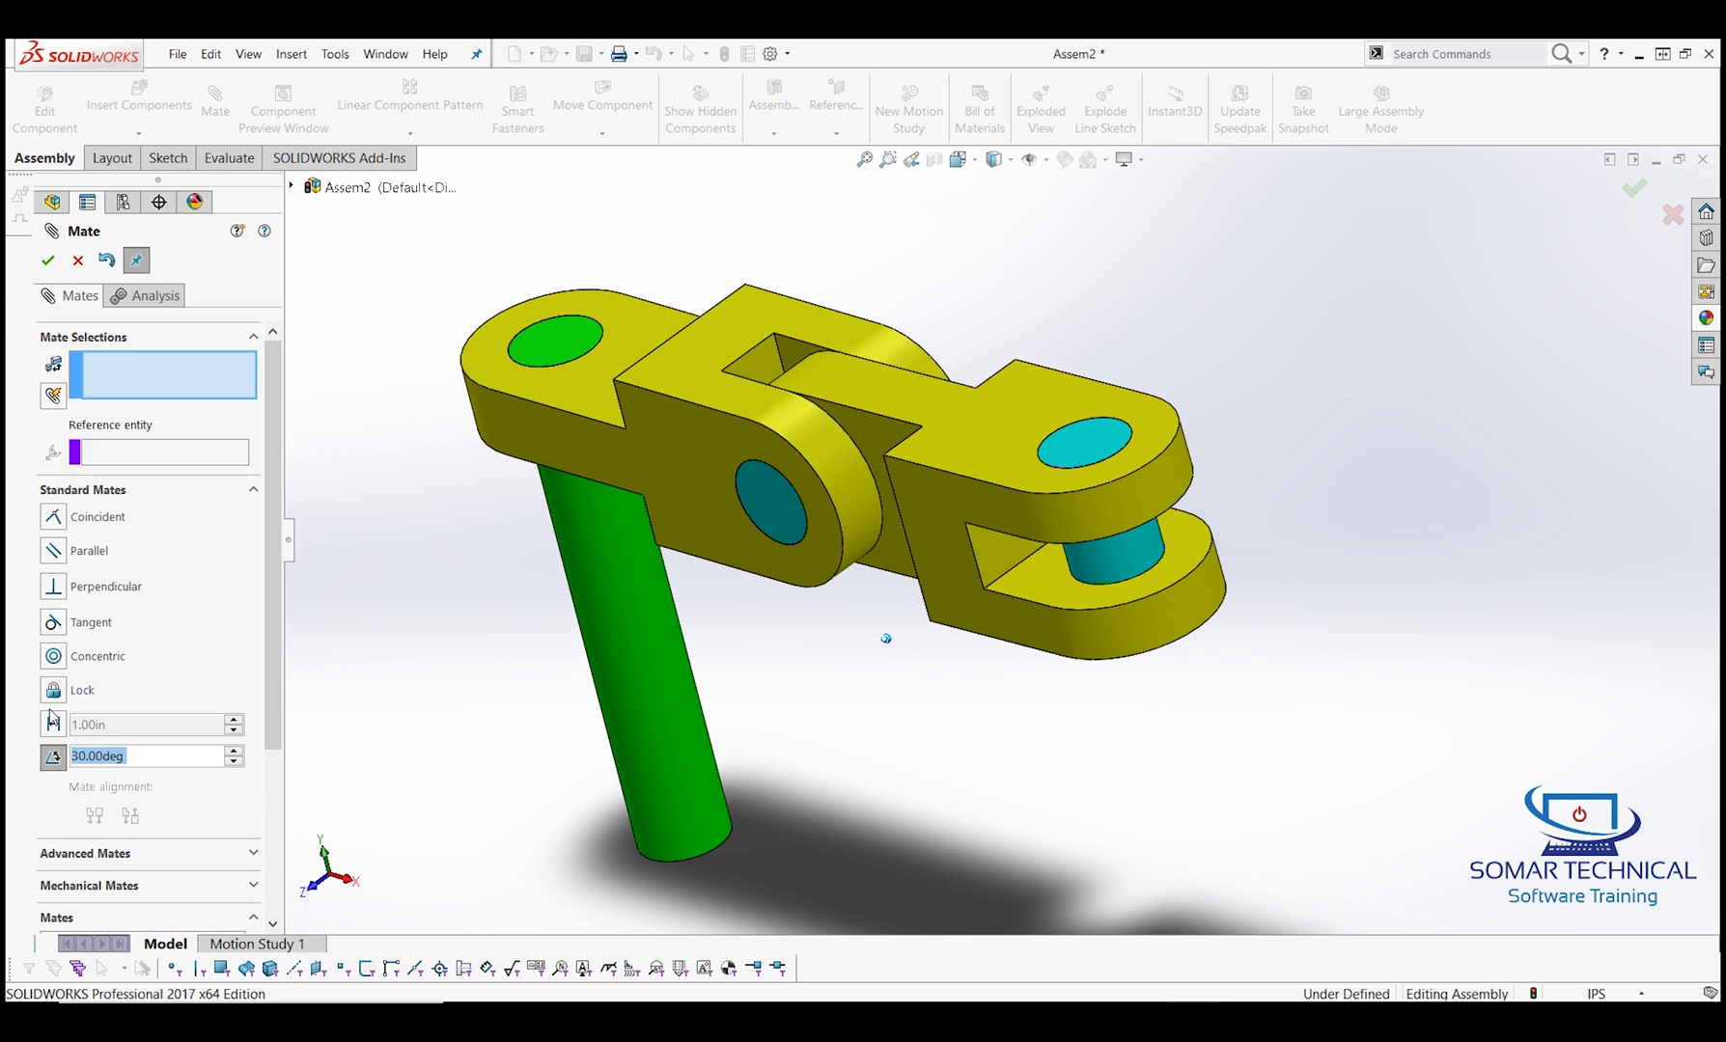
pyautogui.click(716, 377)
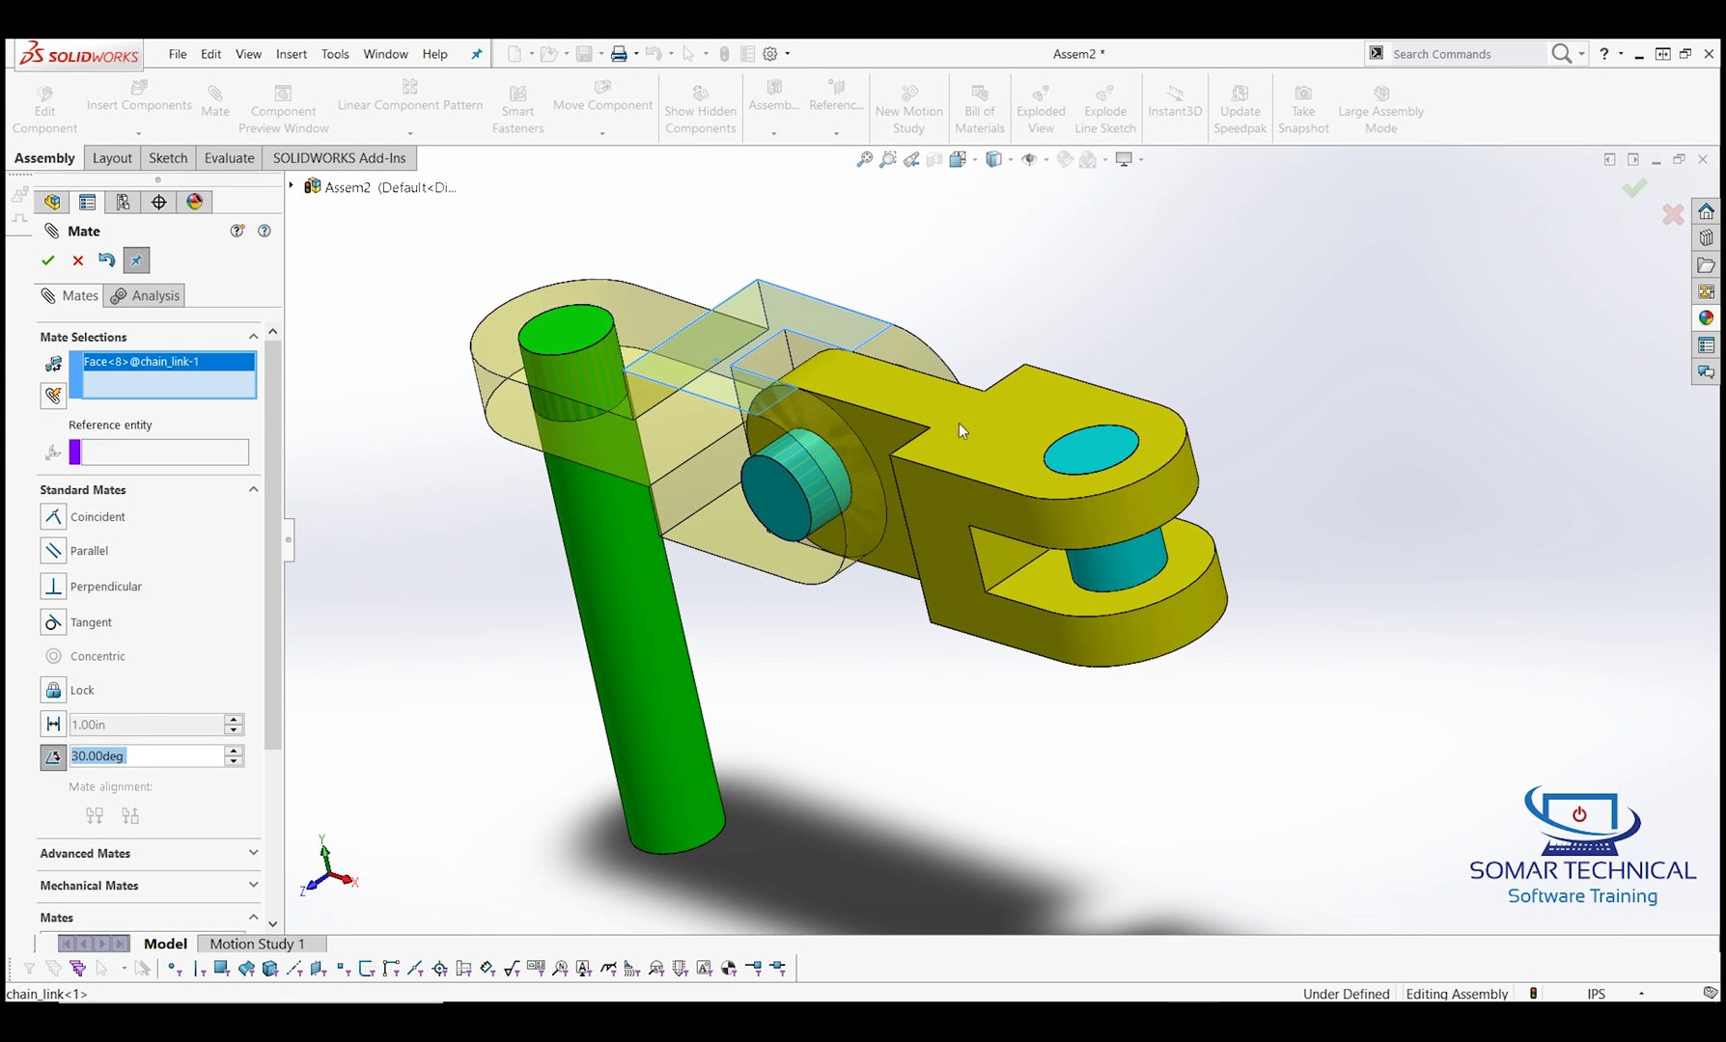
pyautogui.click(1003, 441)
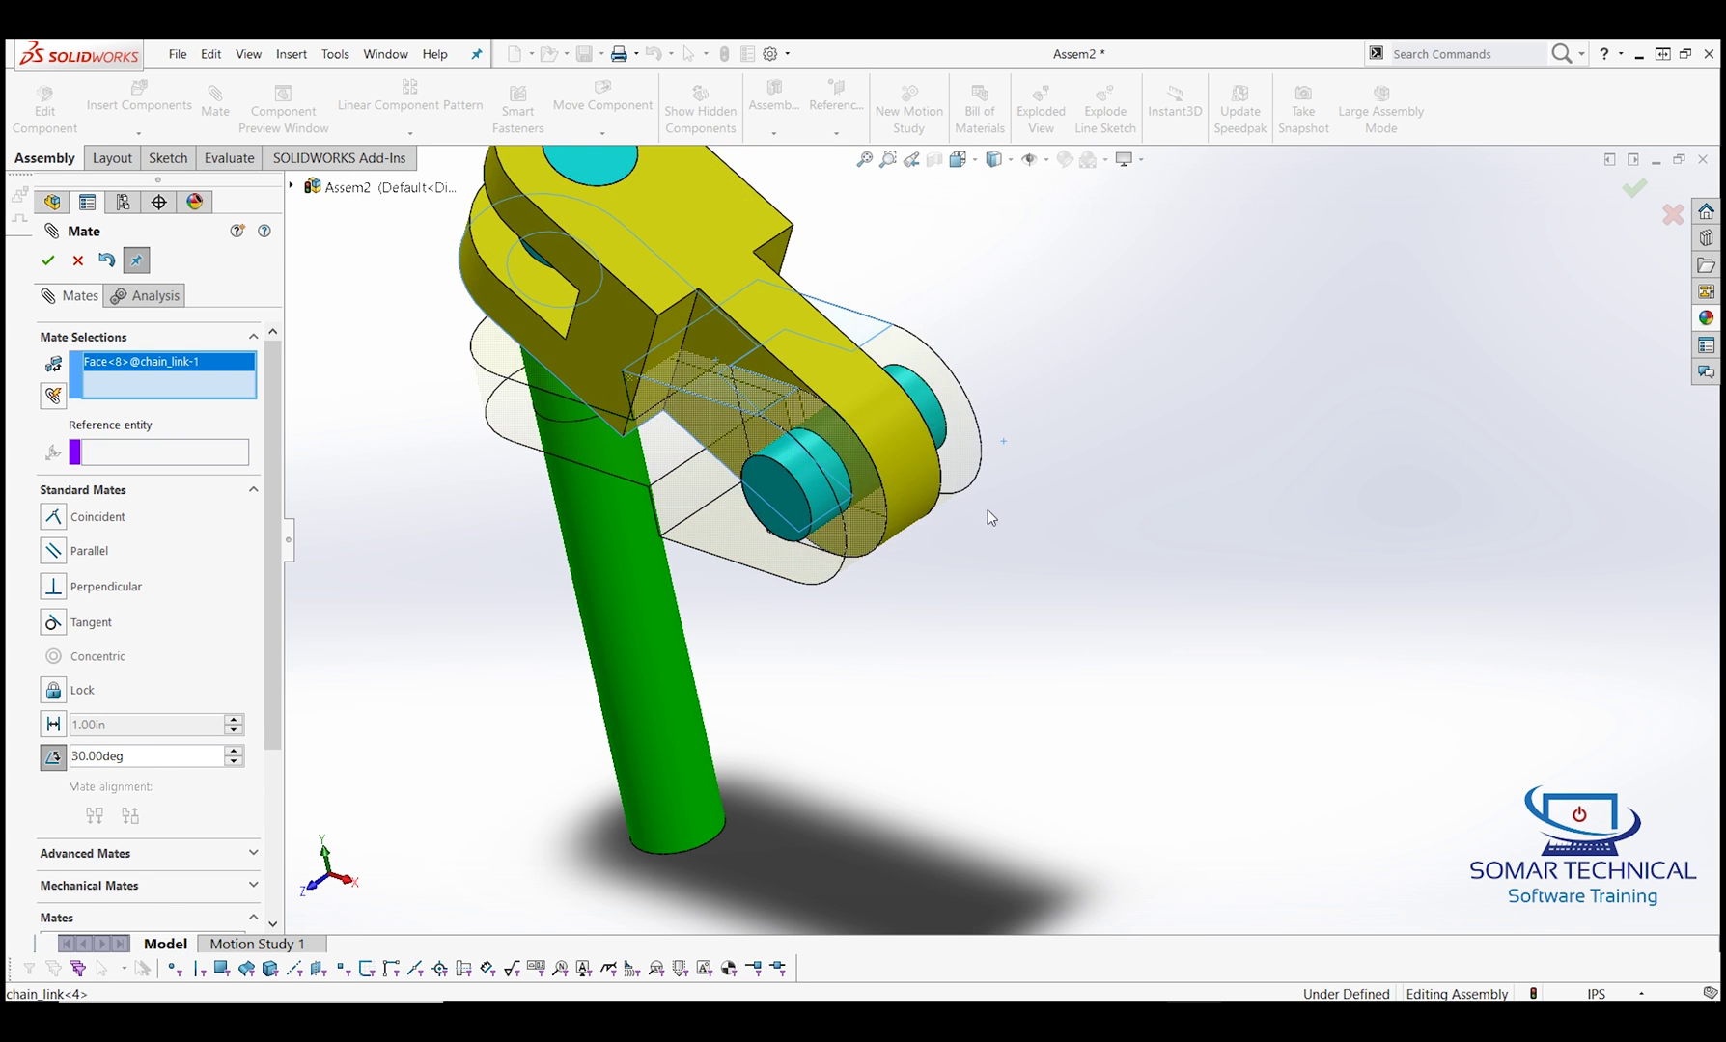
pyautogui.moveTo(943, 750); pyautogui.dragTo(740, 536, button='middle')
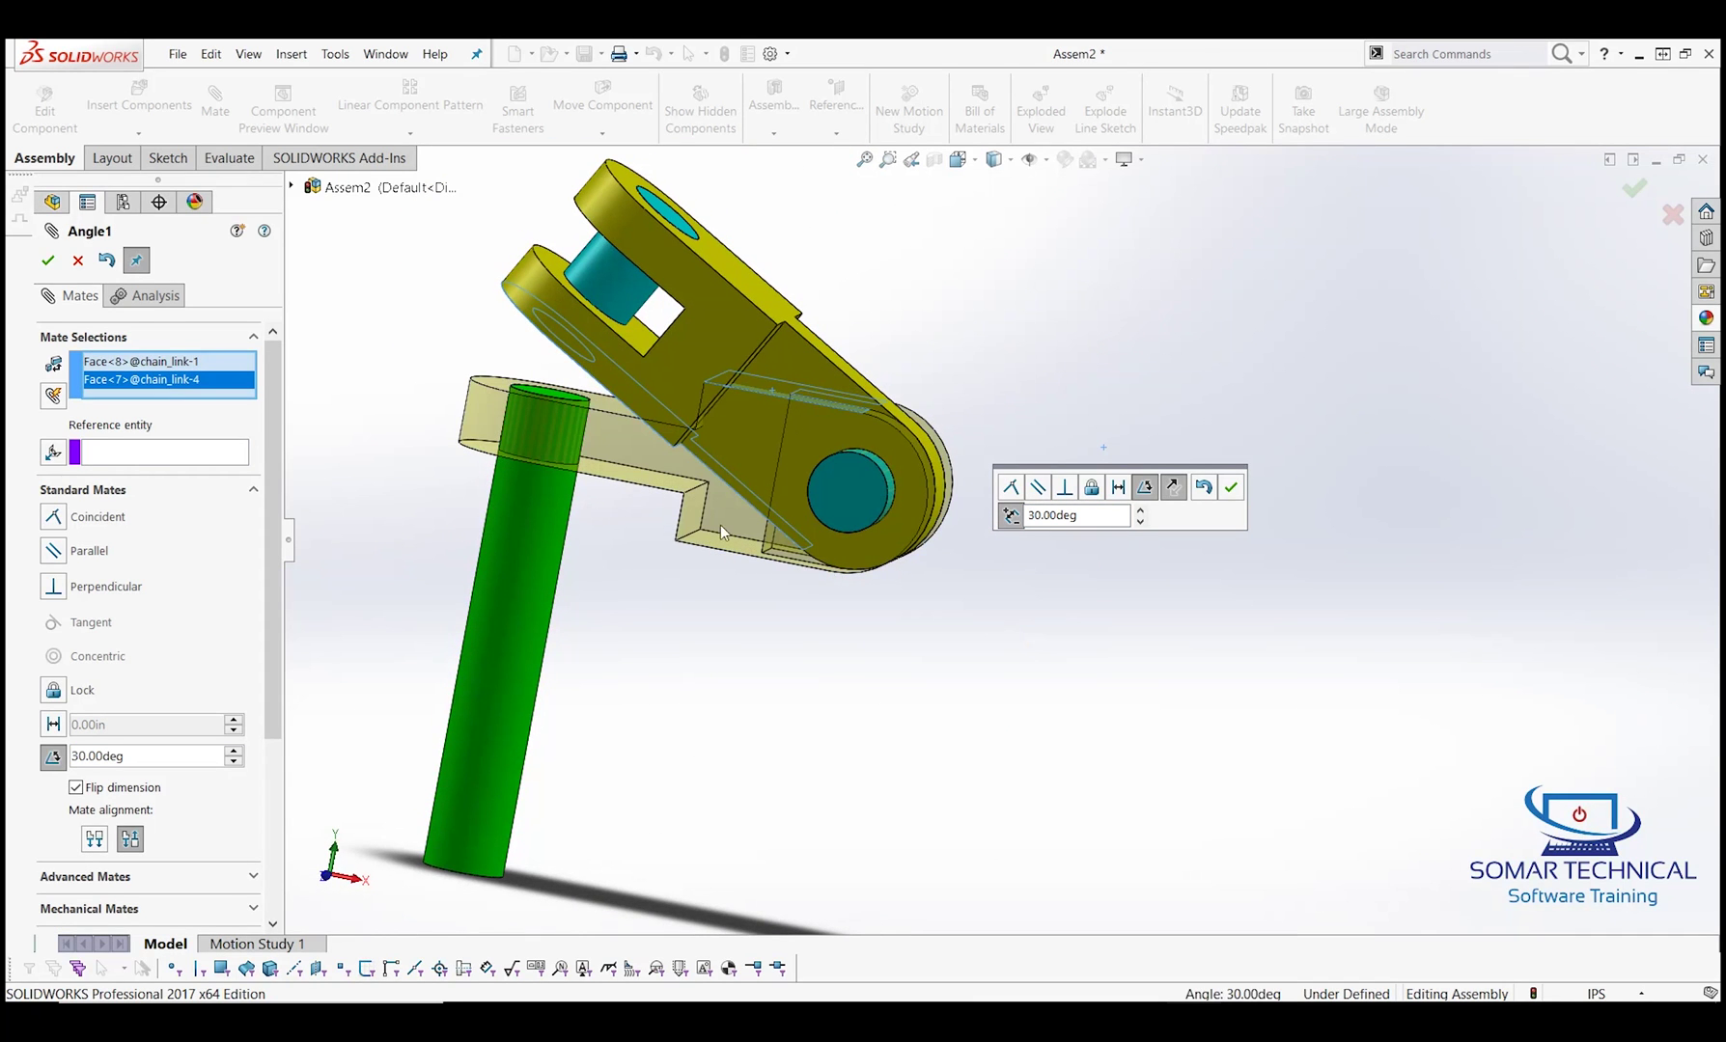
pyautogui.click(180, 762)
pyautogui.write('25')
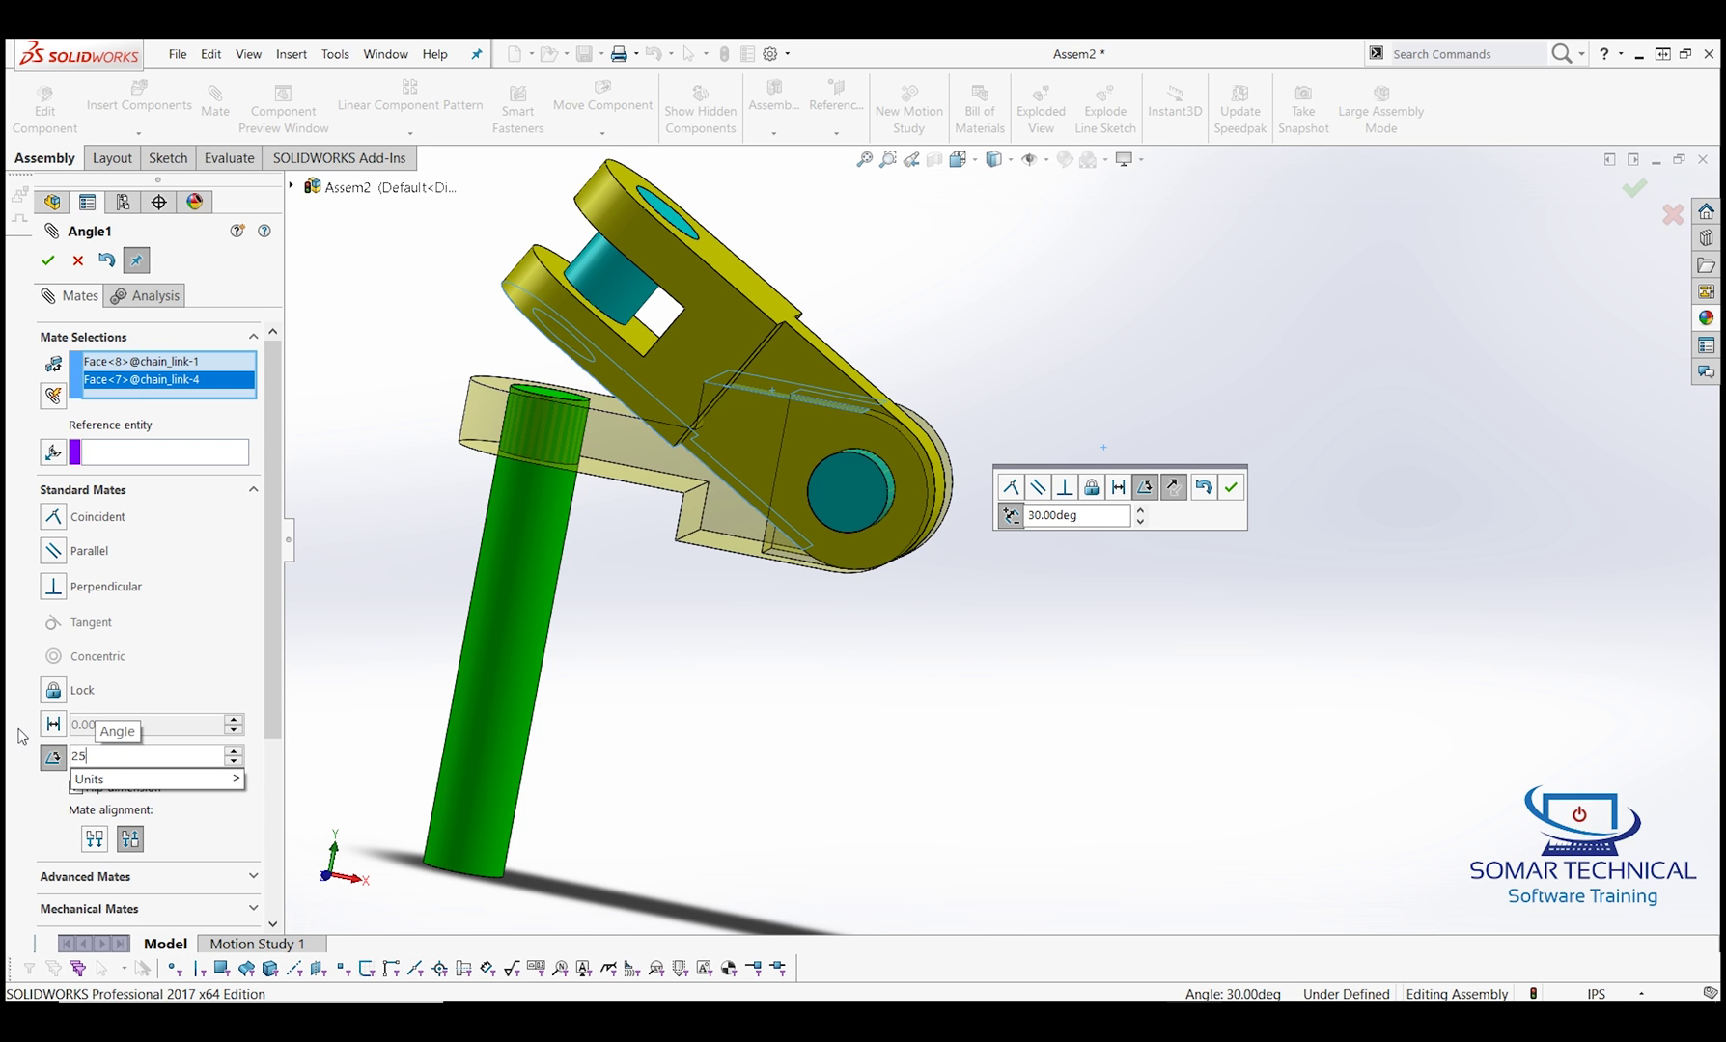
pyautogui.press('Return')
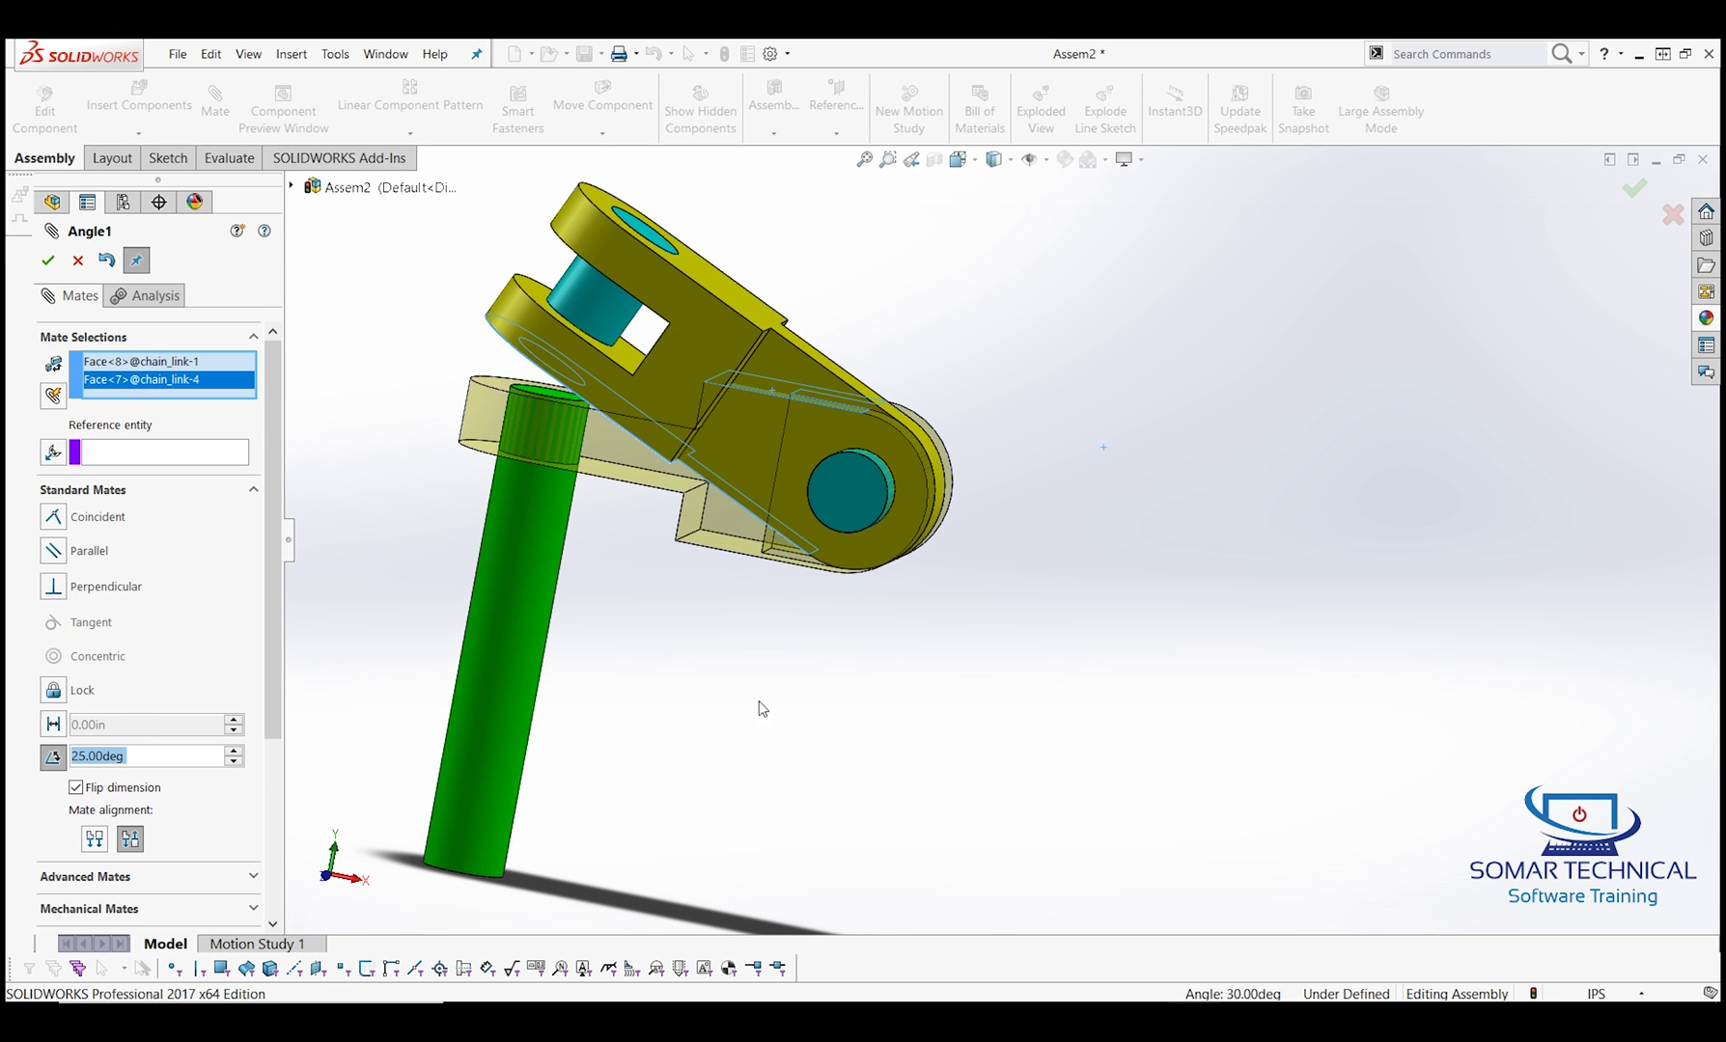
pyautogui.click(759, 712)
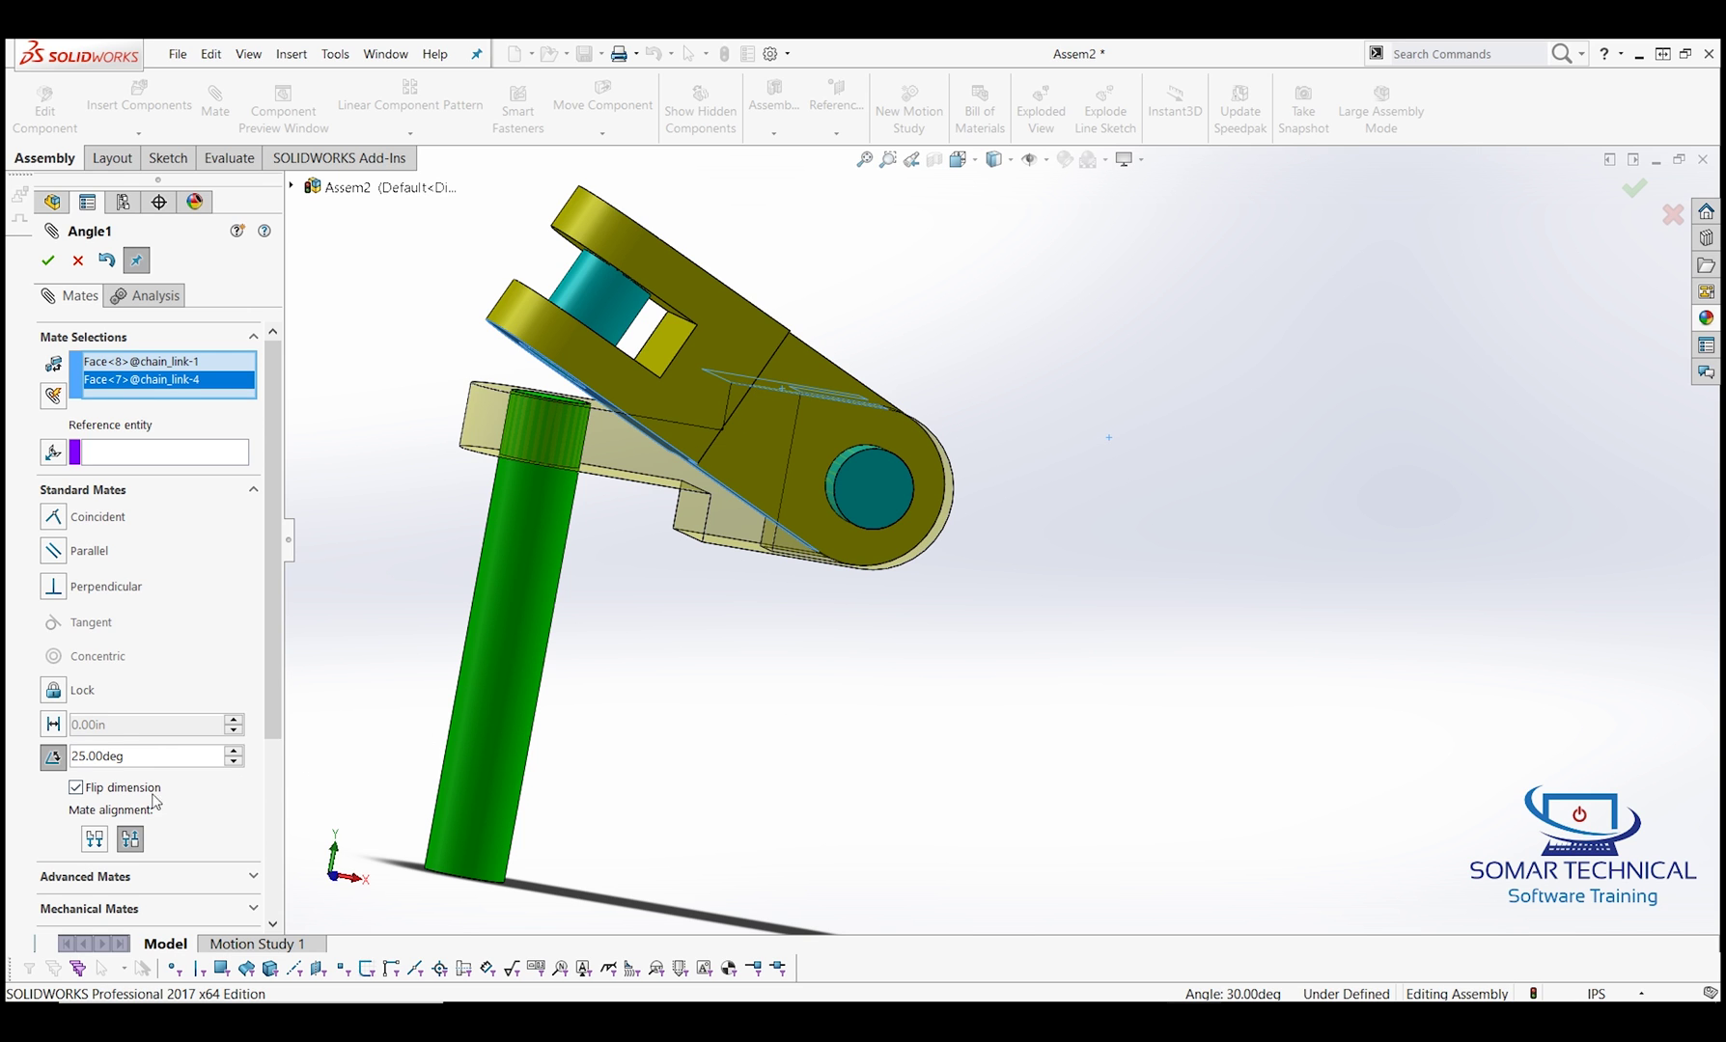
# Step: Try the angle's flip and Aligned/Anti-Aligned options, then accept the 25-degree mate
pyautogui.click(77, 788)
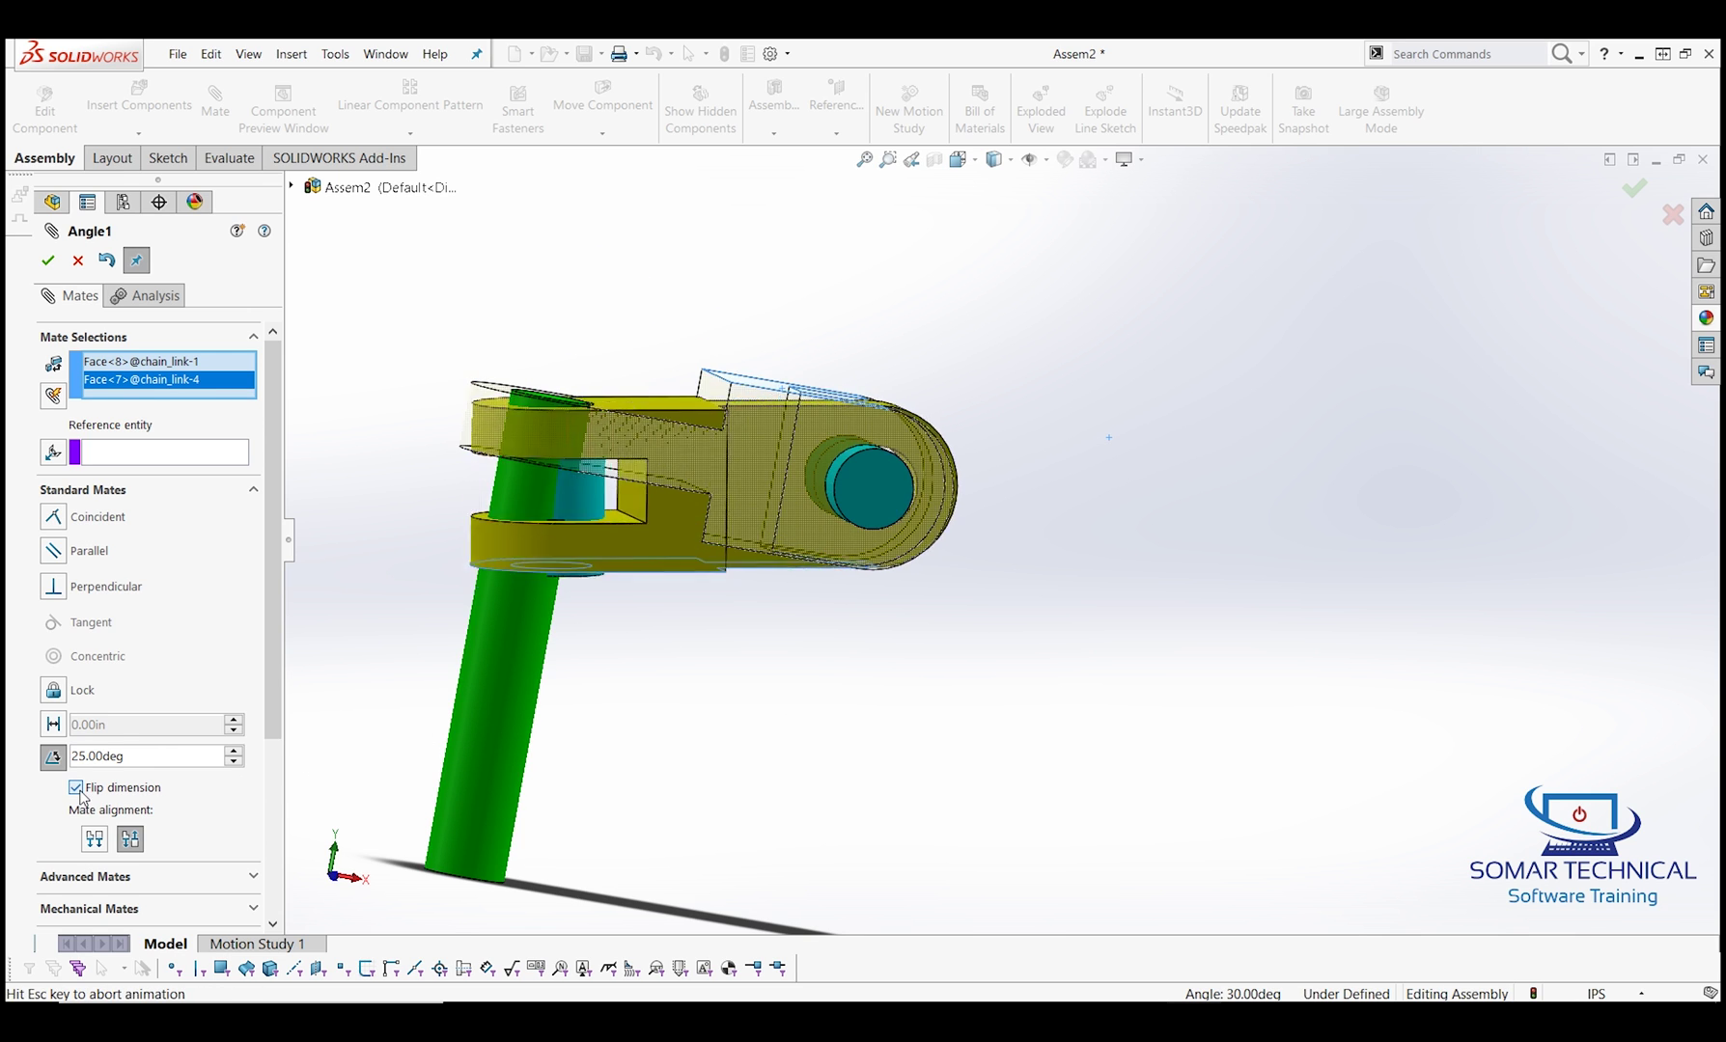
pyautogui.moveTo(705, 614); pyautogui.dragTo(800, 374, button='middle')
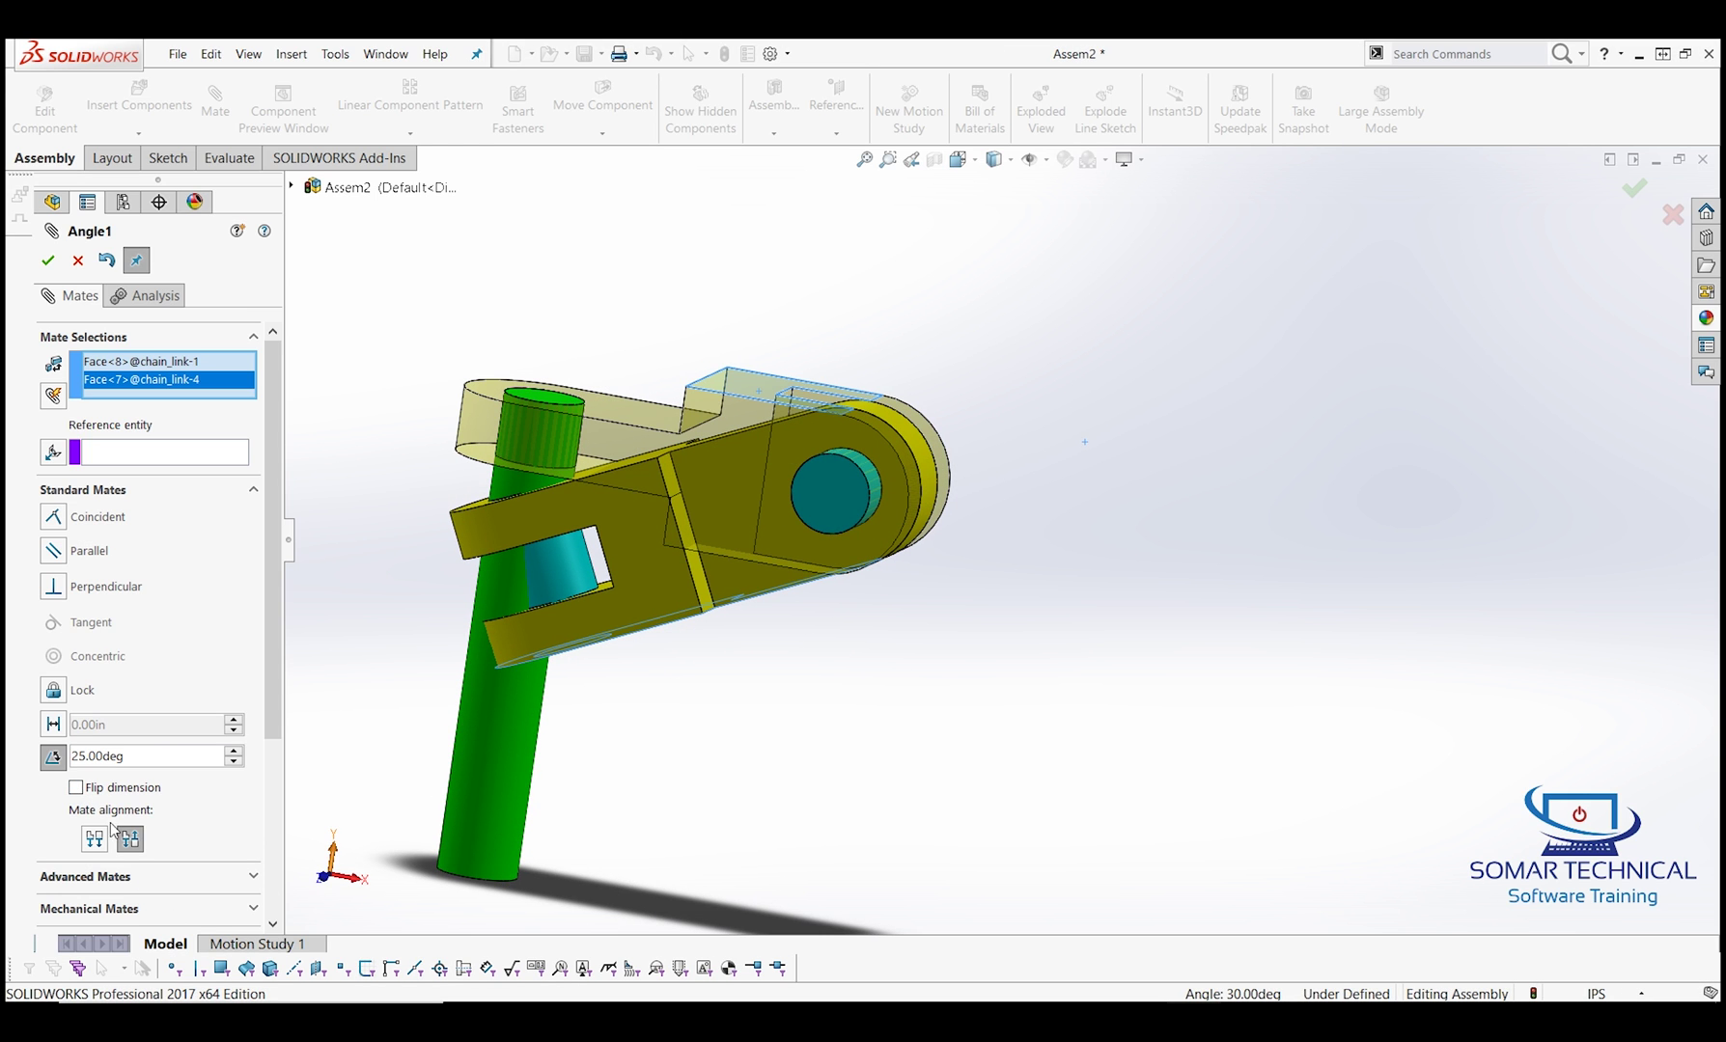
pyautogui.click(76, 787)
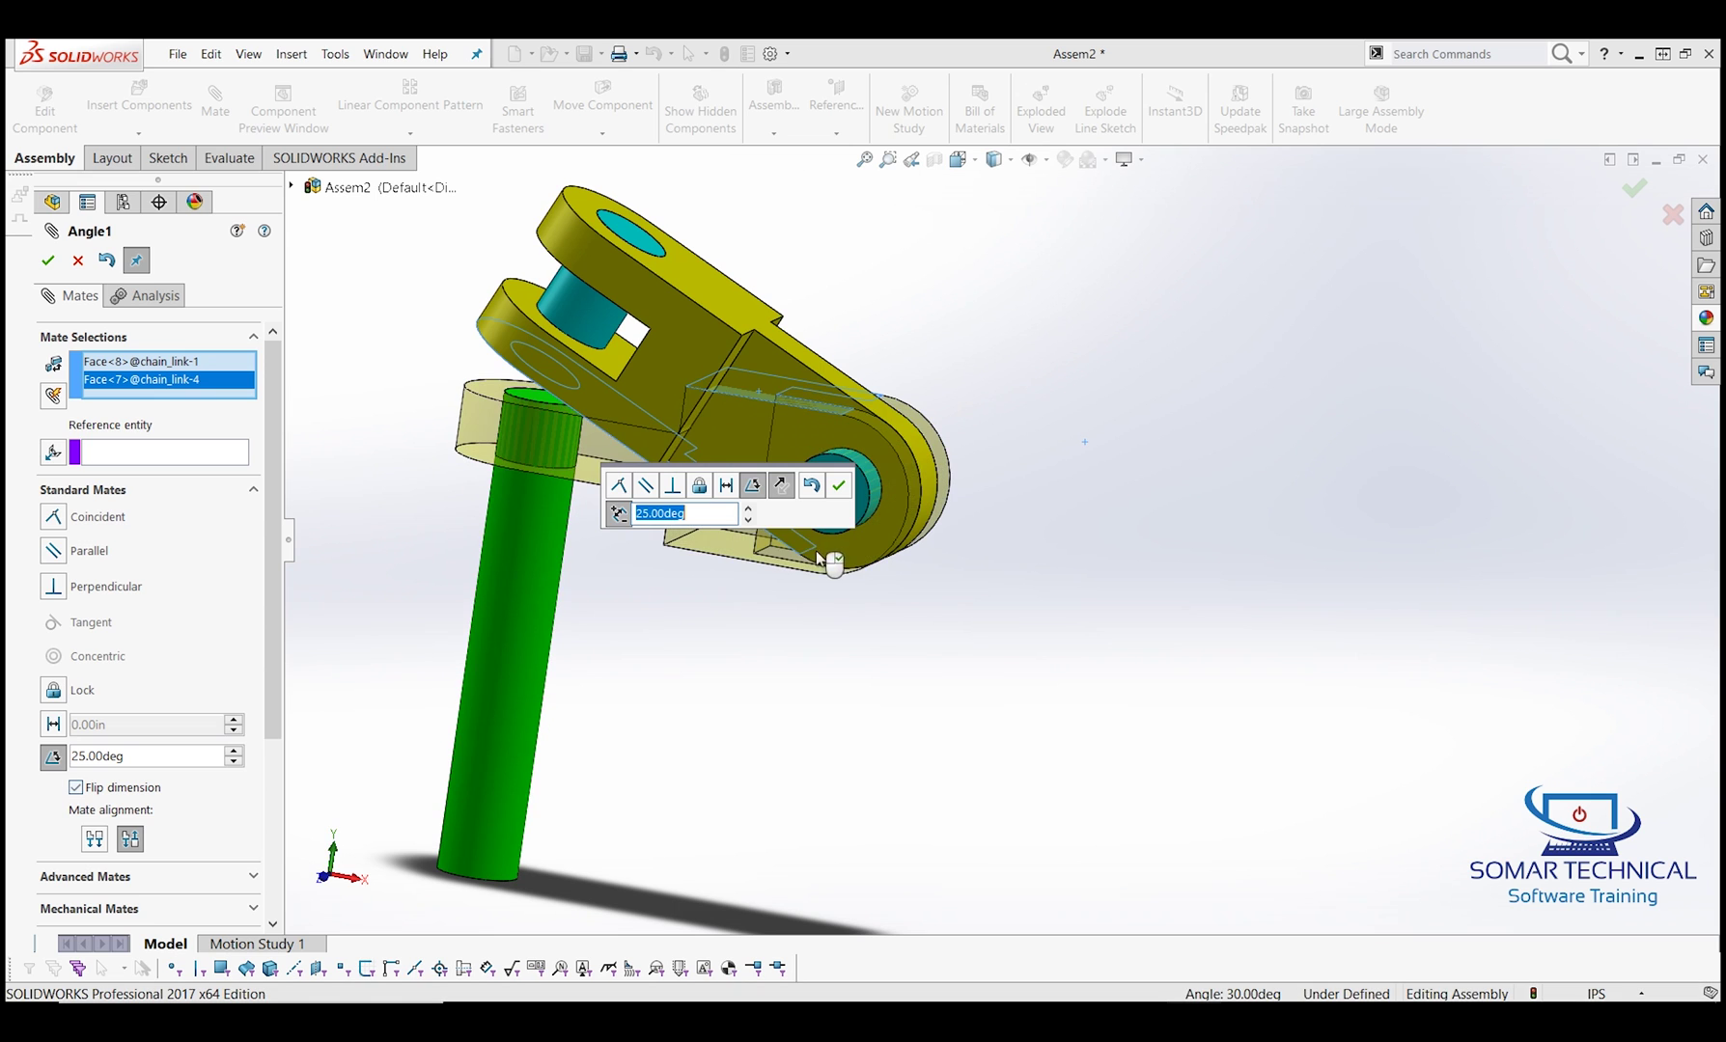
pyautogui.click(76, 788)
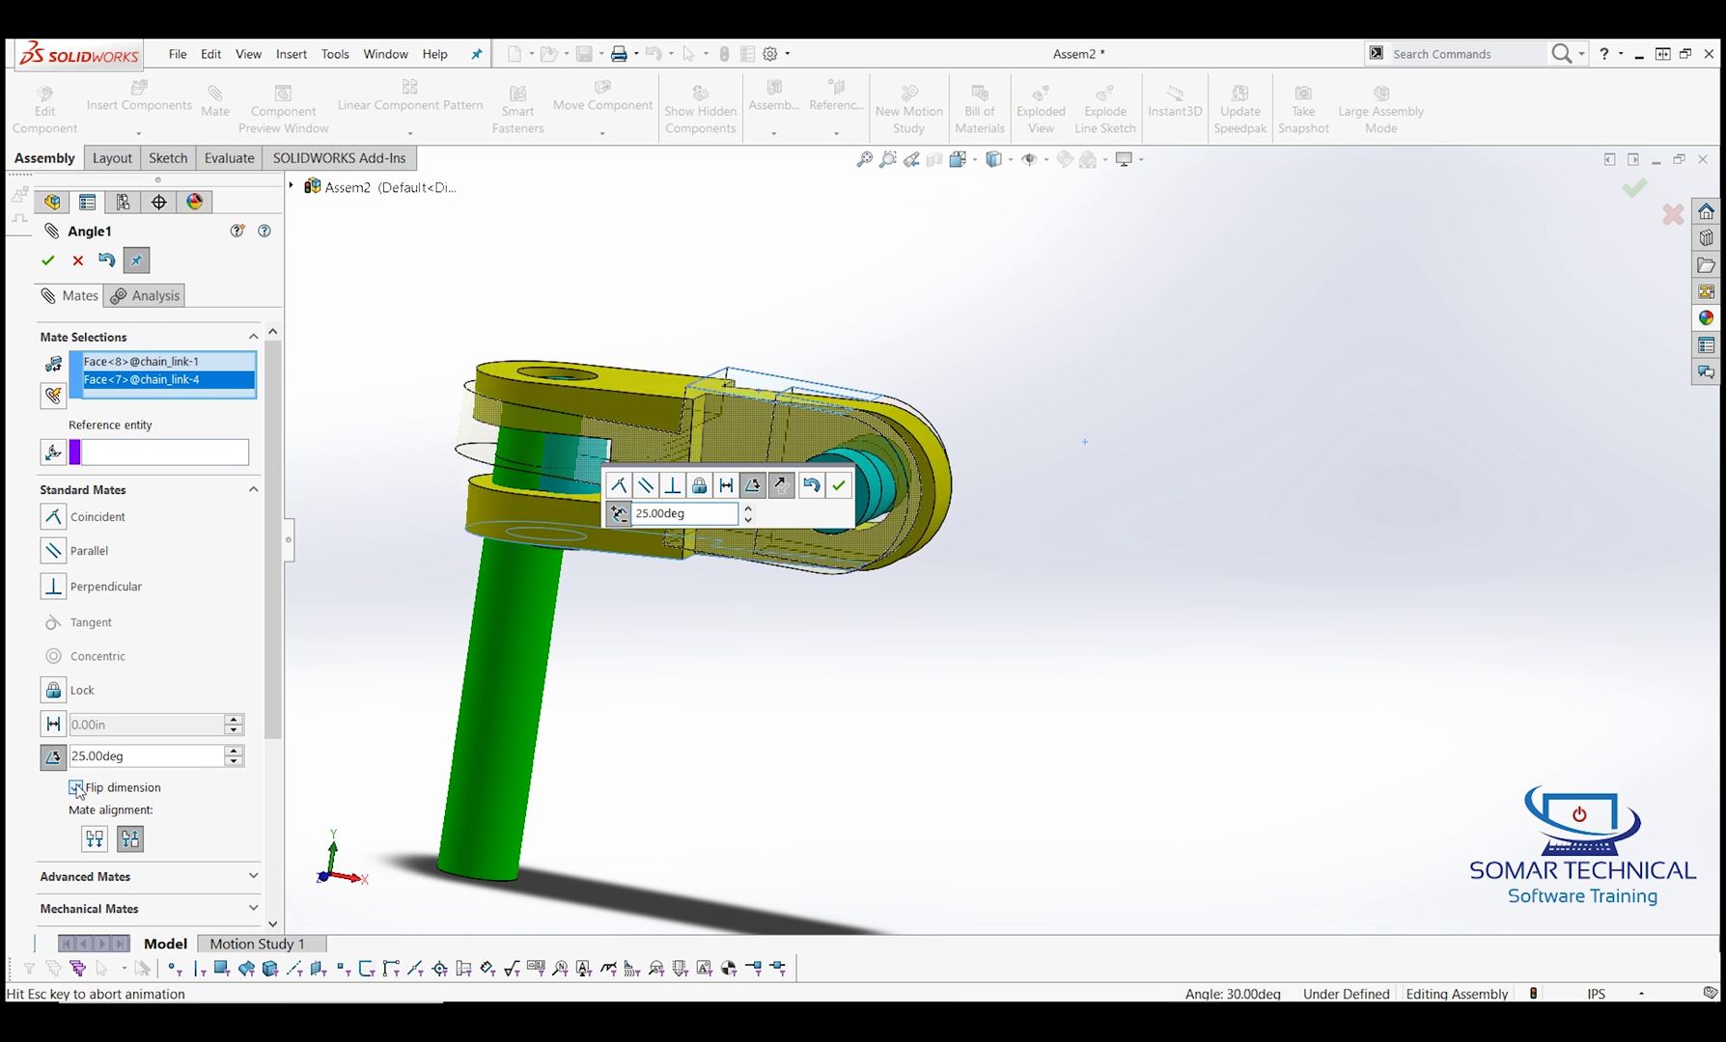
pyautogui.click(76, 787)
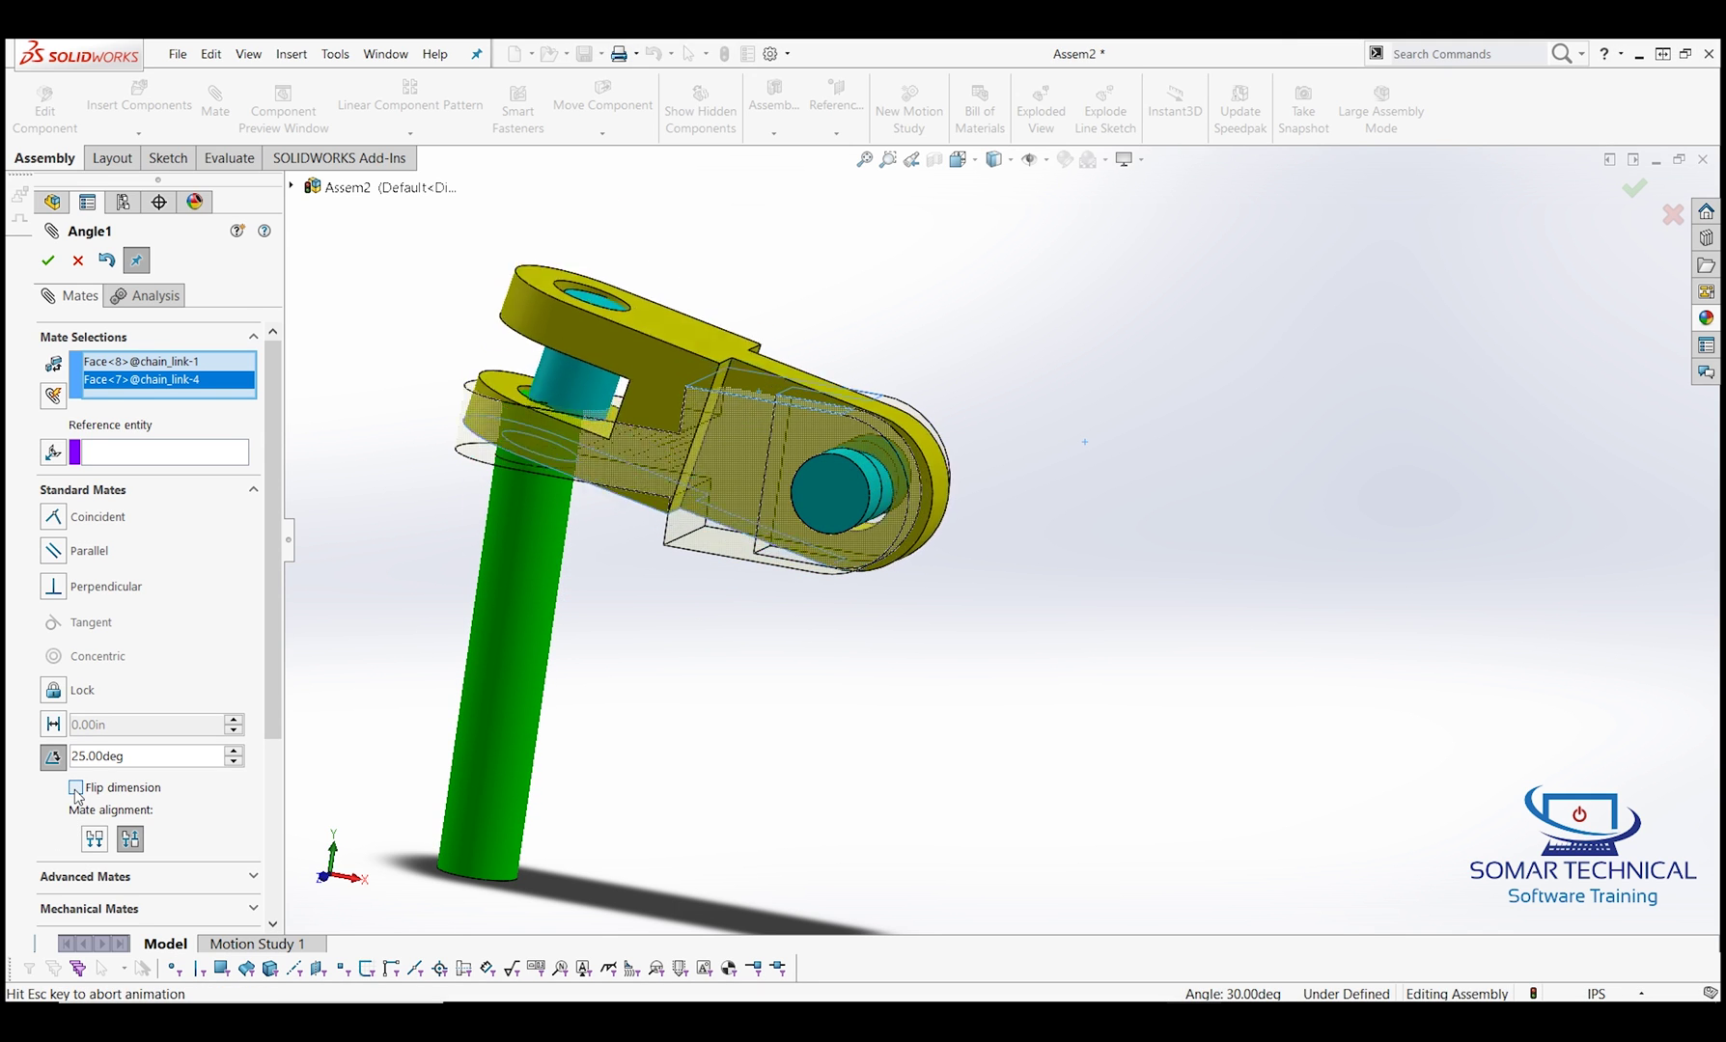
pyautogui.click(95, 841)
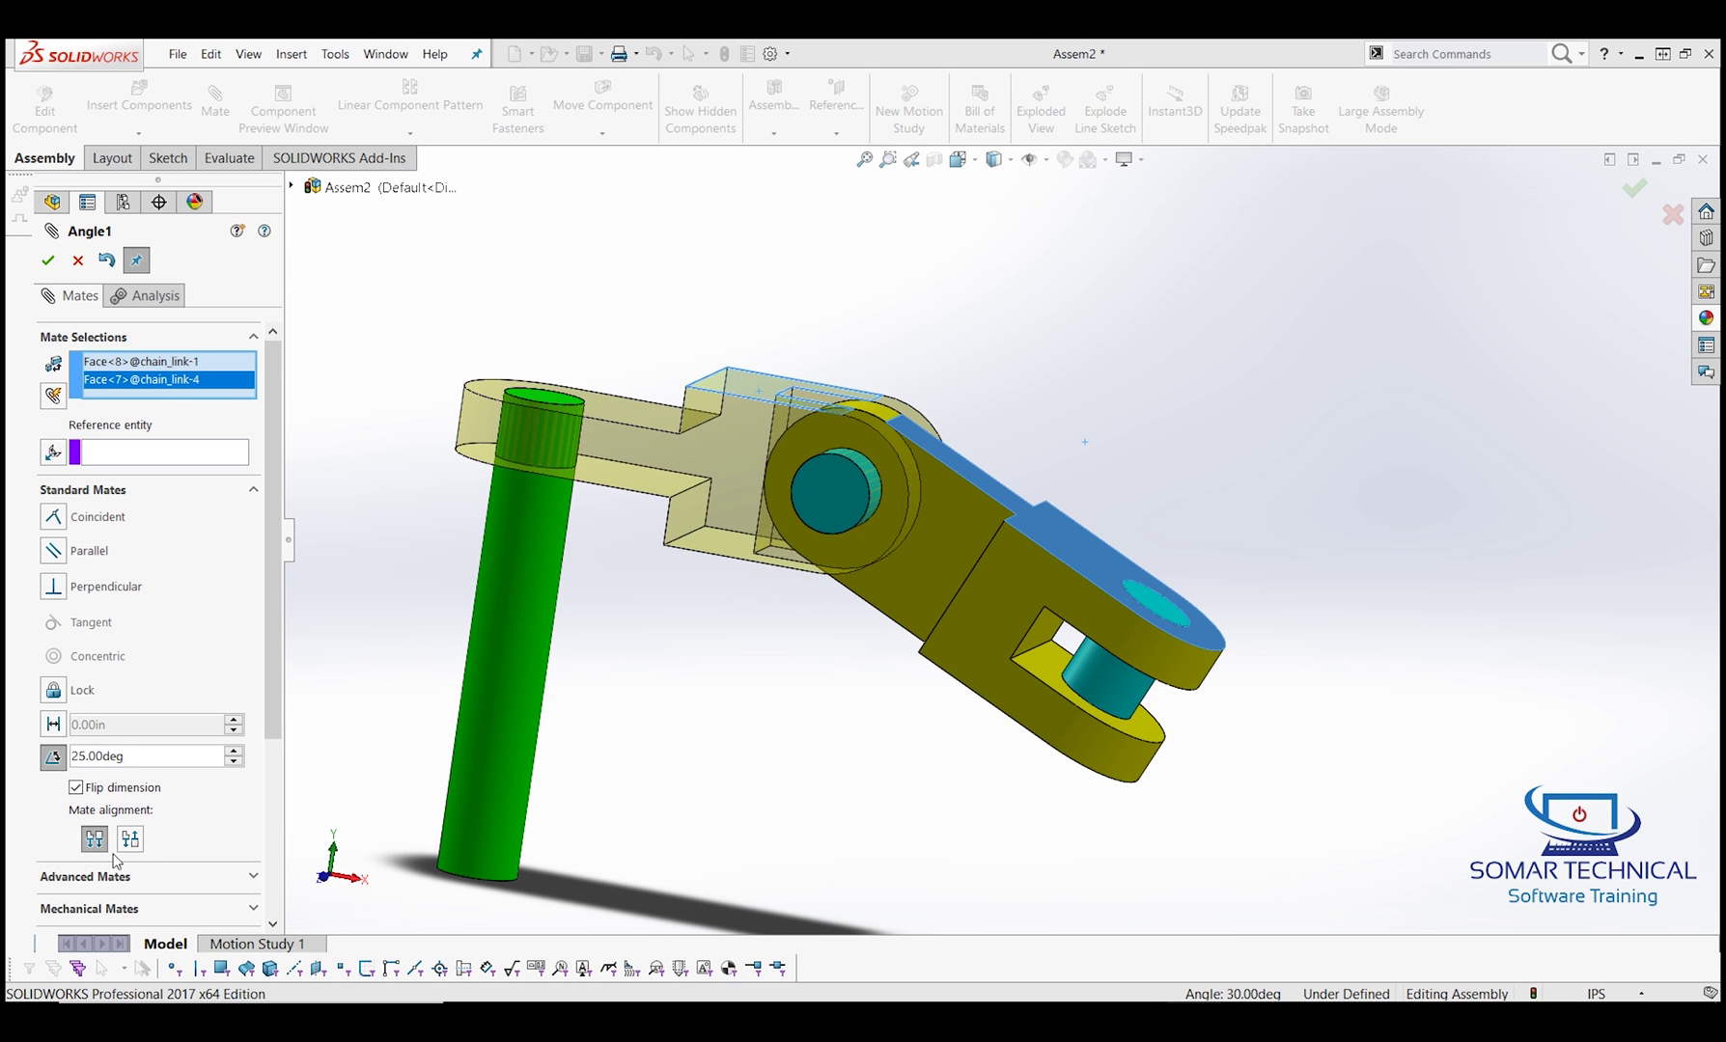
pyautogui.click(131, 842)
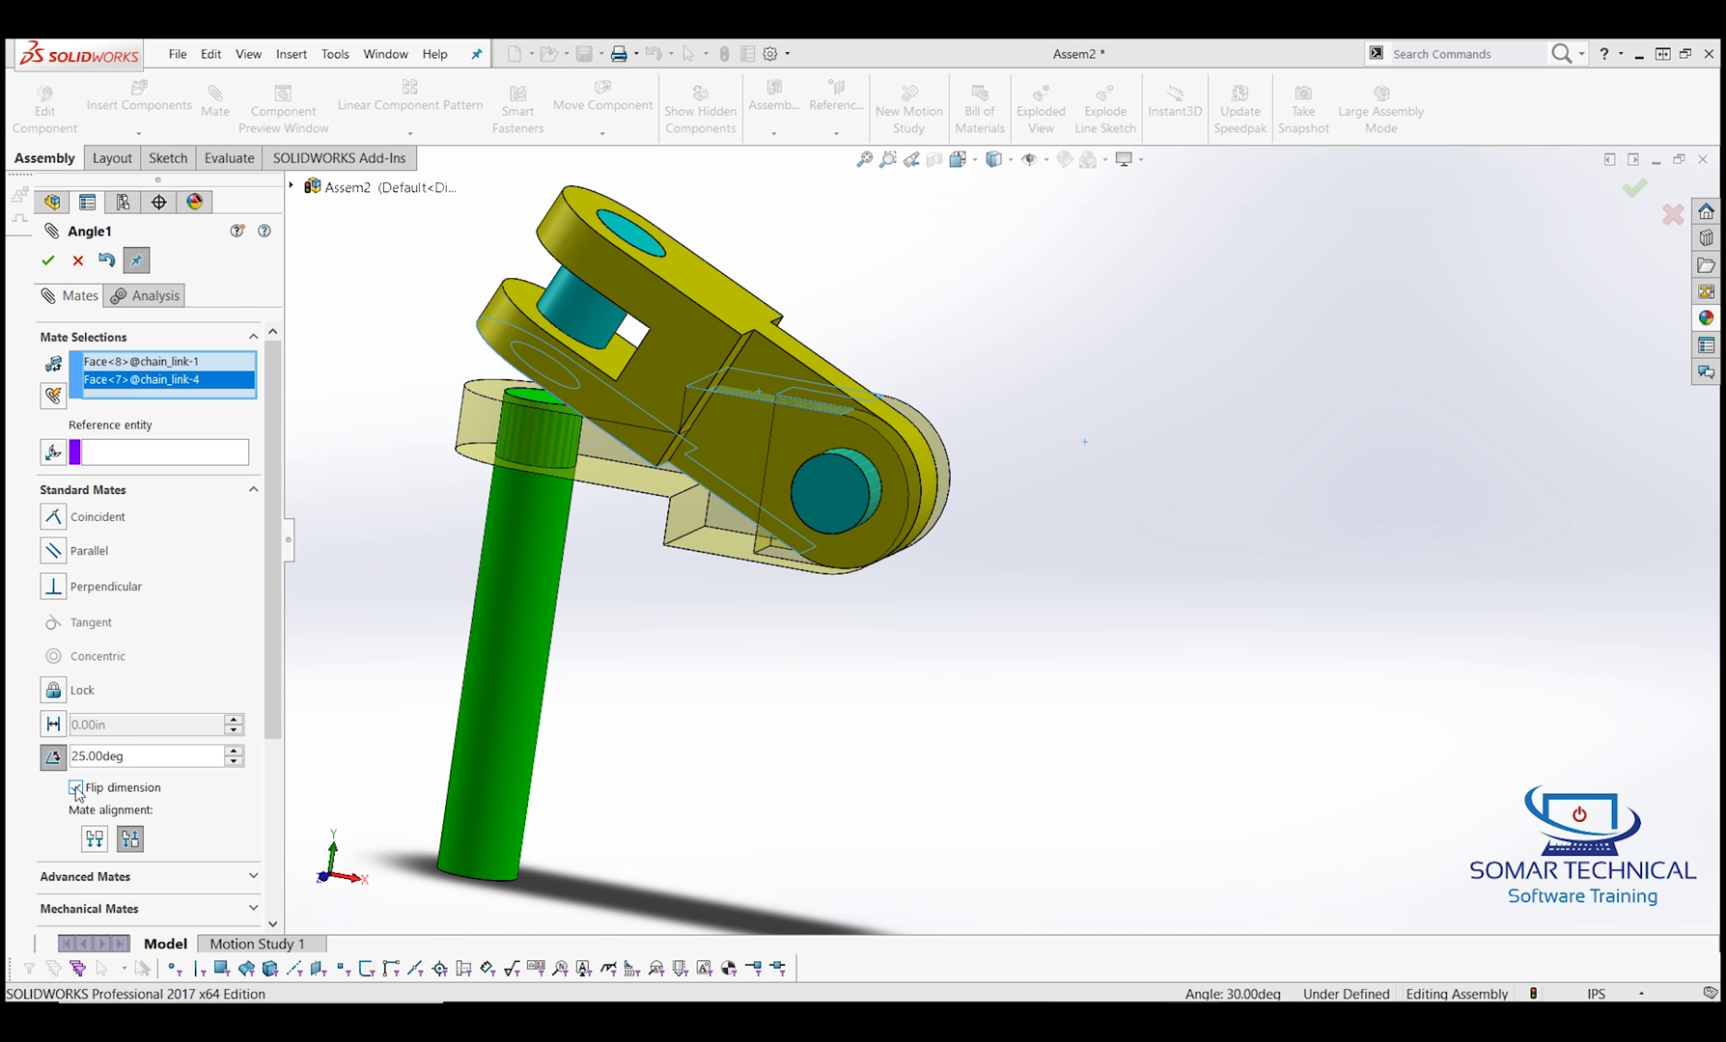
pyautogui.click(95, 840)
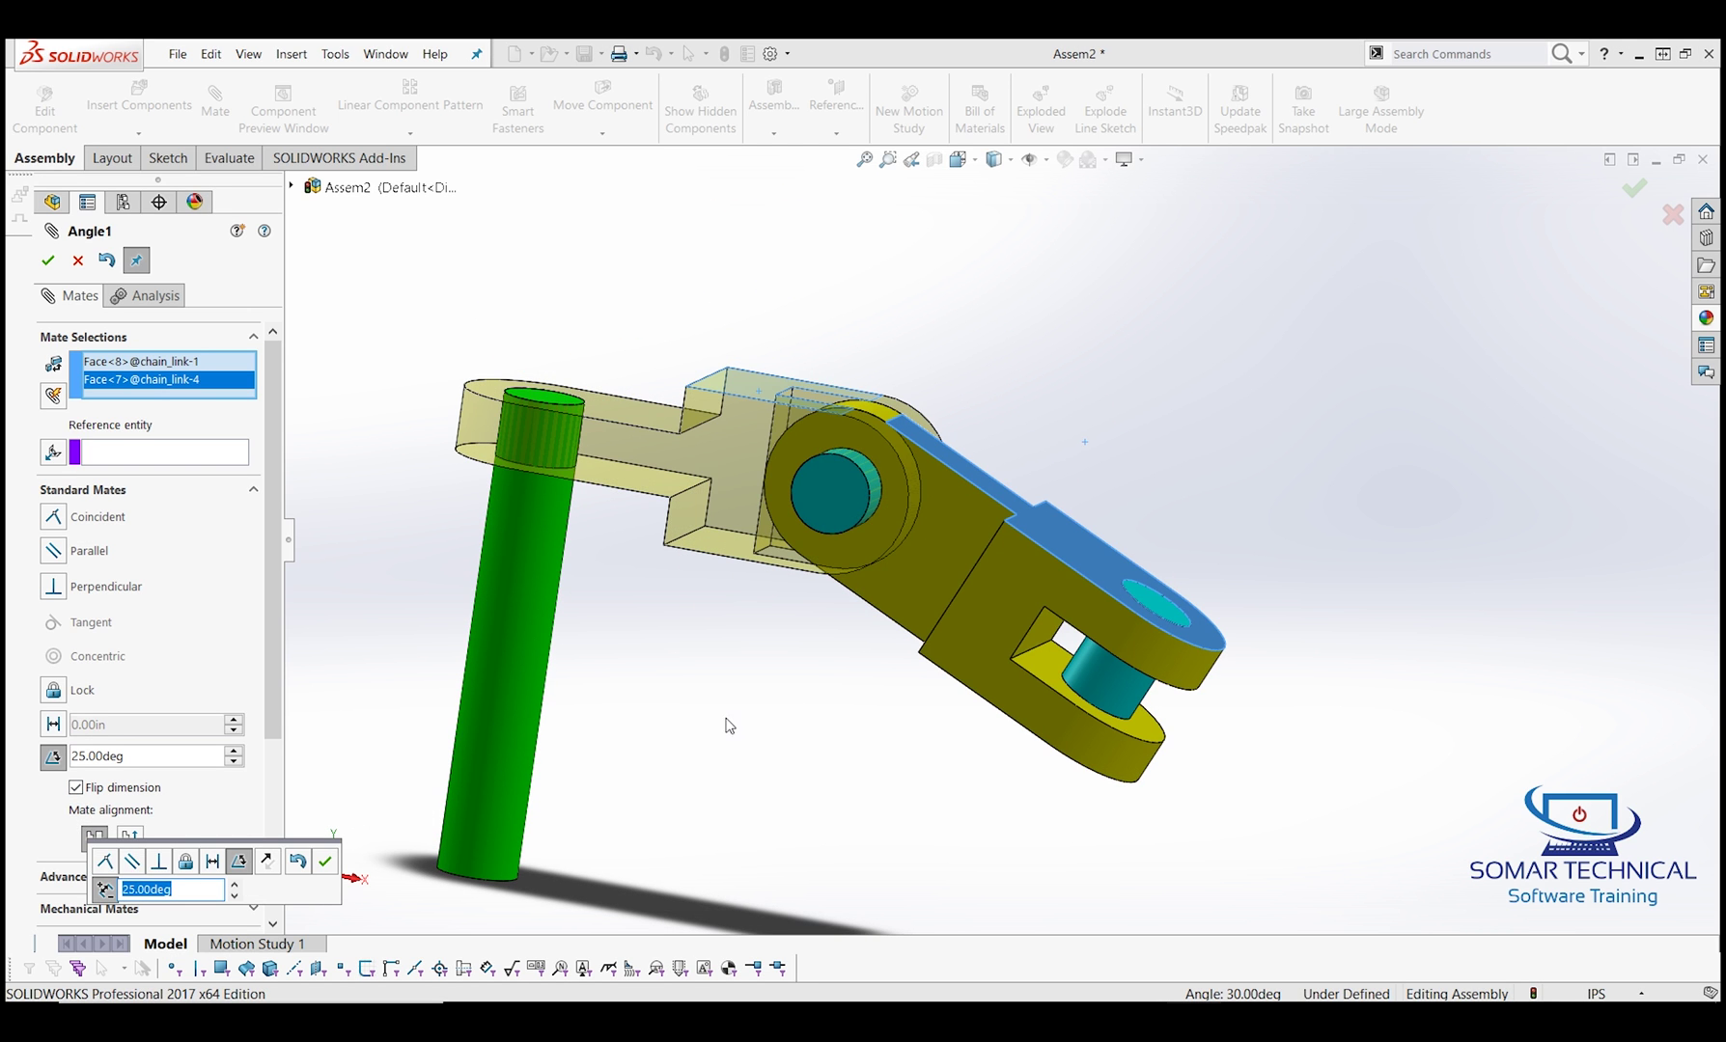
pyautogui.moveTo(735, 746); pyautogui.dragTo(699, 743, button='middle')
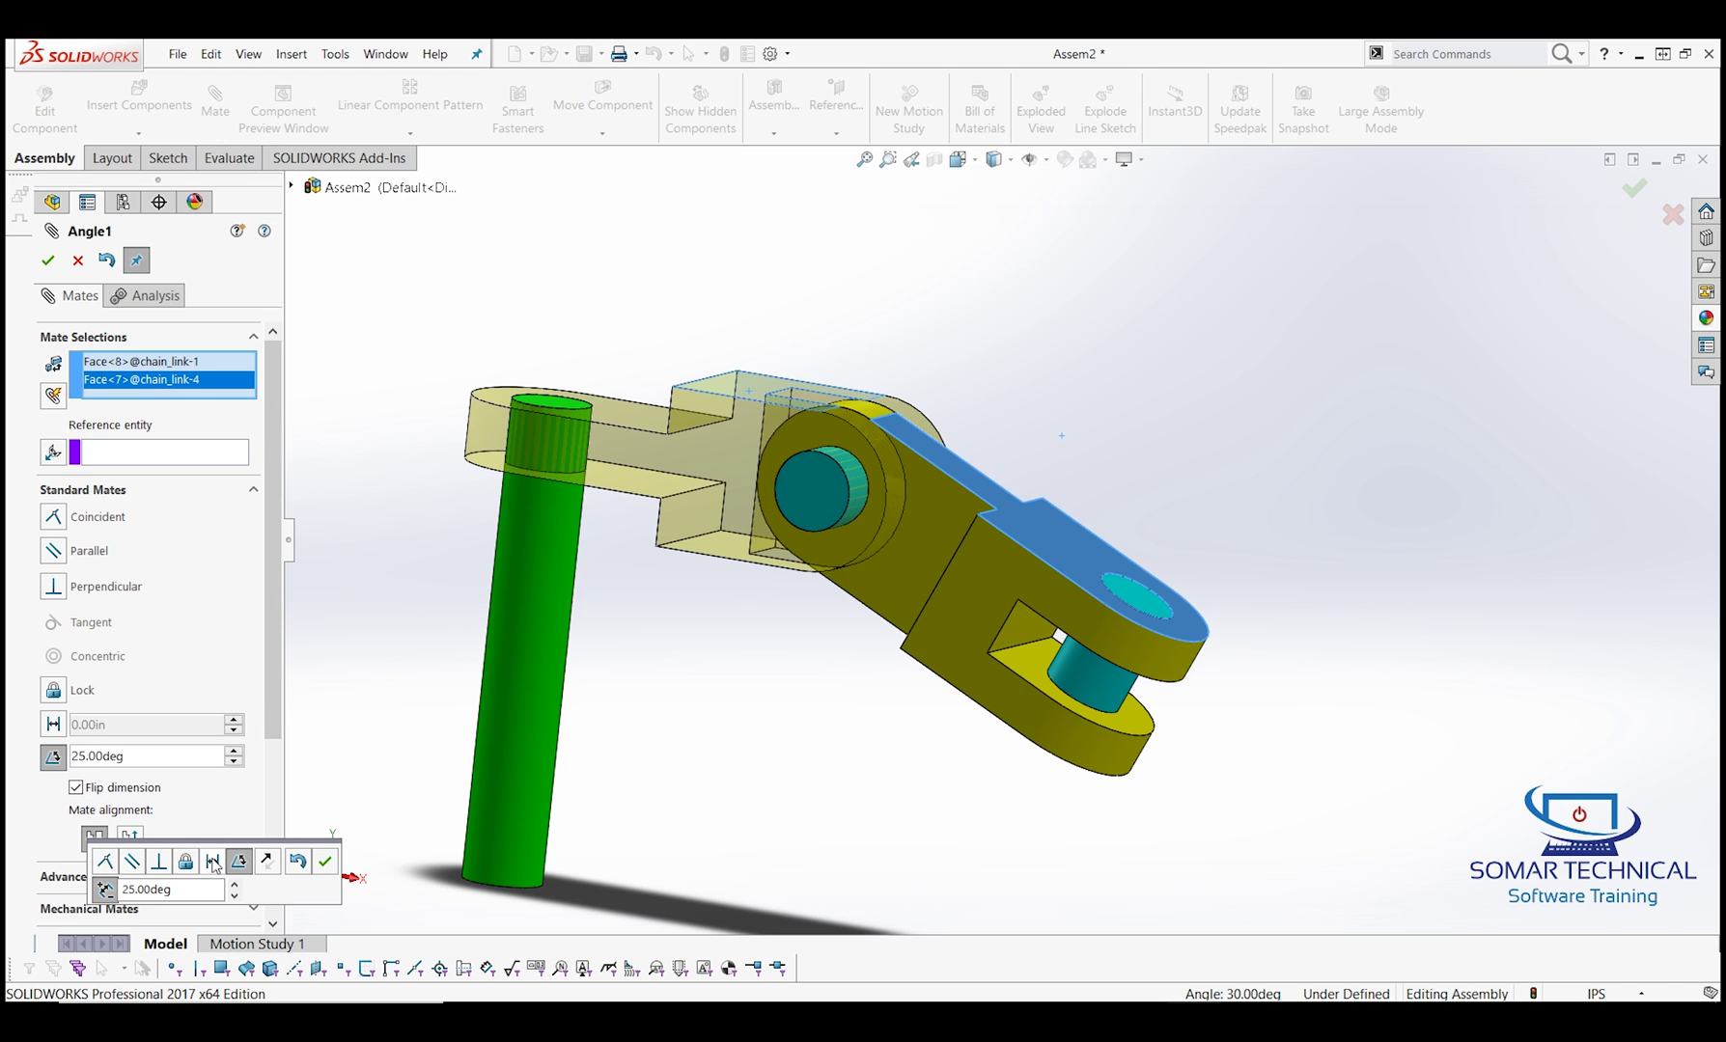
pyautogui.moveTo(289, 846); pyautogui.dragTo(572, 232)
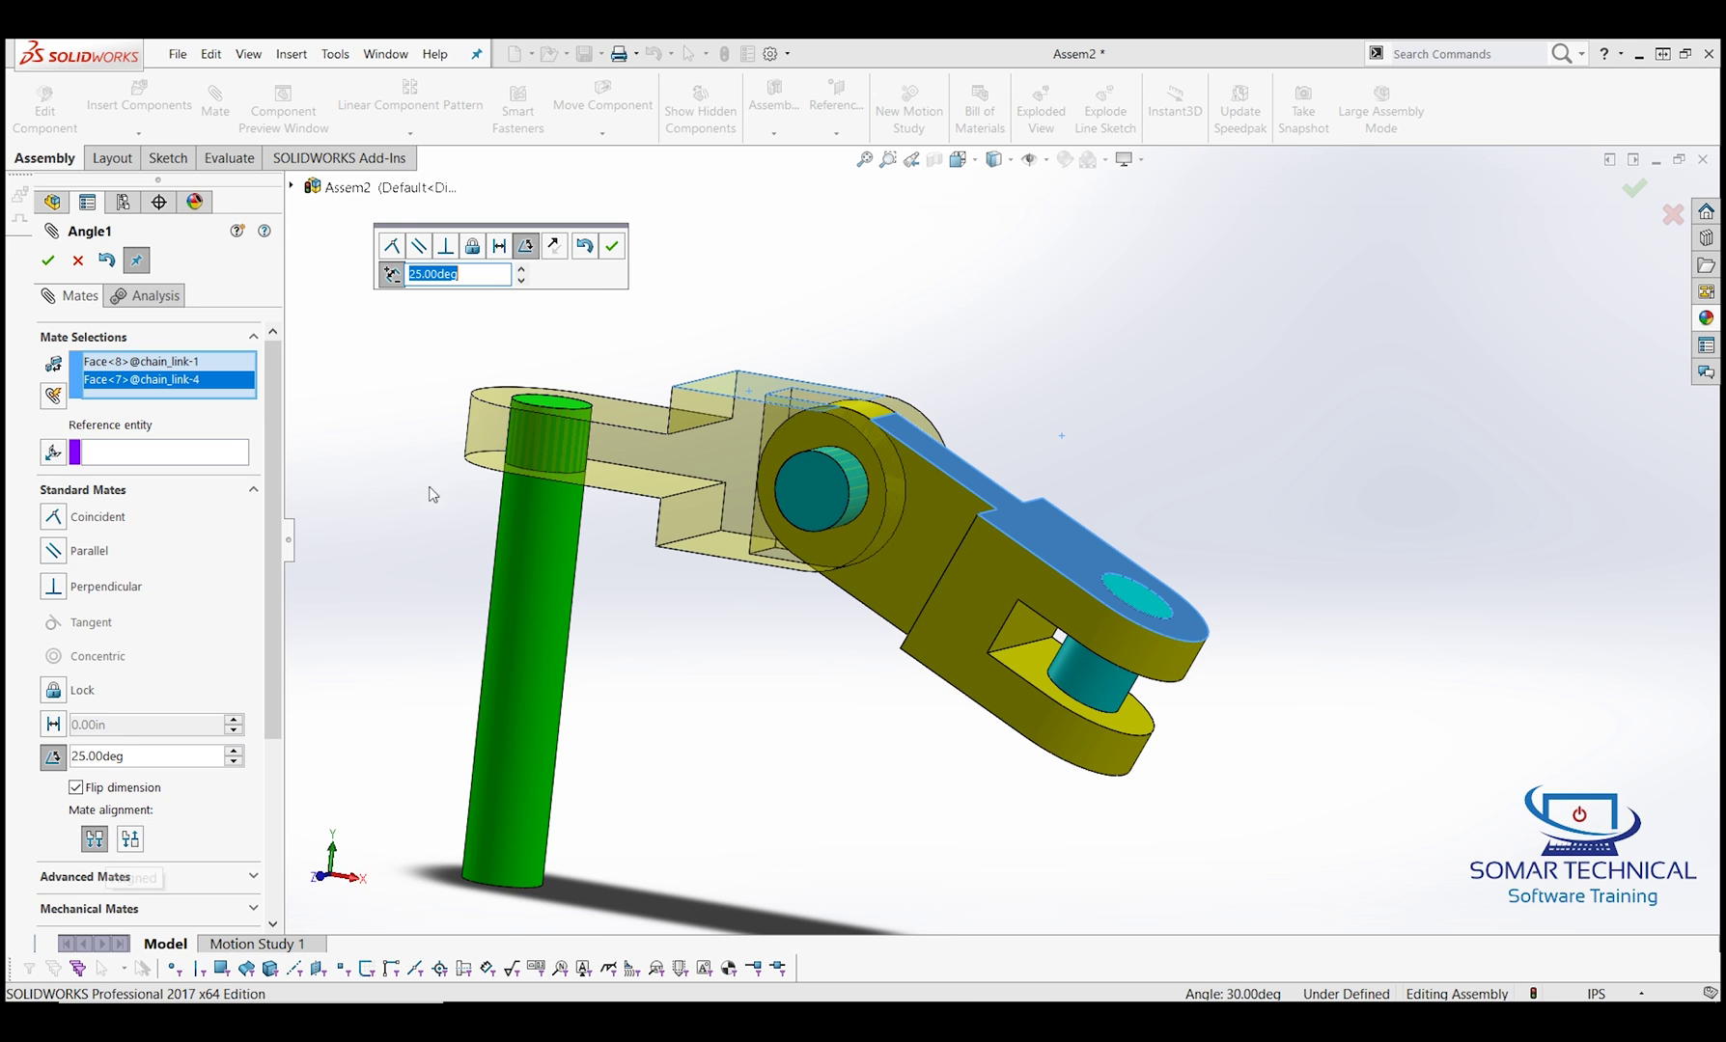
pyautogui.click(611, 245)
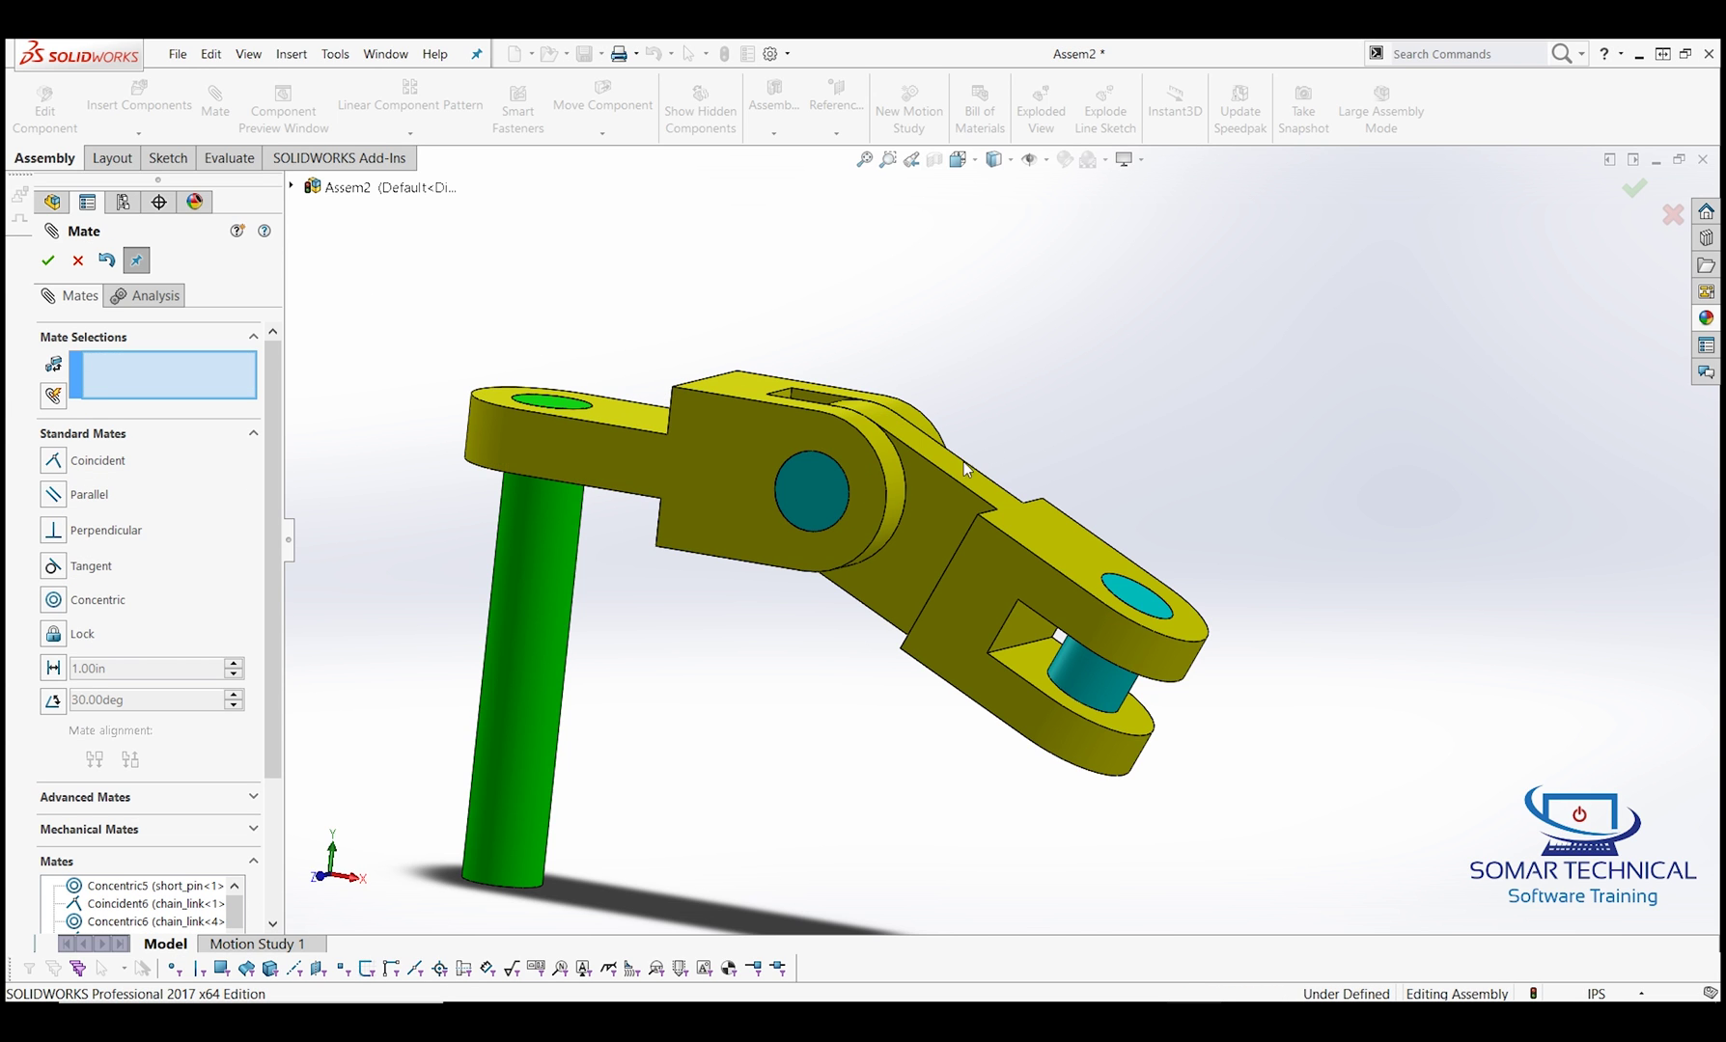
pyautogui.click(48, 260)
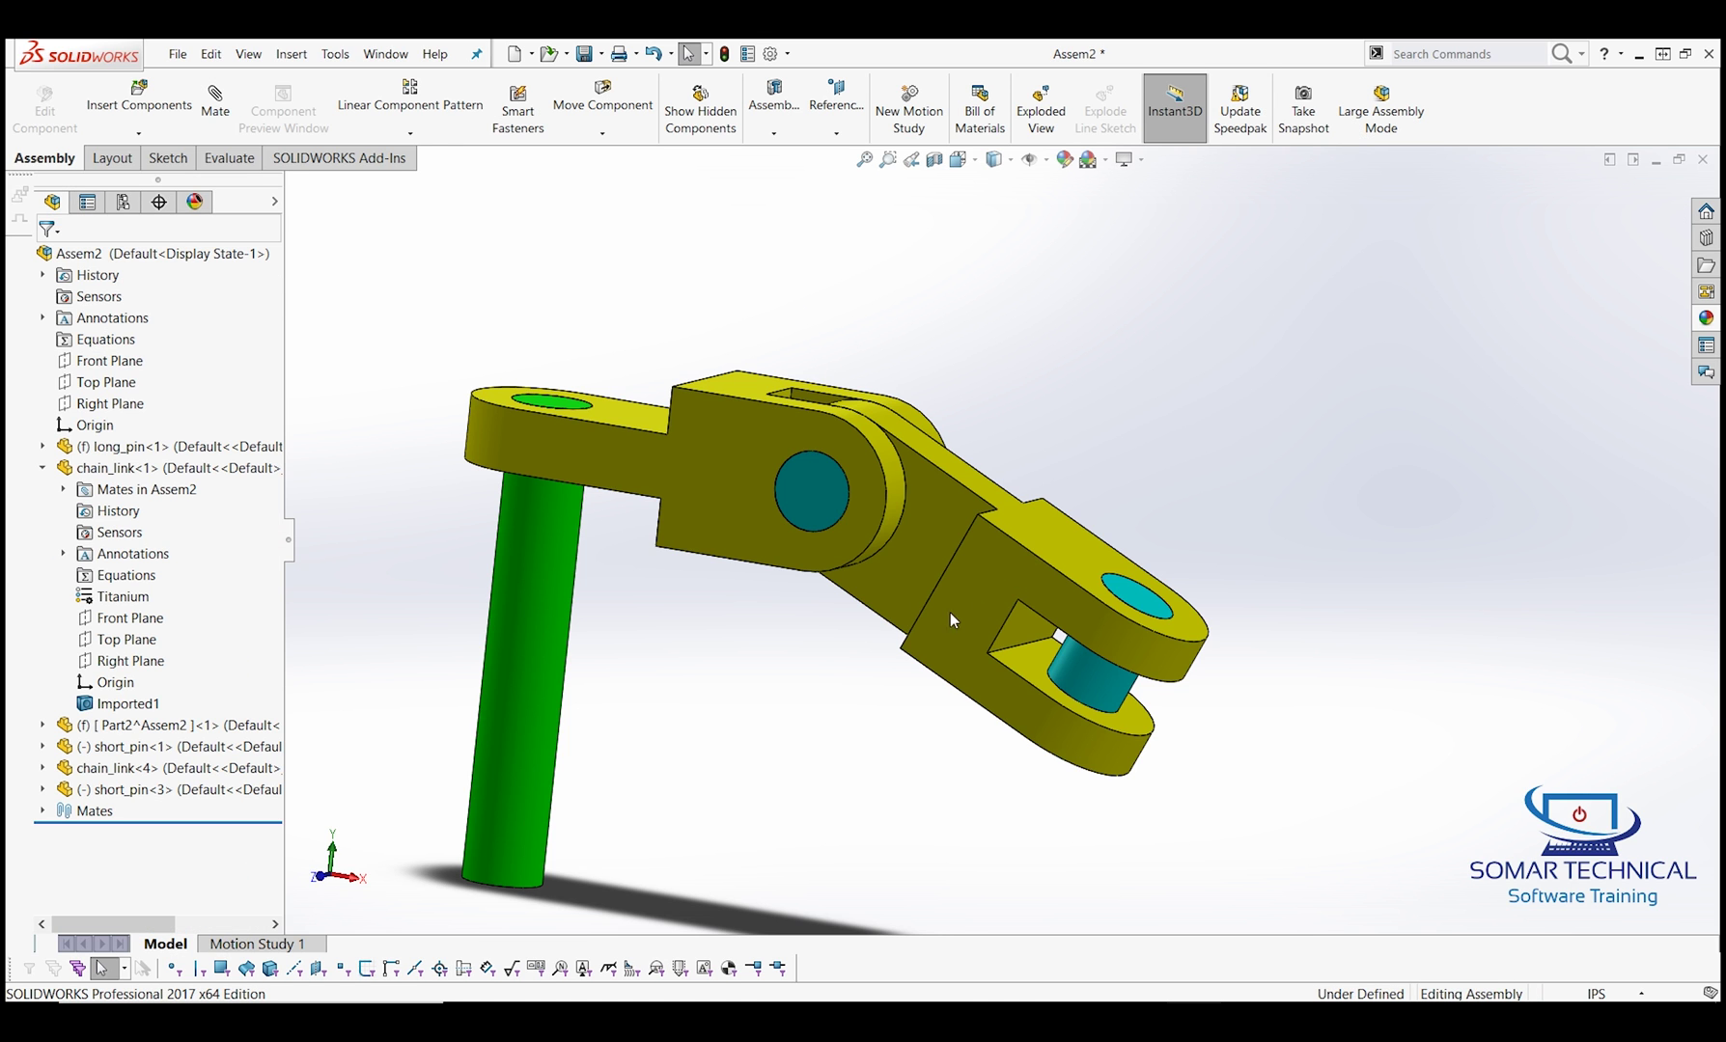
# Step: Add copies of chain_link and short_pin beside the existing assembly
pyautogui.moveTo(920, 520); pyautogui.dragTo(1216, 415)
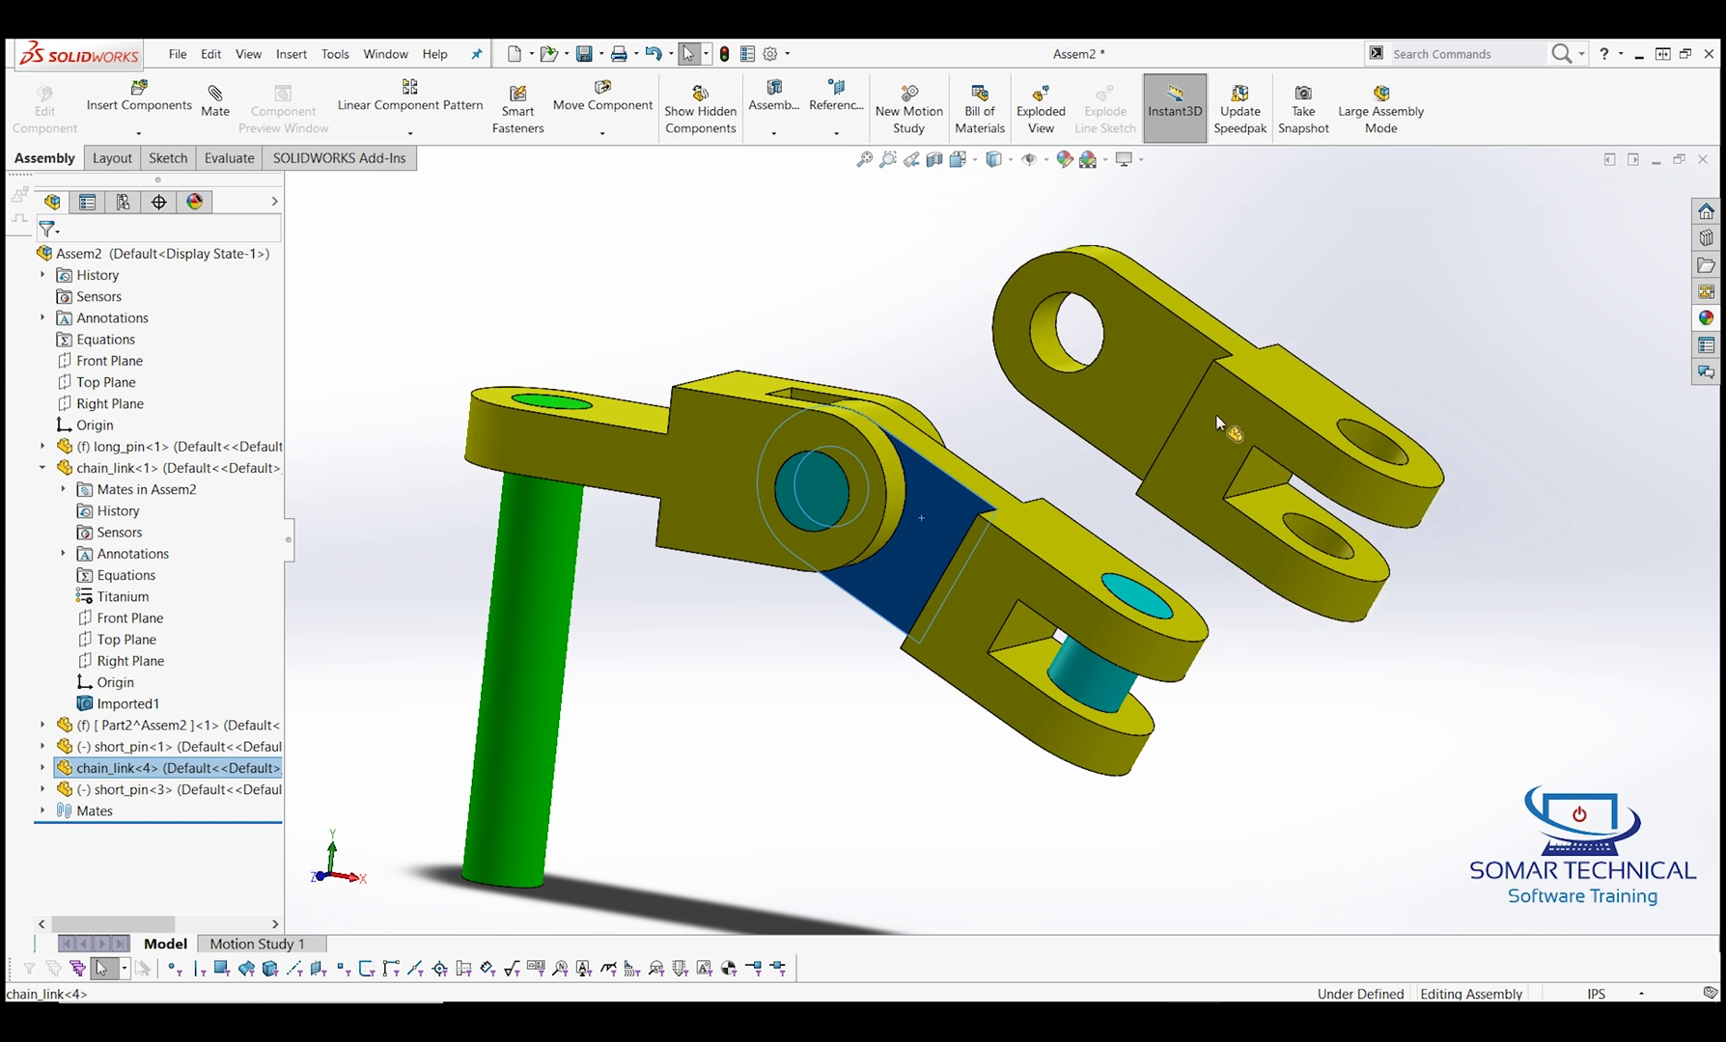
pyautogui.click(1427, 771)
pyautogui.keyDown('ctrl'); pyautogui.moveTo(1097, 702); pyautogui.dragTo(1474, 761); pyautogui.keyUp('ctrl')
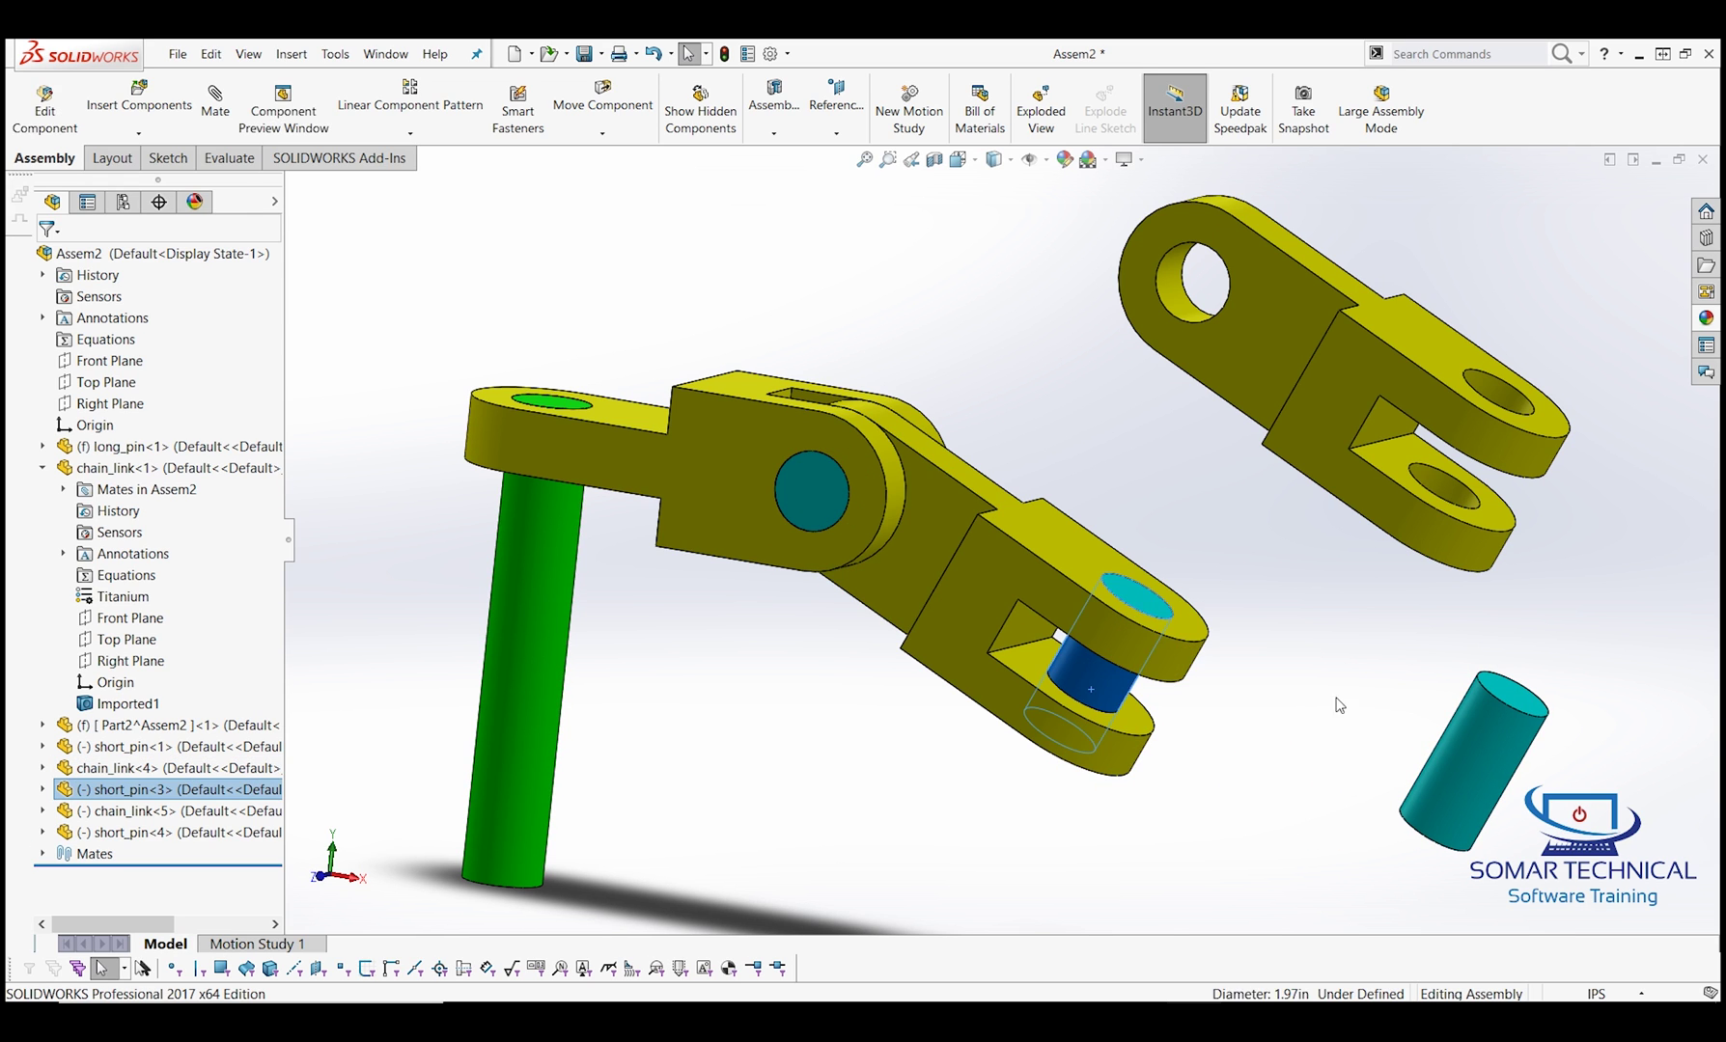
pyautogui.click(1343, 709)
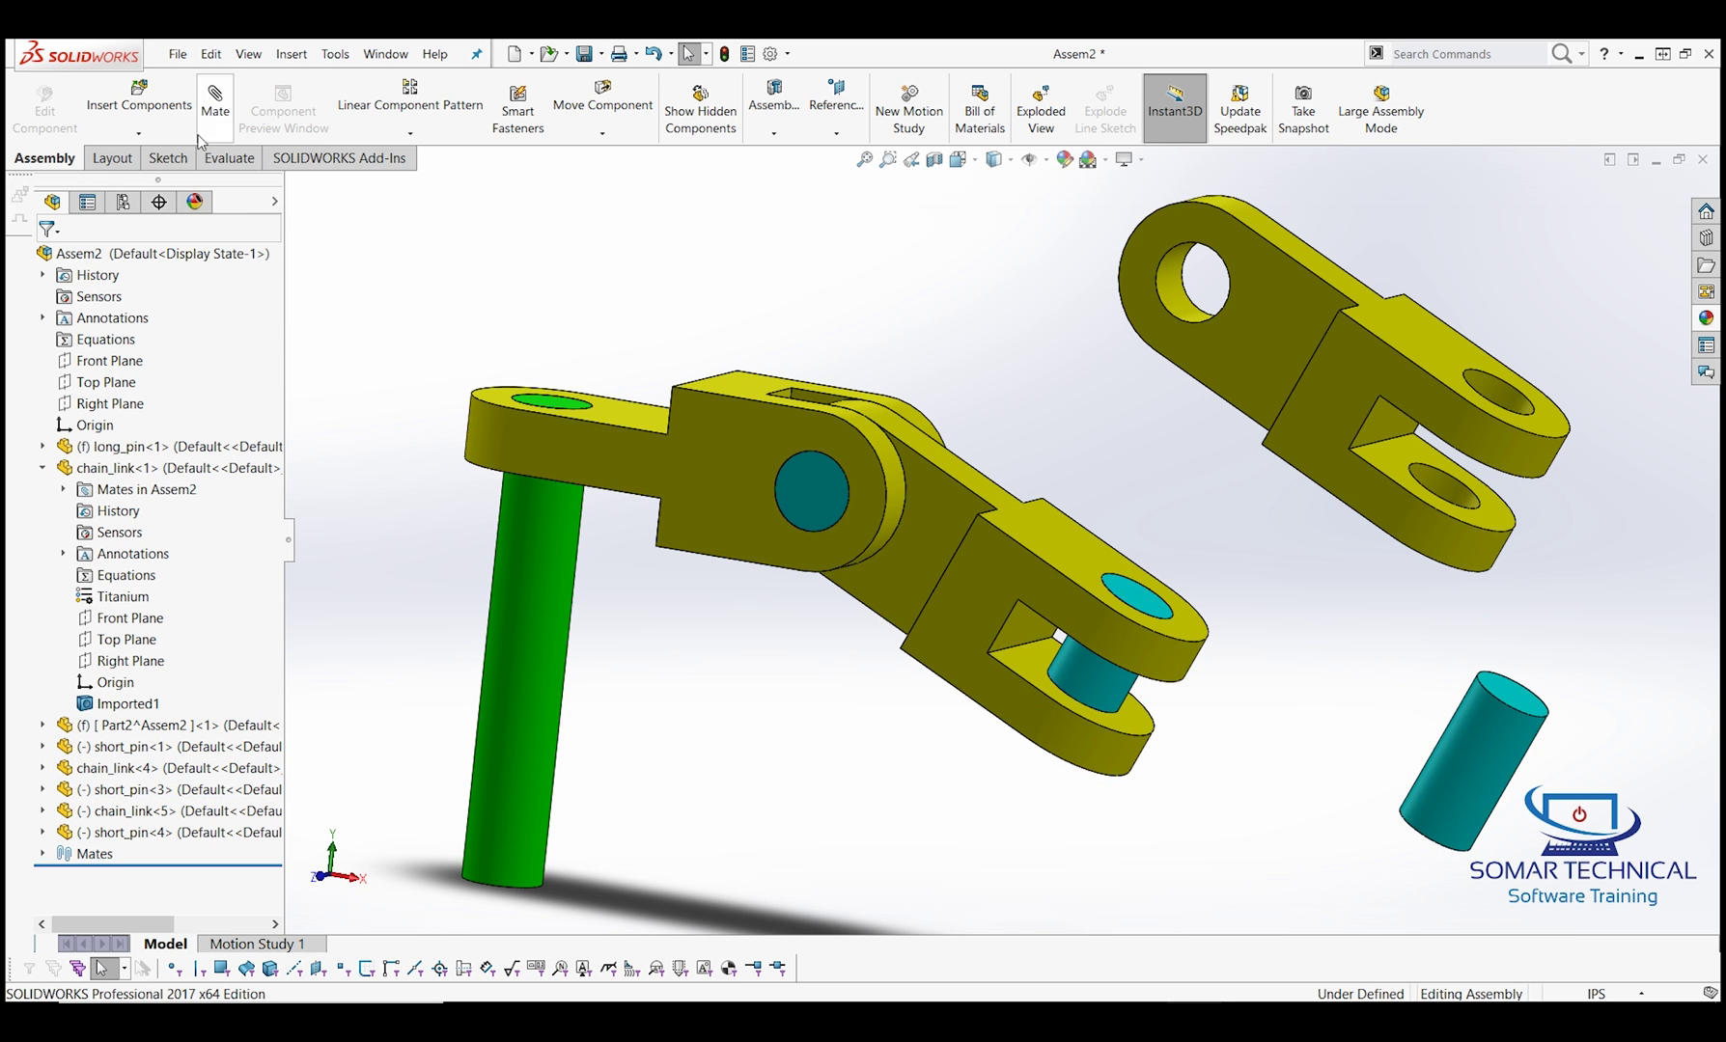
# Step: Mate the new link concentric with the short pin and coincident with the middle link's side face
pyautogui.click(215, 98)
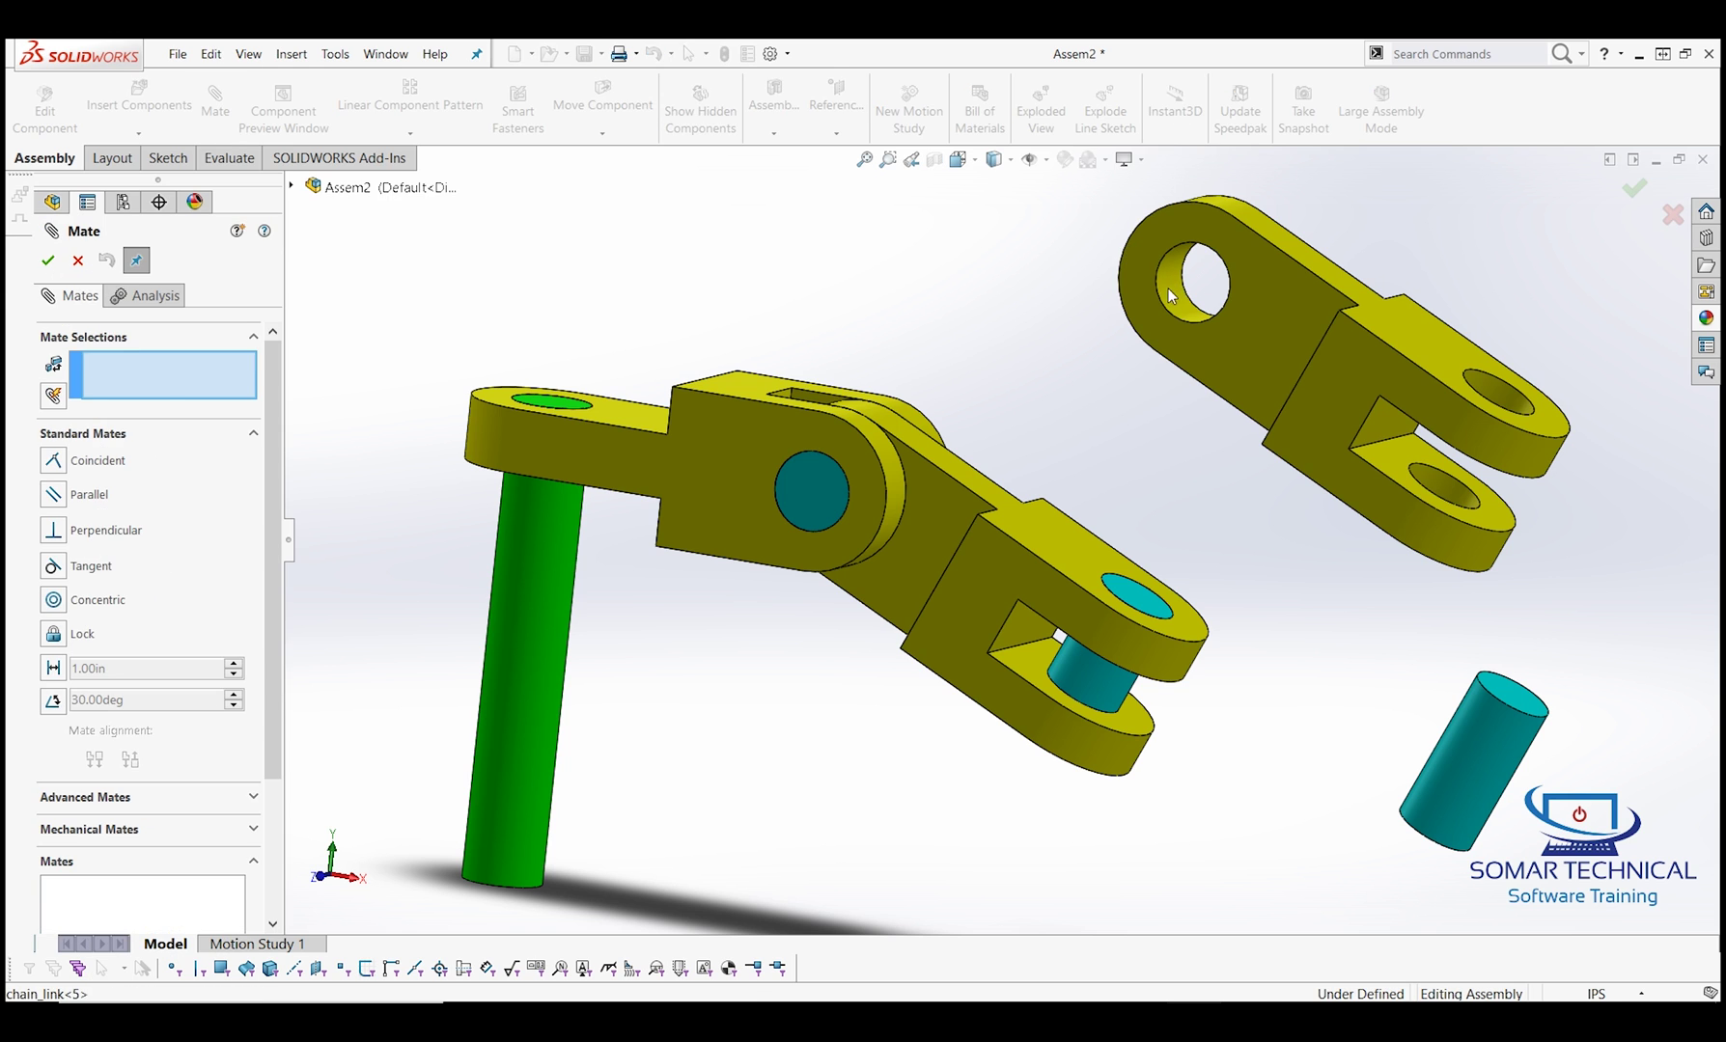
pyautogui.click(1170, 295)
pyautogui.click(1103, 678)
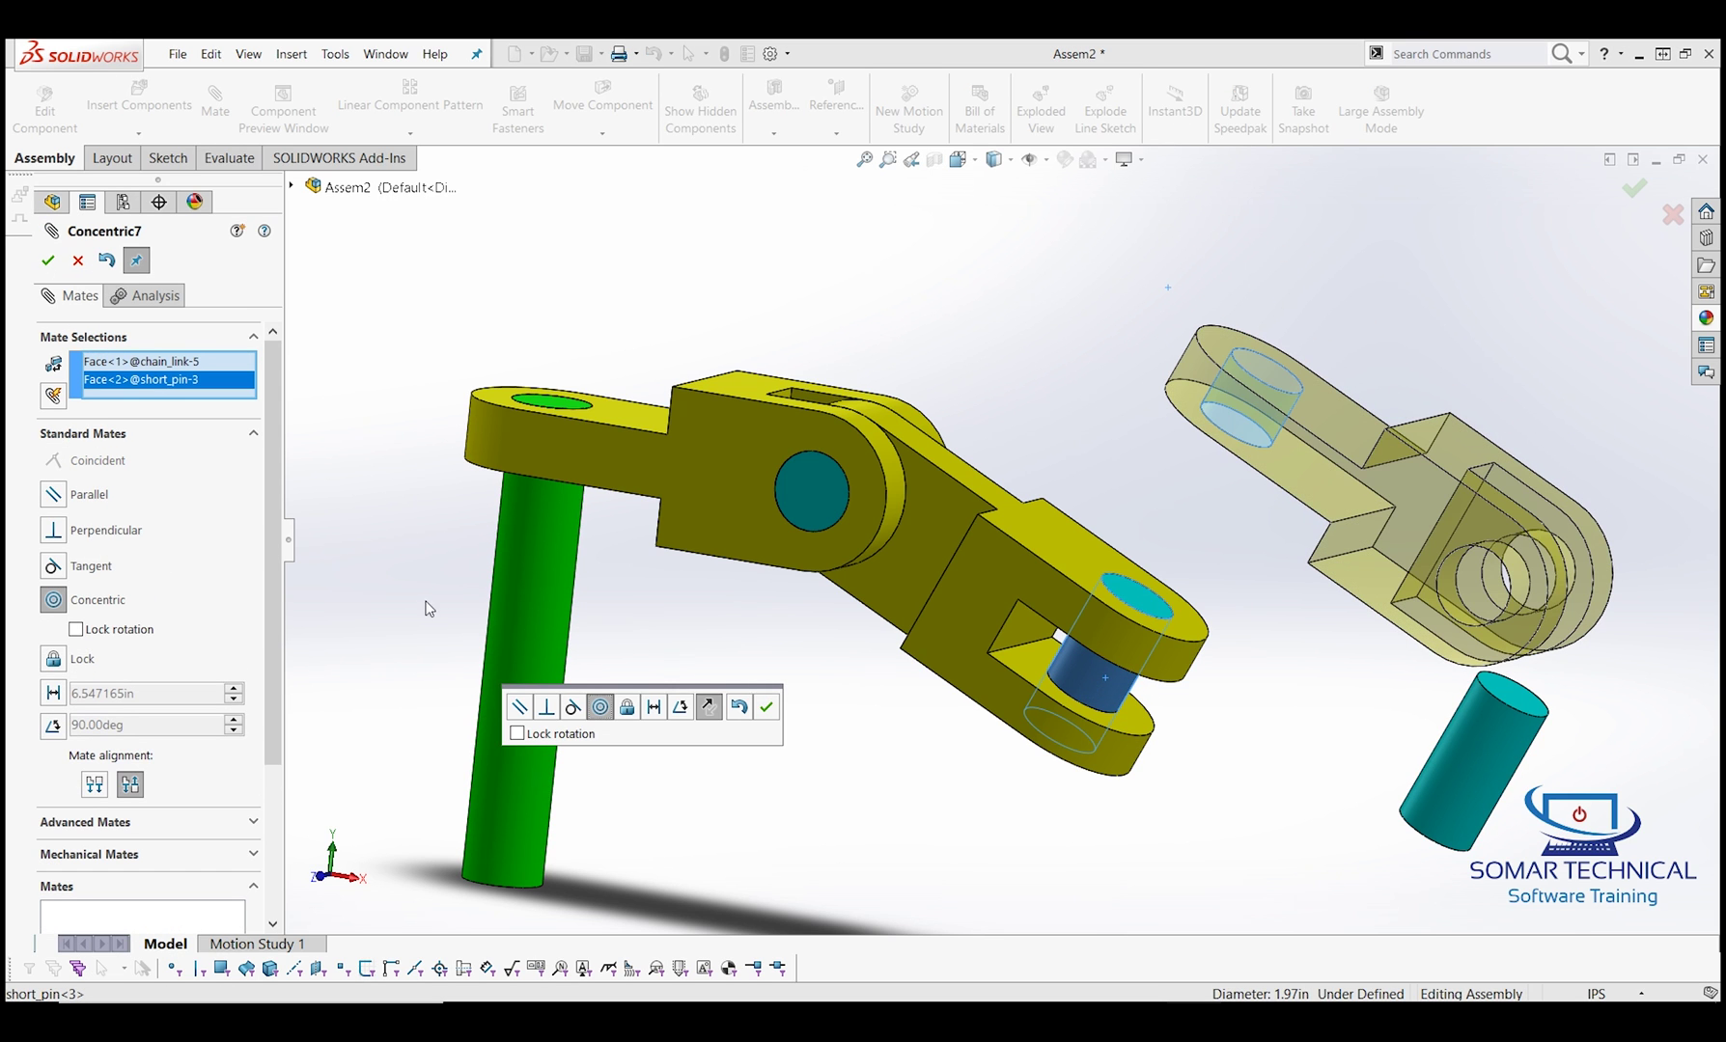
pyautogui.click(761, 709)
pyautogui.click(1032, 663)
pyautogui.moveTo(1196, 553); pyautogui.dragTo(1340, 448, button='middle')
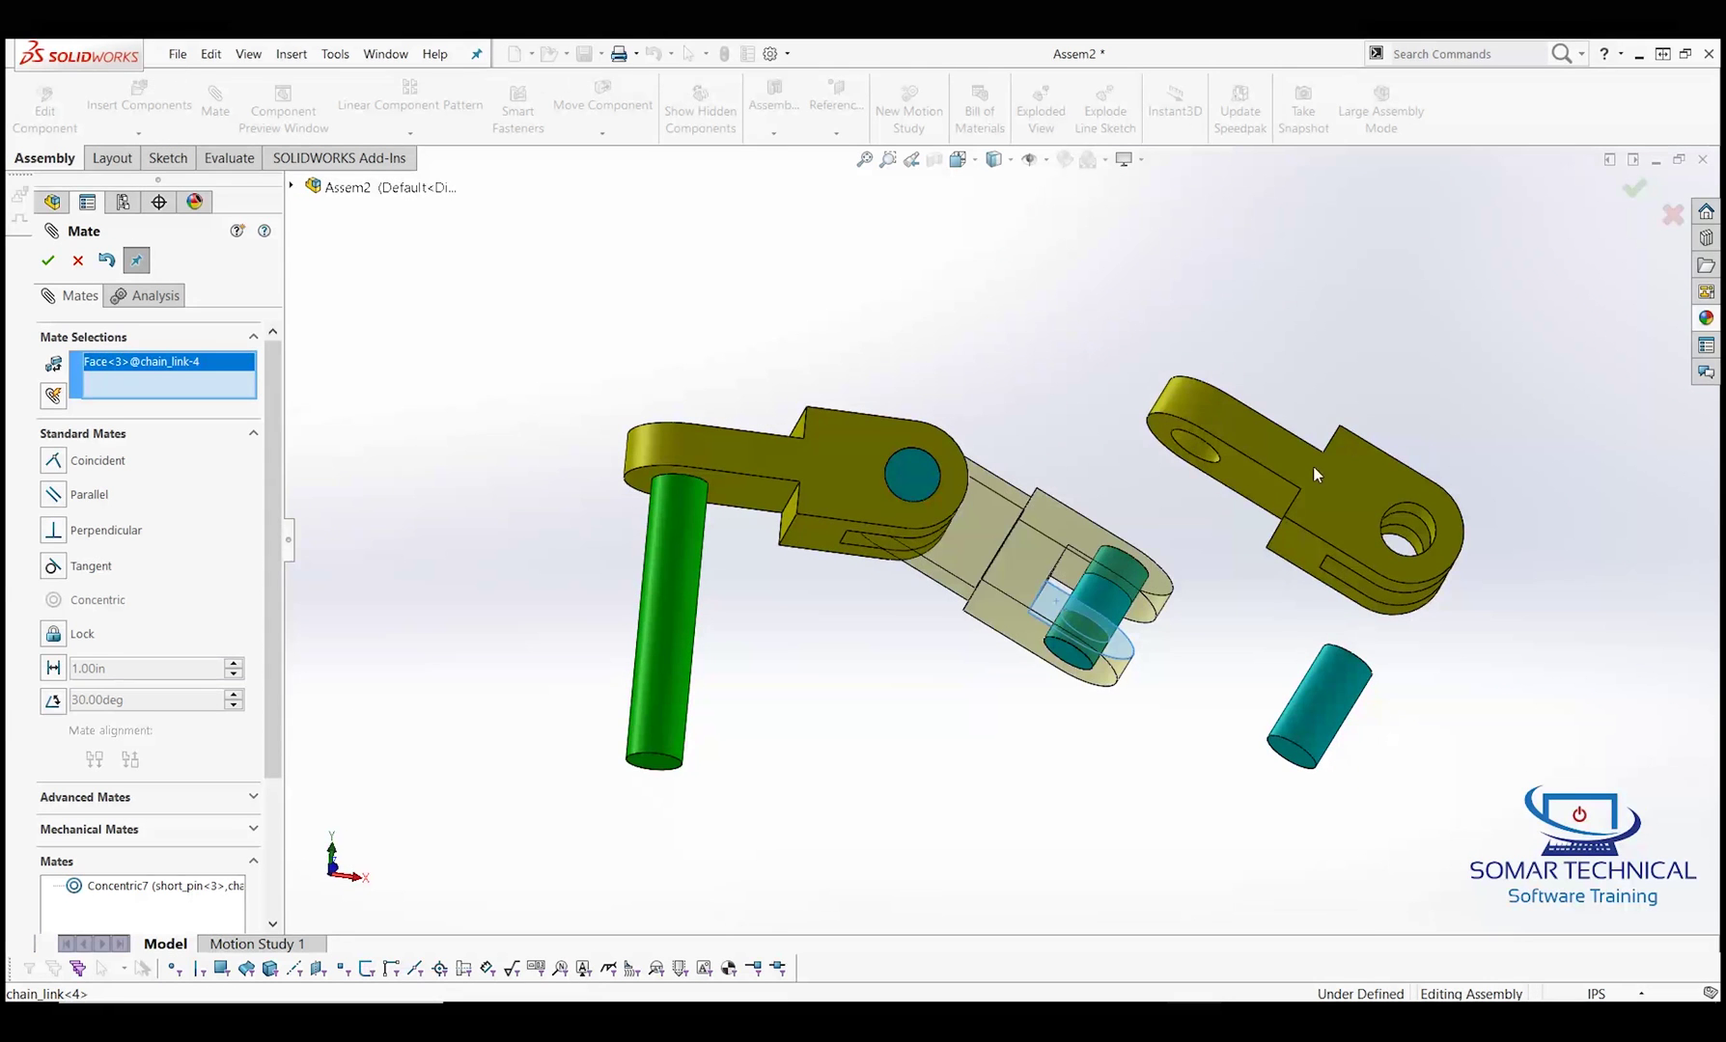
pyautogui.click(1266, 495)
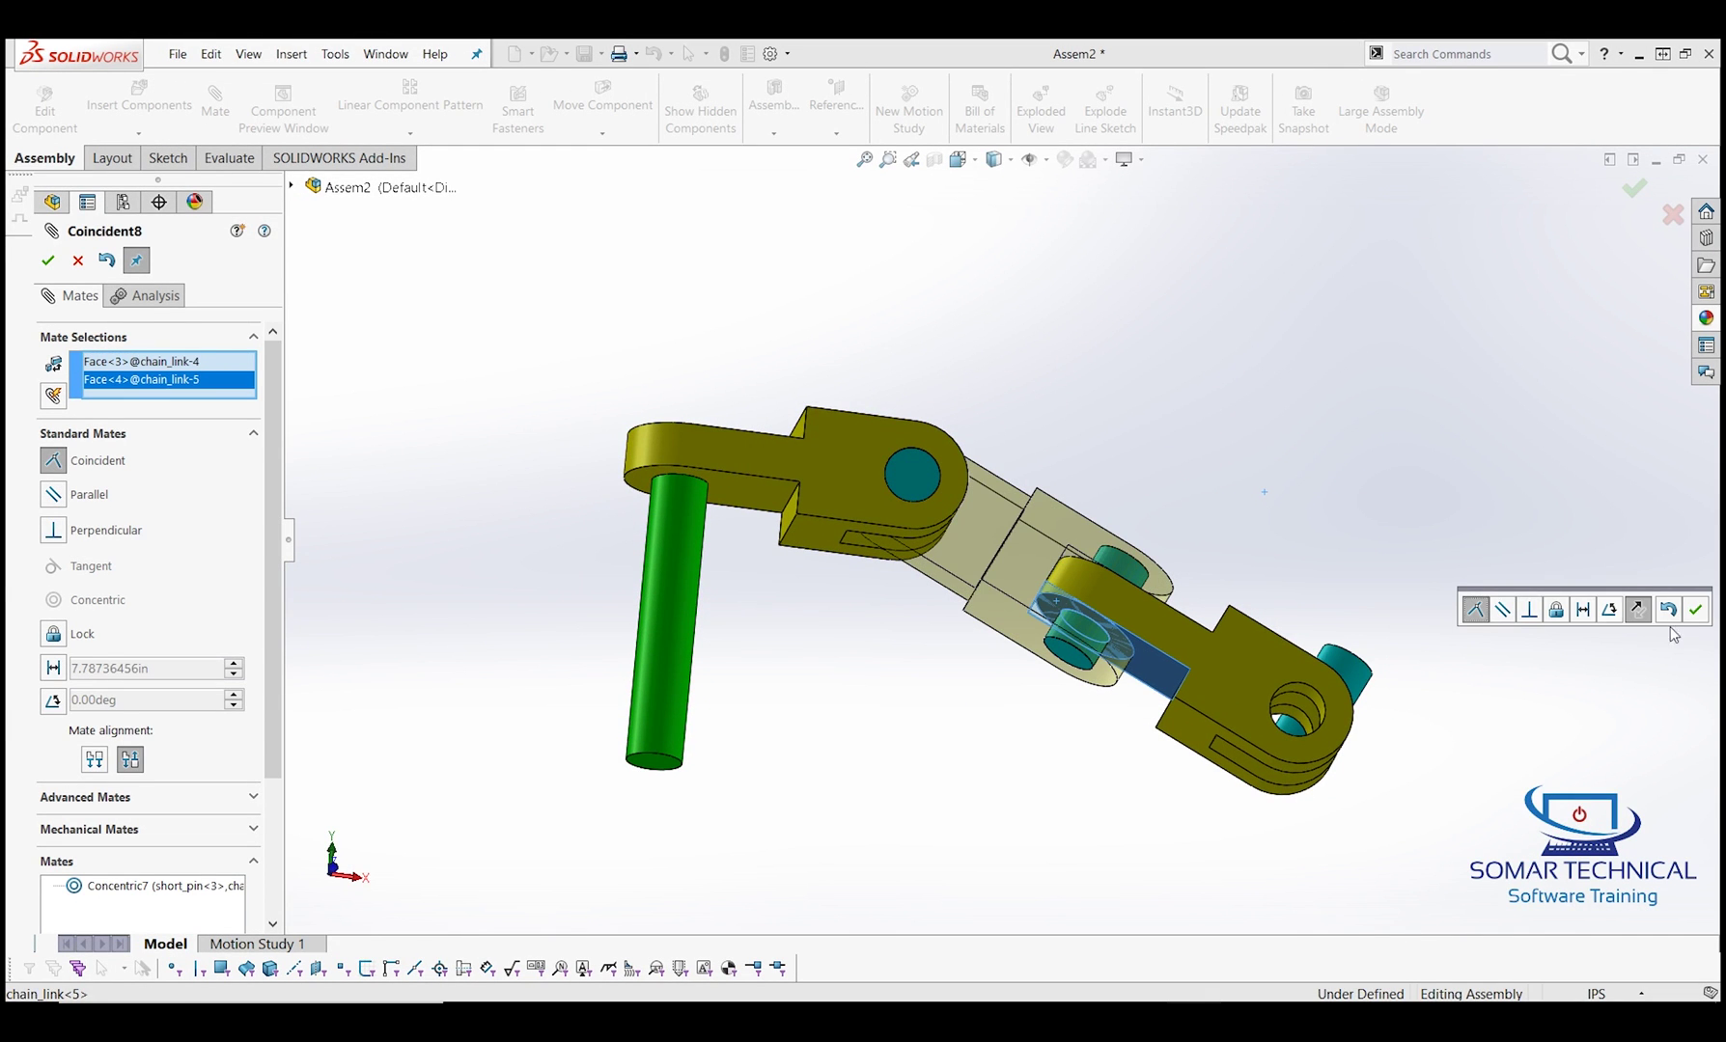
pyautogui.click(1695, 609)
pyautogui.scroll(-5, 1399, 724)
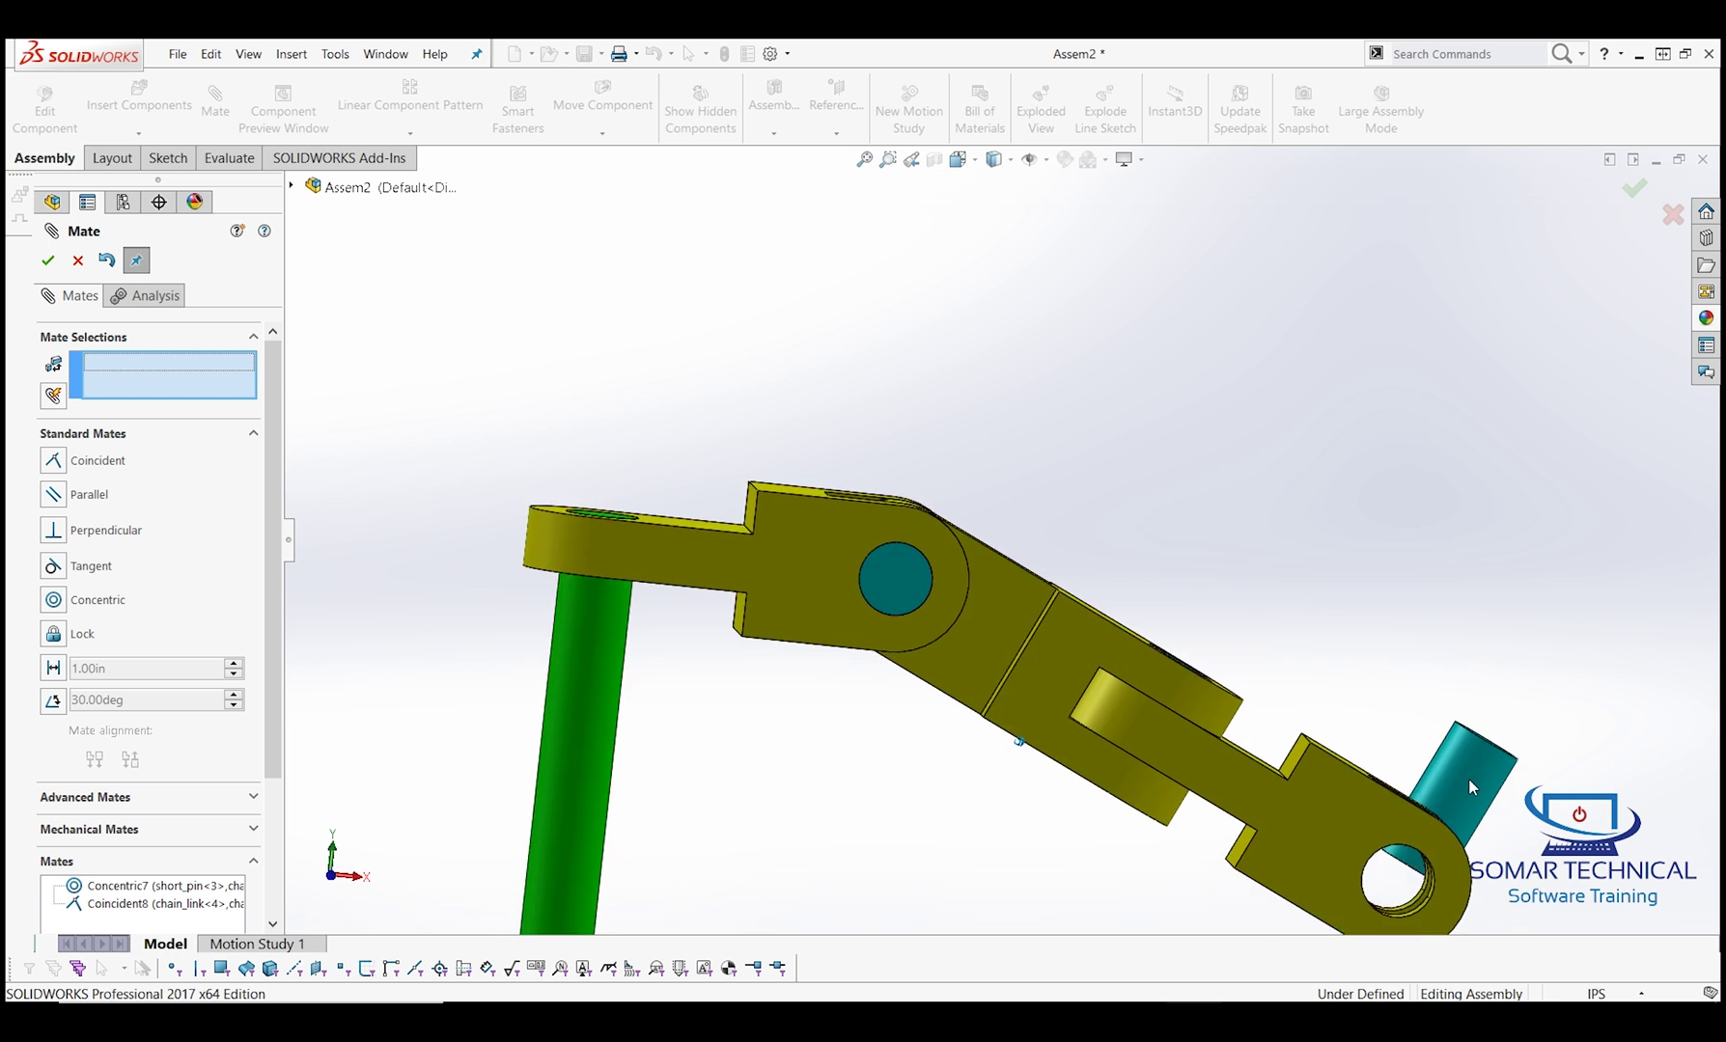
# Step: Seat the new short pin concentric and flush in the new link's end hole, then bring up the exam PDF
pyautogui.click(1464, 735)
pyautogui.moveTo(1416, 864); pyautogui.dragTo(1280, 802, button='middle')
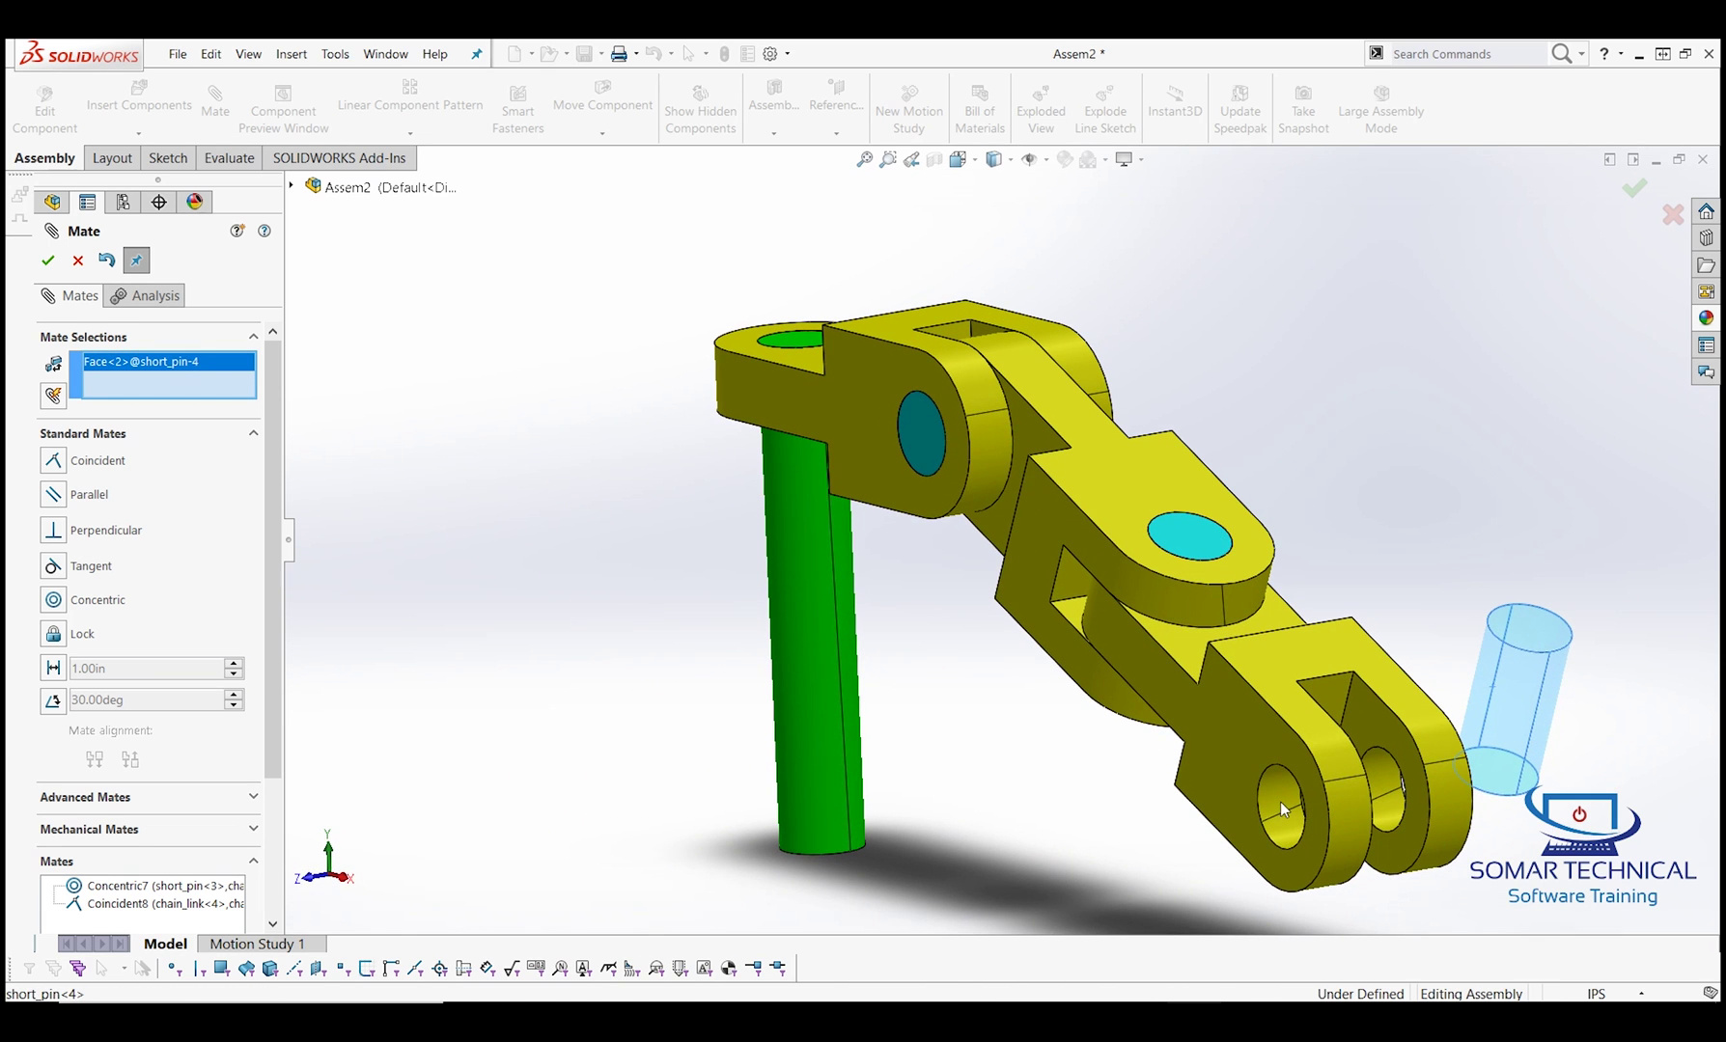
pyautogui.click(1280, 801)
pyautogui.click(1686, 754)
pyautogui.moveTo(1686, 754); pyautogui.dragTo(1394, 801, button='middle')
pyautogui.click(1400, 801)
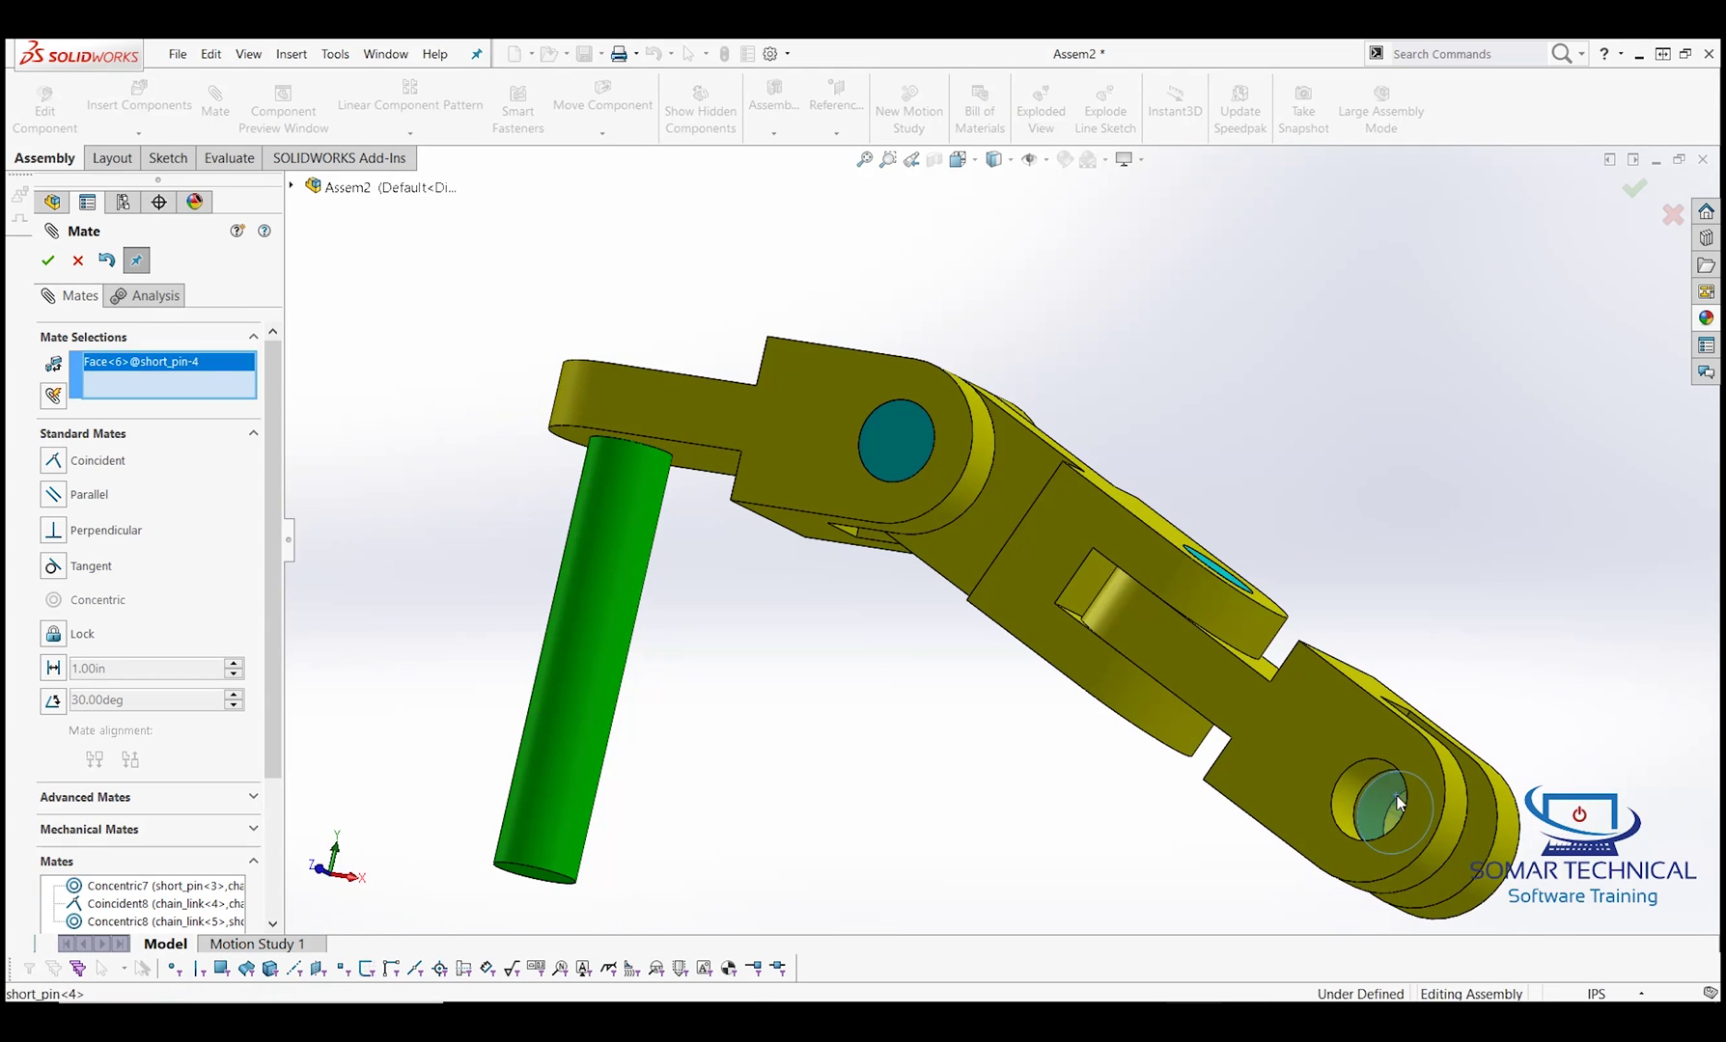
pyautogui.click(1289, 767)
pyautogui.click(1681, 731)
pyautogui.moveTo(1681, 731); pyautogui.dragTo(582, 758, button='middle')
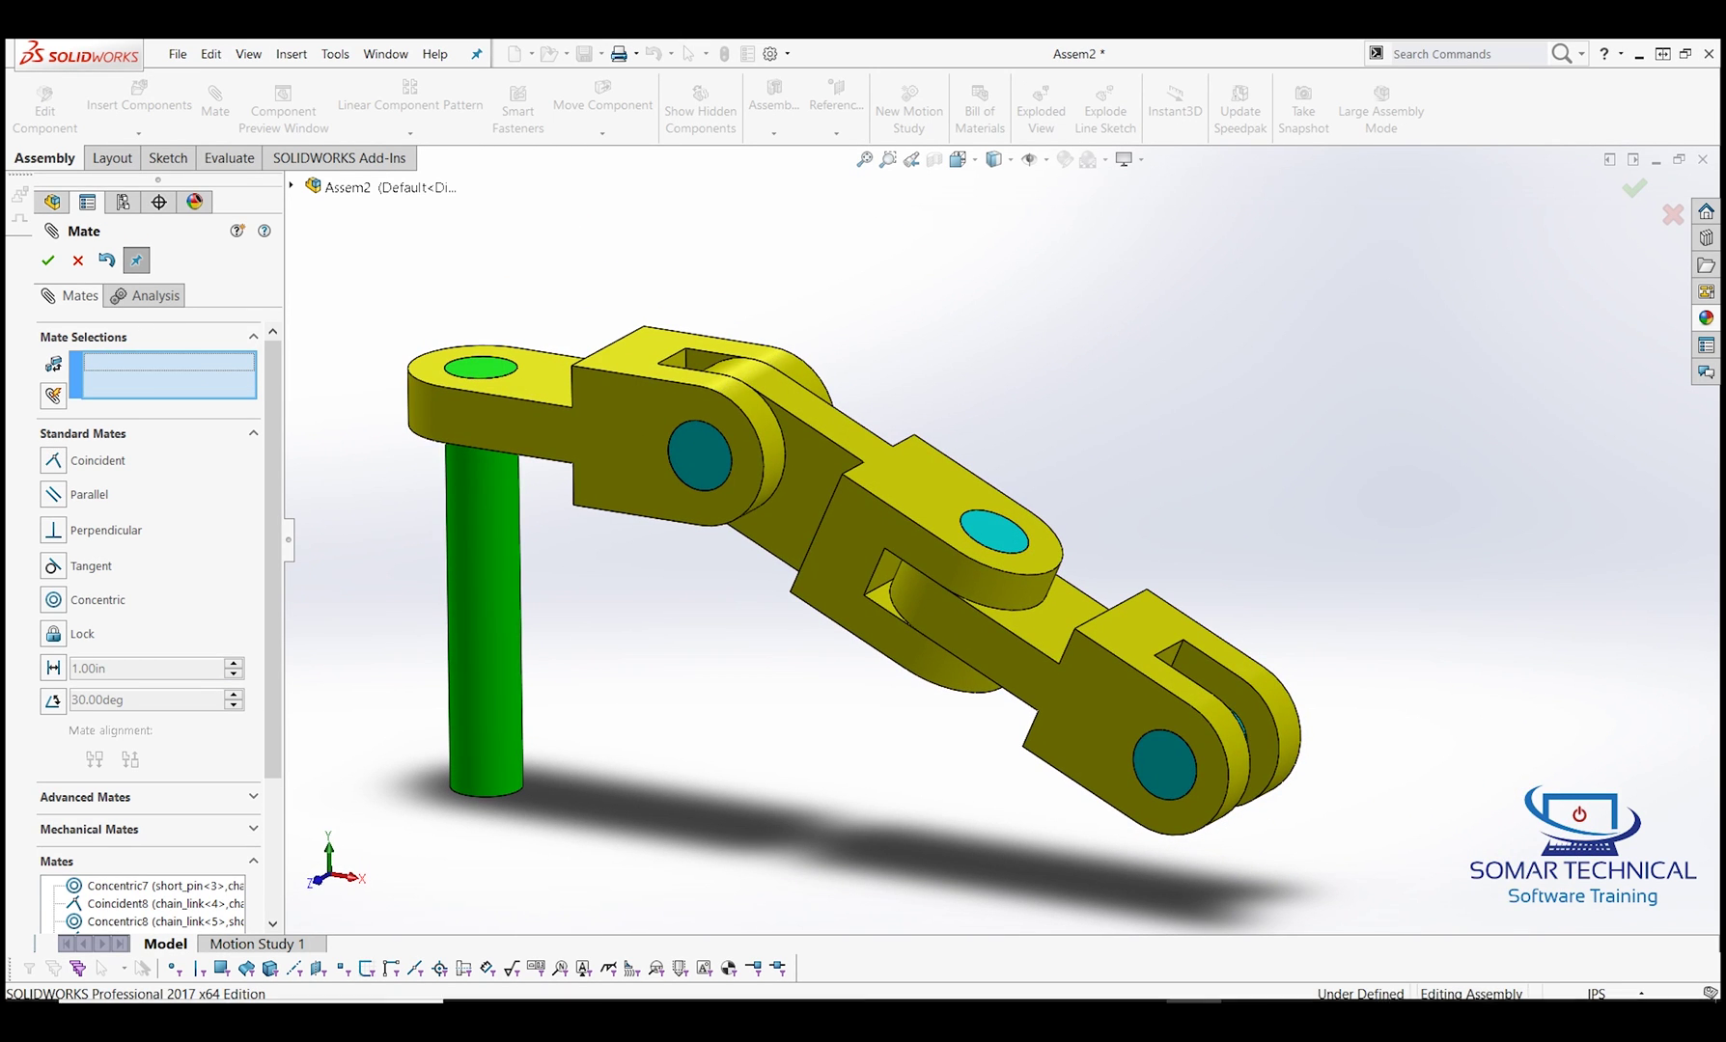
pyautogui.click(1247, 982)
pyautogui.hotkey('ctrl', '0')
# Step: Zoom in on the exam's chain-link assembly drawing, then hide Acrobat
pyautogui.scroll(3, 966, 356)
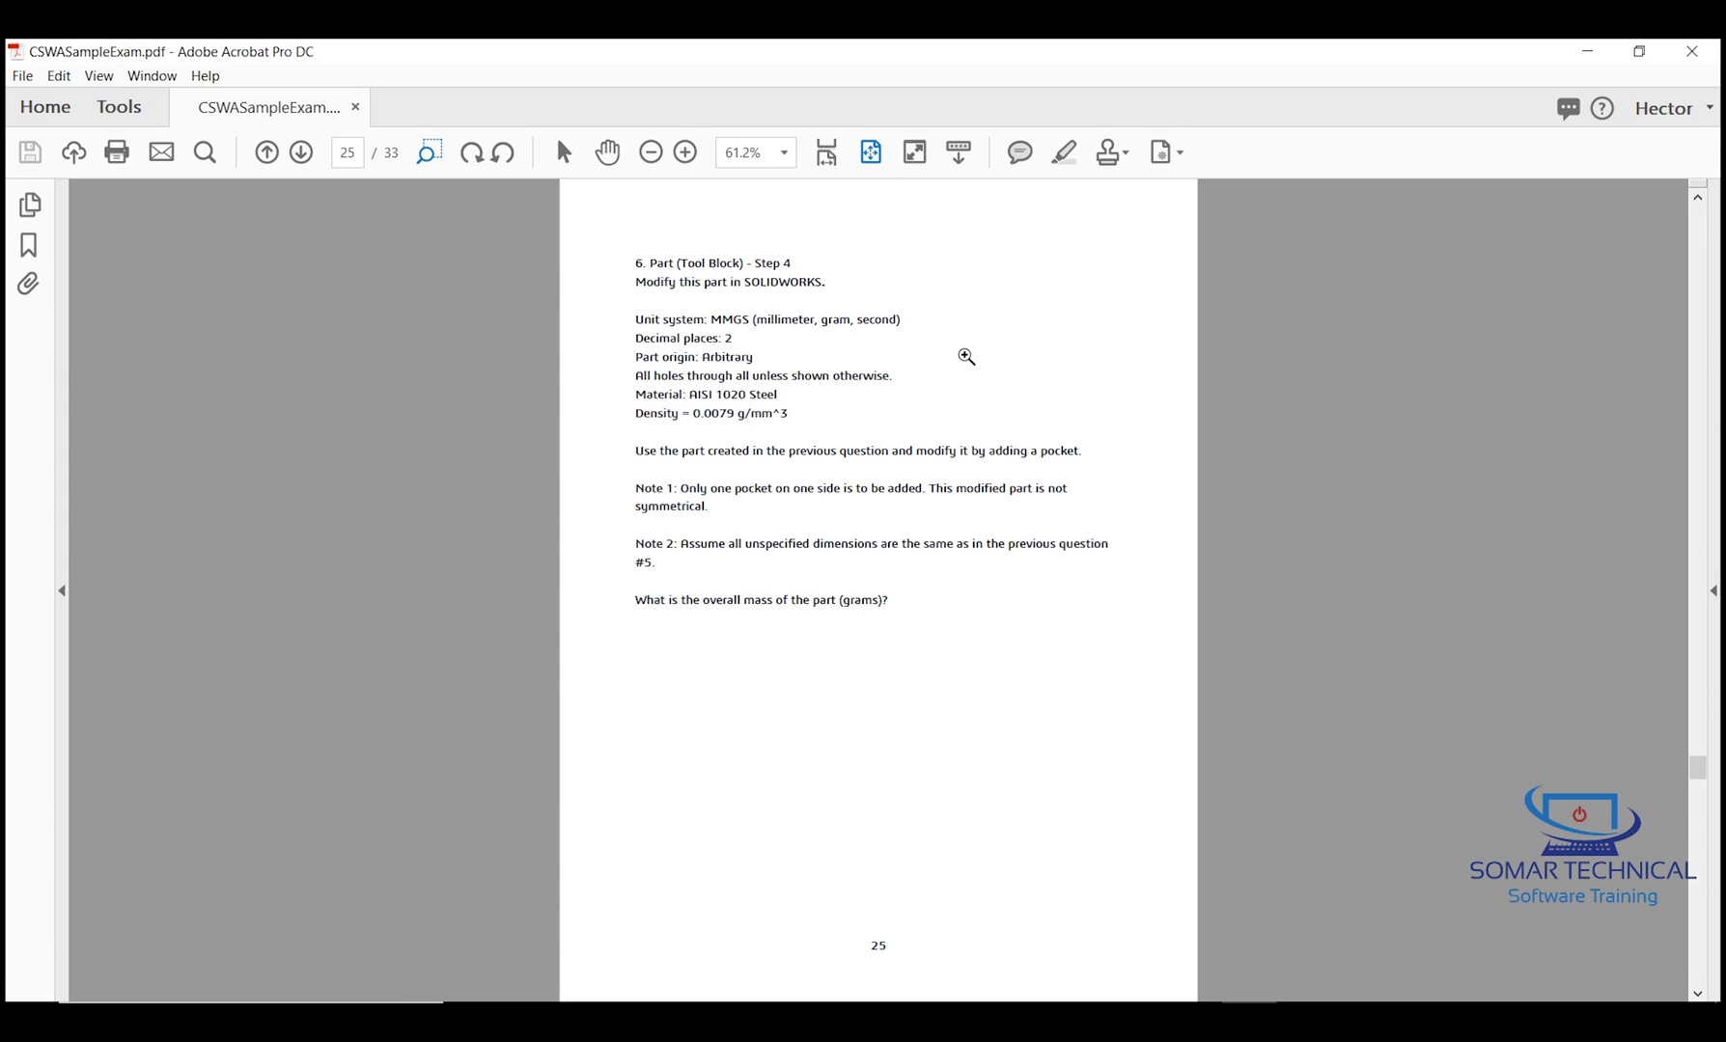
pyautogui.scroll(-1, 965, 356)
pyautogui.moveTo(592, 286); pyautogui.dragTo(1179, 616)
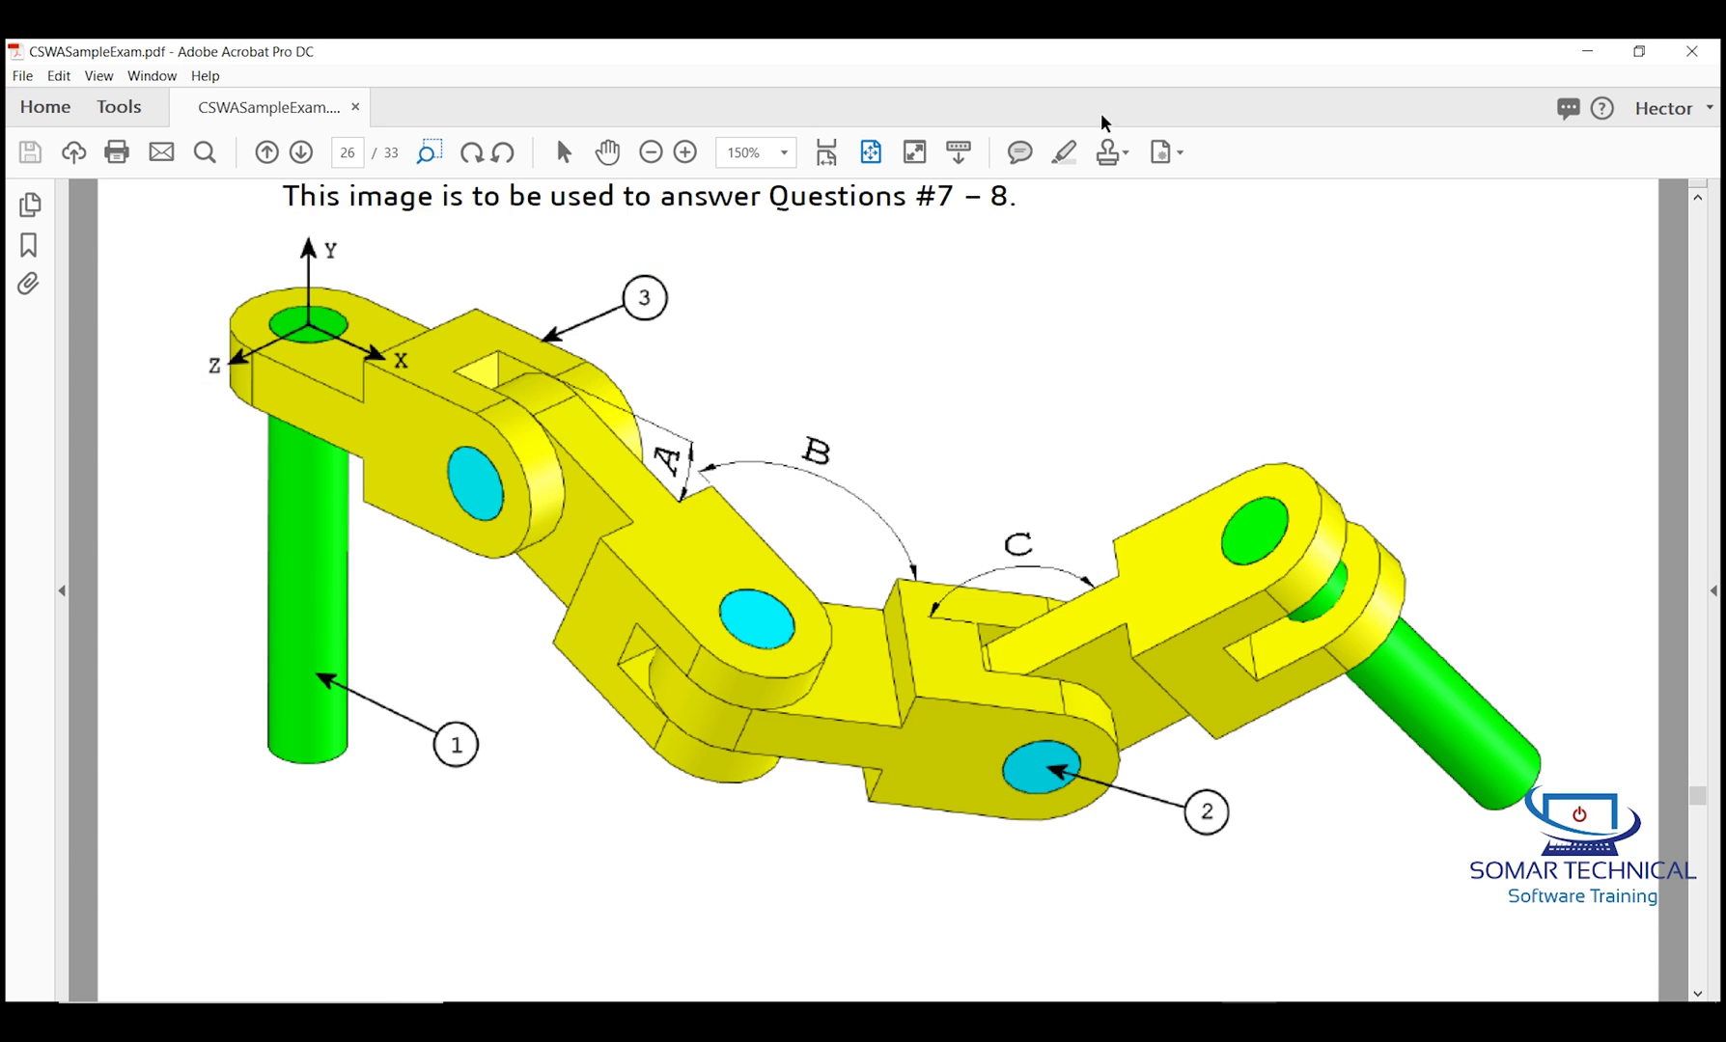
pyautogui.click(1587, 51)
# Step: Zoom in on page 27's required angles A = 25°, B = 125°, C = 130°, then return to SOLIDWORKS
pyautogui.moveTo(1254, 994)
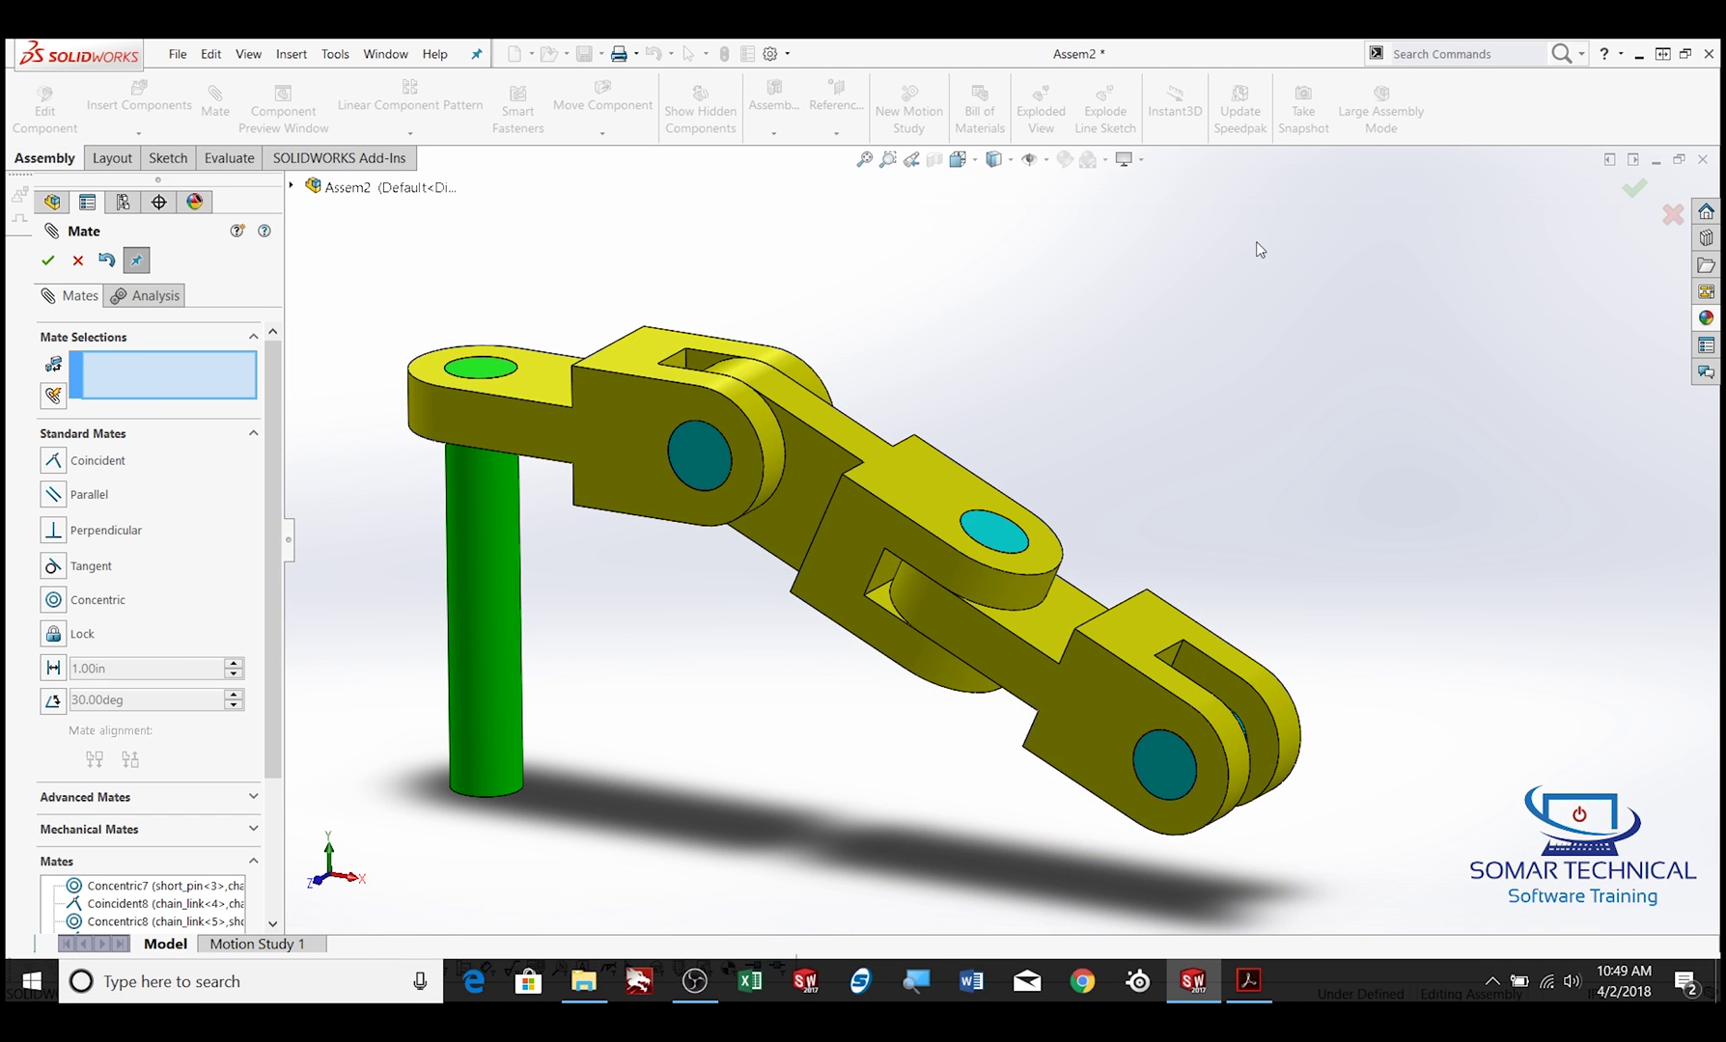
pyautogui.click(1251, 983)
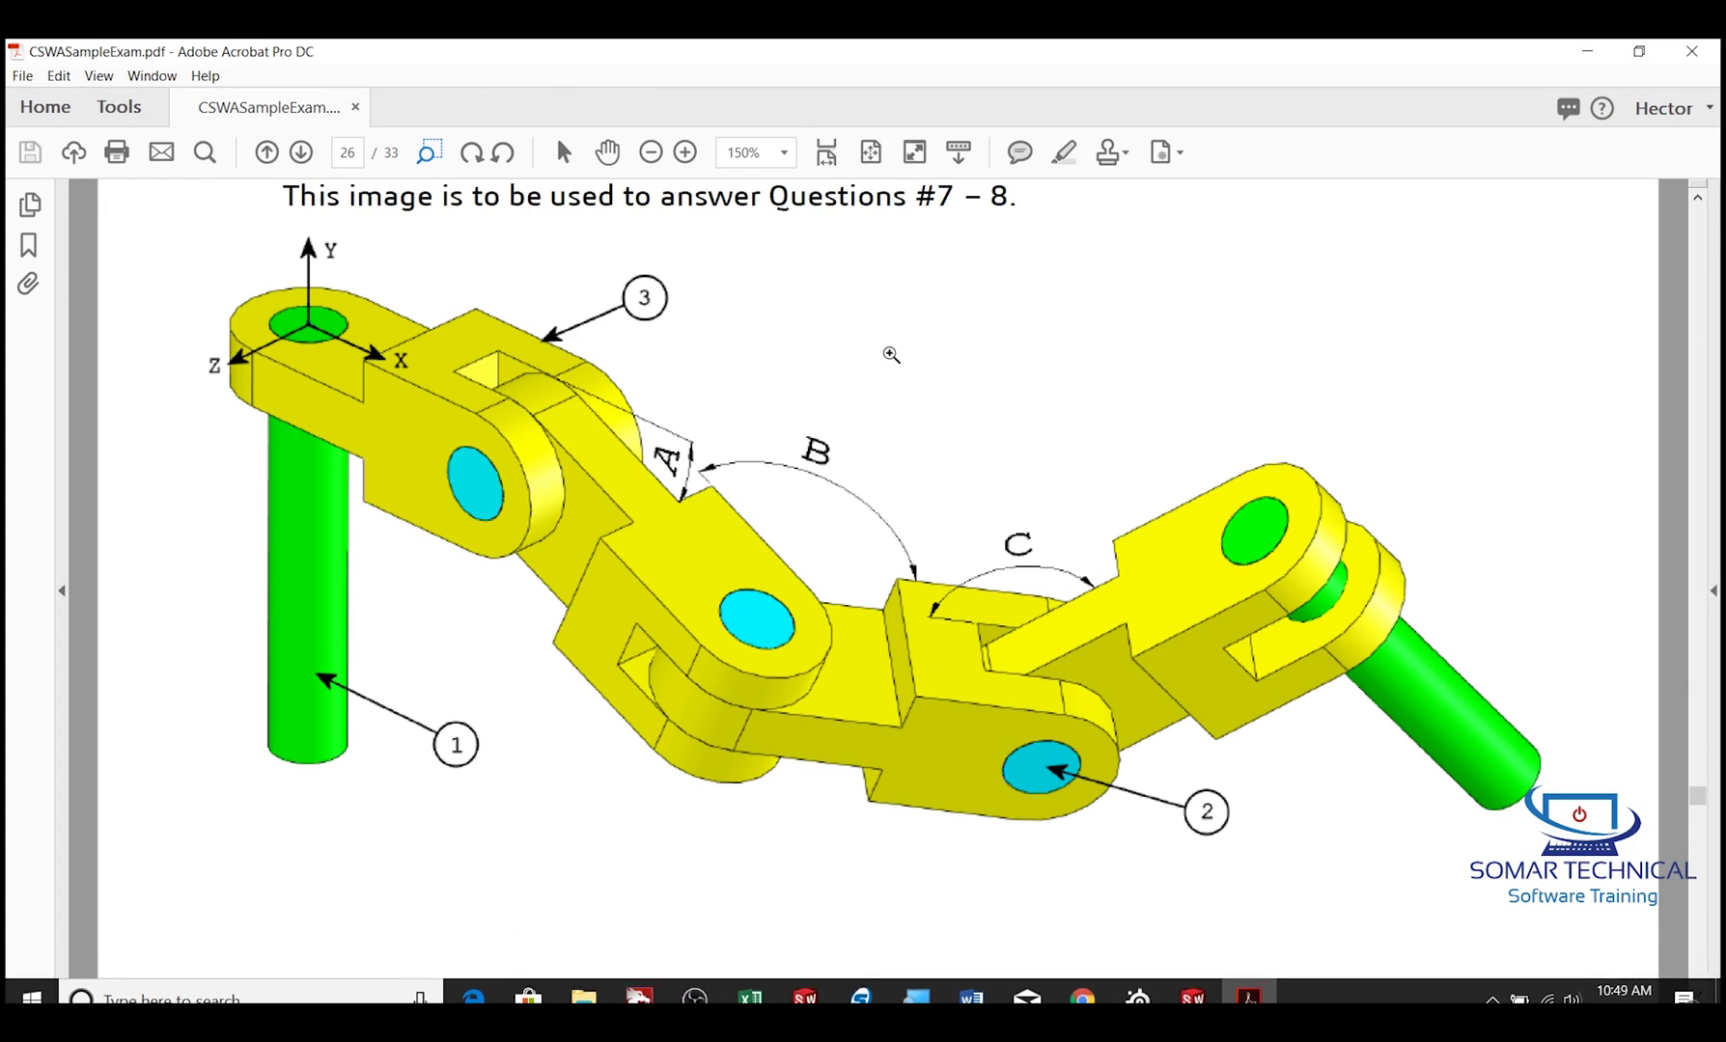
pyautogui.click(869, 151)
pyautogui.scroll(-1, 873, 193)
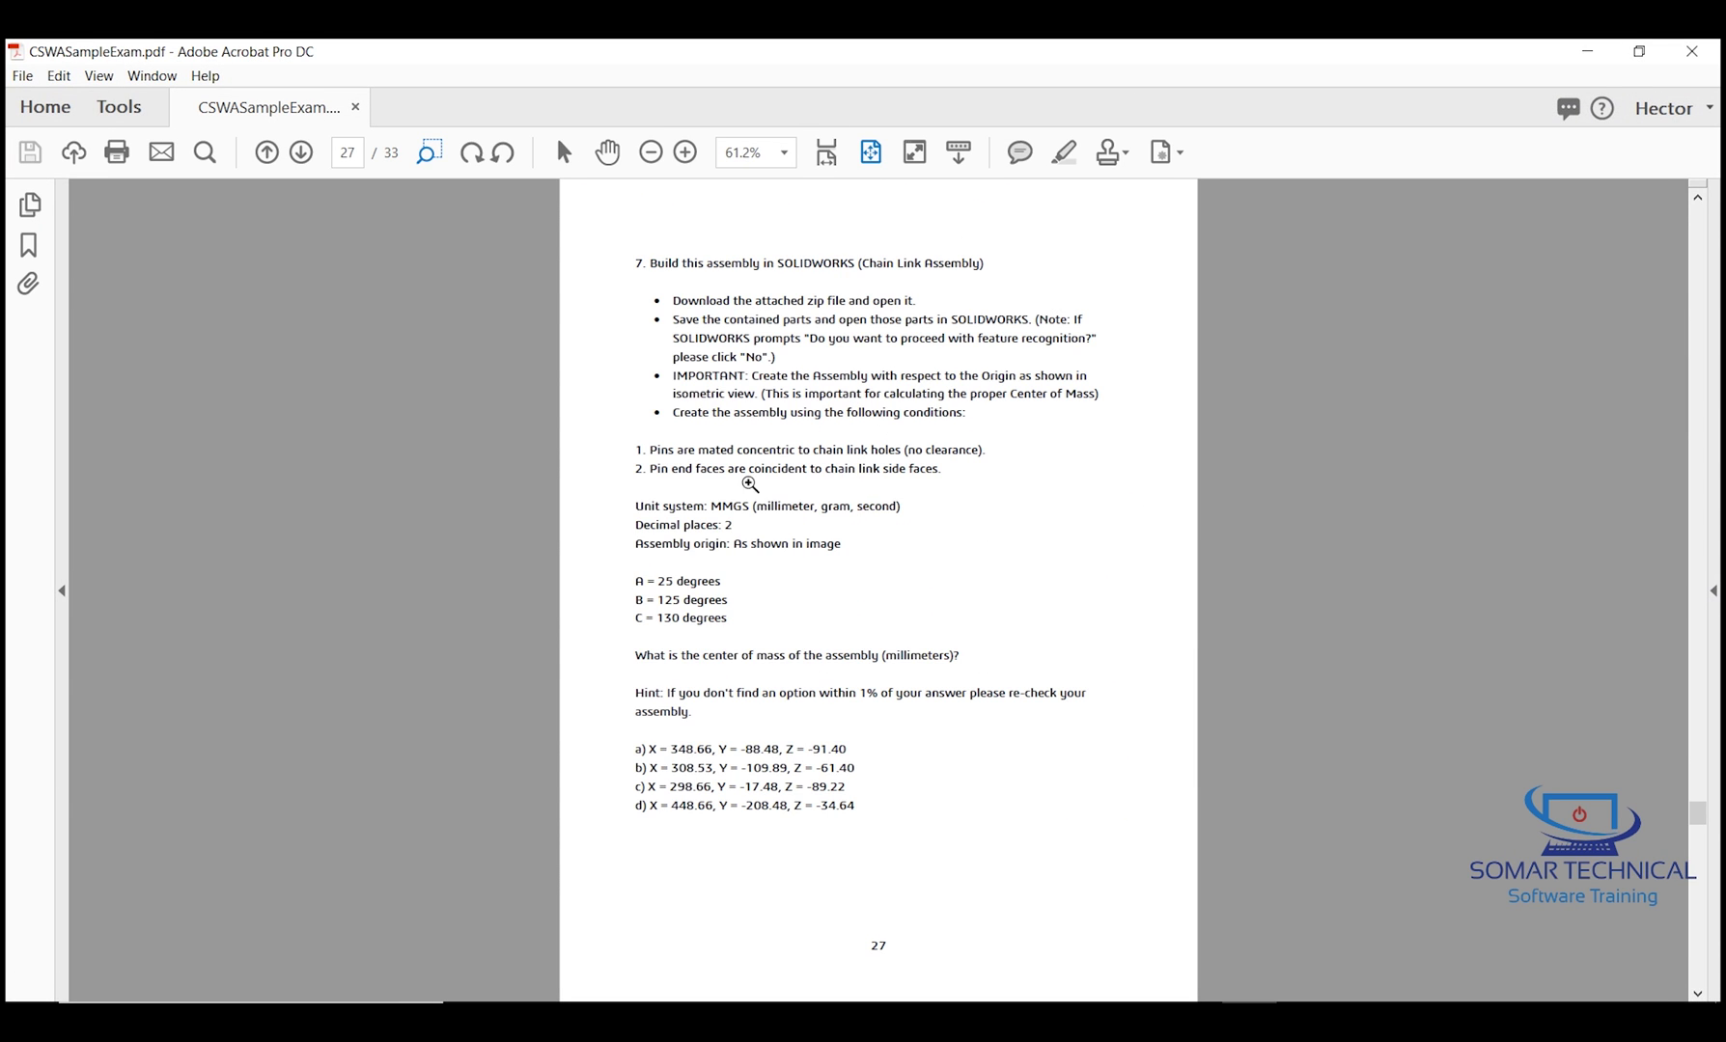
pyautogui.moveTo(995, 859); pyautogui.dragTo(429, 463)
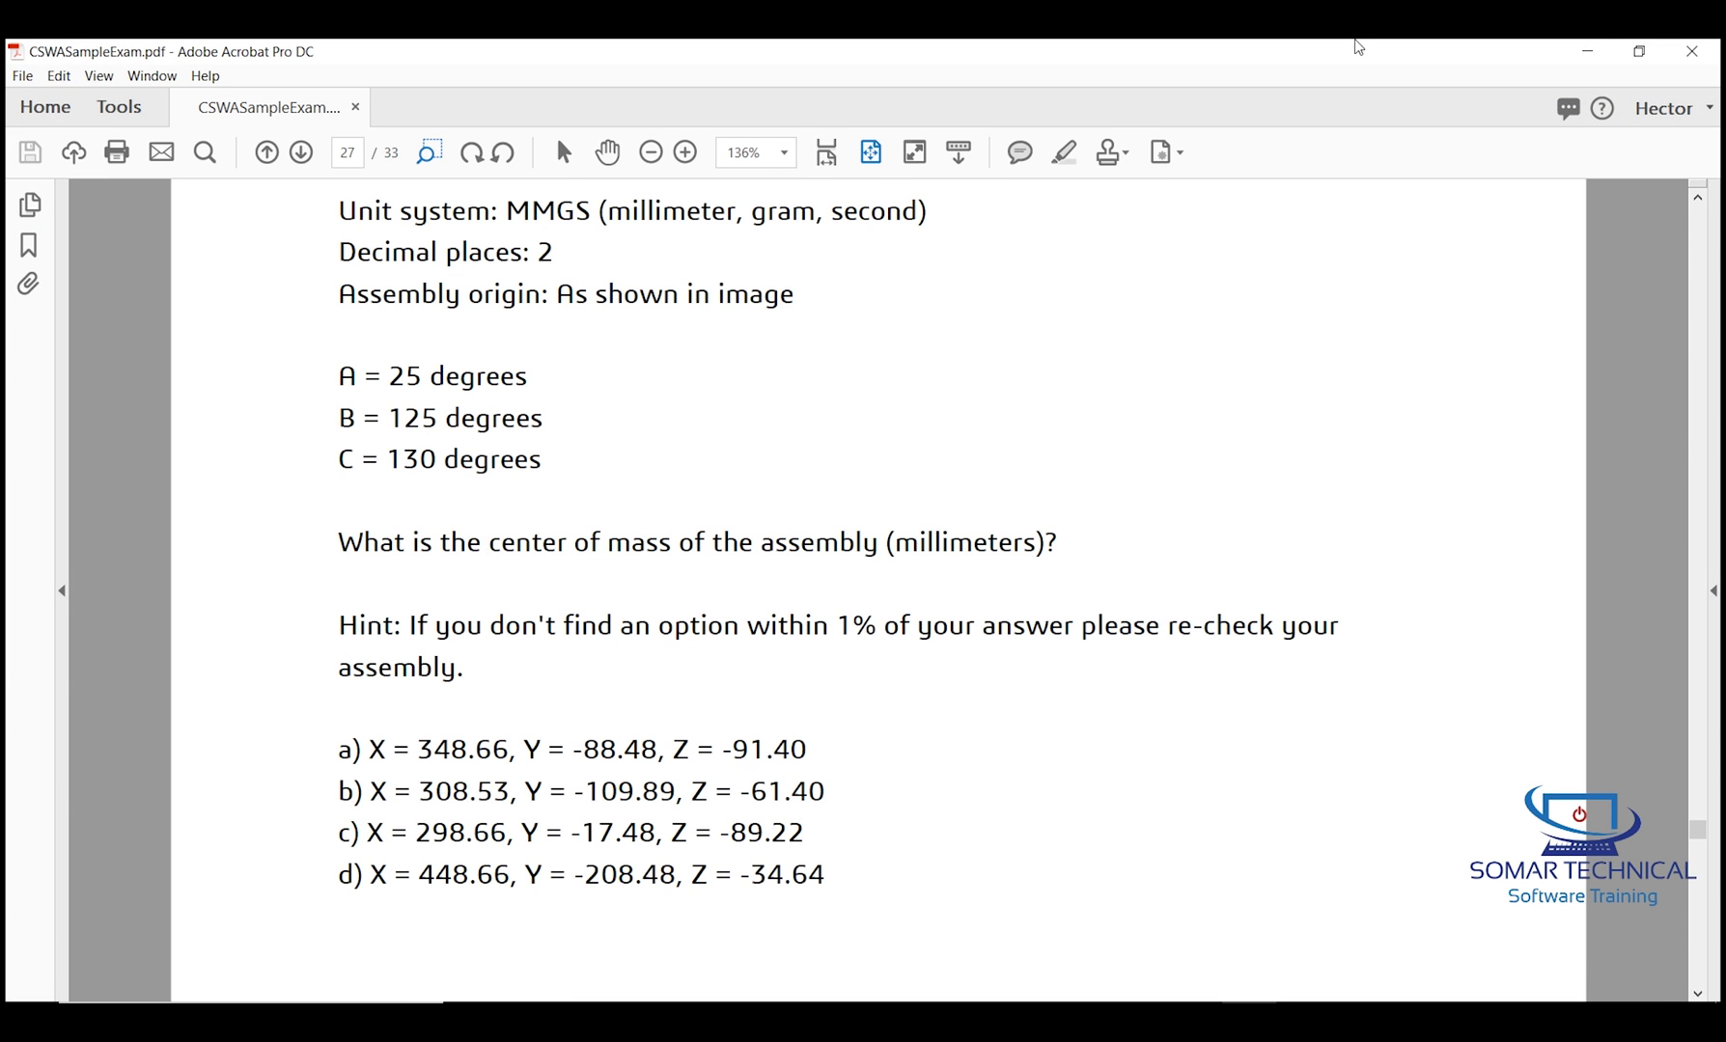
pyautogui.click(1588, 51)
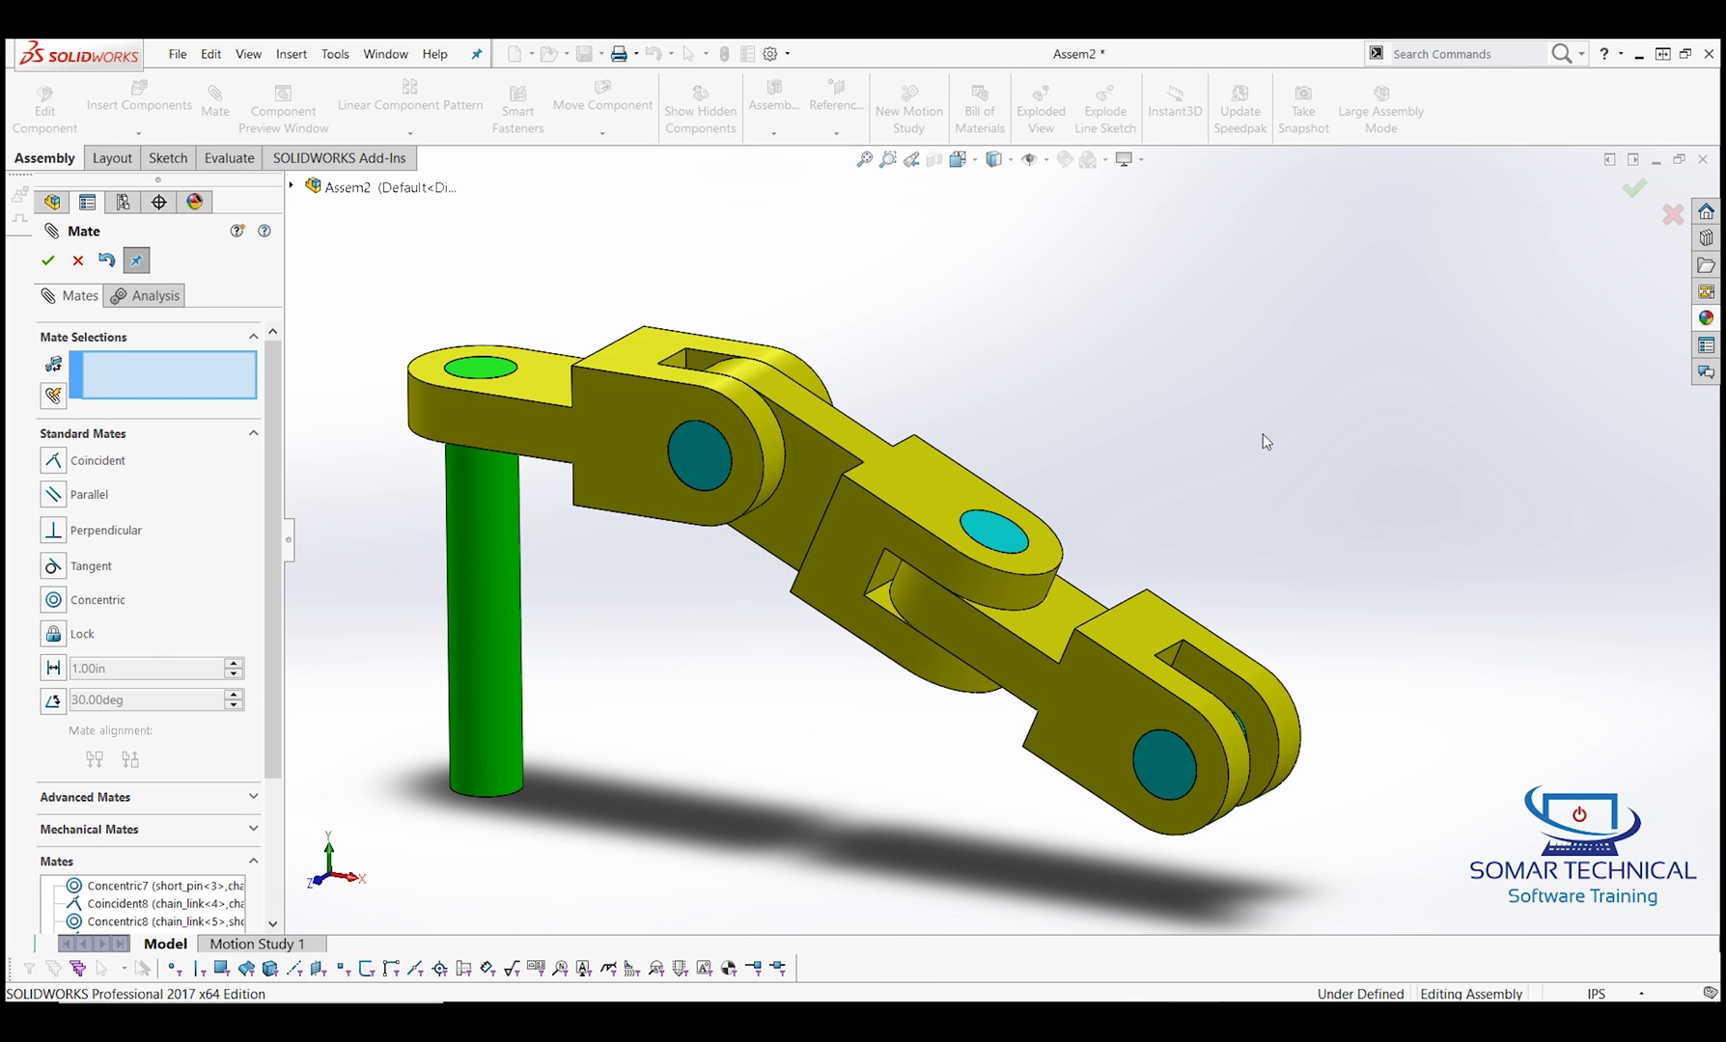
# Step: Pick faces of chain_link-4 and chain_link-5 for an angle mate set to 125°
pyautogui.click(53, 702)
pyautogui.moveTo(688, 696); pyautogui.dragTo(851, 542, button='middle')
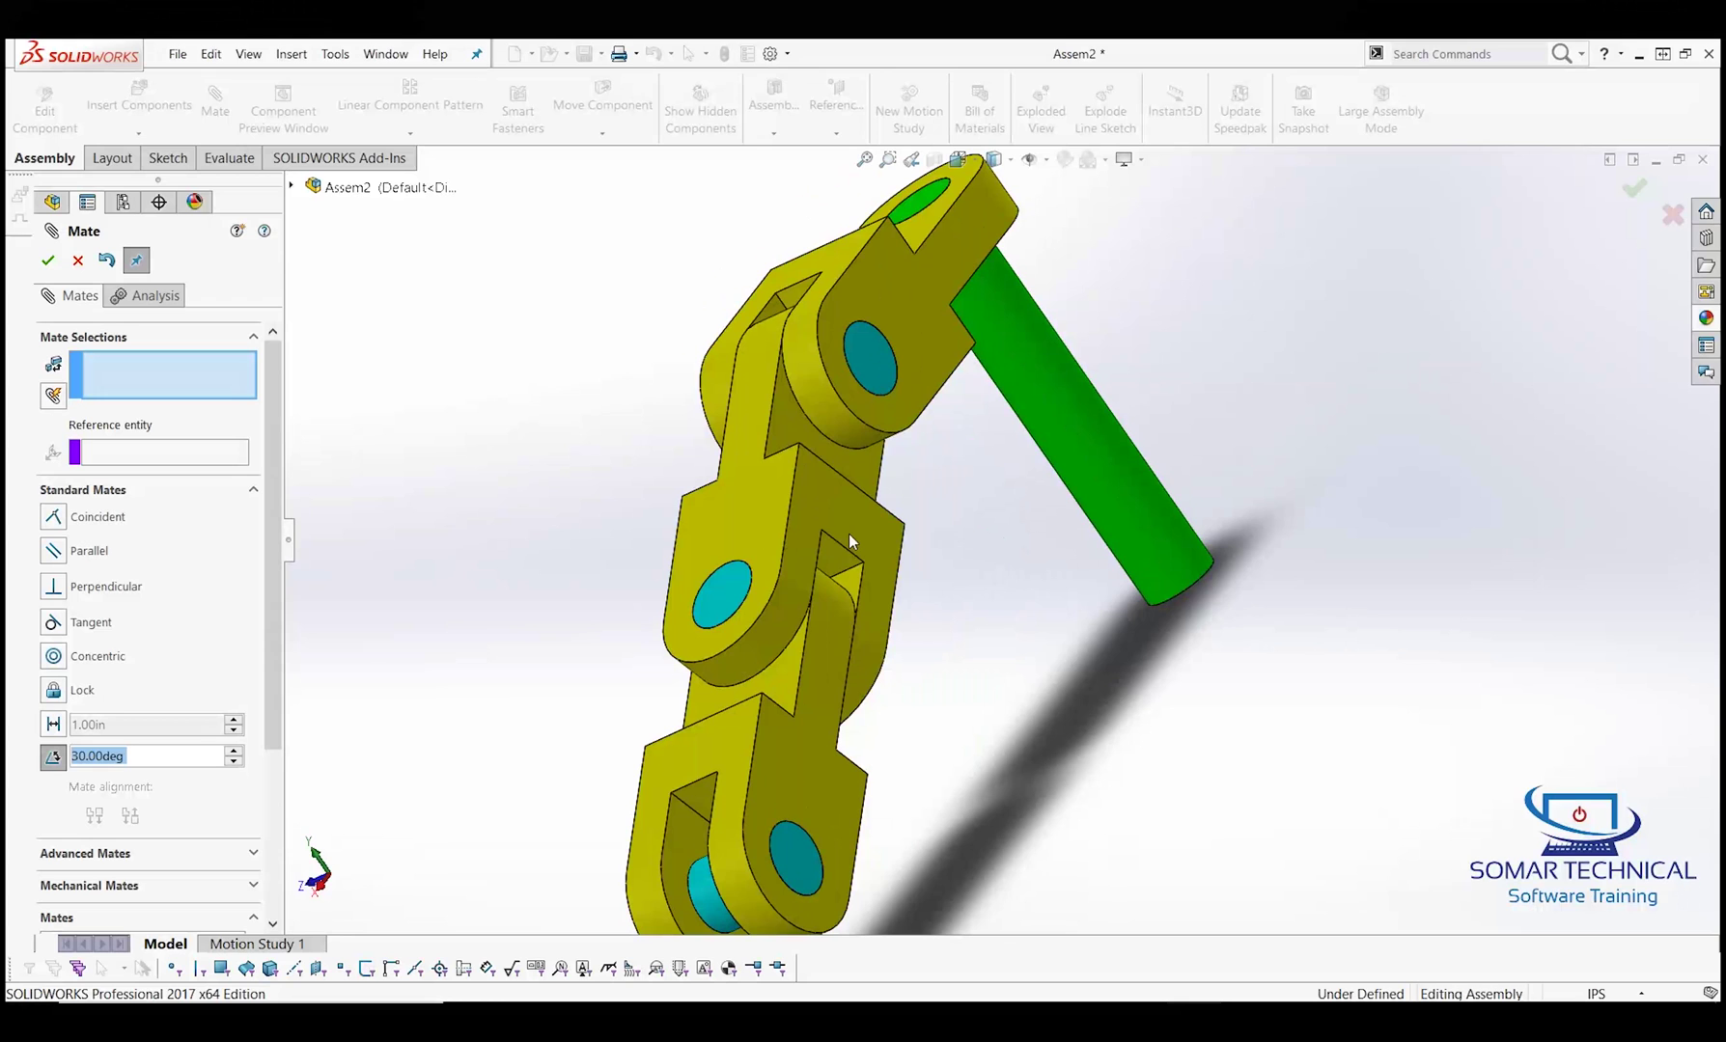
pyautogui.click(850, 540)
pyautogui.click(816, 763)
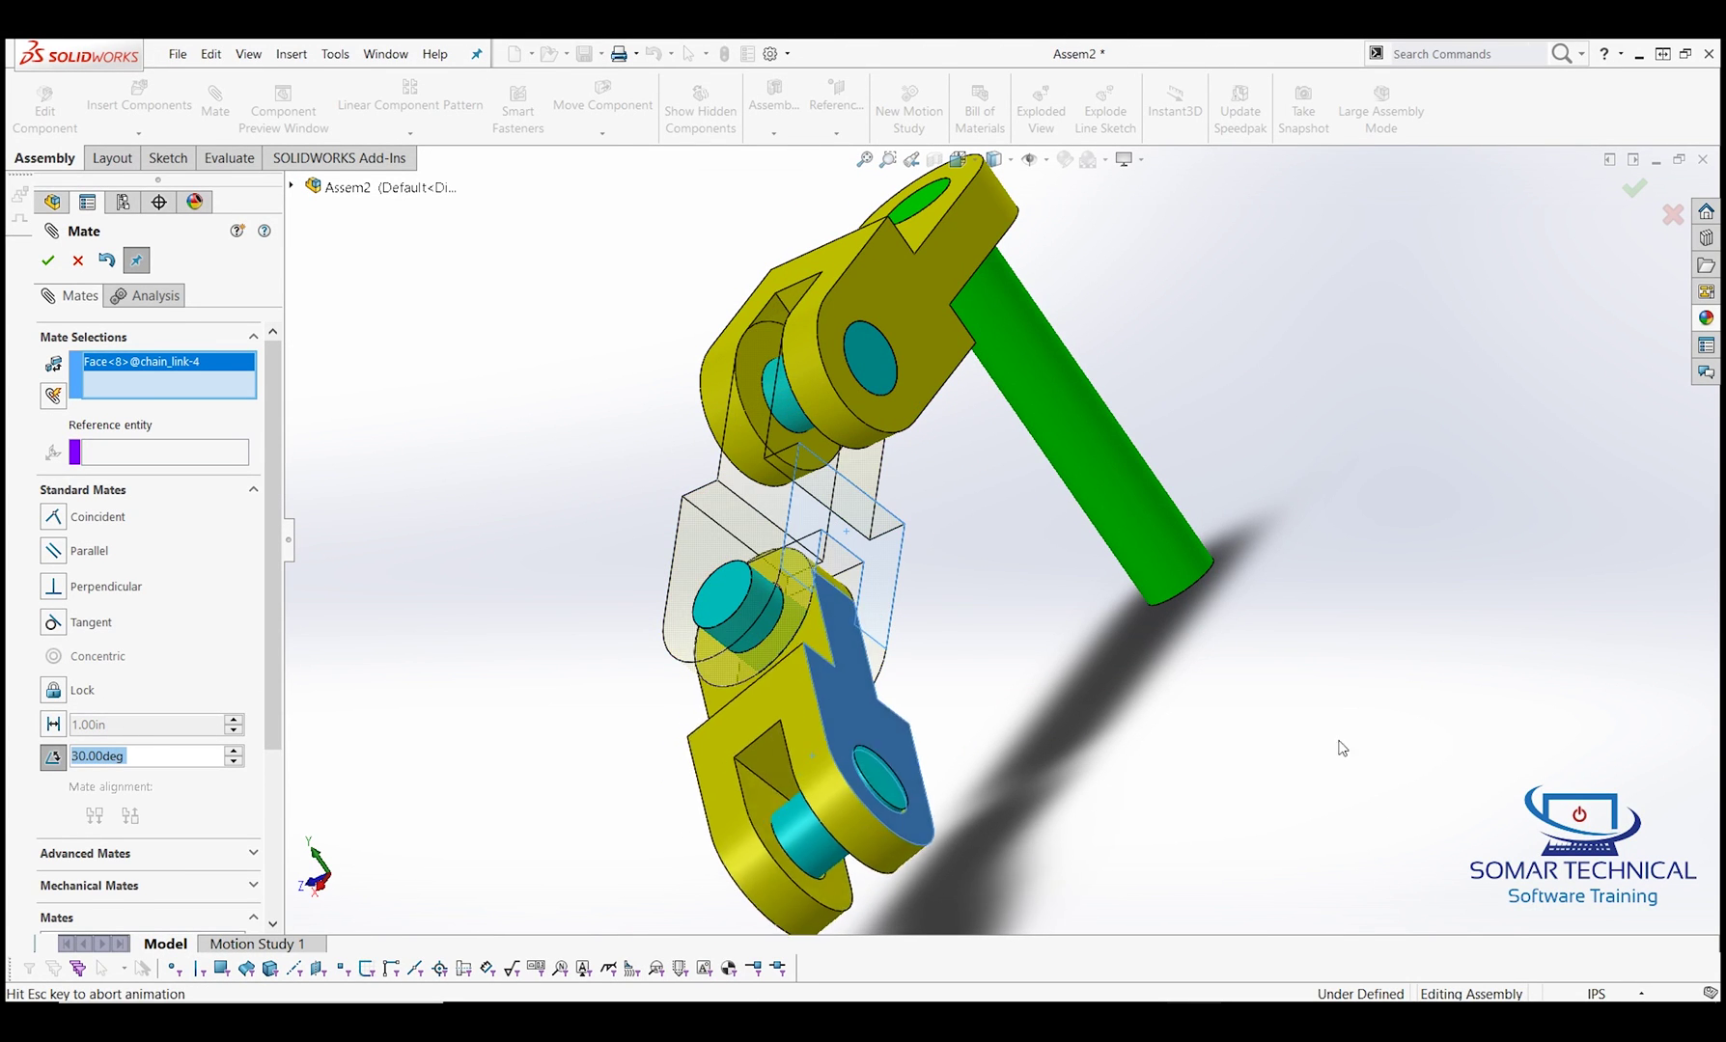
pyautogui.moveTo(1375, 751); pyautogui.dragTo(186, 756, button='middle')
pyautogui.write('125')
pyautogui.press('Return')
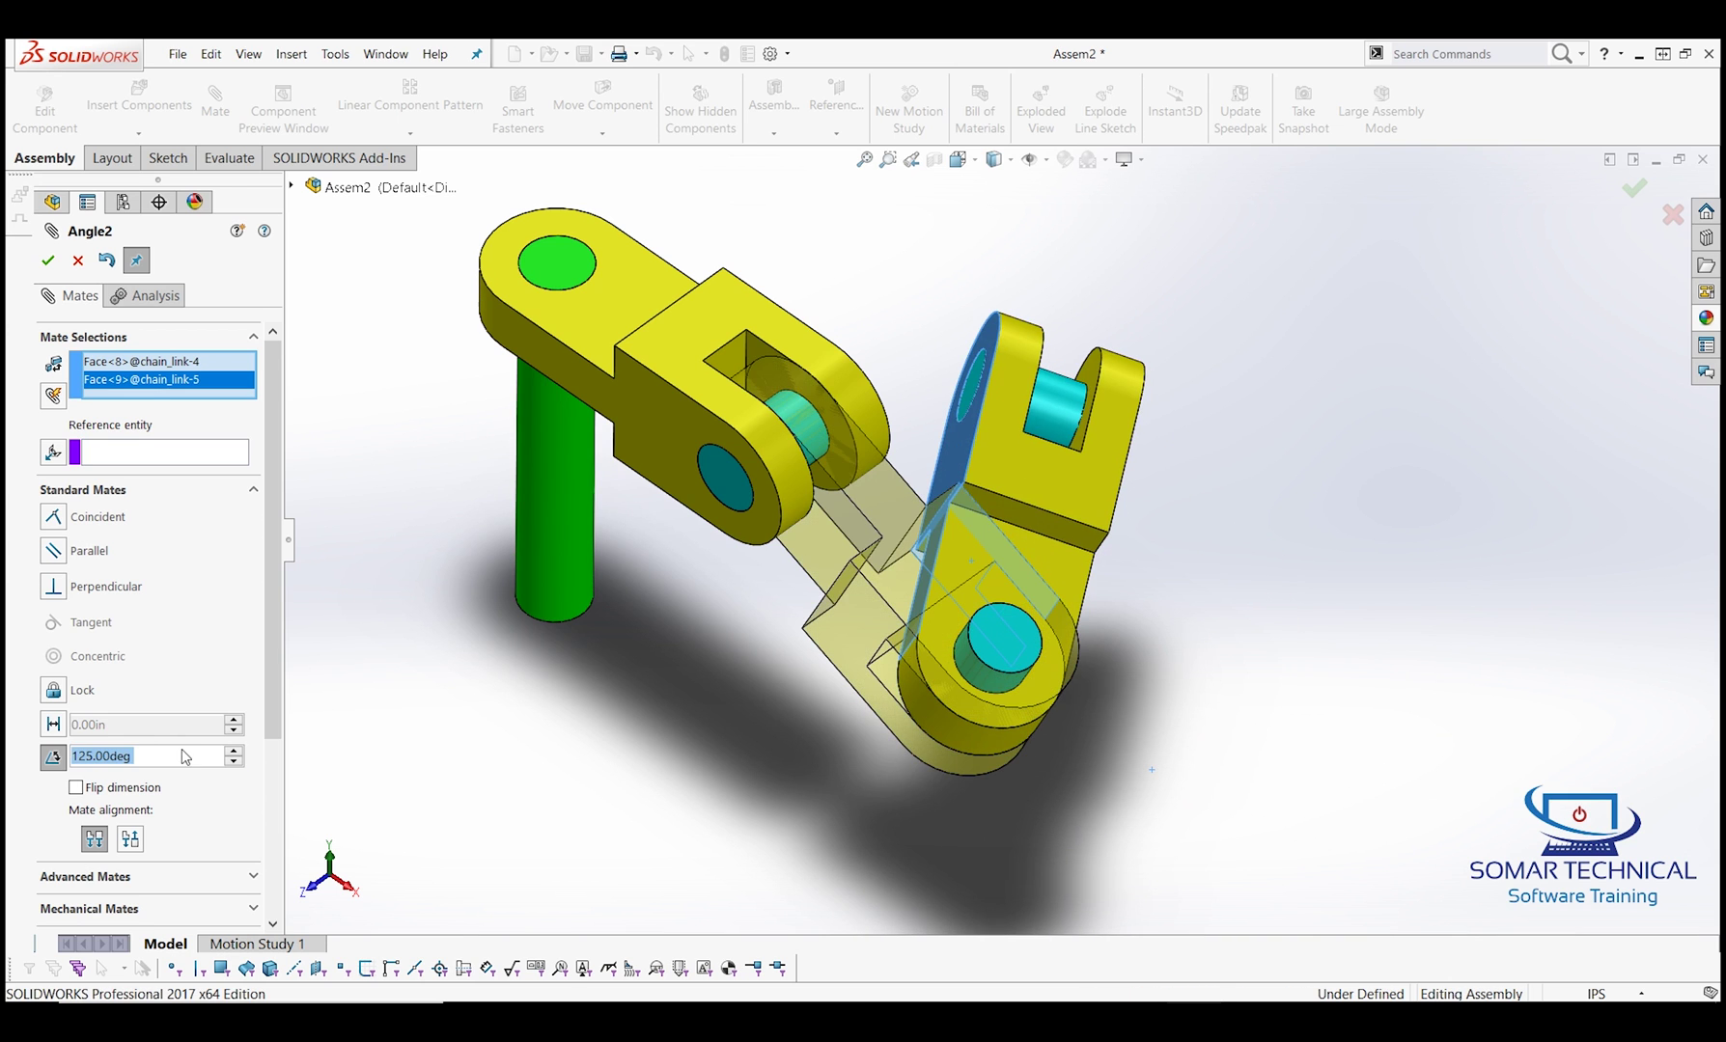
# Step: Flip the 125° angle until chain_link-5 swings to the correct side, then accept the mate
pyautogui.click(87, 791)
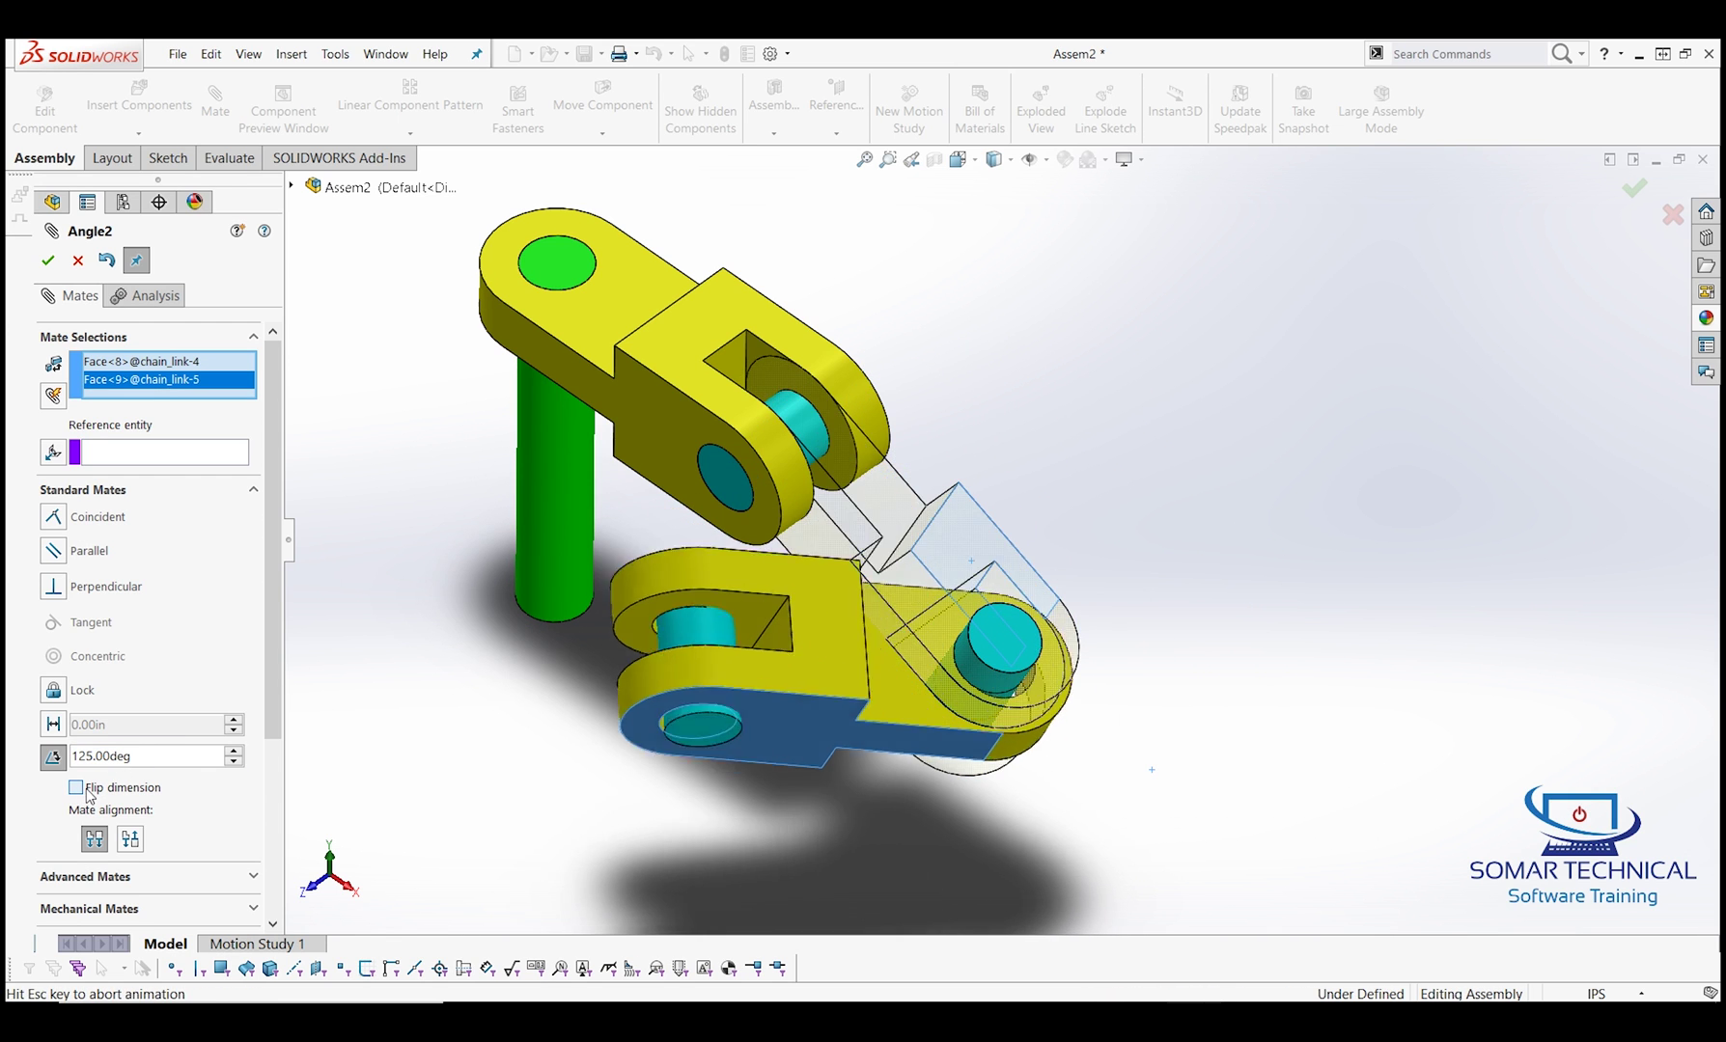
pyautogui.click(131, 839)
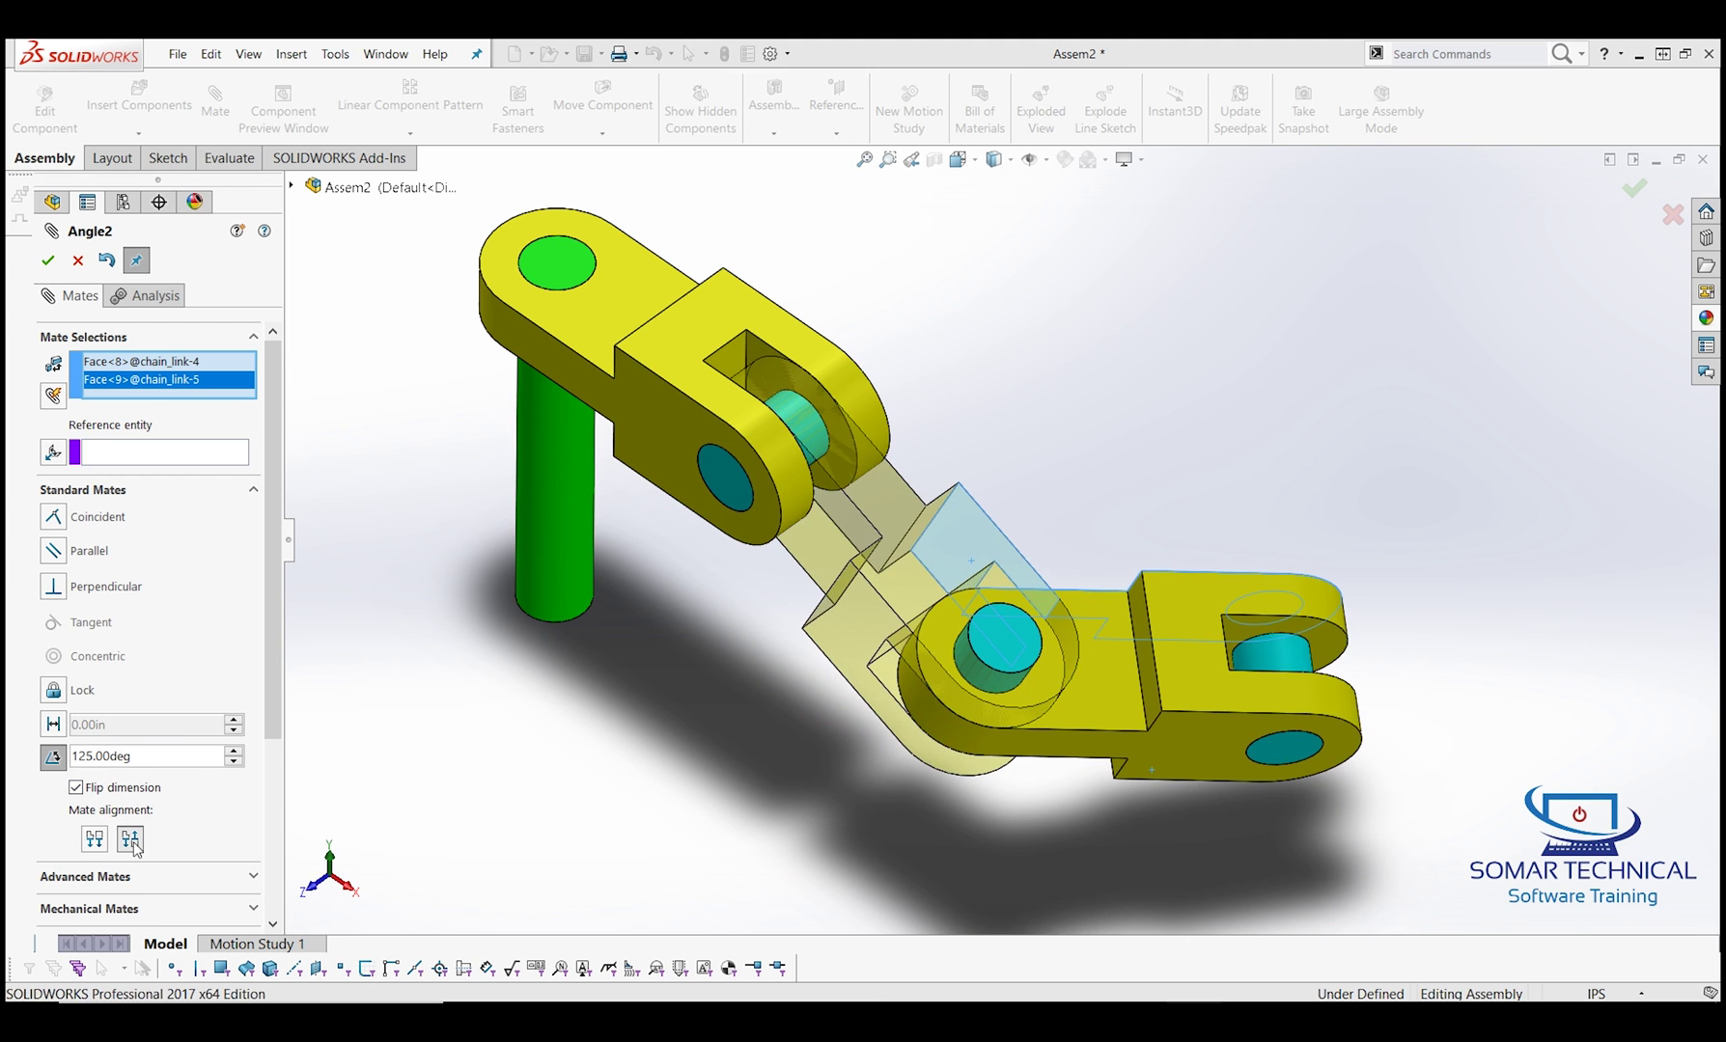
pyautogui.moveTo(1359, 502); pyautogui.dragTo(775, 629, button='middle')
pyautogui.click(76, 788)
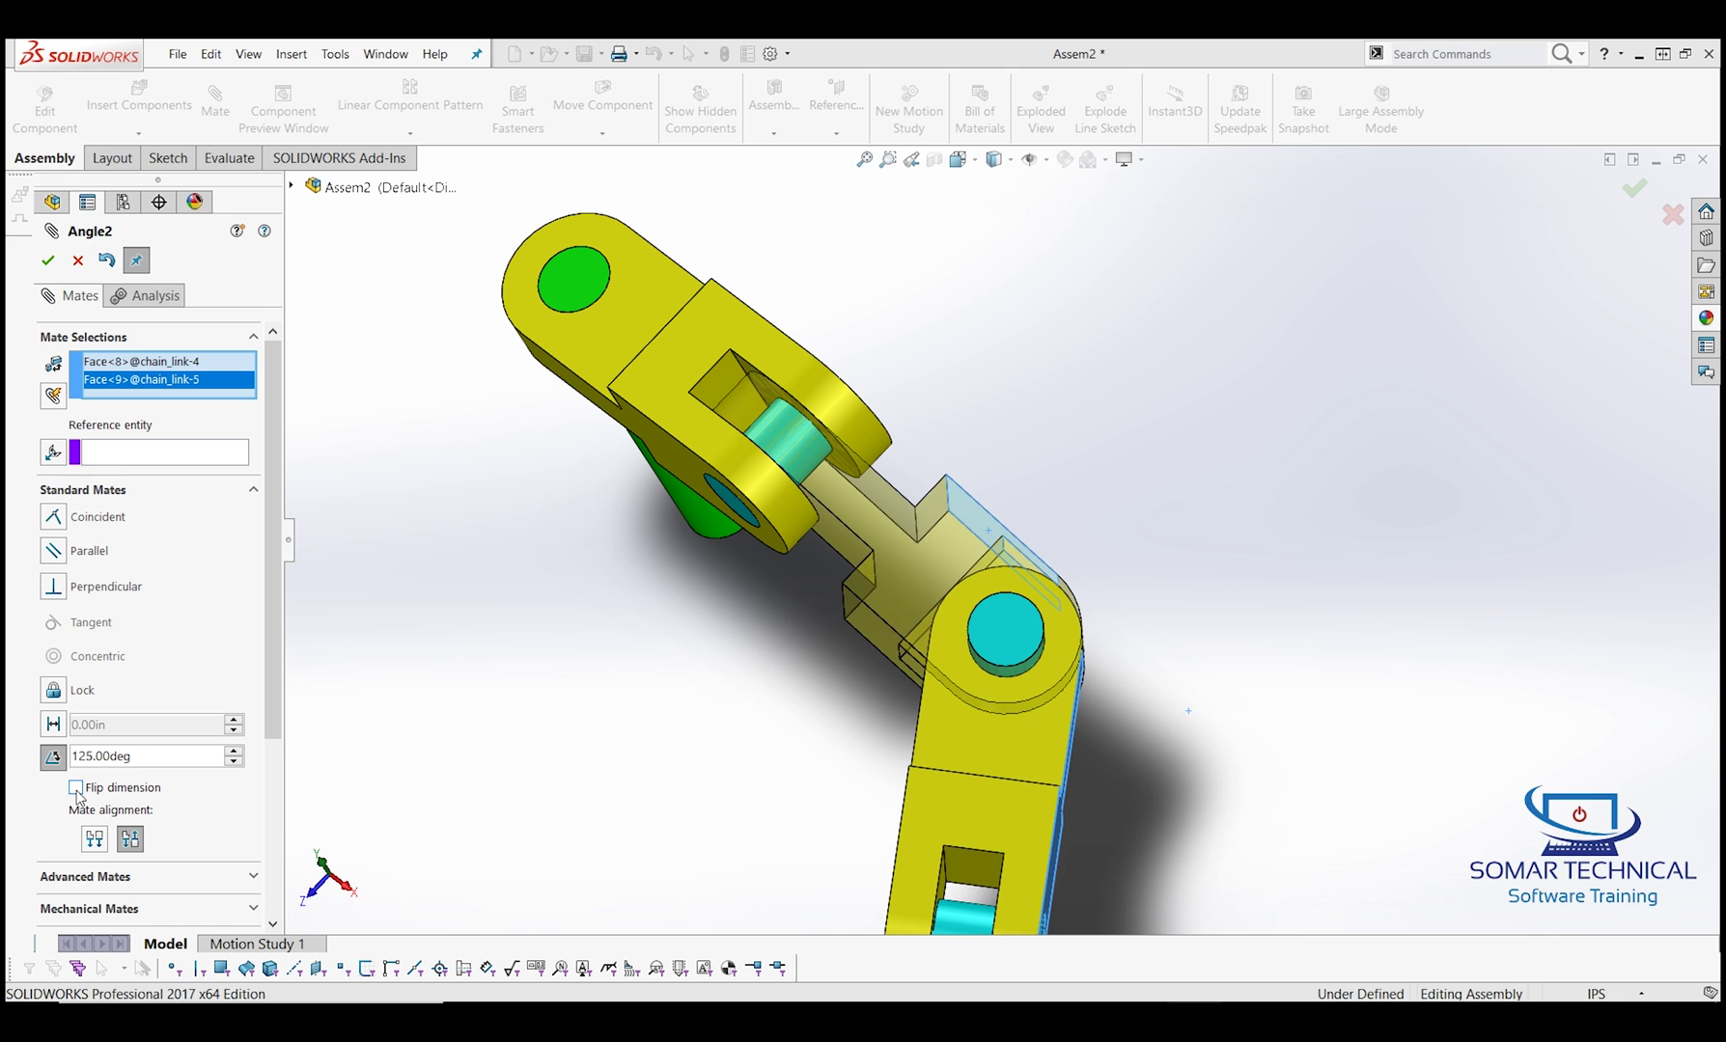
pyautogui.click(76, 788)
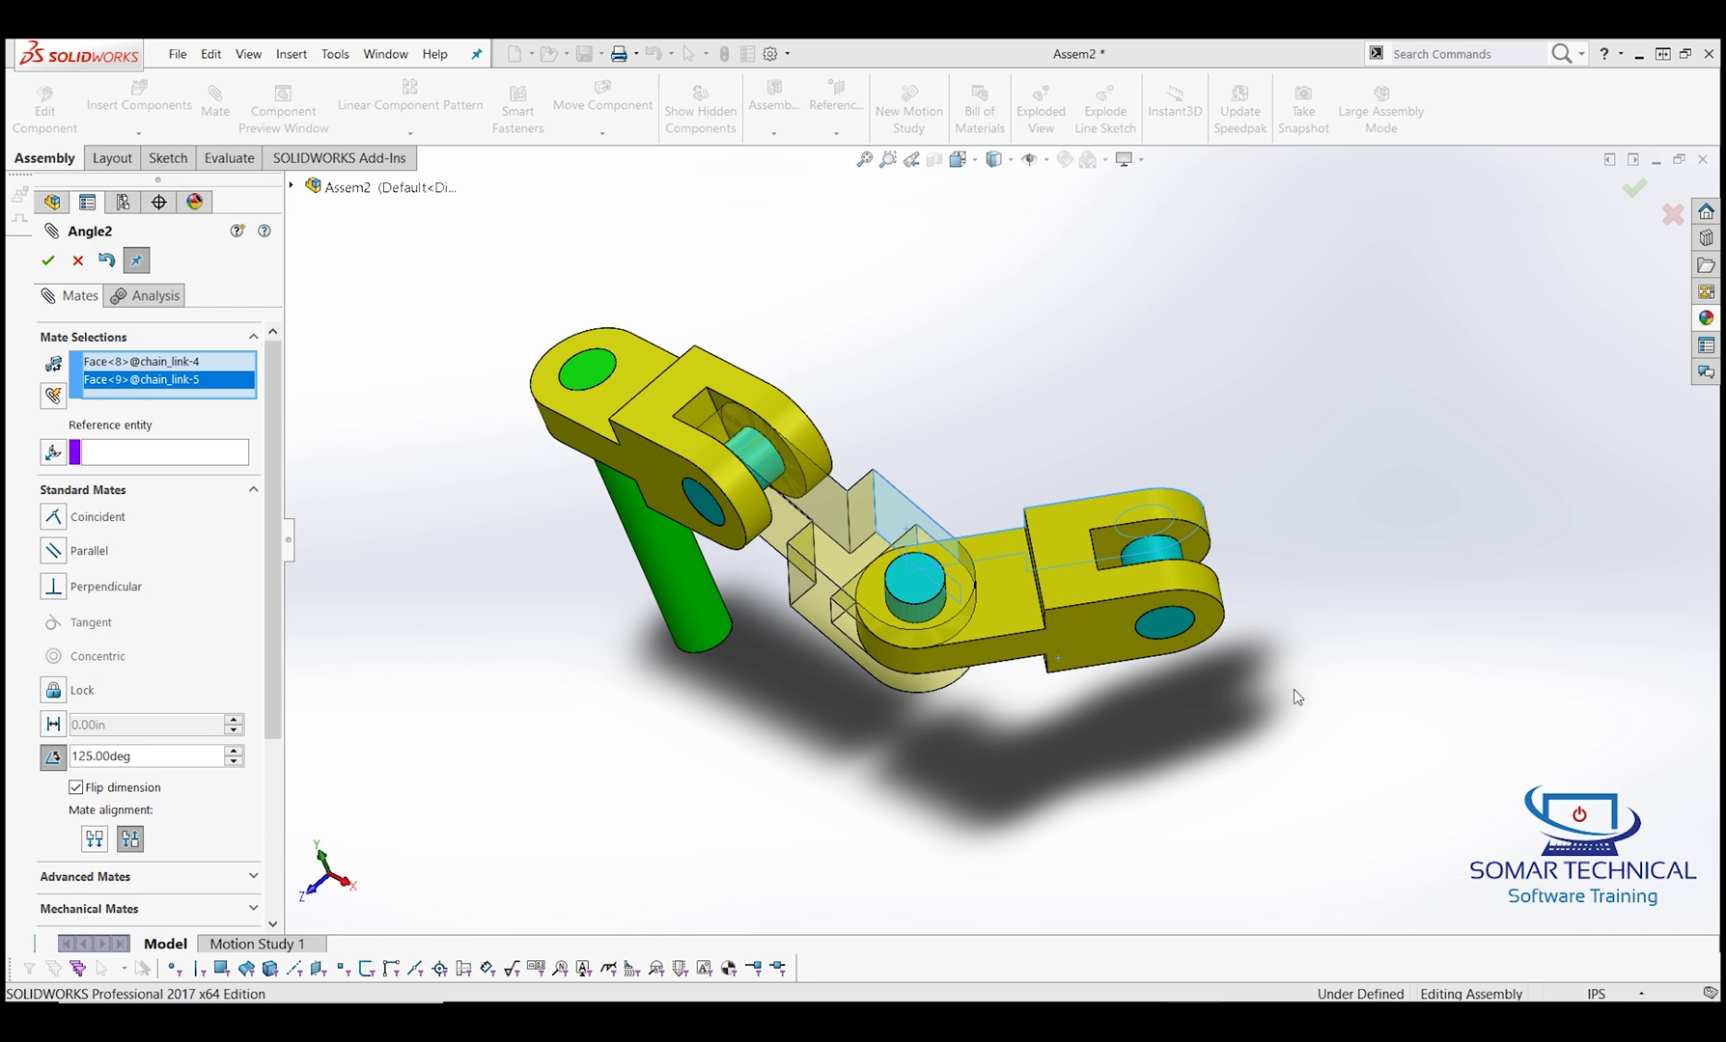
pyautogui.click(48, 260)
# Step: Recheck the exam's page 26 assembly picture and page 27 build conditions at fit-page view, then set Acrobat aside
pyautogui.moveTo(1025, 985)
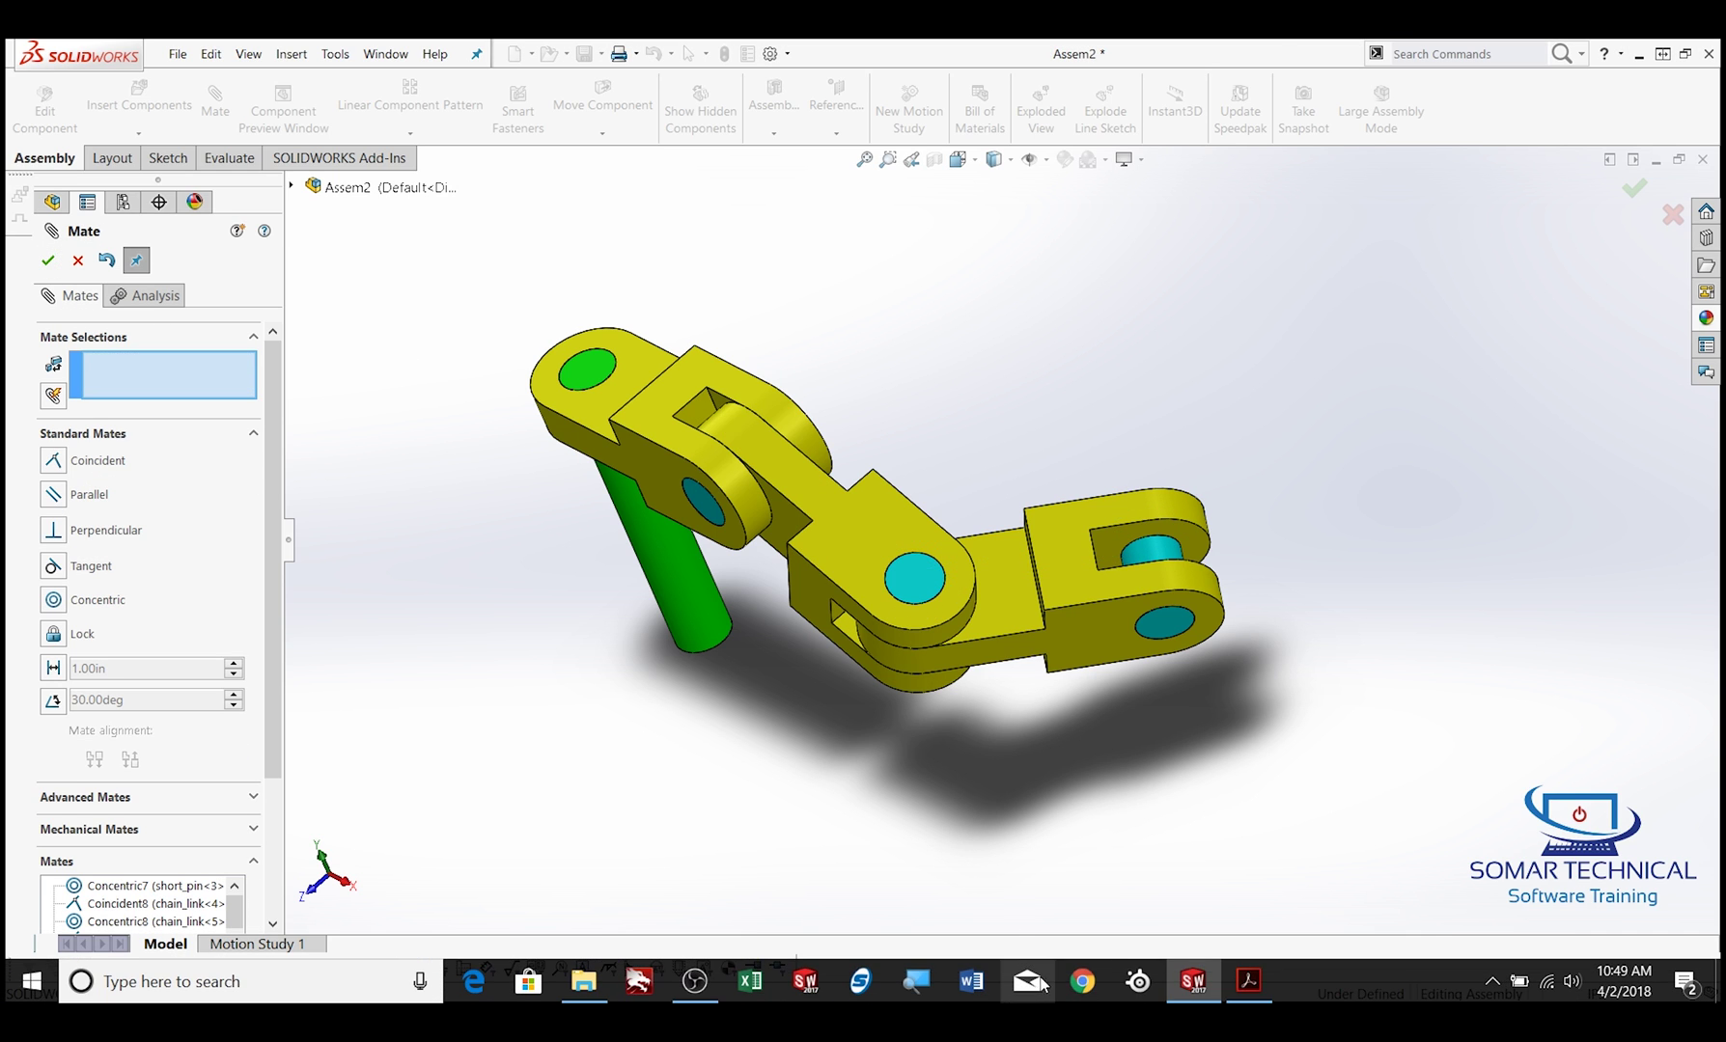
pyautogui.click(1248, 981)
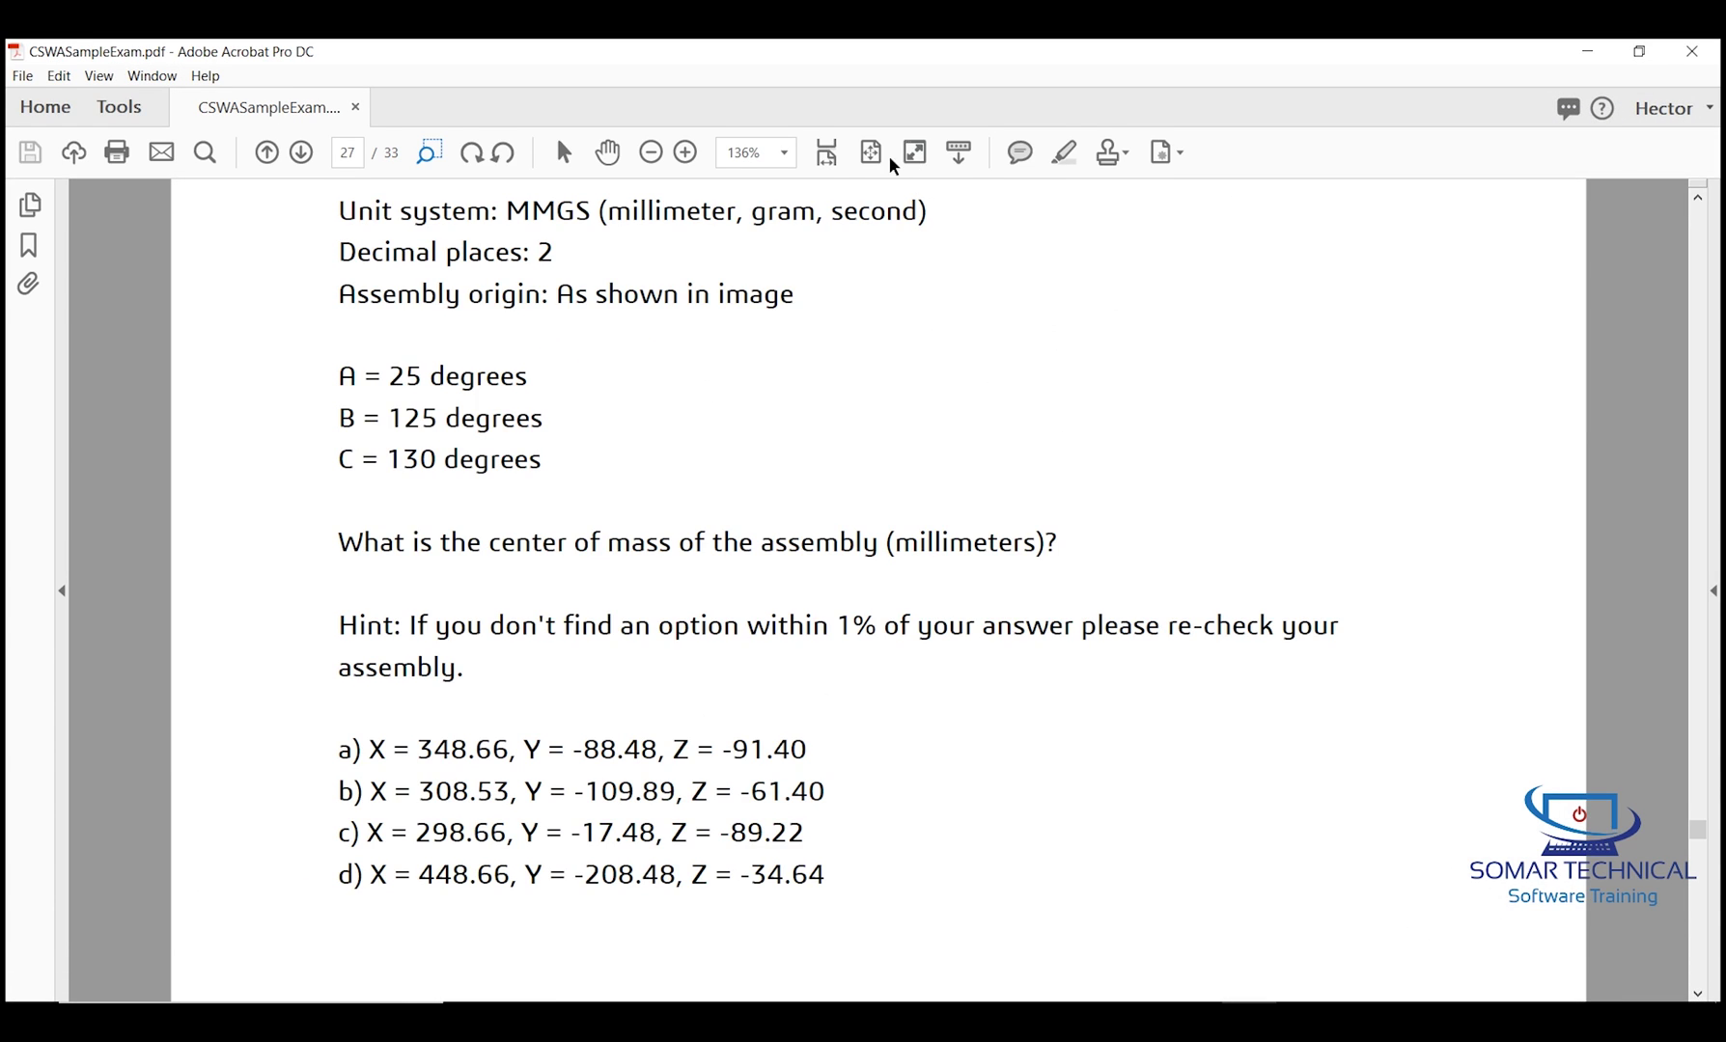
pyautogui.click(870, 152)
pyautogui.scroll(2, 879, 502)
pyautogui.scroll(-1, 879, 502)
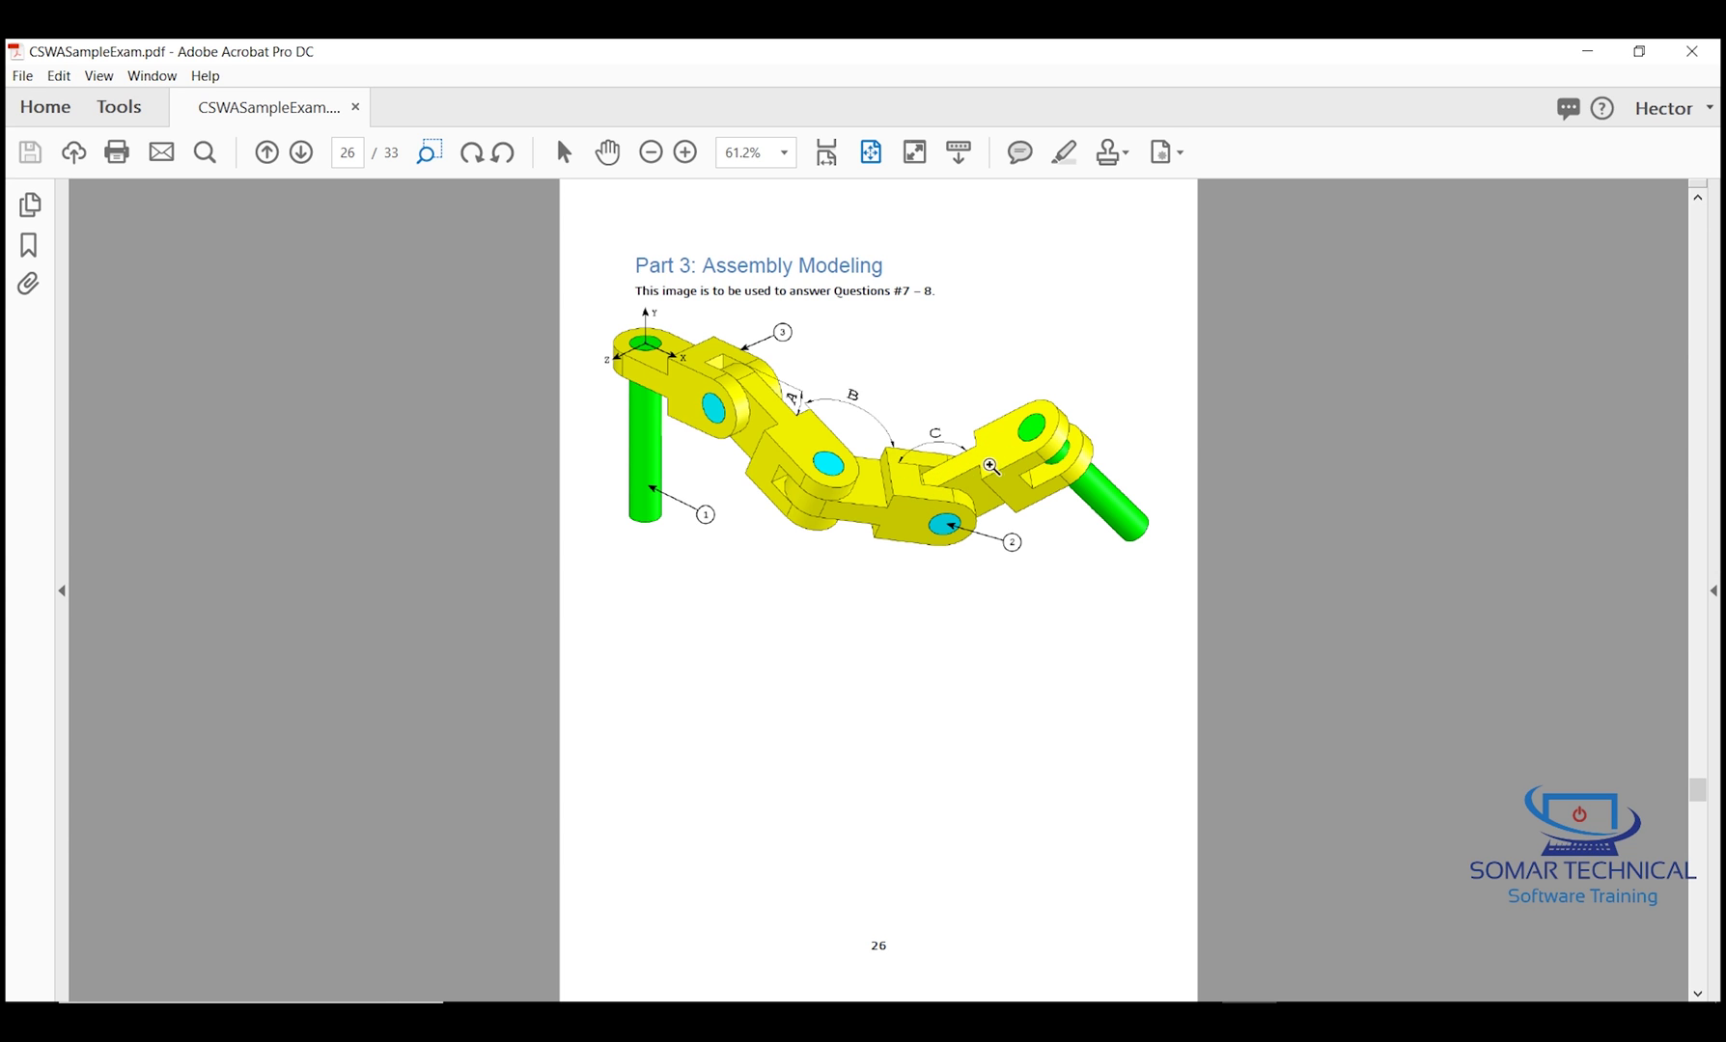
pyautogui.scroll(-1, 791, 342)
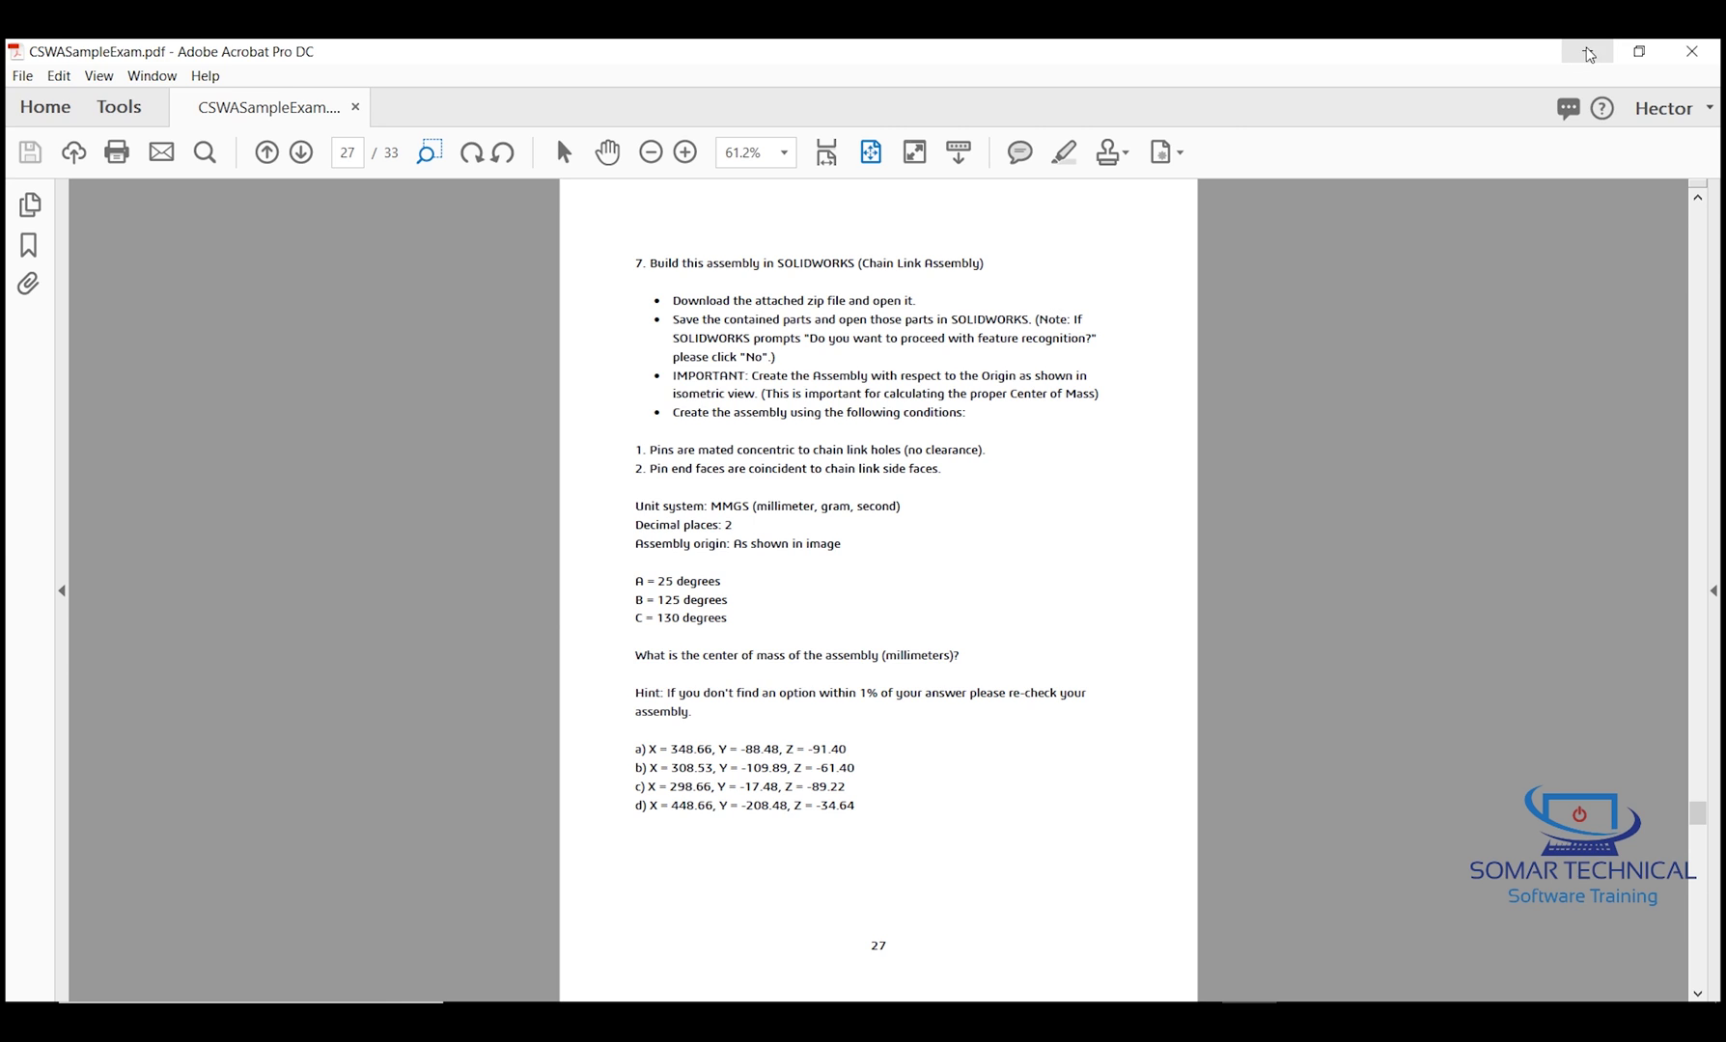
pyautogui.click(1588, 53)
# Step: Copy chain_link-5 to create chain_link-6 and delete the extra short_pin-5 copy
pyautogui.click(47, 260)
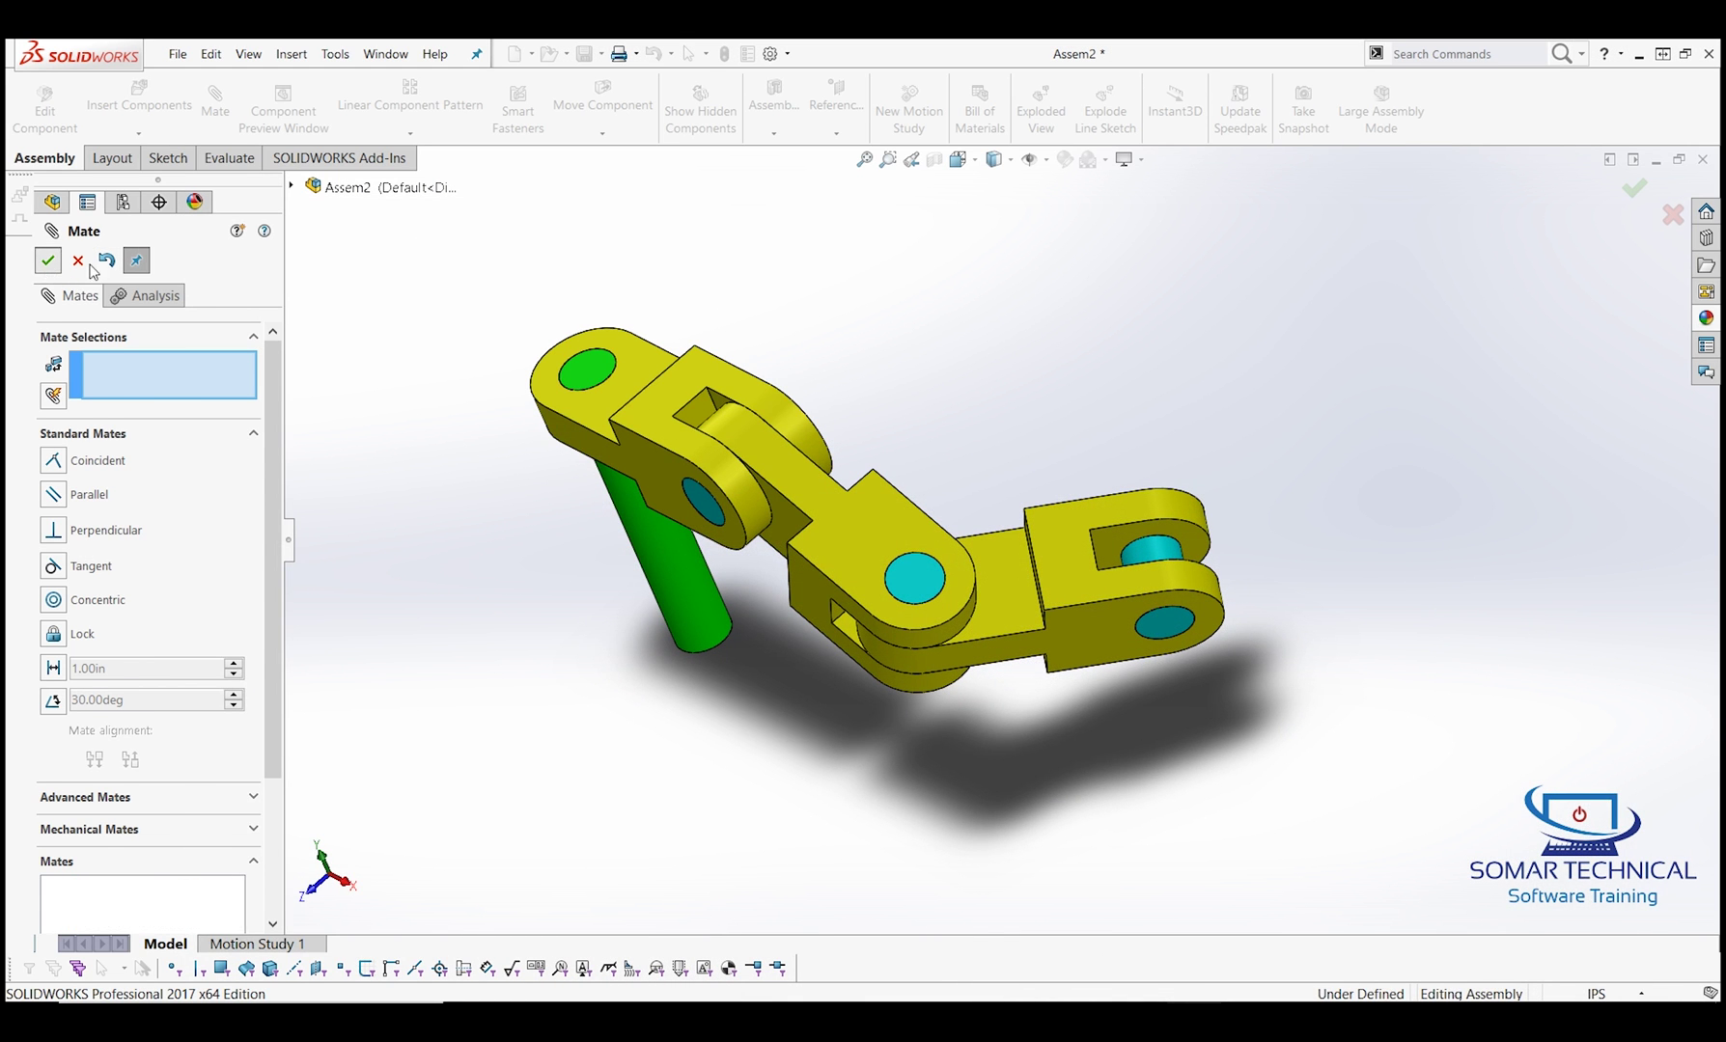
pyautogui.scroll(-3, 1079, 388)
pyautogui.scroll(2, 1063, 416)
pyautogui.keyDown('ctrl'); pyautogui.moveTo(1063, 653); pyautogui.dragTo(1264, 560); pyautogui.keyUp('ctrl')
pyautogui.press('Escape')
pyautogui.keyDown('ctrl'); pyautogui.moveTo(1152, 661); pyautogui.dragTo(1486, 593); pyautogui.keyUp('ctrl')
pyautogui.click(1436, 785)
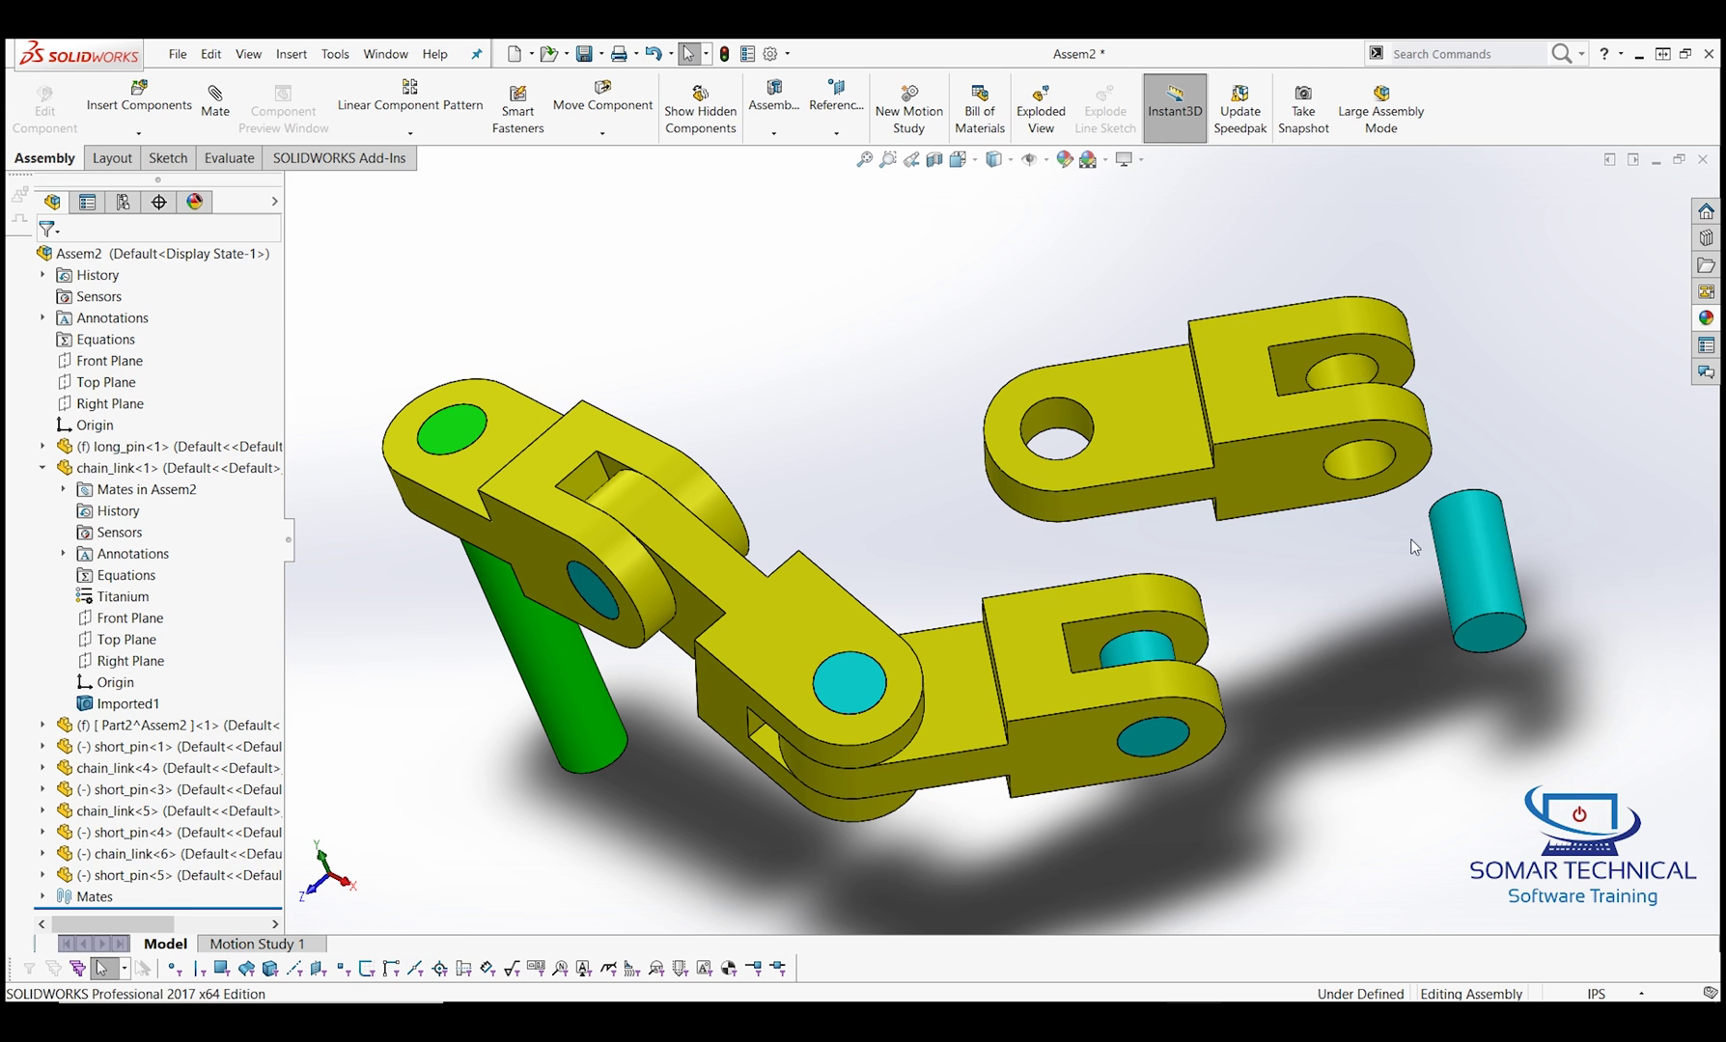
pyautogui.click(1458, 565)
pyautogui.press('Delete')
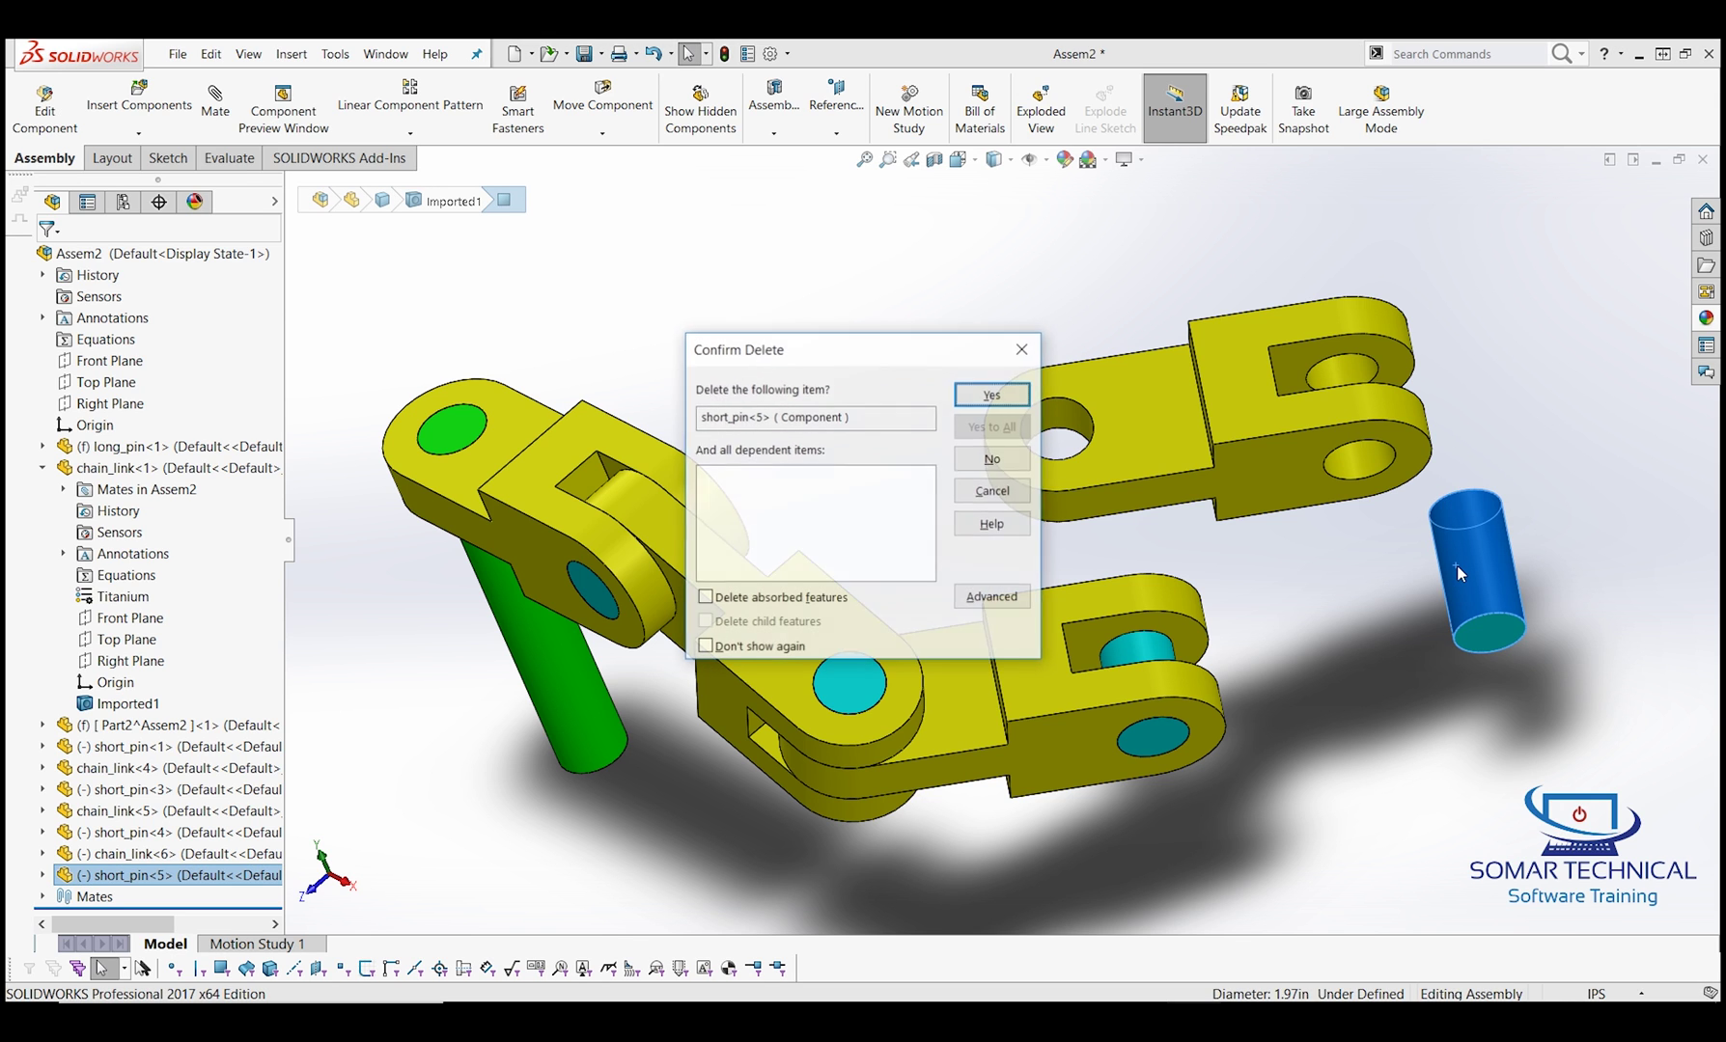
pyautogui.press('Return')
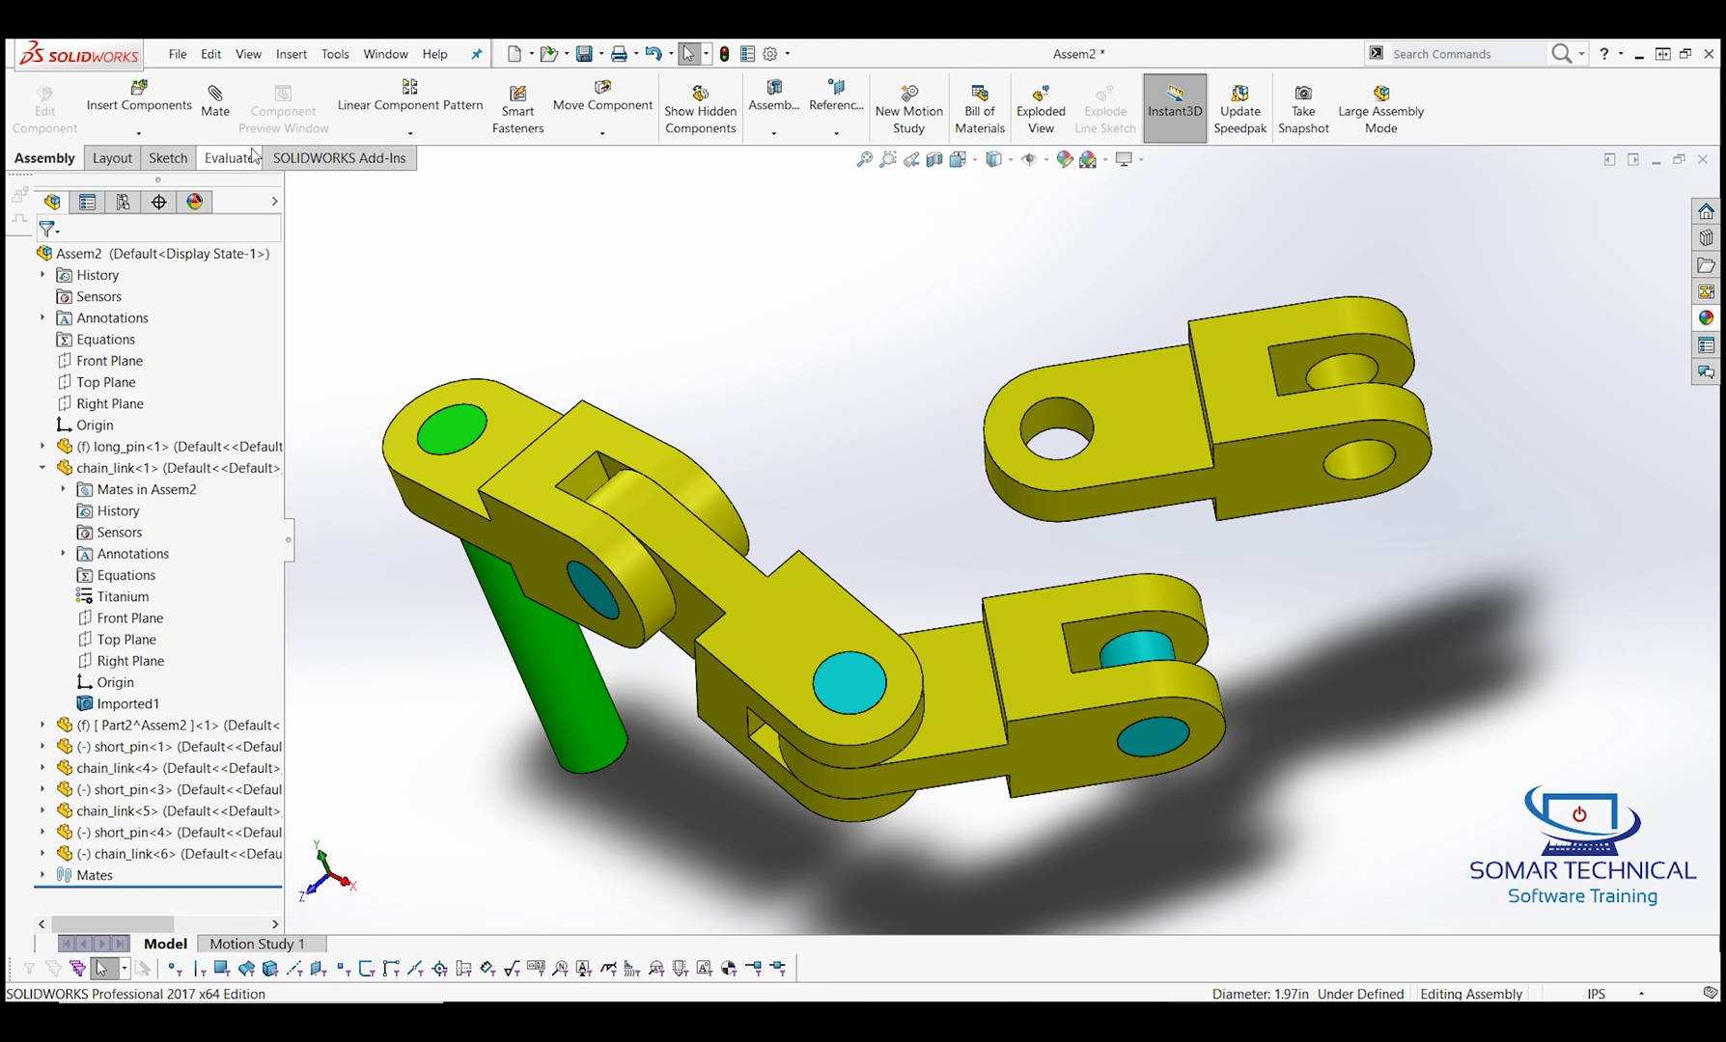
# Step: Mate chain_link-6's hole concentric with short_pin-4
pyautogui.click(215, 101)
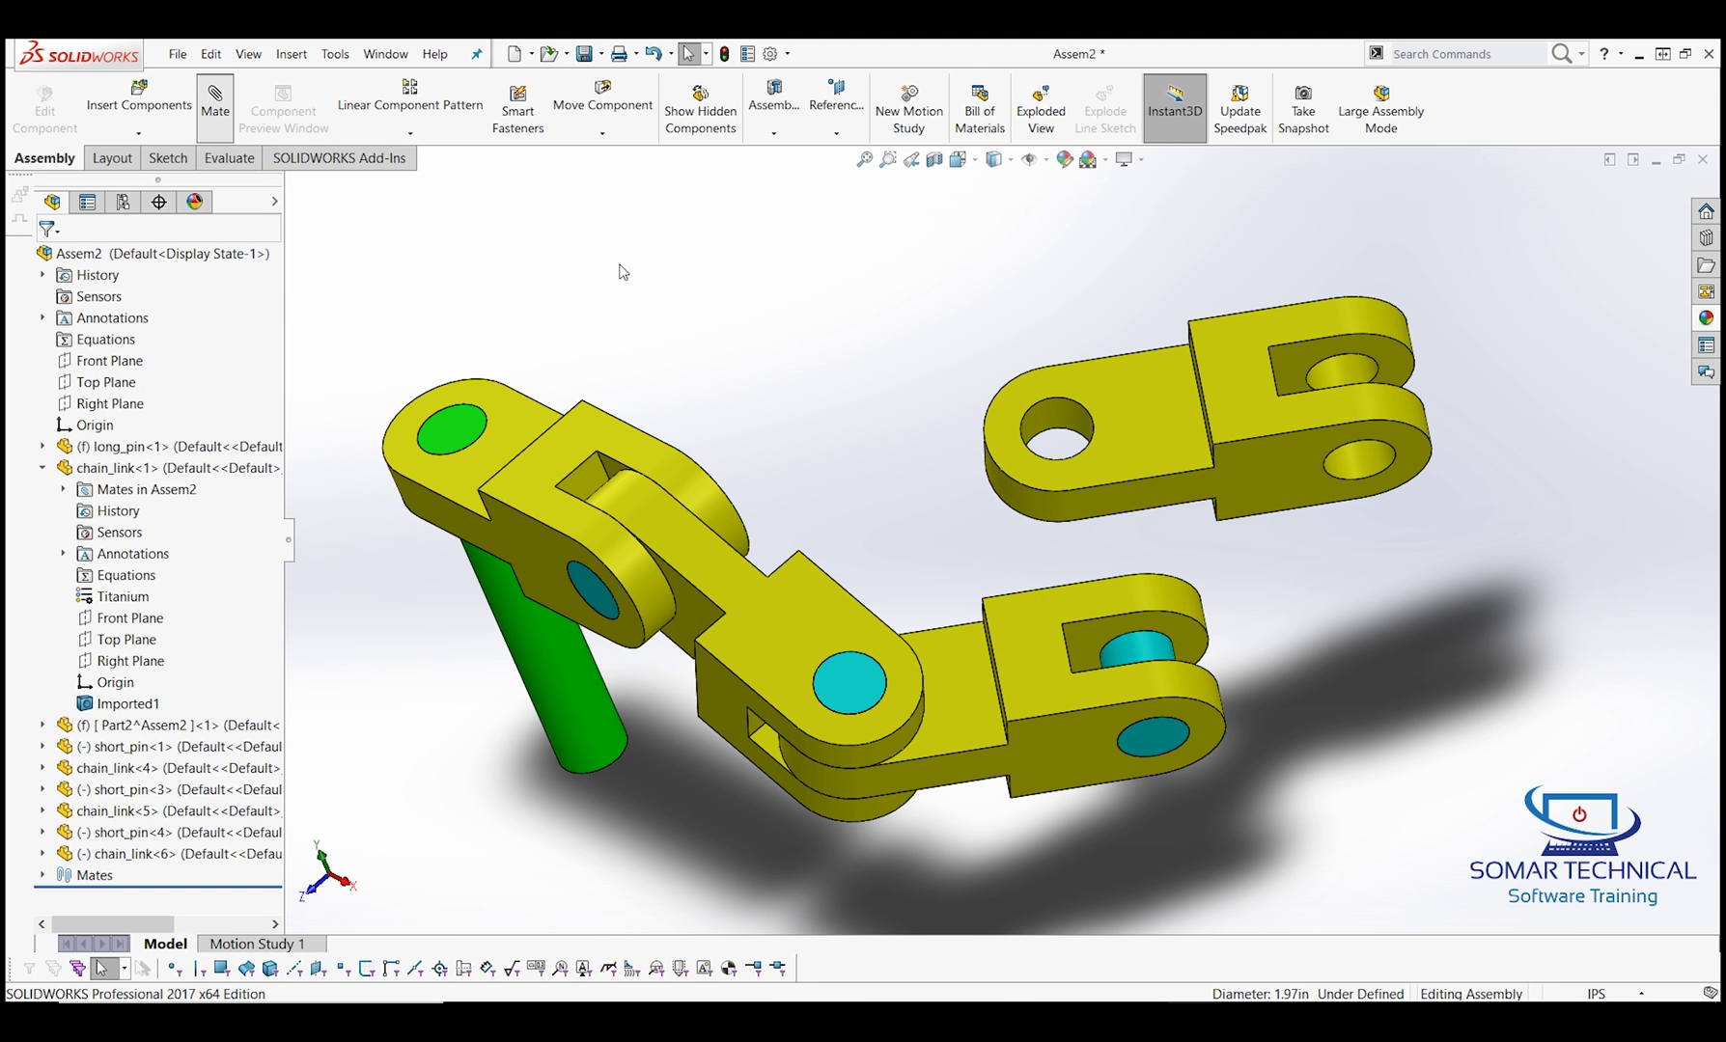
pyautogui.scroll(-5, 1052, 430)
pyautogui.click(1033, 436)
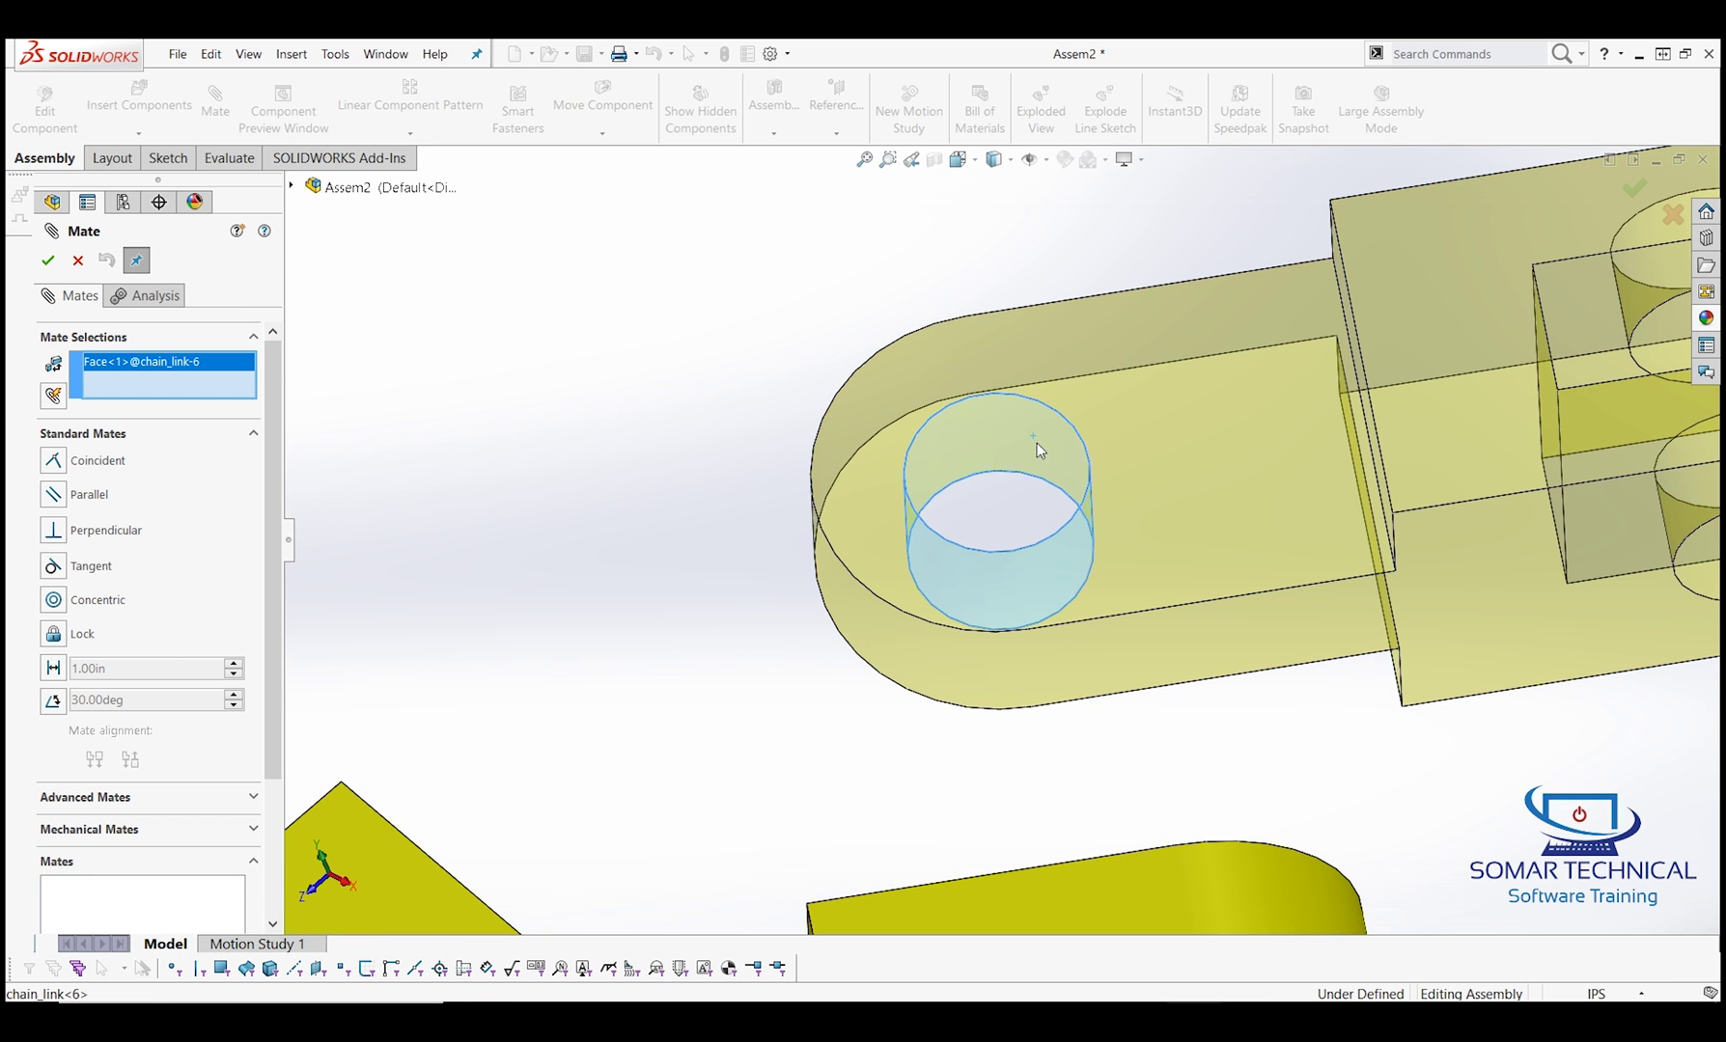
pyautogui.scroll(3, 1205, 689)
pyautogui.moveTo(1126, 799); pyautogui.dragTo(1094, 759, button='middle')
pyautogui.click(1091, 752)
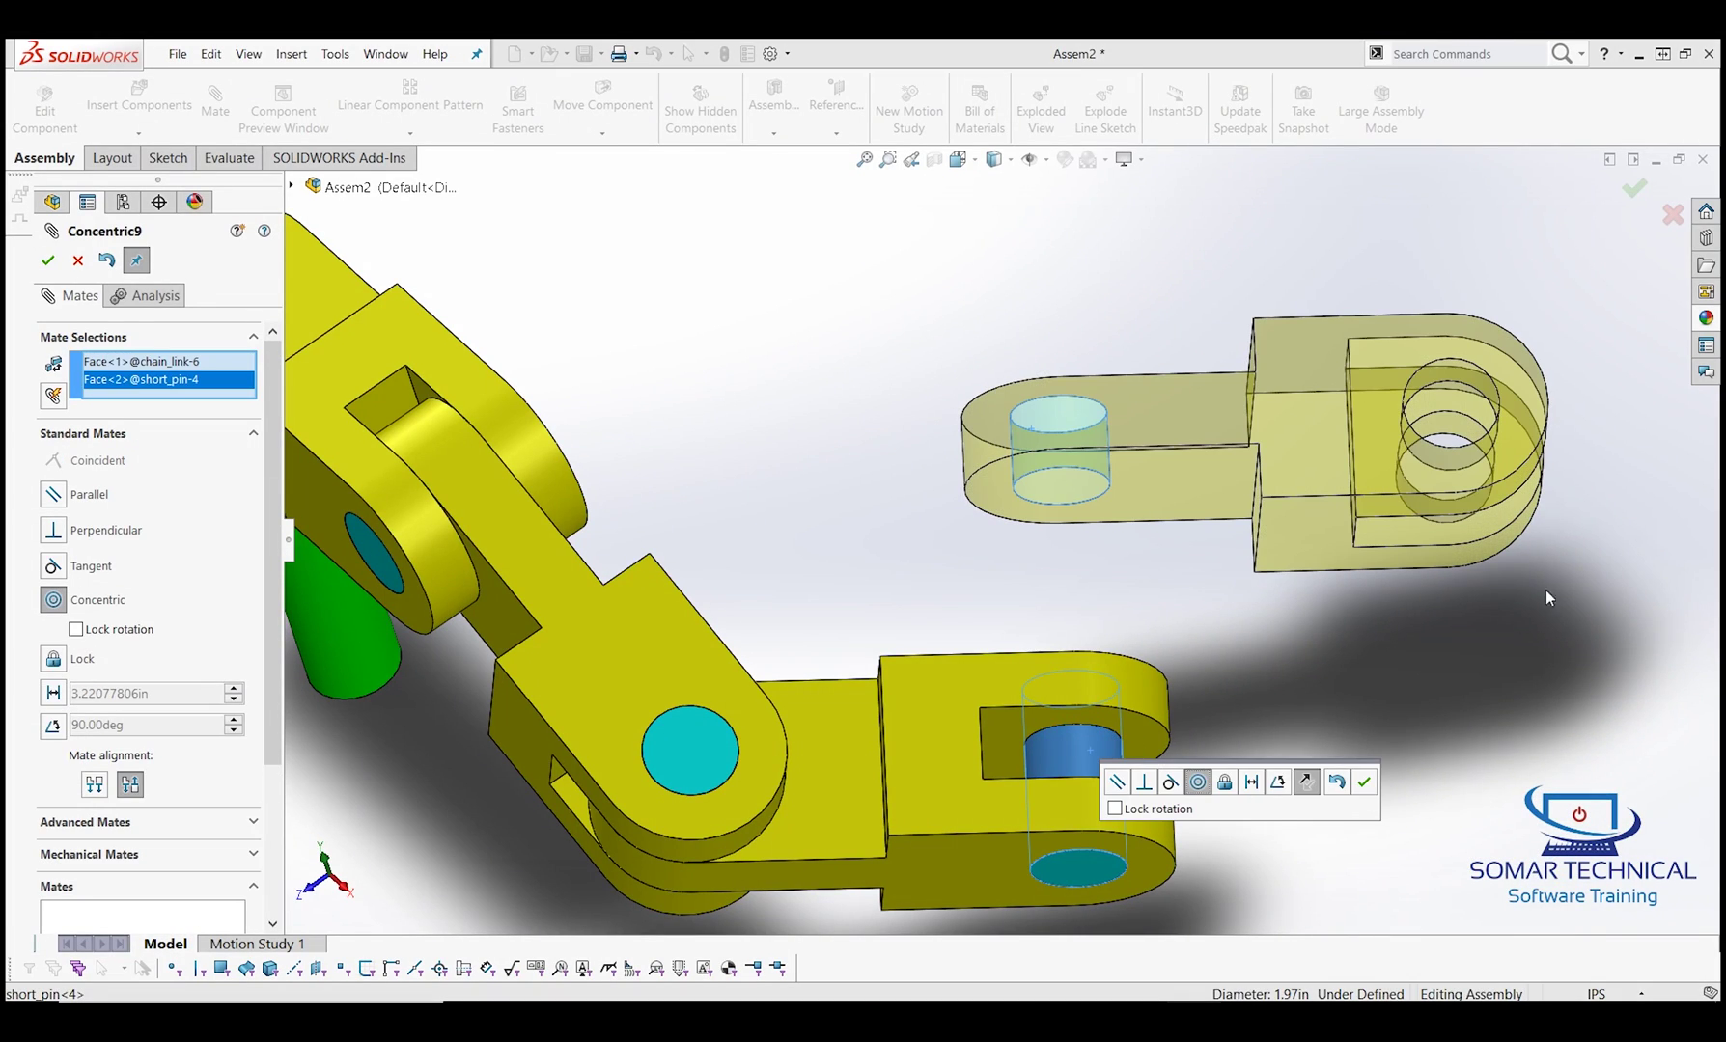
pyautogui.click(1367, 784)
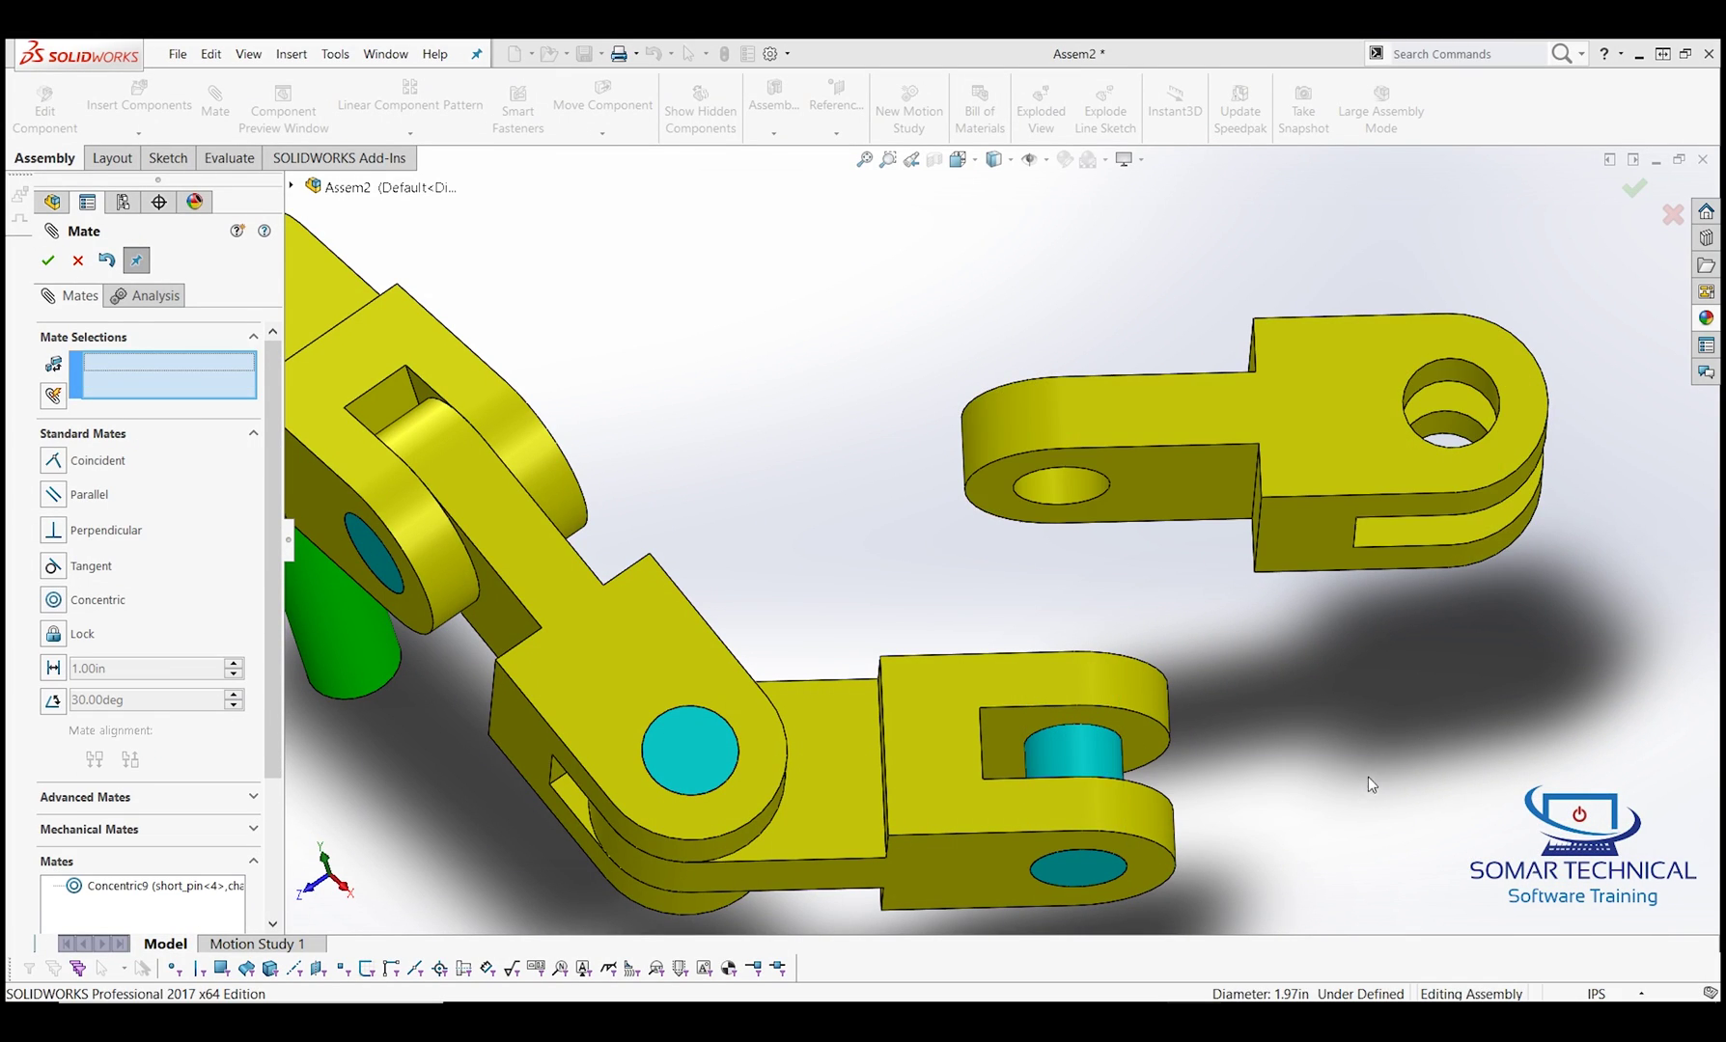
# Step: Make chain_link-6 flush against chain_link-5 with a coincident mate
pyautogui.click(1163, 491)
pyautogui.moveTo(1272, 804); pyautogui.dragTo(1135, 755, button='middle')
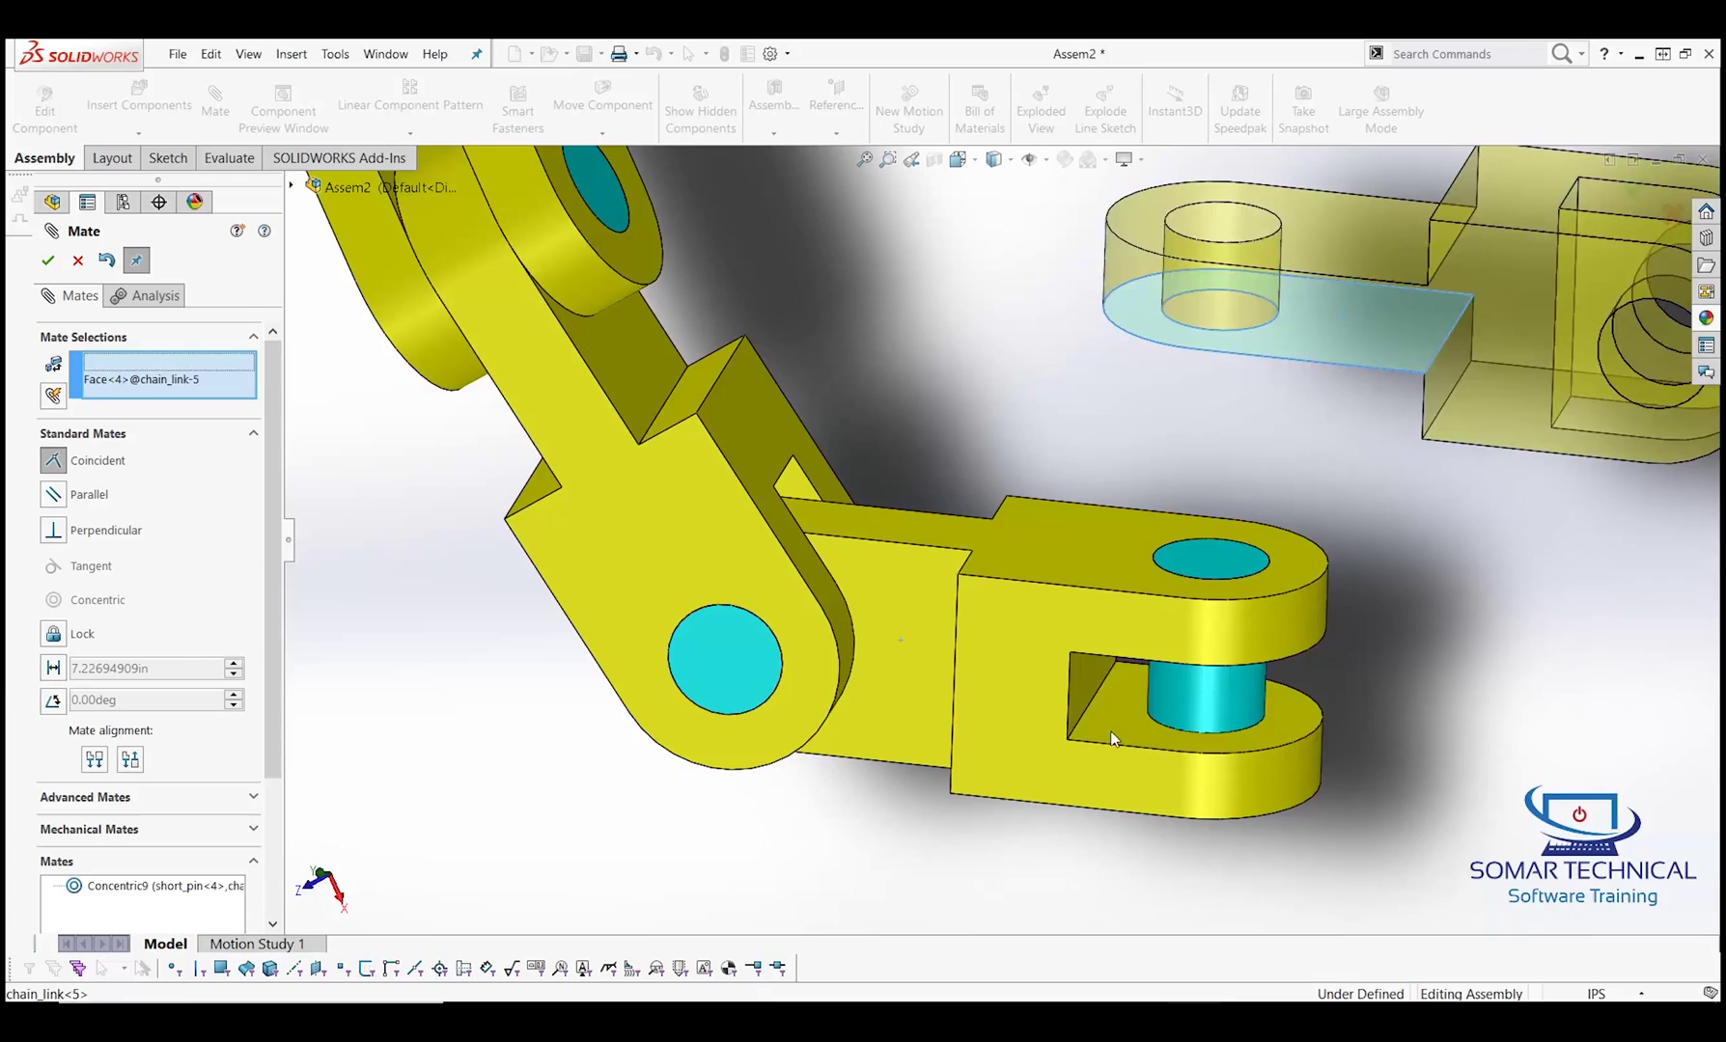
pyautogui.click(1110, 730)
pyautogui.click(1524, 899)
pyautogui.moveTo(1524, 898); pyautogui.dragTo(1255, 657, button='middle')
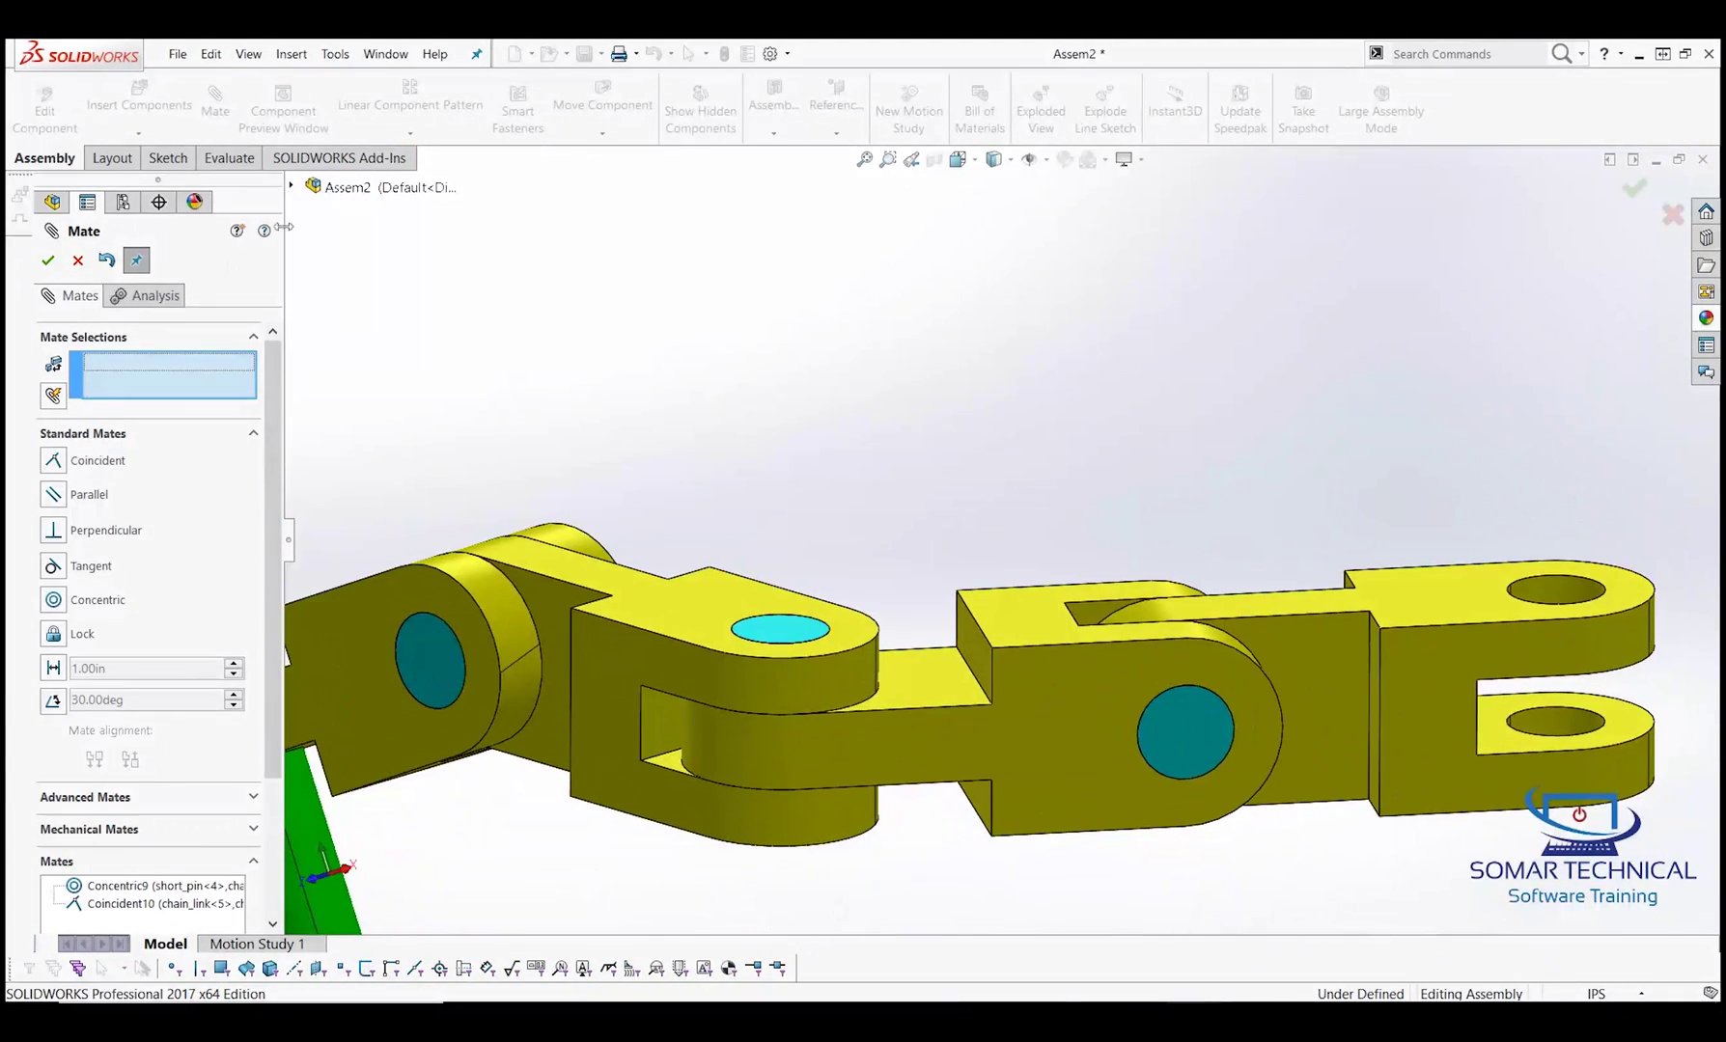
pyautogui.click(53, 699)
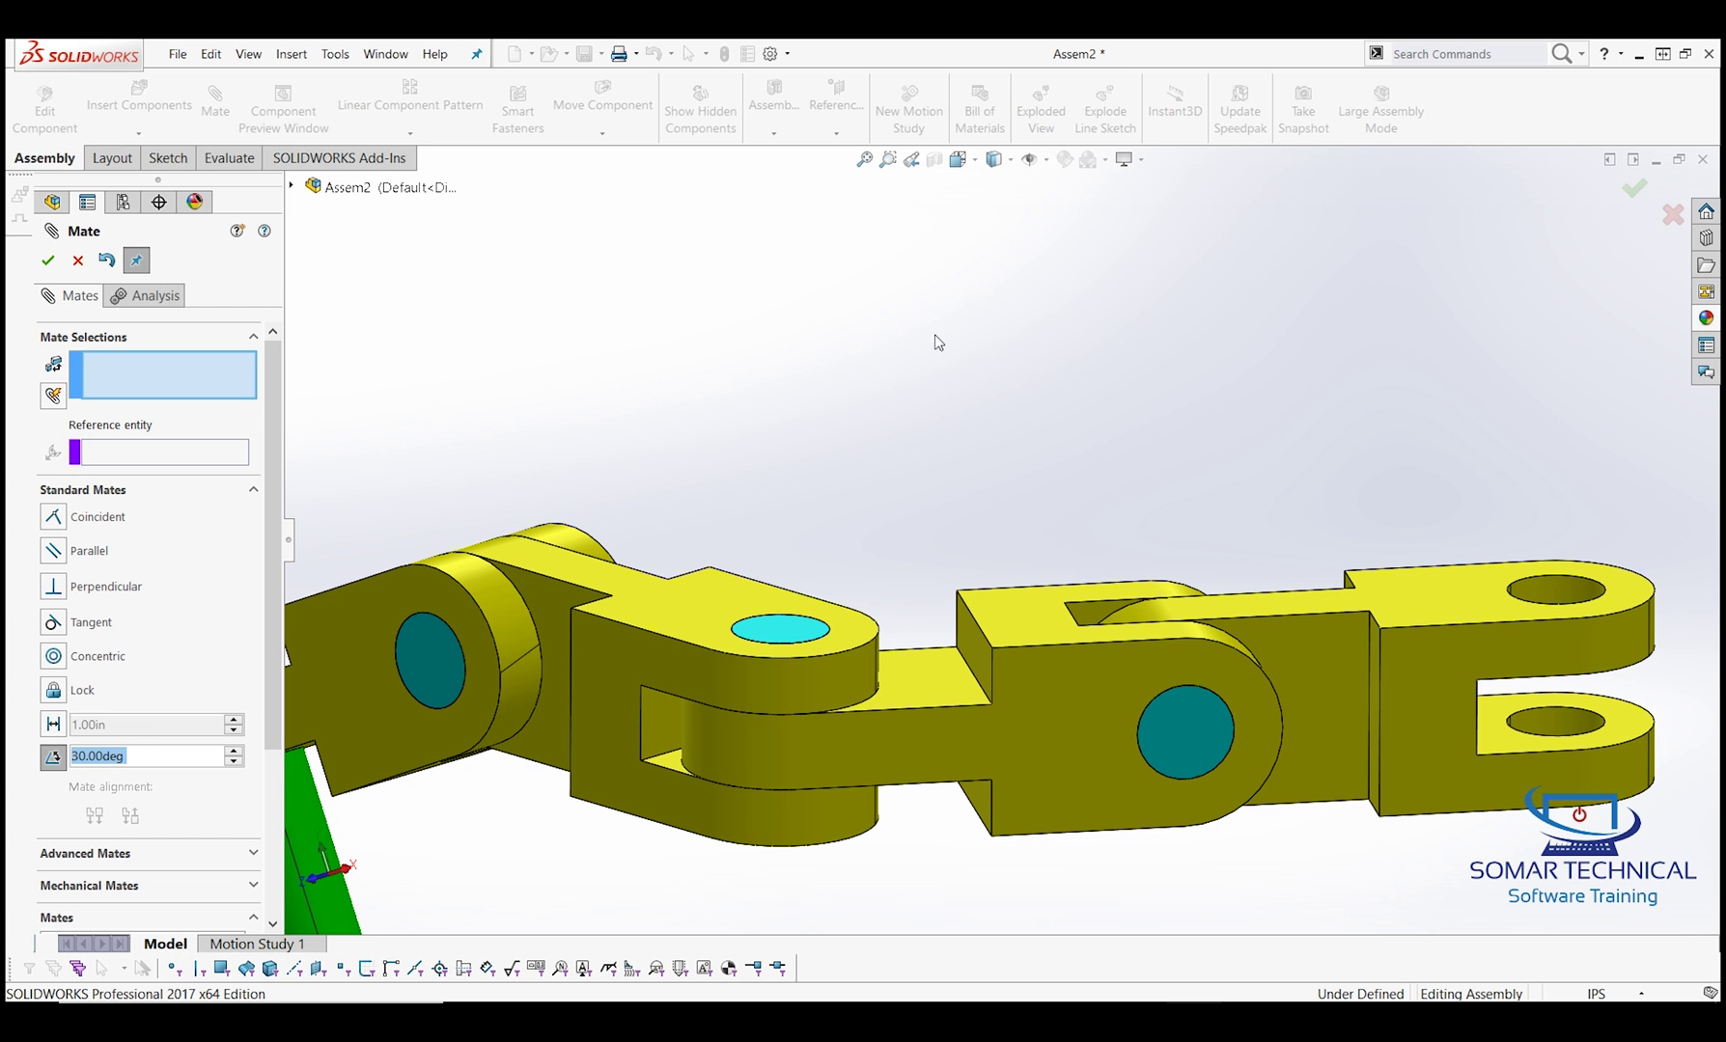
# Step: Add a 130° anti-aligned, flipped angle mate between chain_link-5 and chain_link-6
pyautogui.moveTo(1010, 341); pyautogui.dragTo(1032, 652, button='middle')
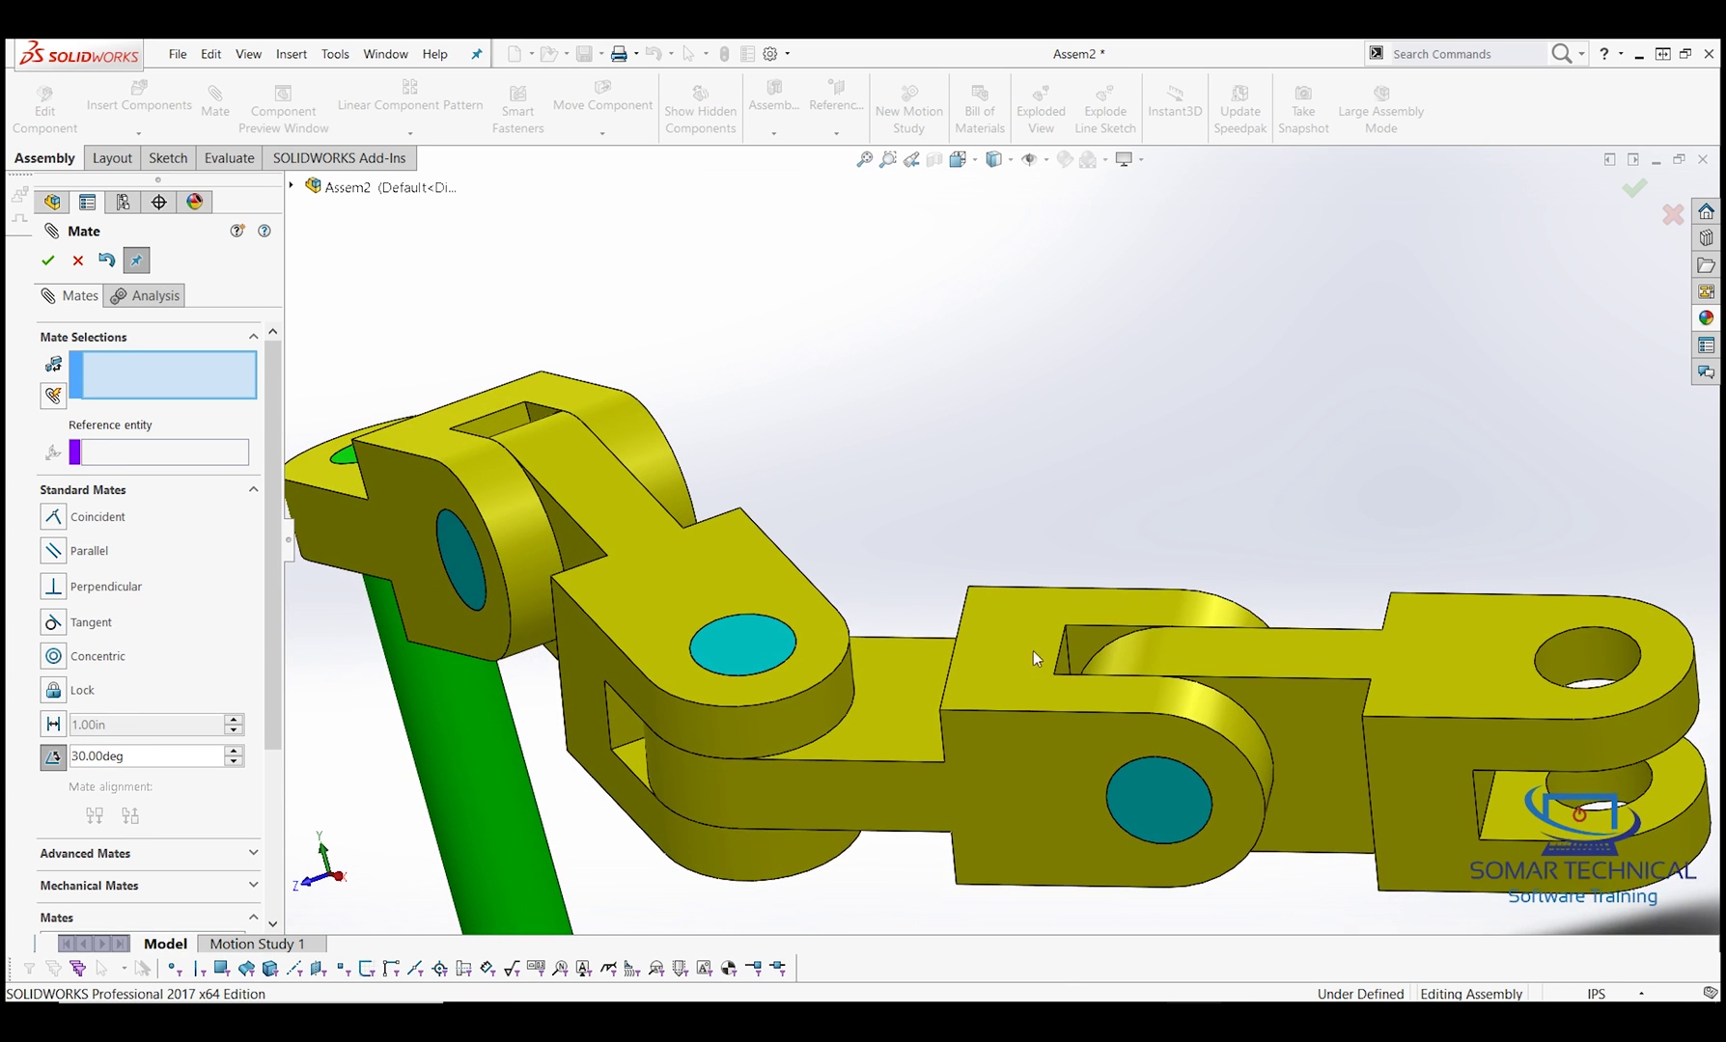
pyautogui.click(1020, 640)
pyautogui.click(1488, 635)
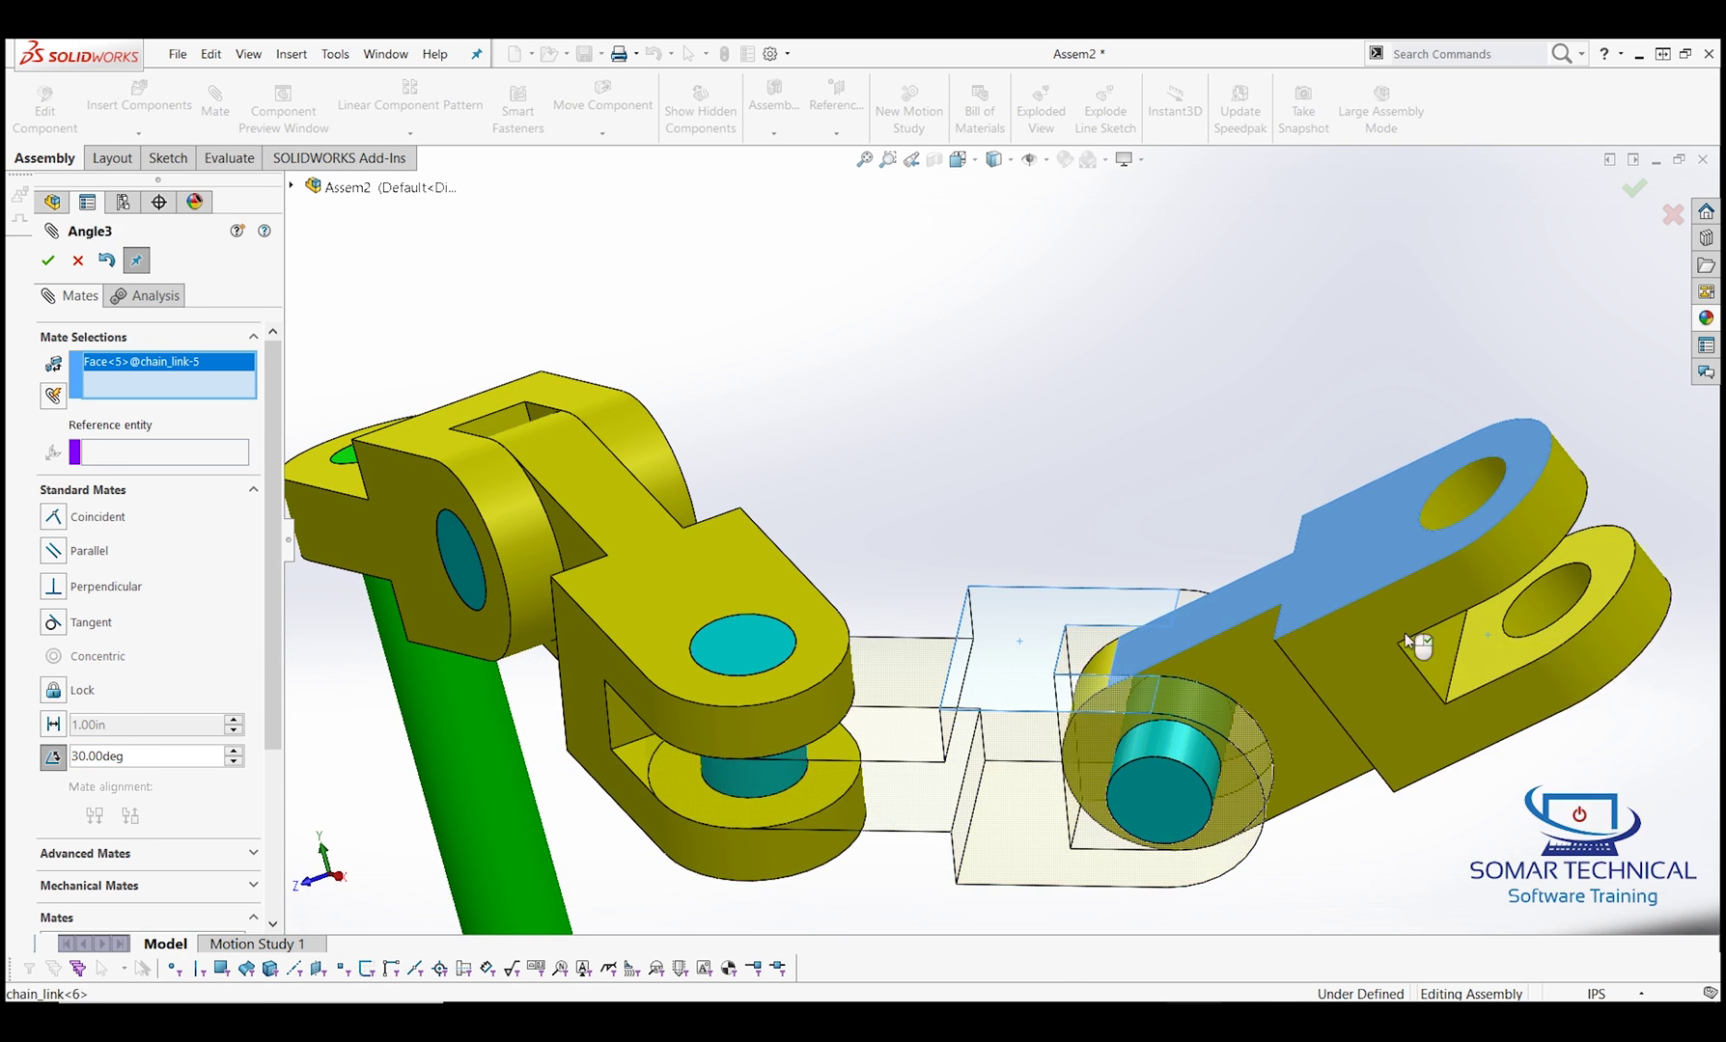
pyautogui.write('130')
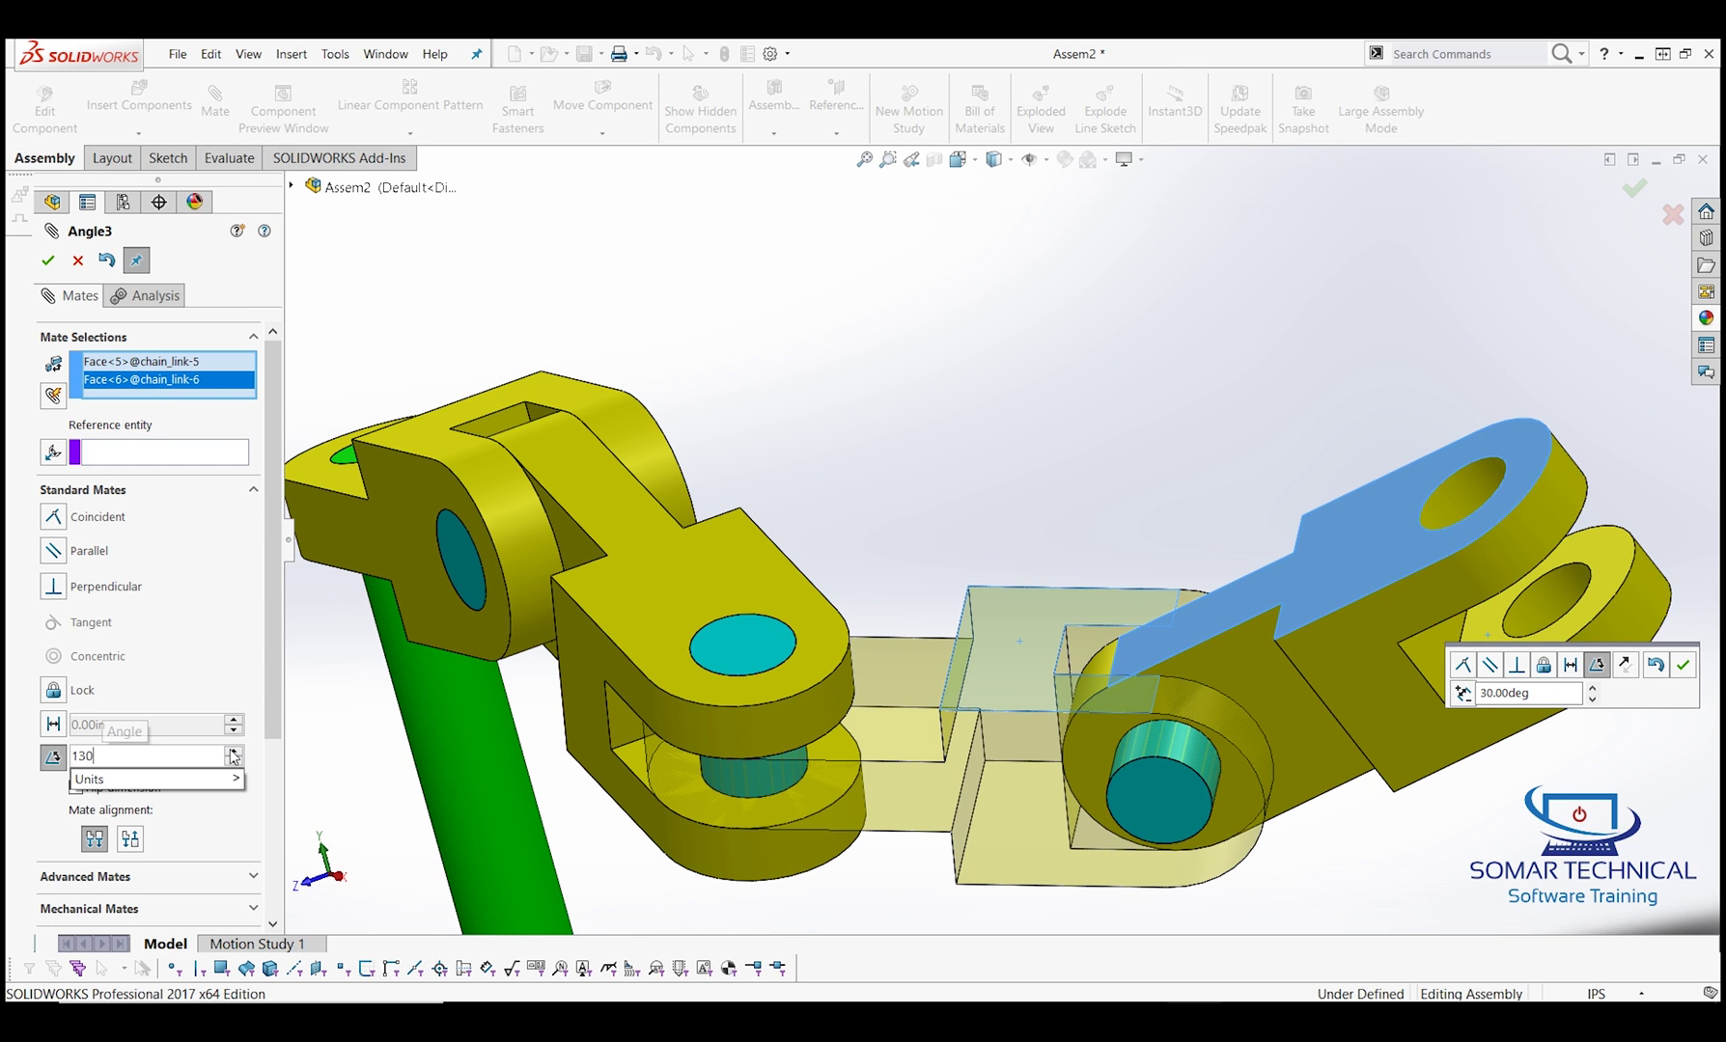
pyautogui.press('Return')
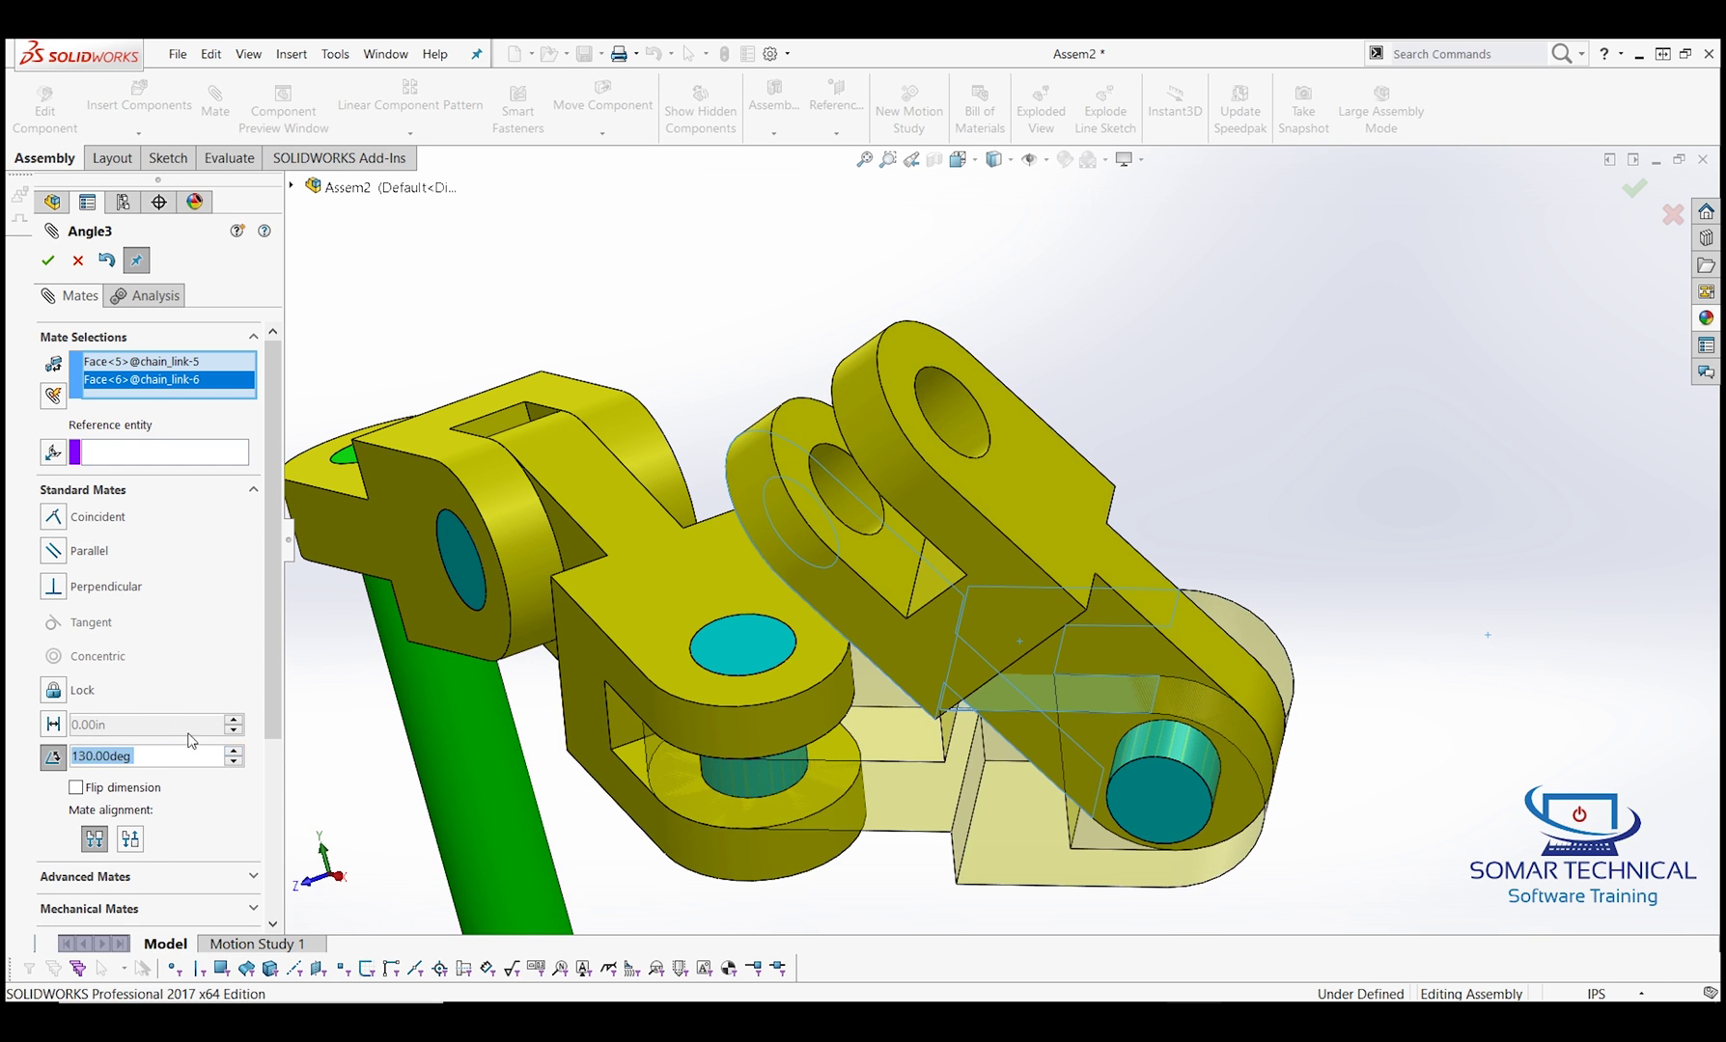
pyautogui.click(131, 845)
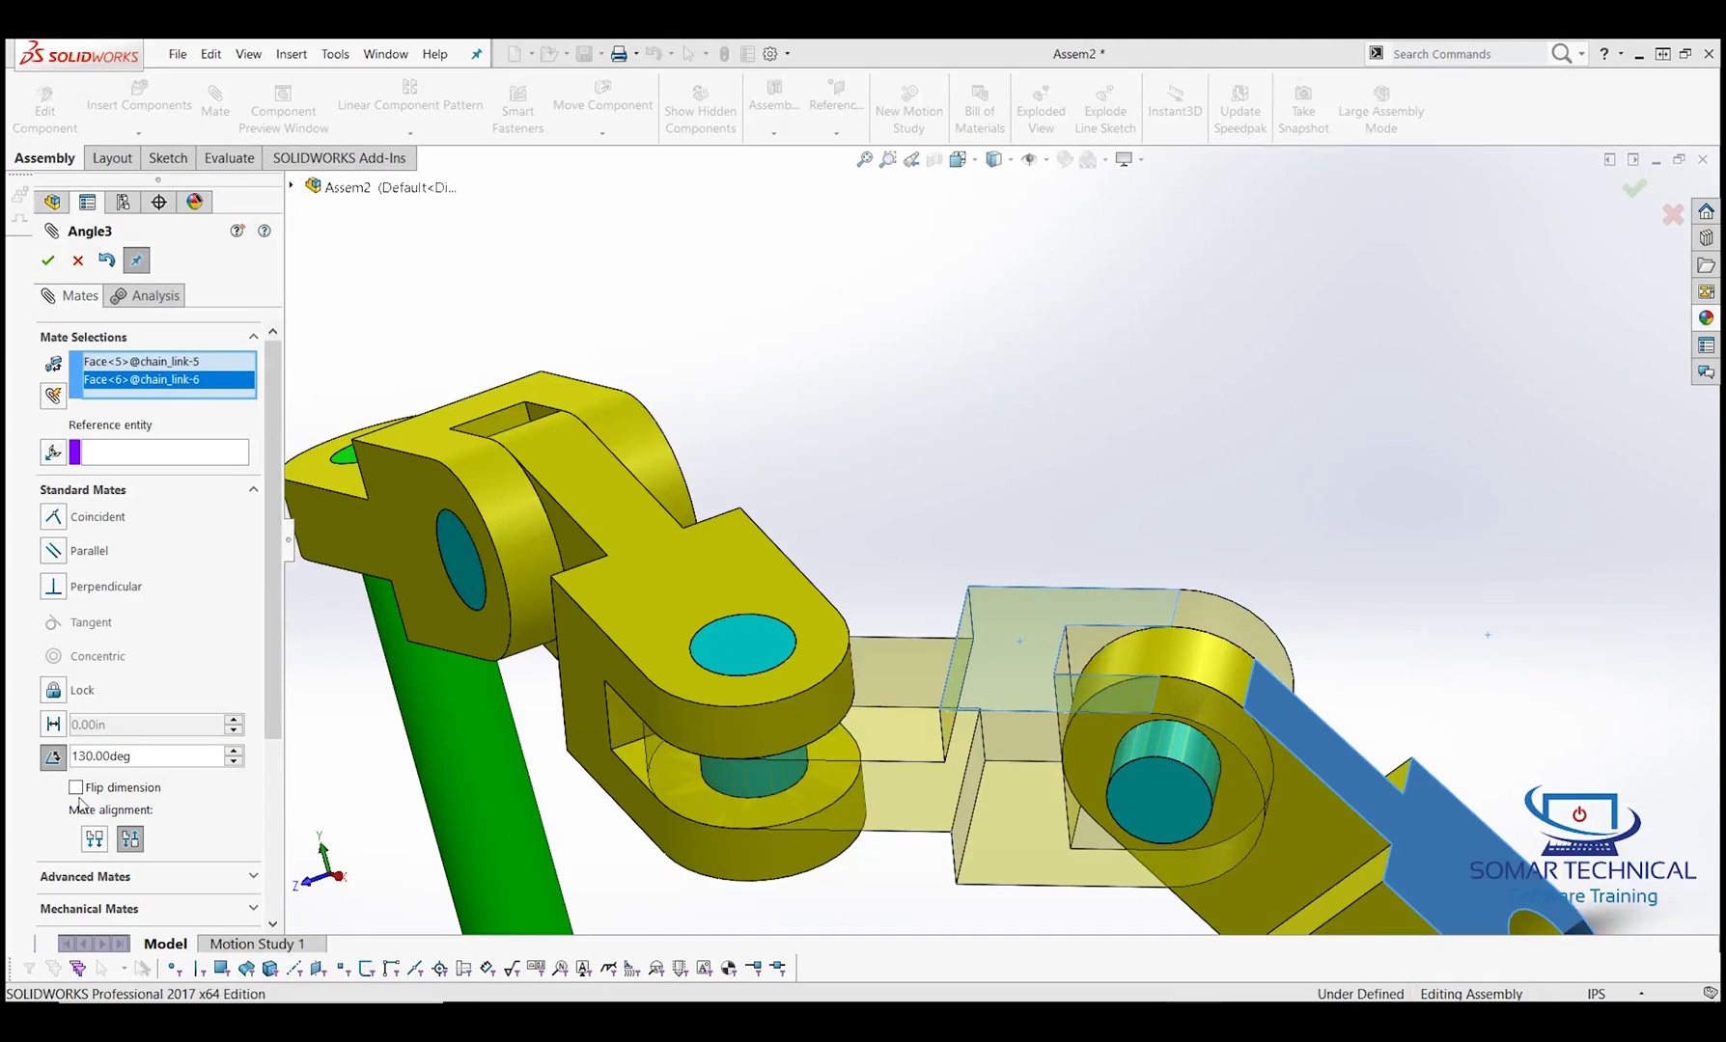
pyautogui.click(76, 788)
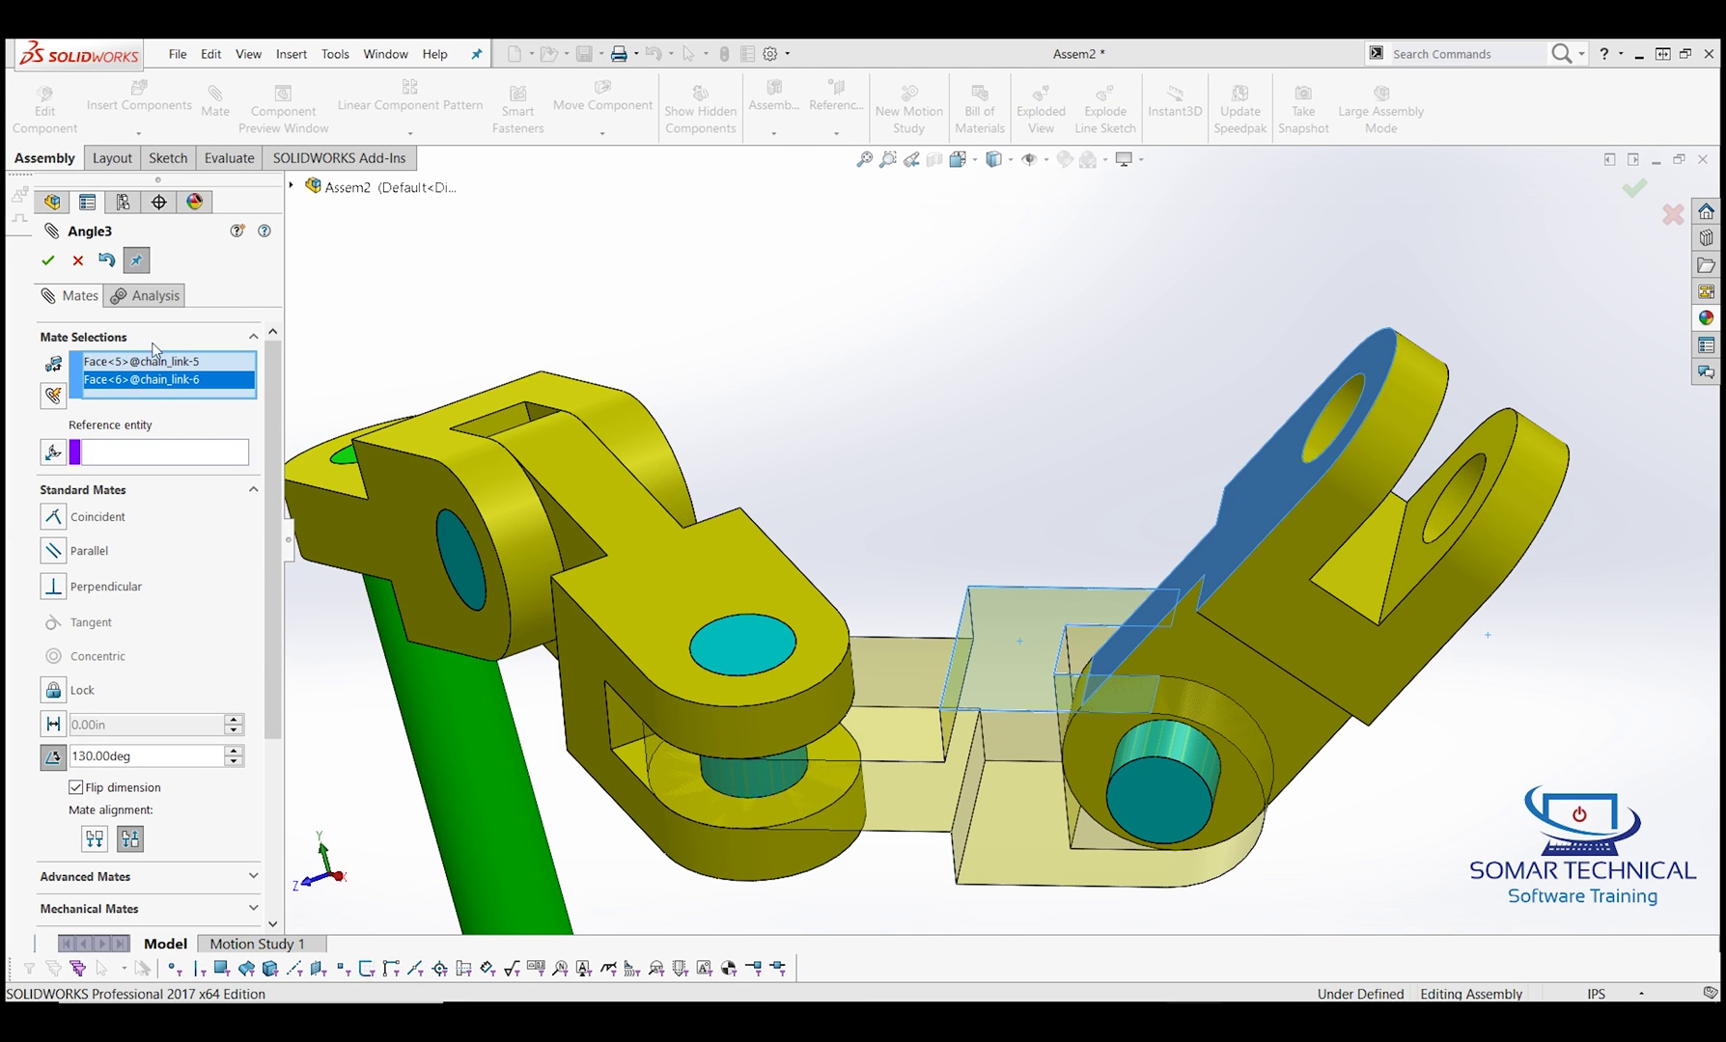
pyautogui.click(48, 261)
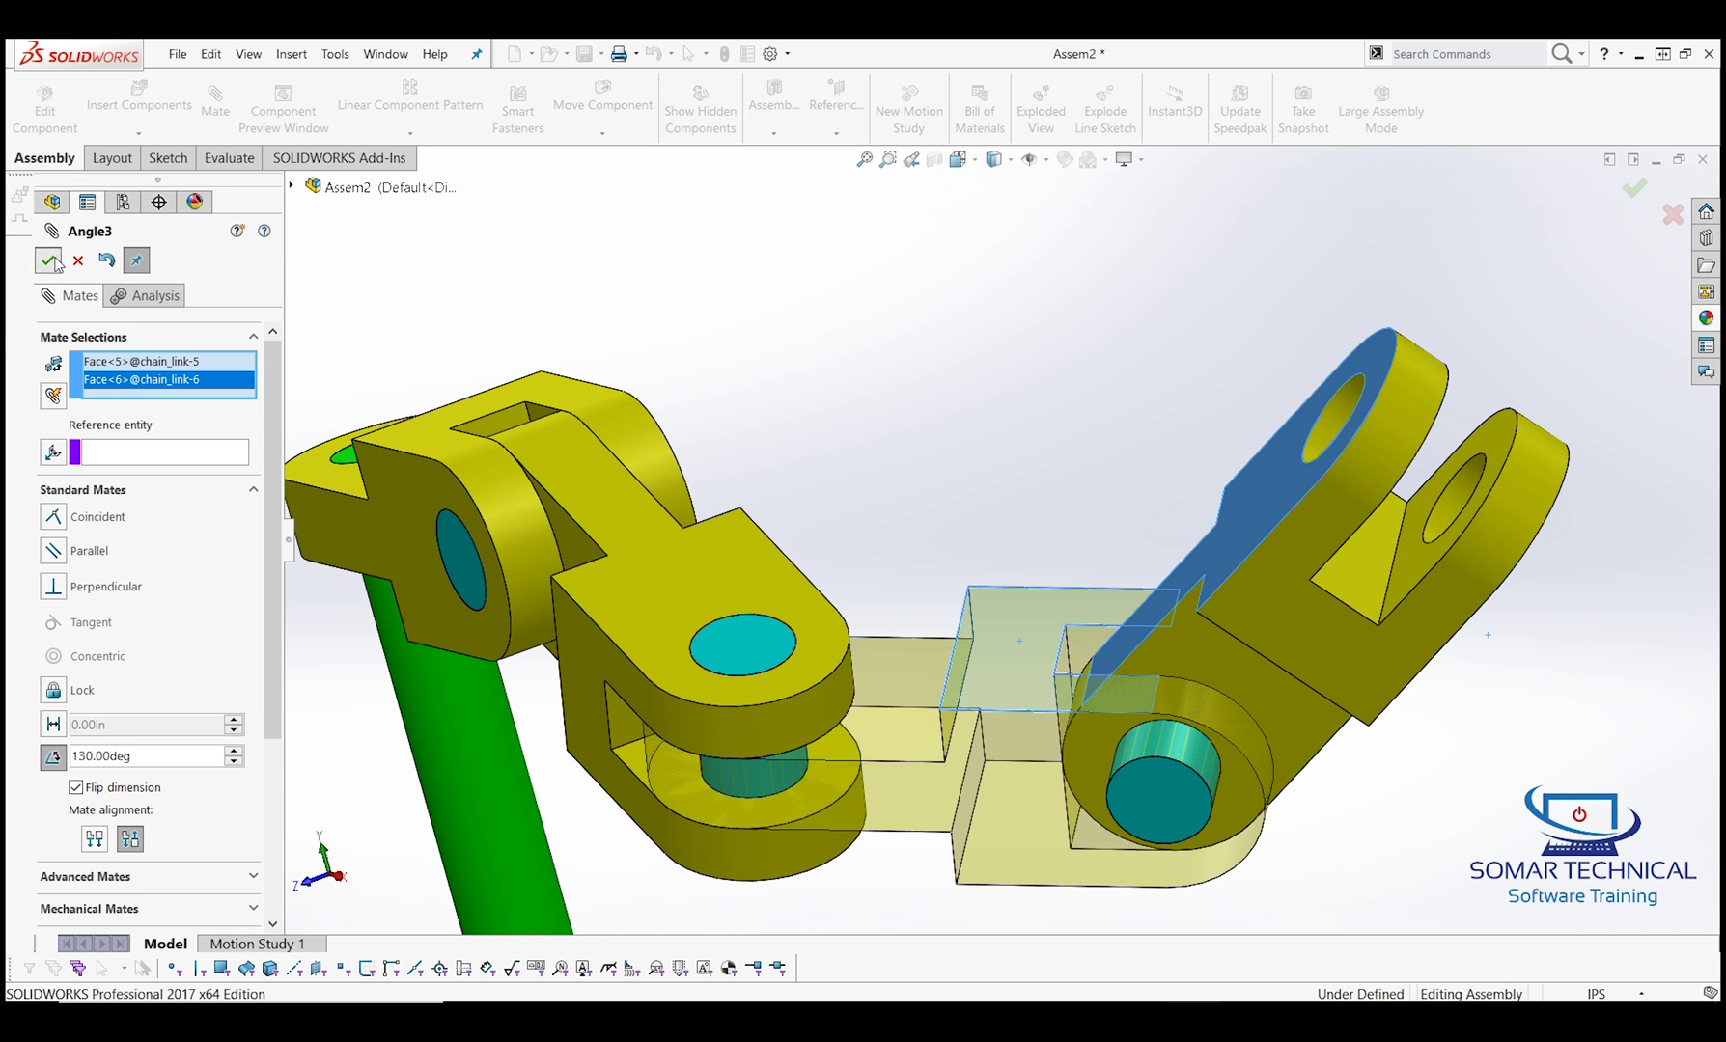
pyautogui.scroll(5, 914, 339)
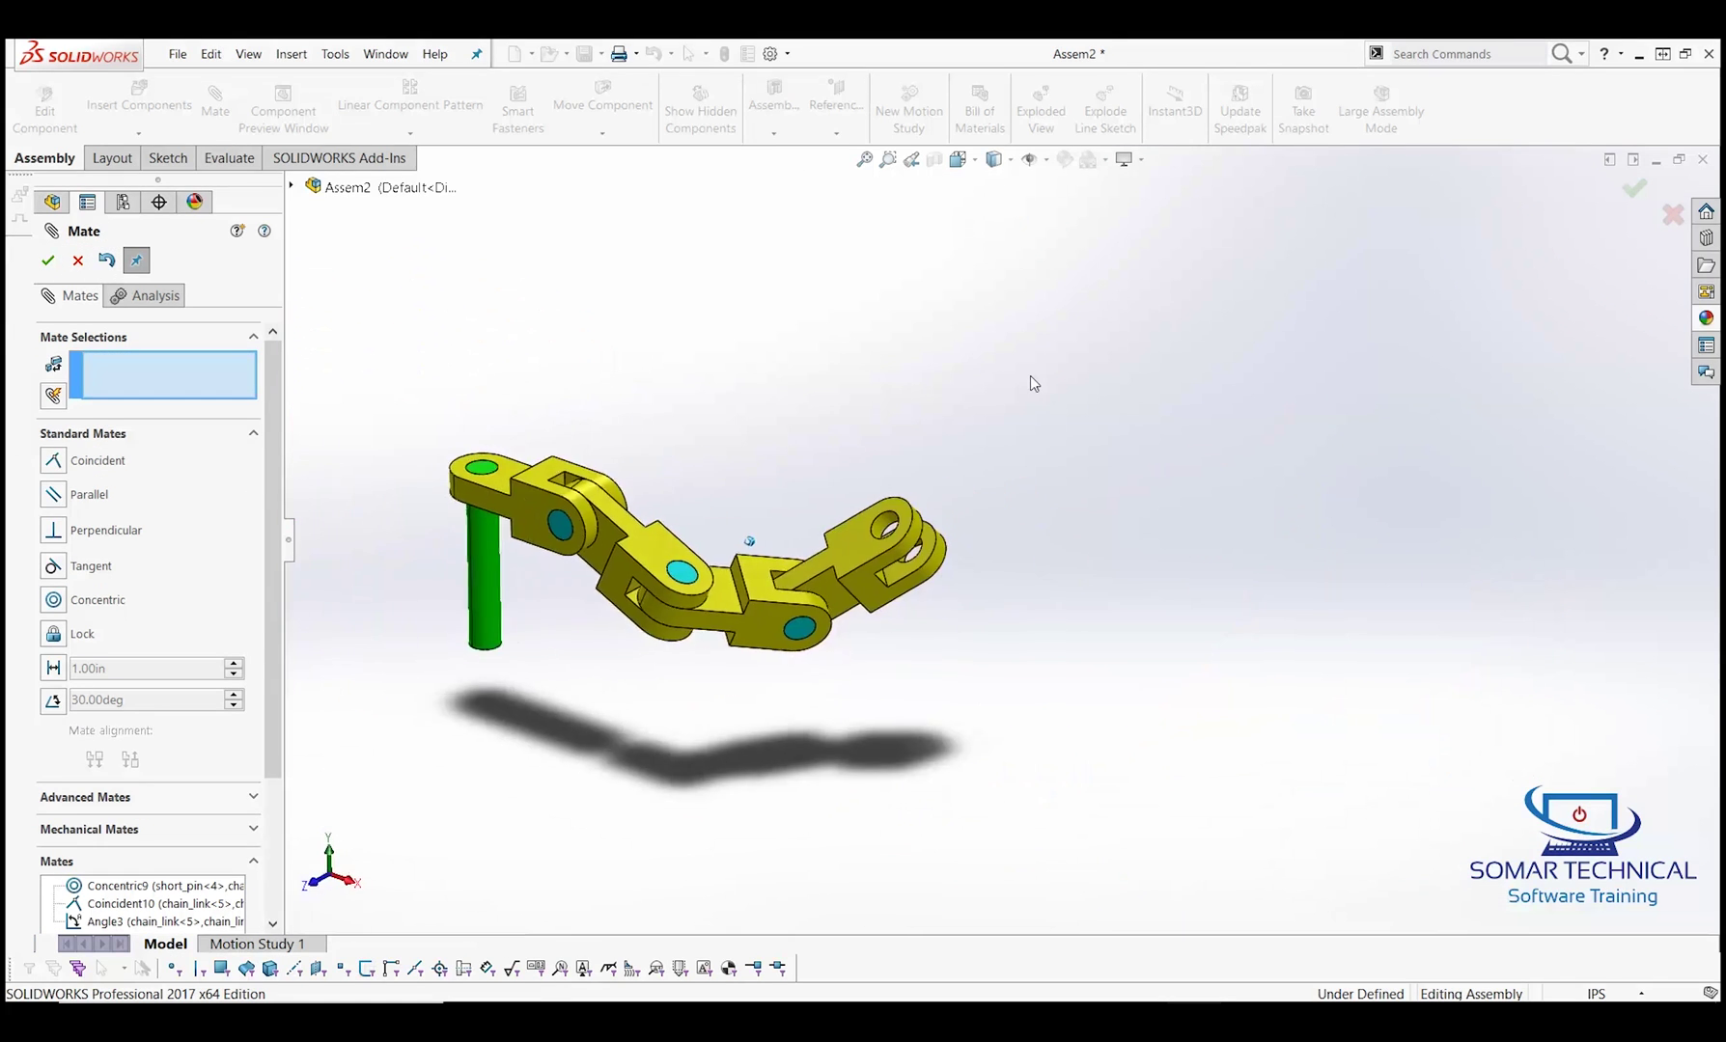
pyautogui.scroll(-3, 1030, 375)
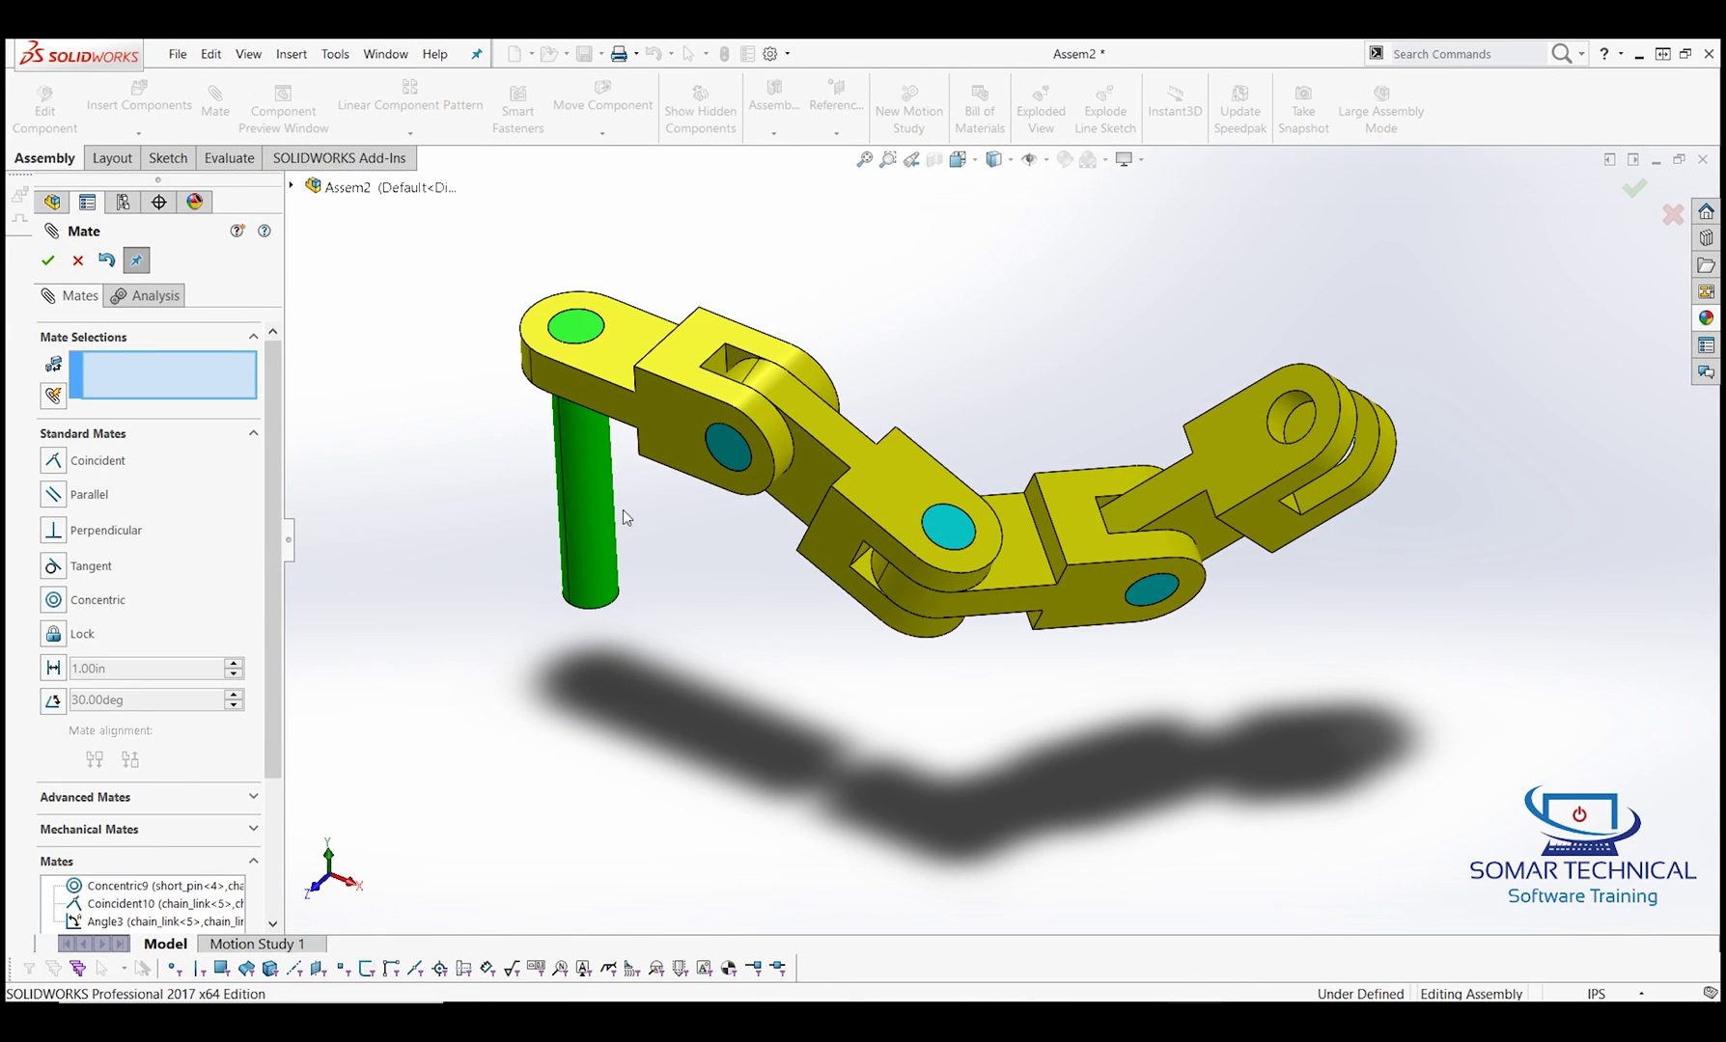
pyautogui.click(47, 259)
# Step: Add a long pin copy and mate it concentric with chain_link-6's free end hole
pyautogui.moveTo(582, 524); pyautogui.dragTo(1482, 426)
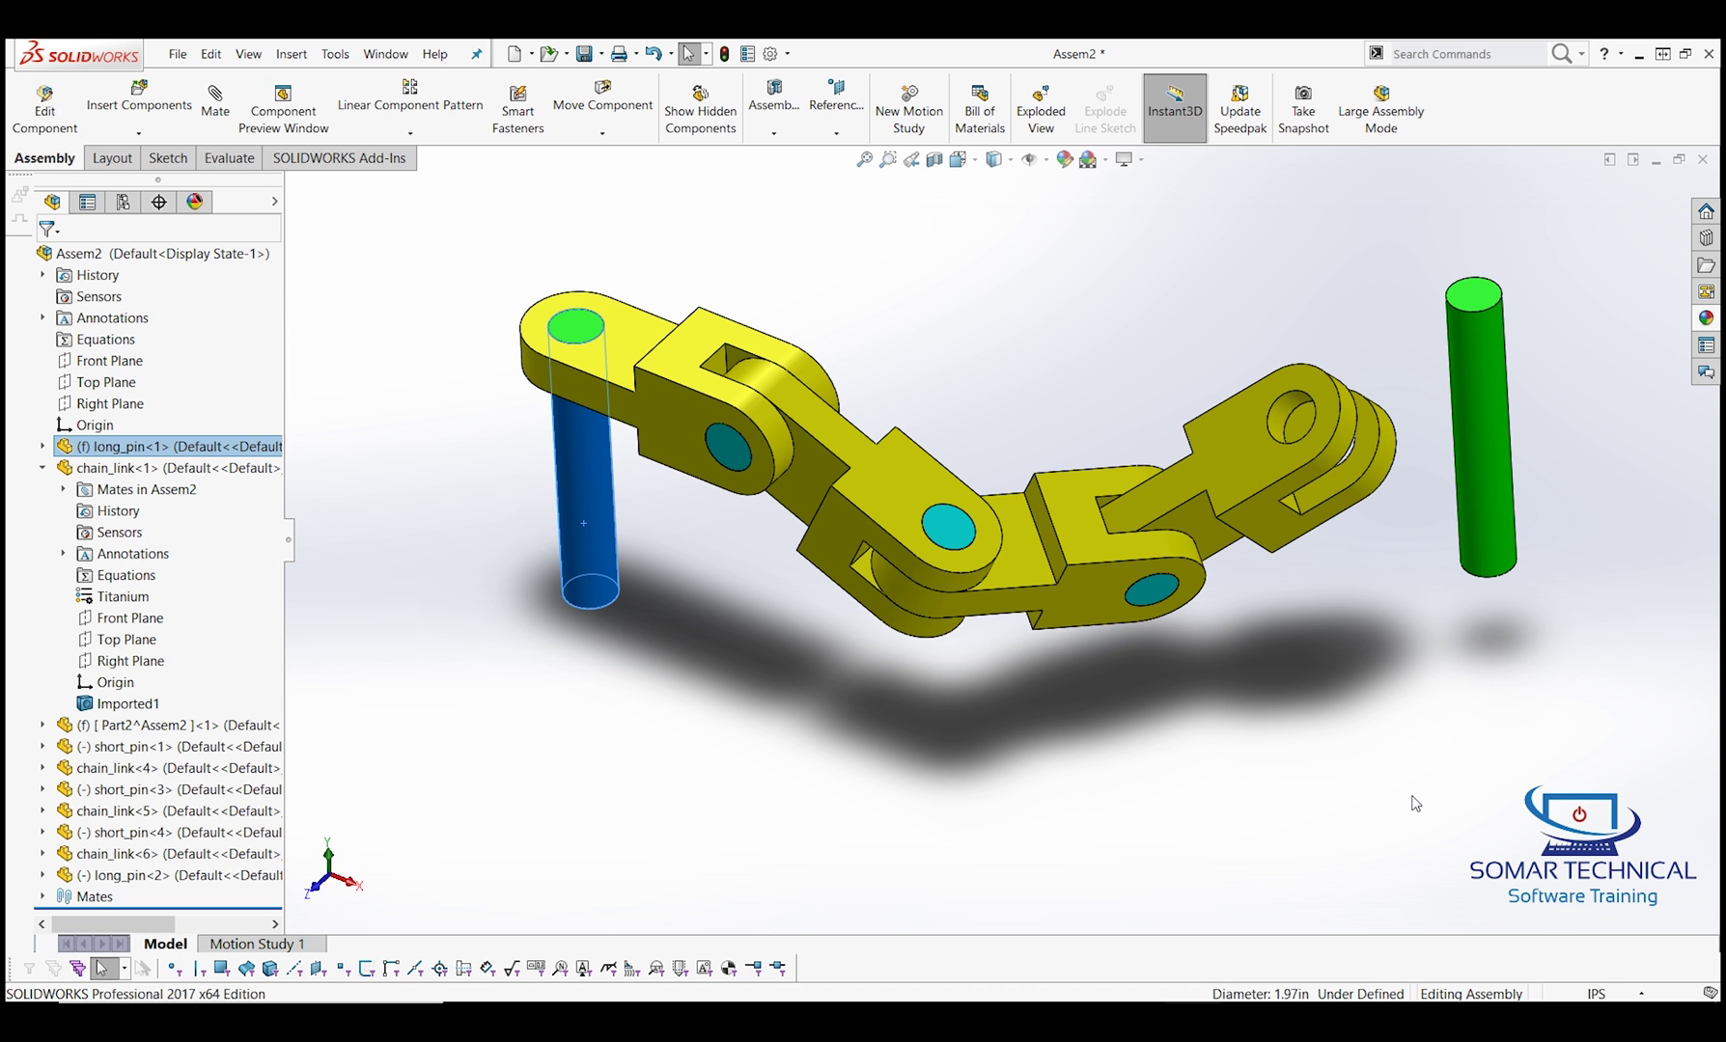
pyautogui.click(215, 96)
pyautogui.scroll(-2, 1431, 468)
pyautogui.scroll(-3, 1432, 468)
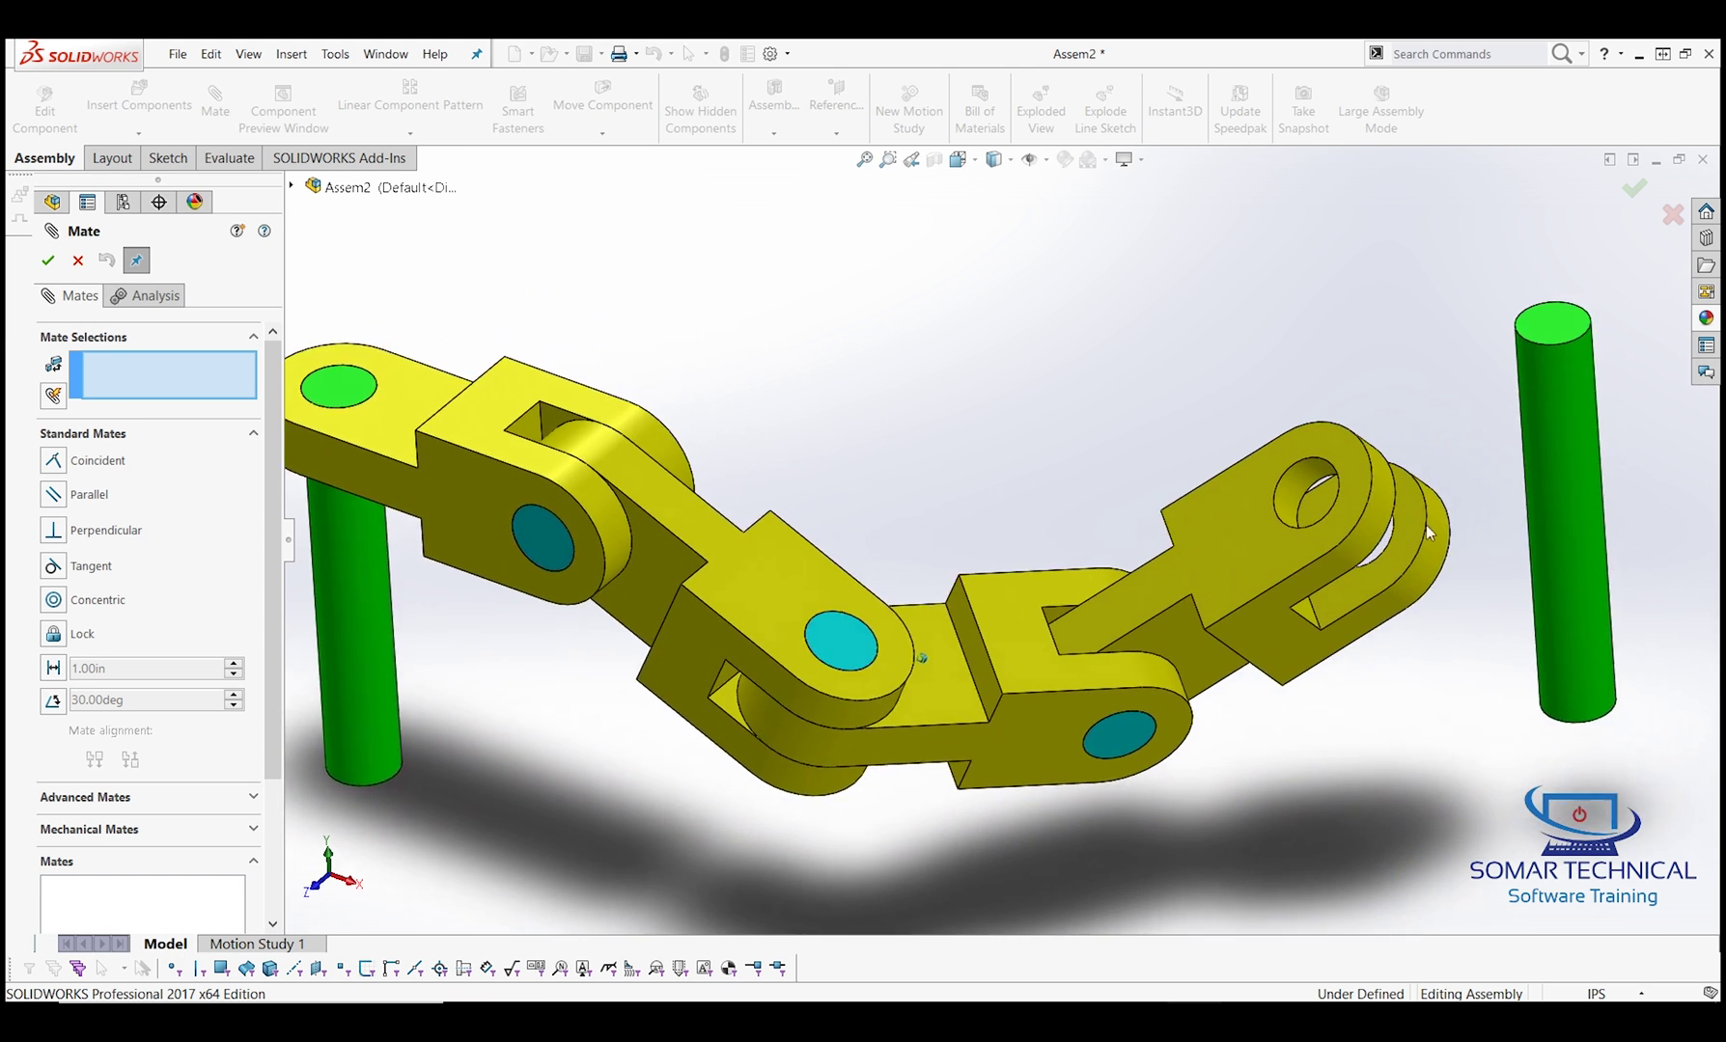
pyautogui.click(1226, 533)
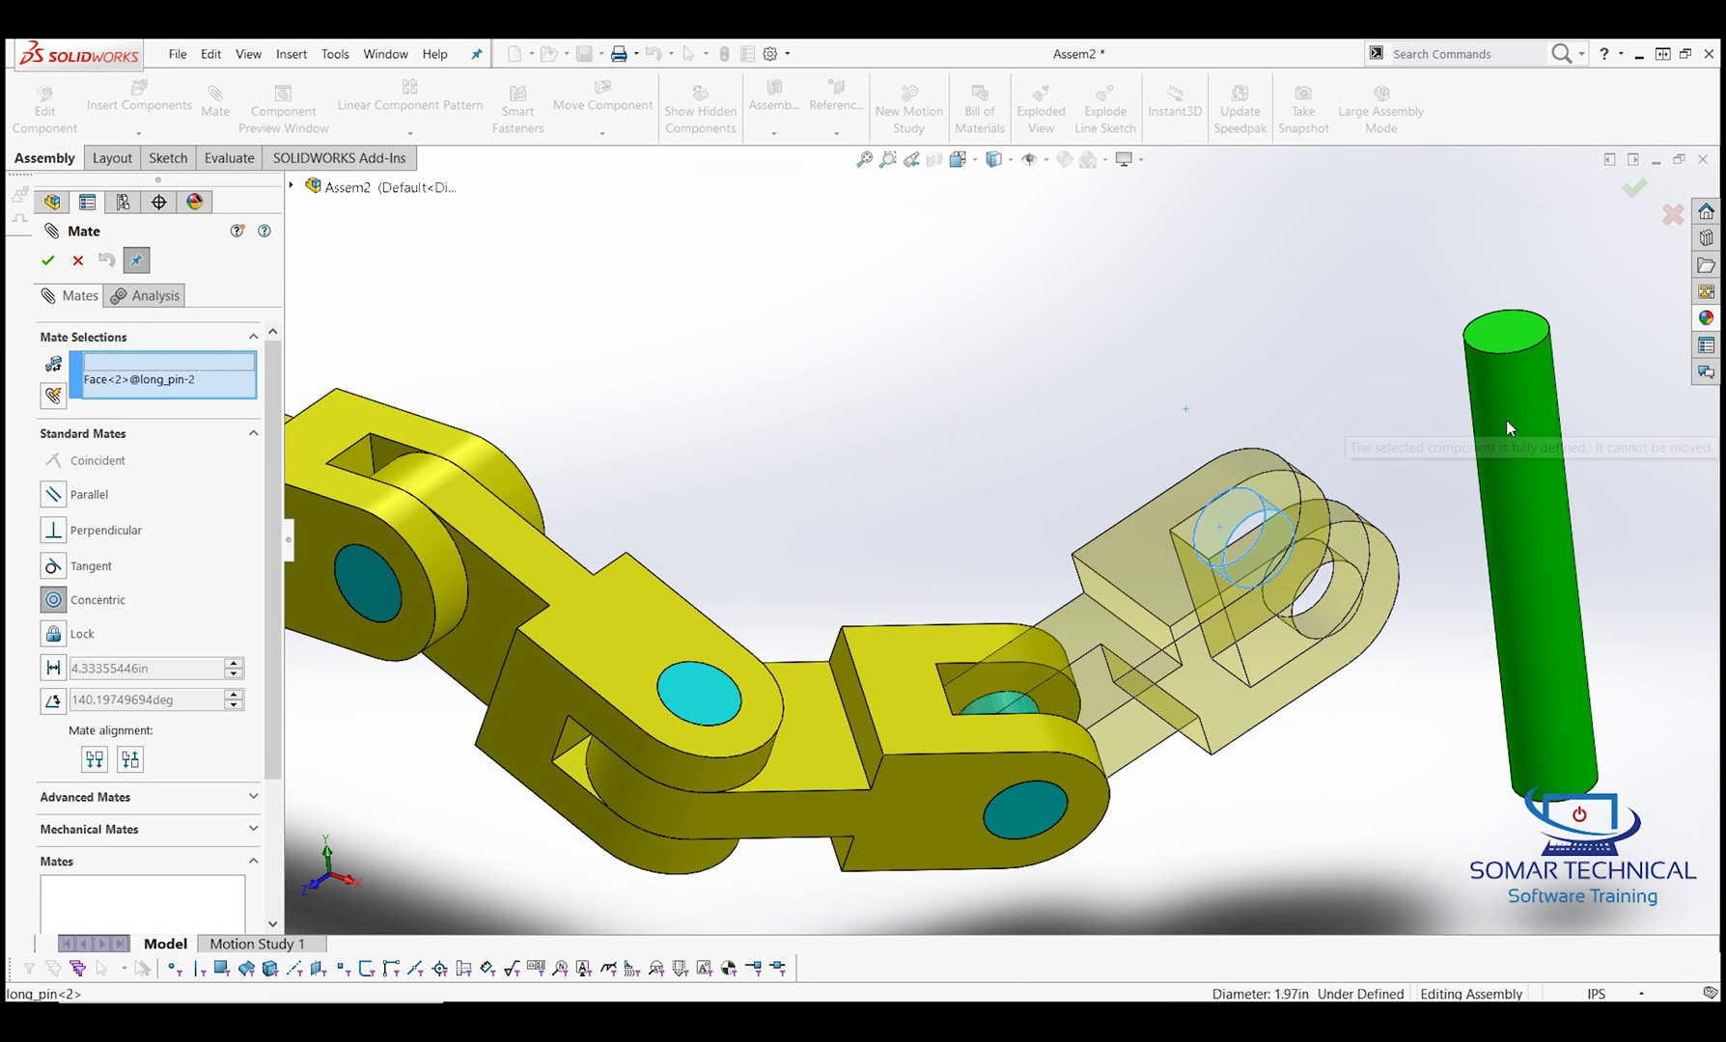
pyautogui.click(1505, 419)
pyautogui.click(1691, 666)
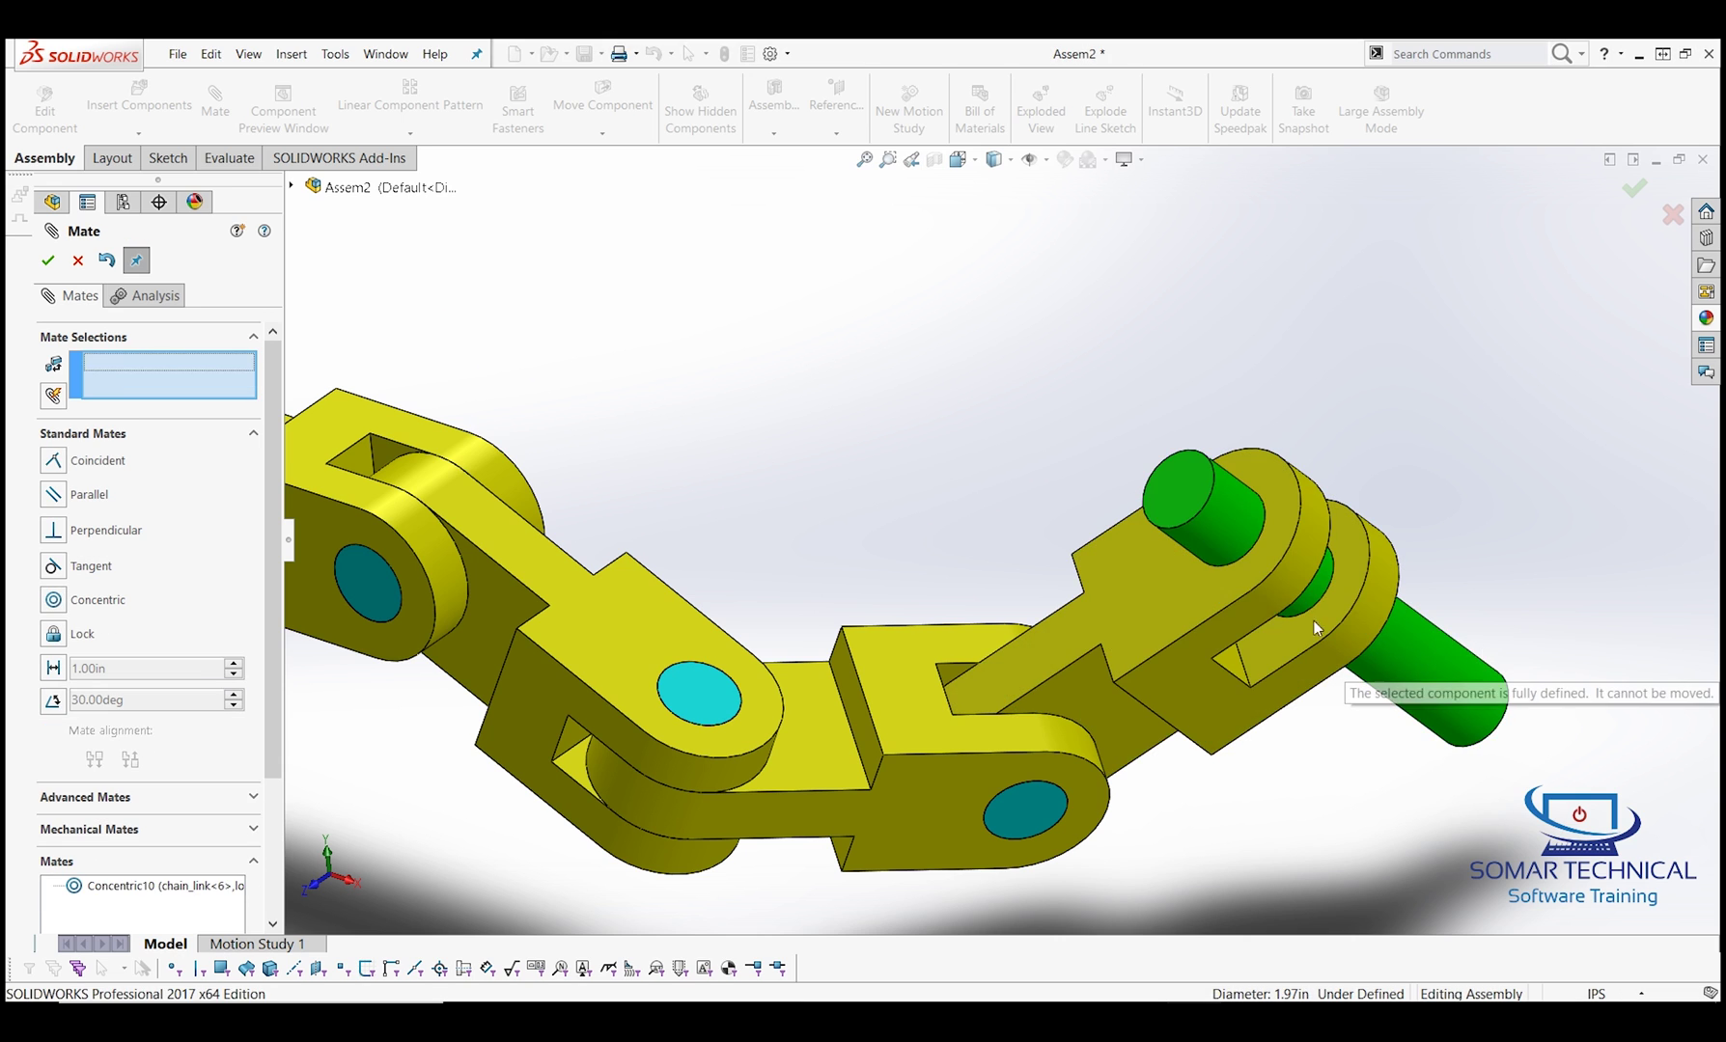
# Step: Make long_pin-2's end face flush with chain_link-6's side face and show the chain in isometric view
pyautogui.click(1188, 513)
pyautogui.click(1140, 575)
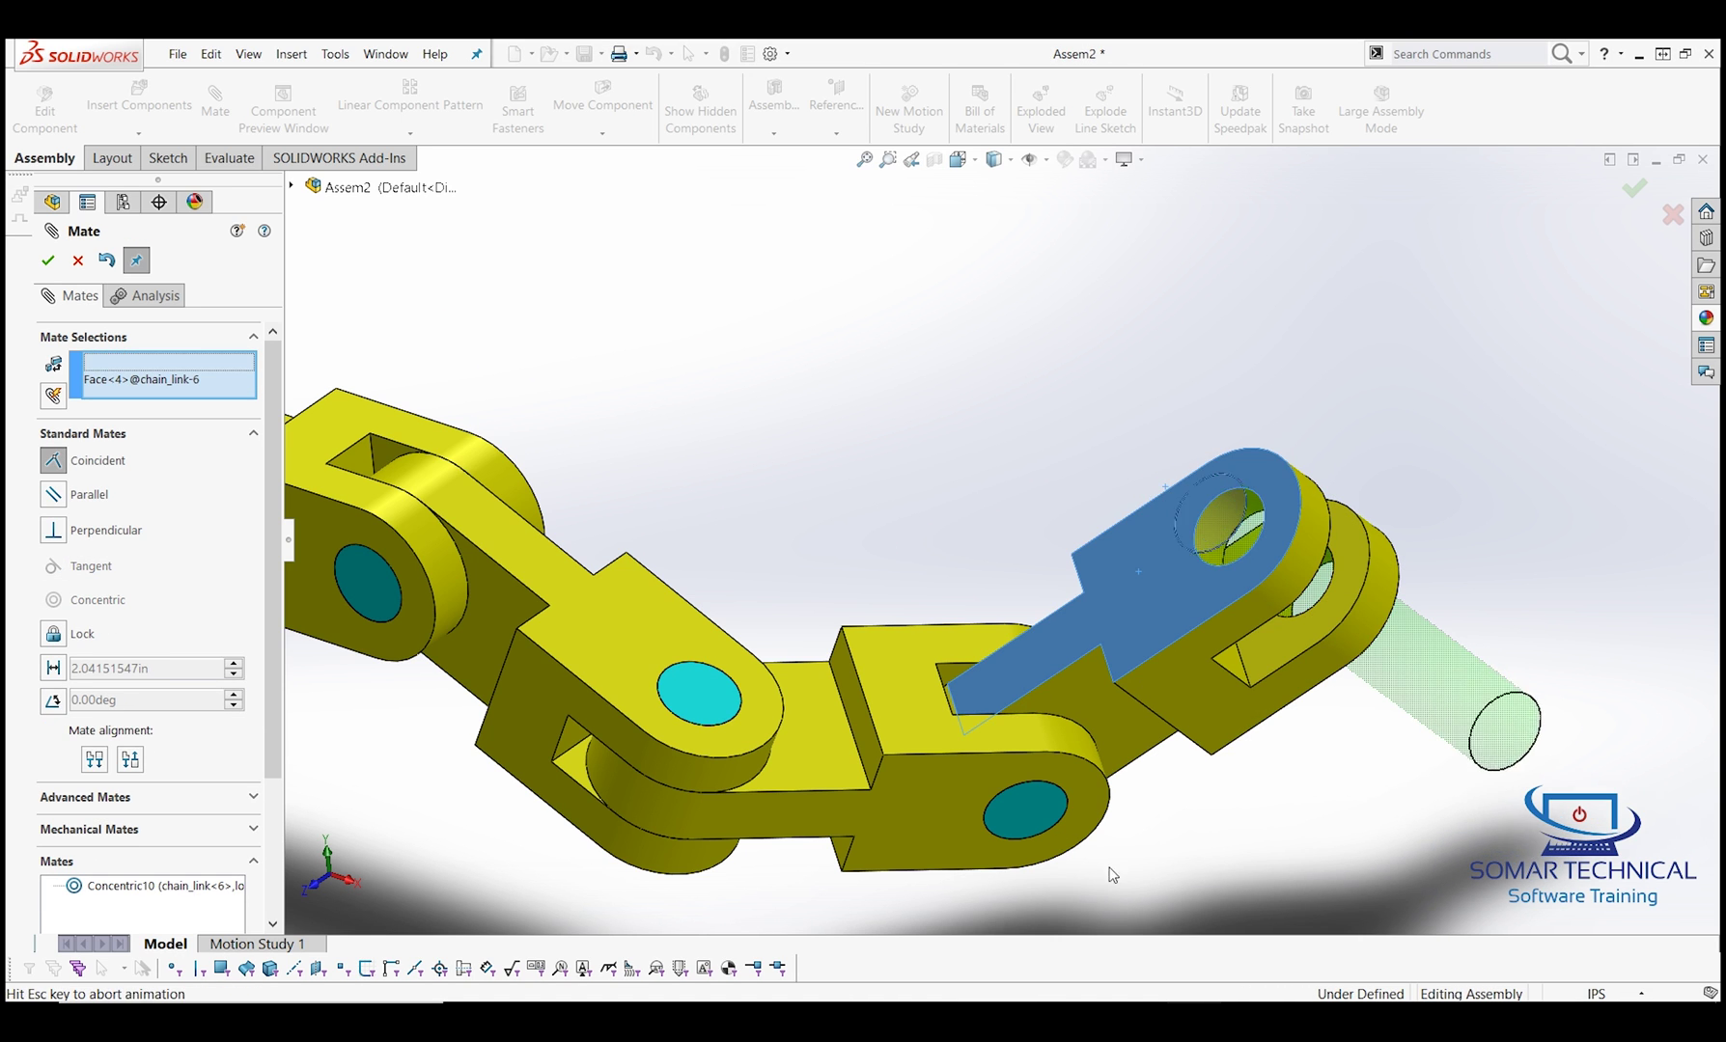
pyautogui.click(1696, 772)
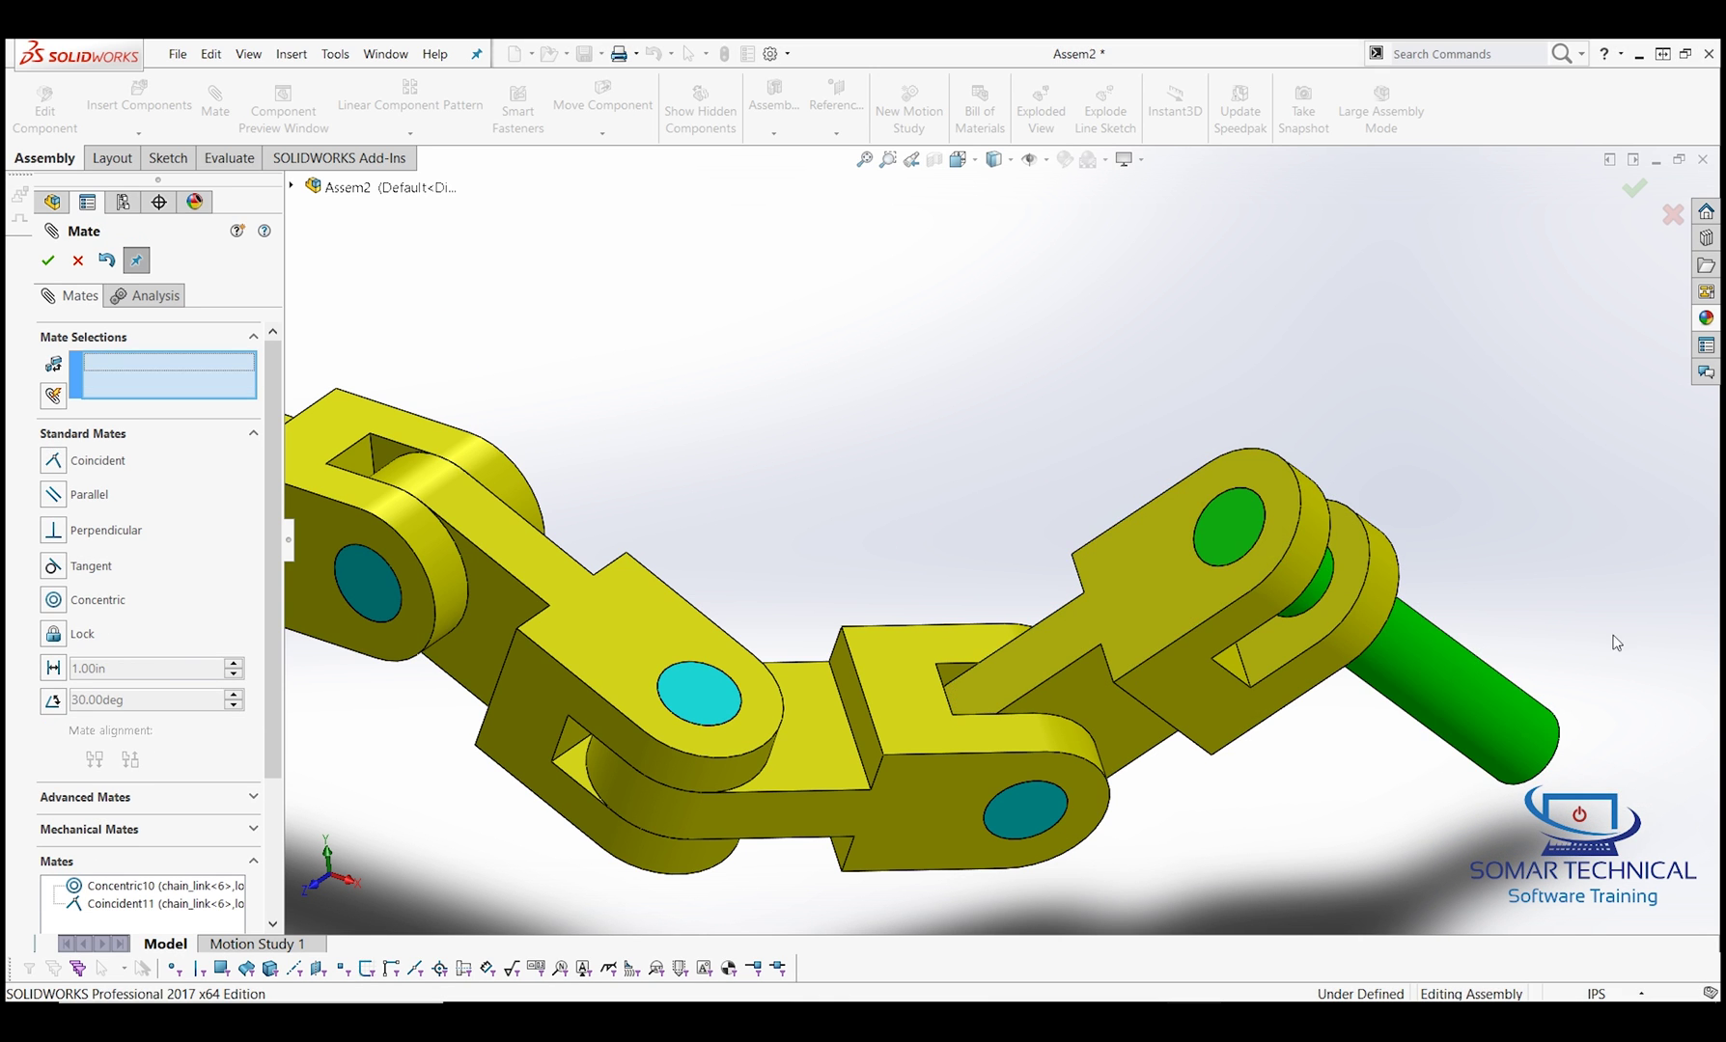
pyautogui.click(47, 260)
pyautogui.click(993, 159)
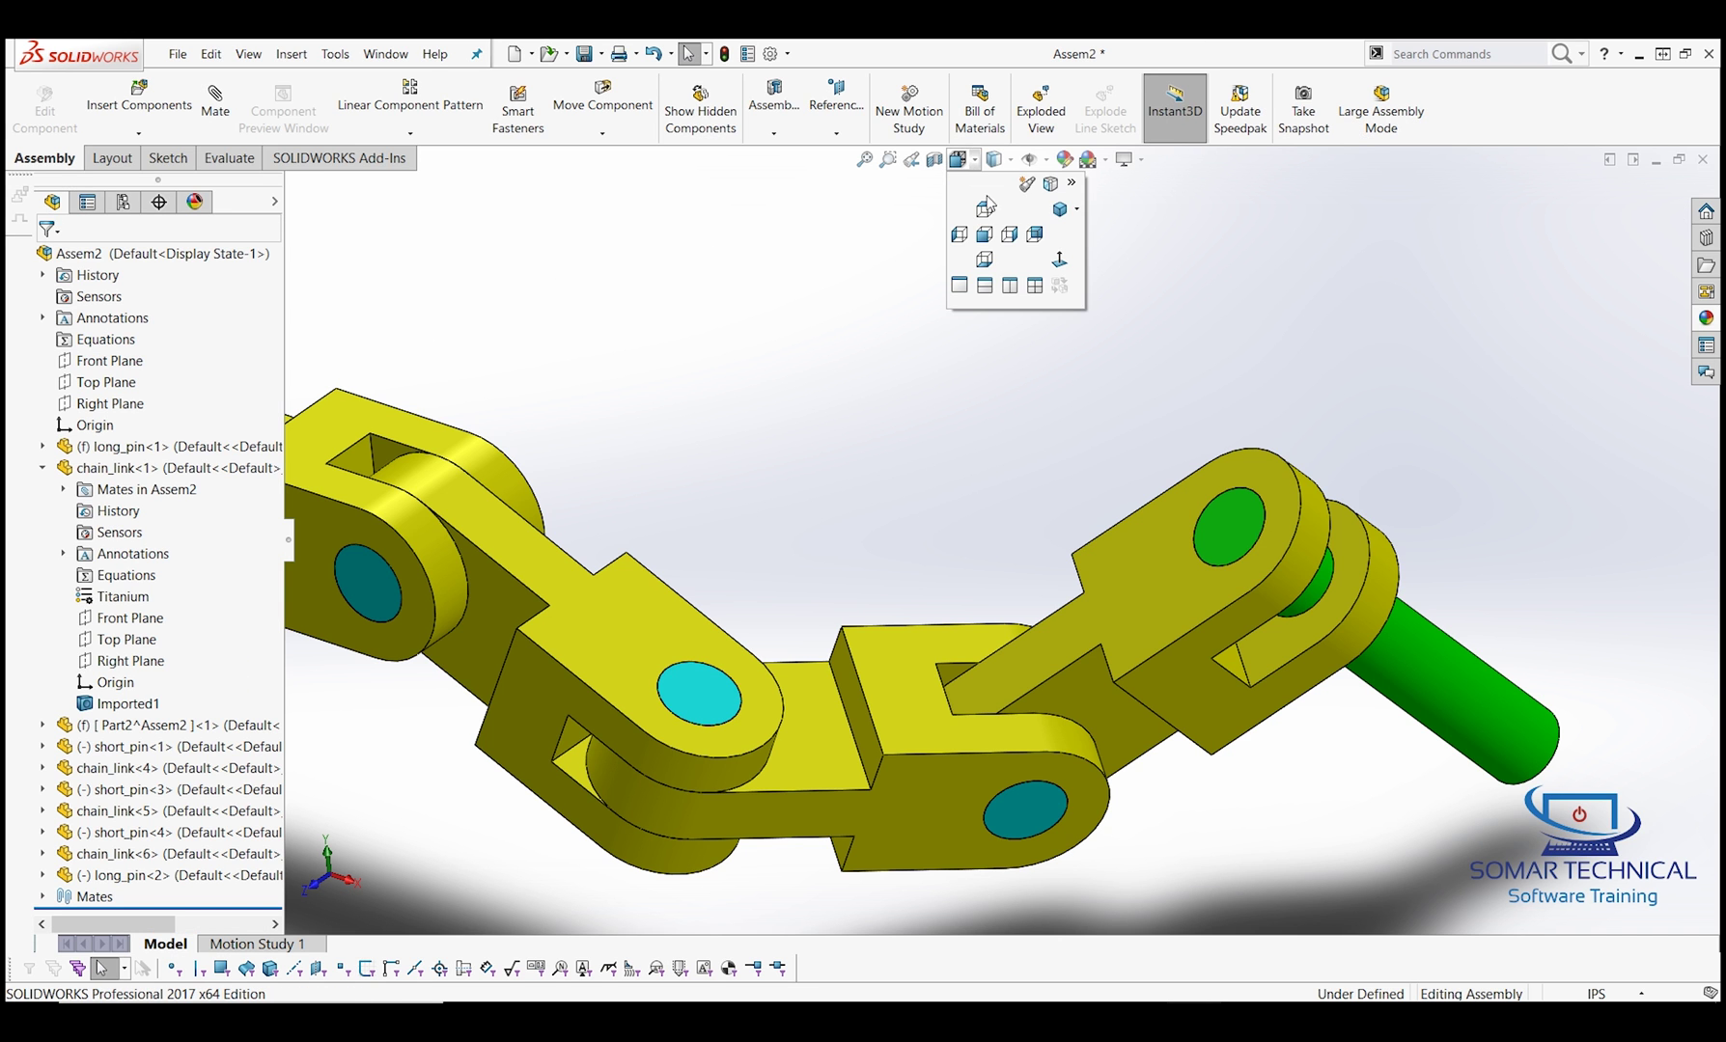
pyautogui.click(1067, 230)
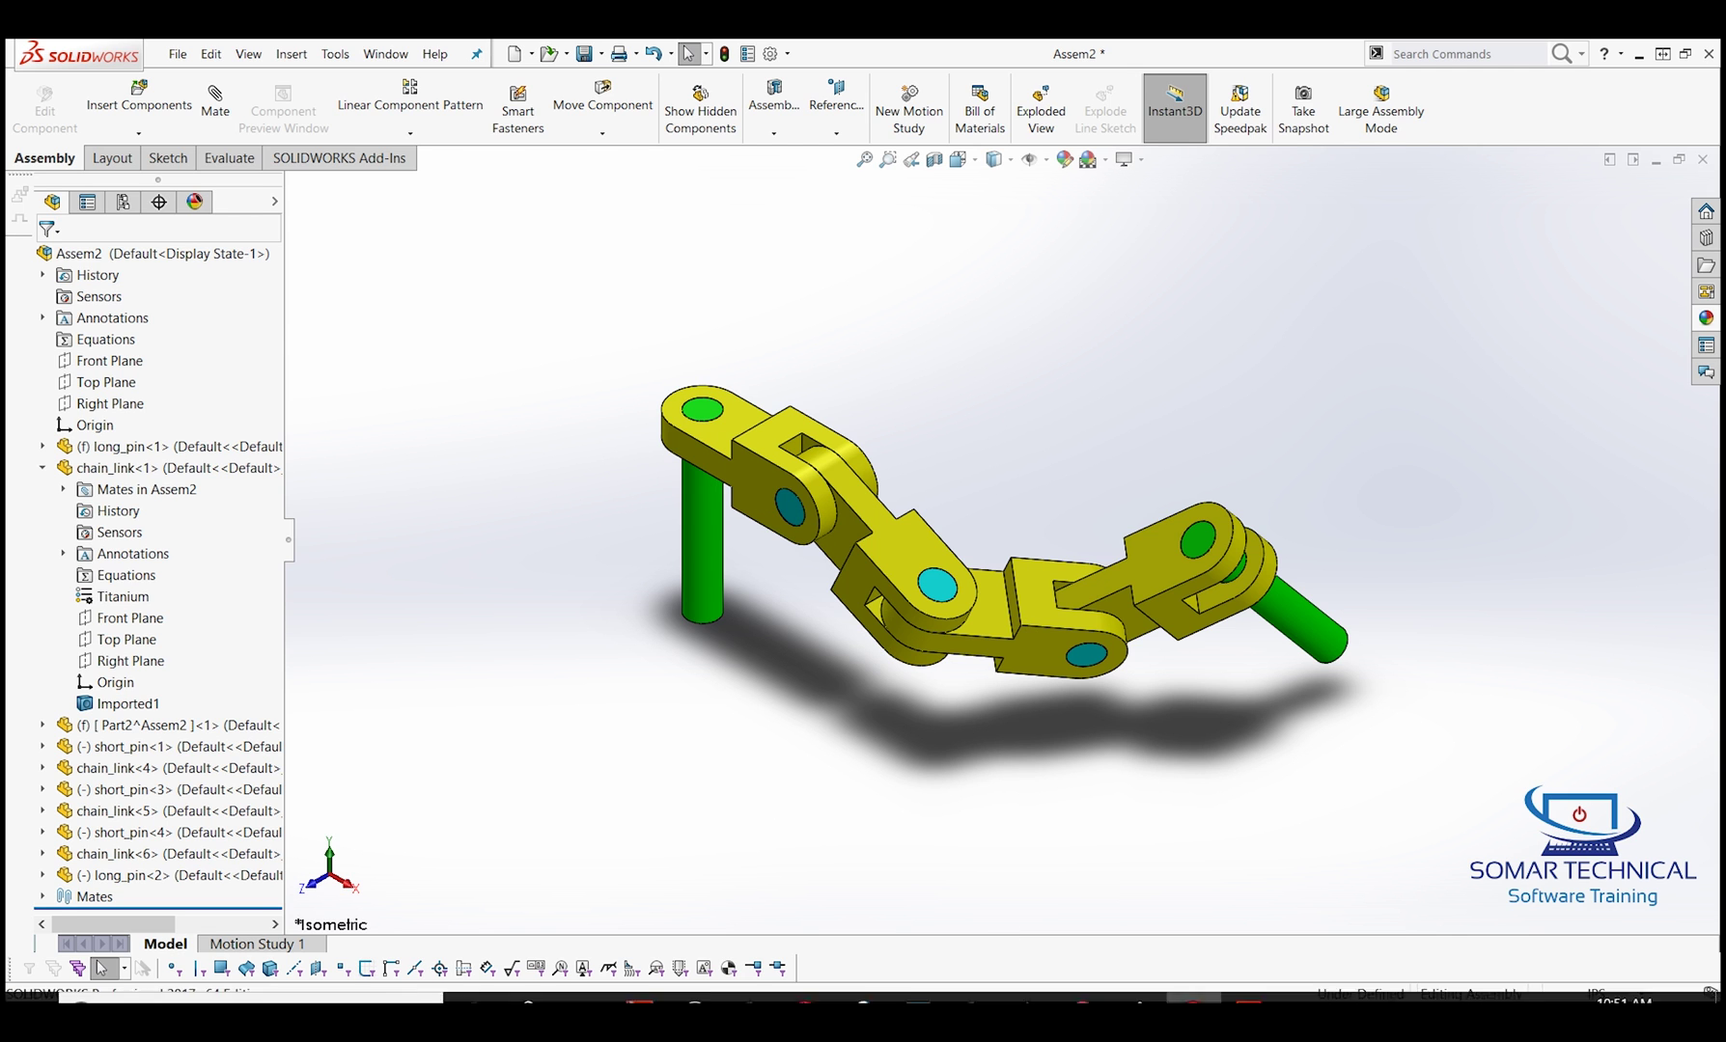
# Step: Bring up CSWASampleExam.pdf and marquee-zoom on its assembly image
pyautogui.click(1252, 993)
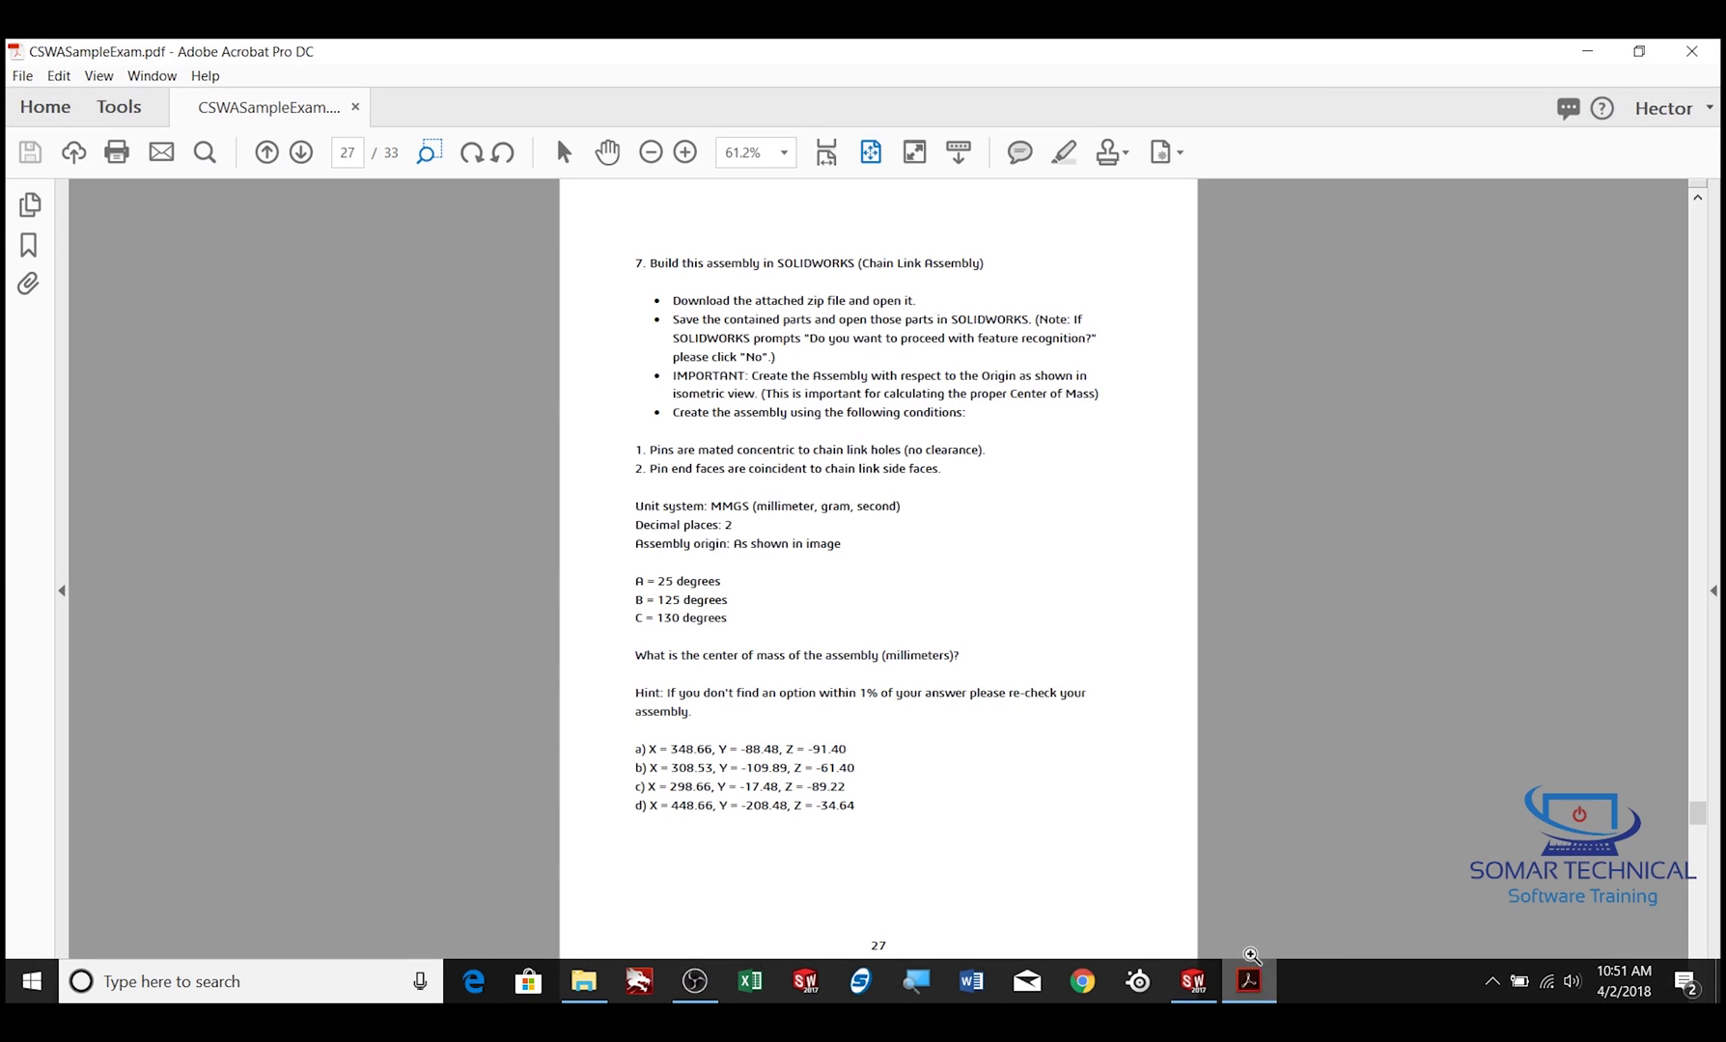
pyautogui.moveTo(577, 239); pyautogui.dragTo(1185, 600)
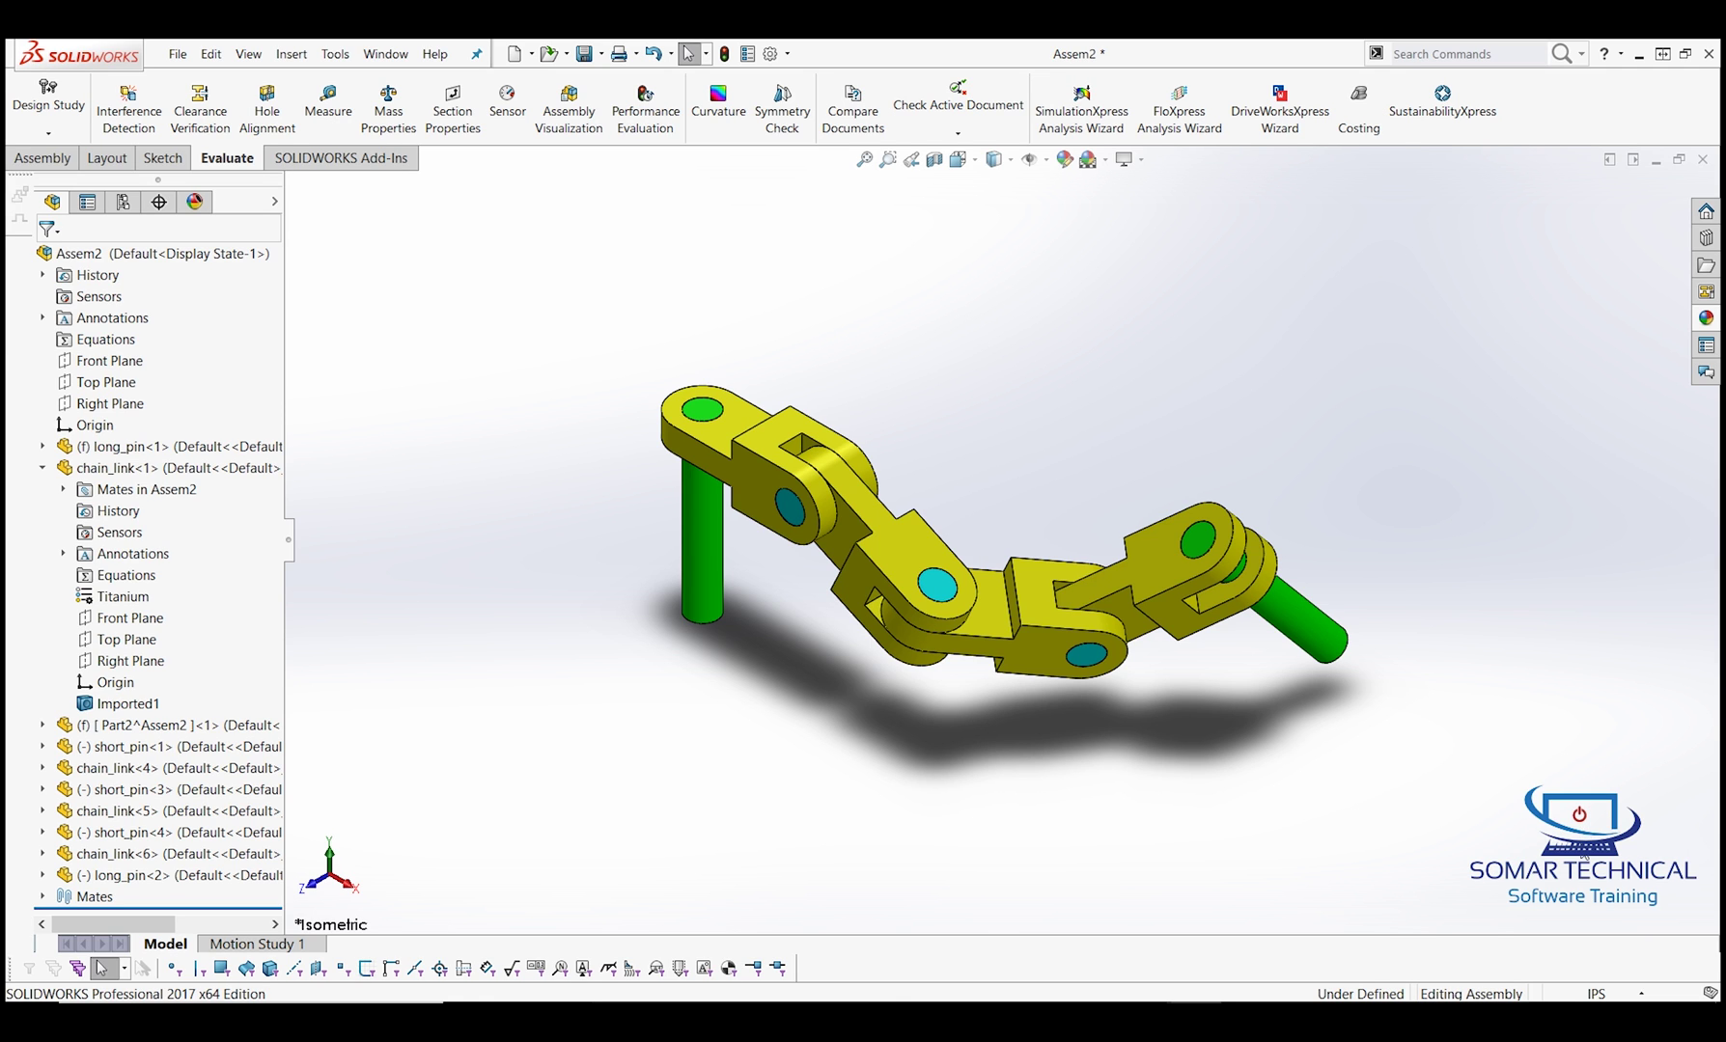
# Step: Switch units to MMGS and highlight Mass Properties center of mass X 348.66, Y -88.48, Z -91.40
pyautogui.click(1597, 994)
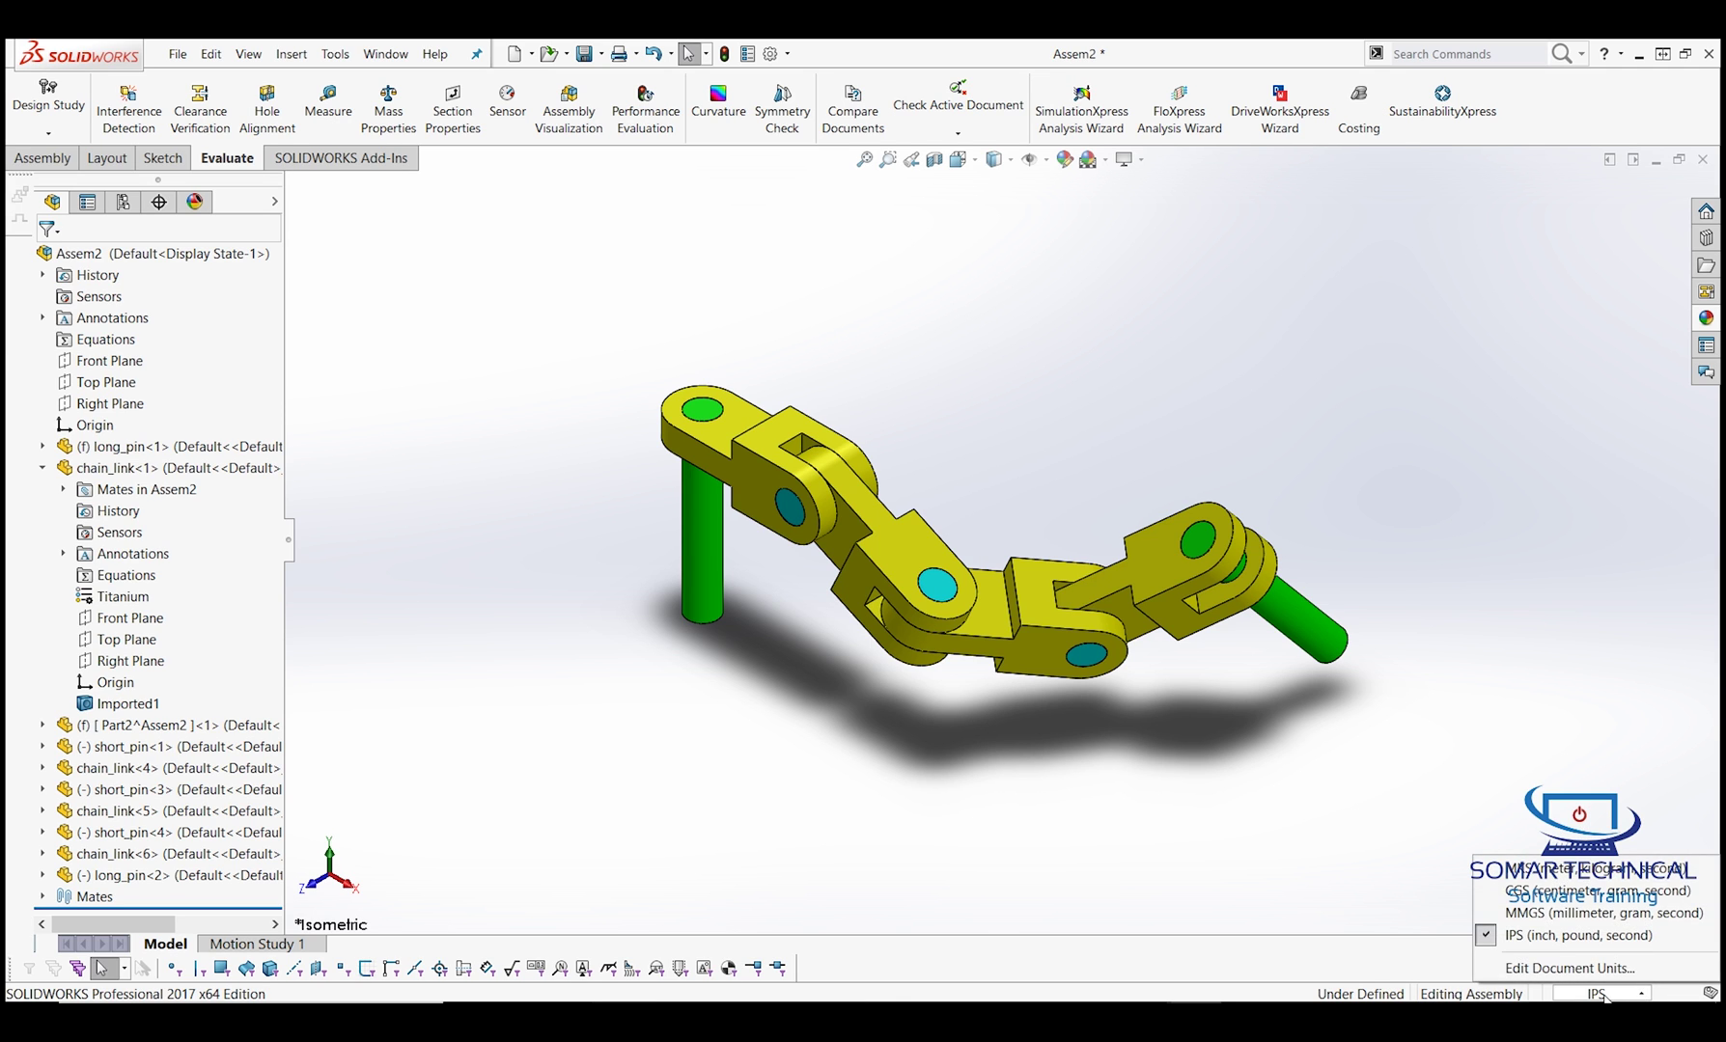
pyautogui.click(1583, 914)
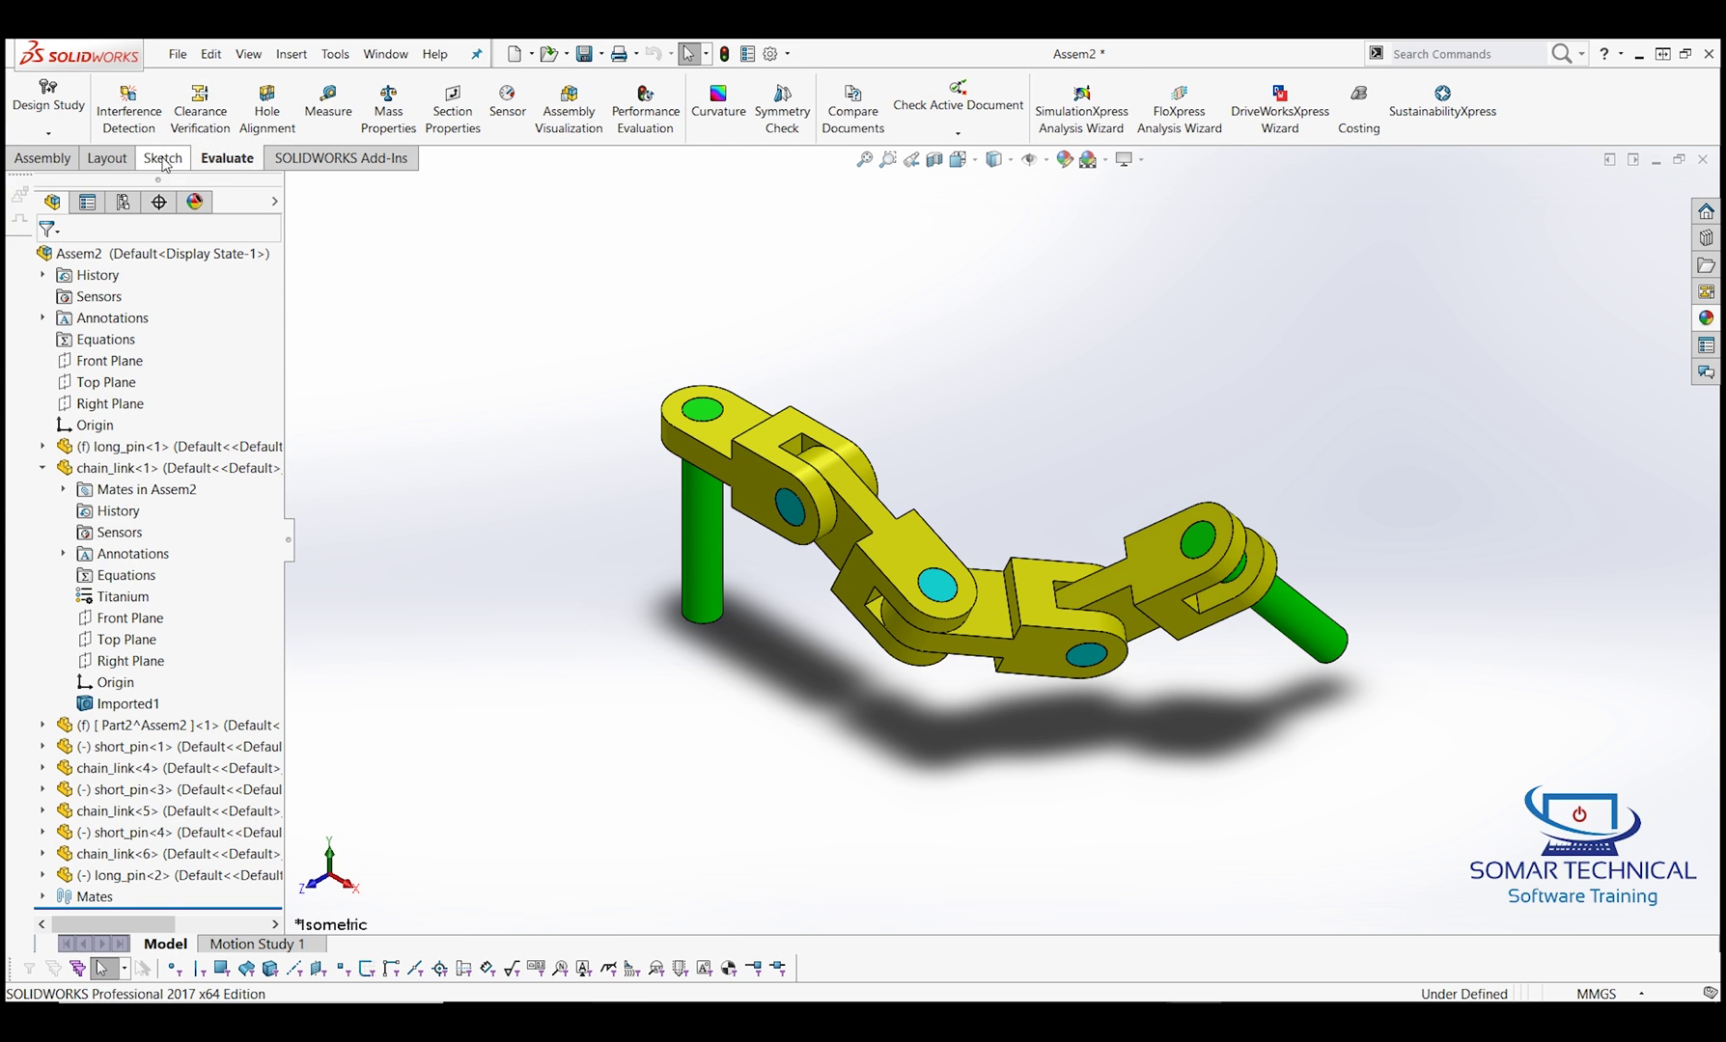
pyautogui.click(387, 114)
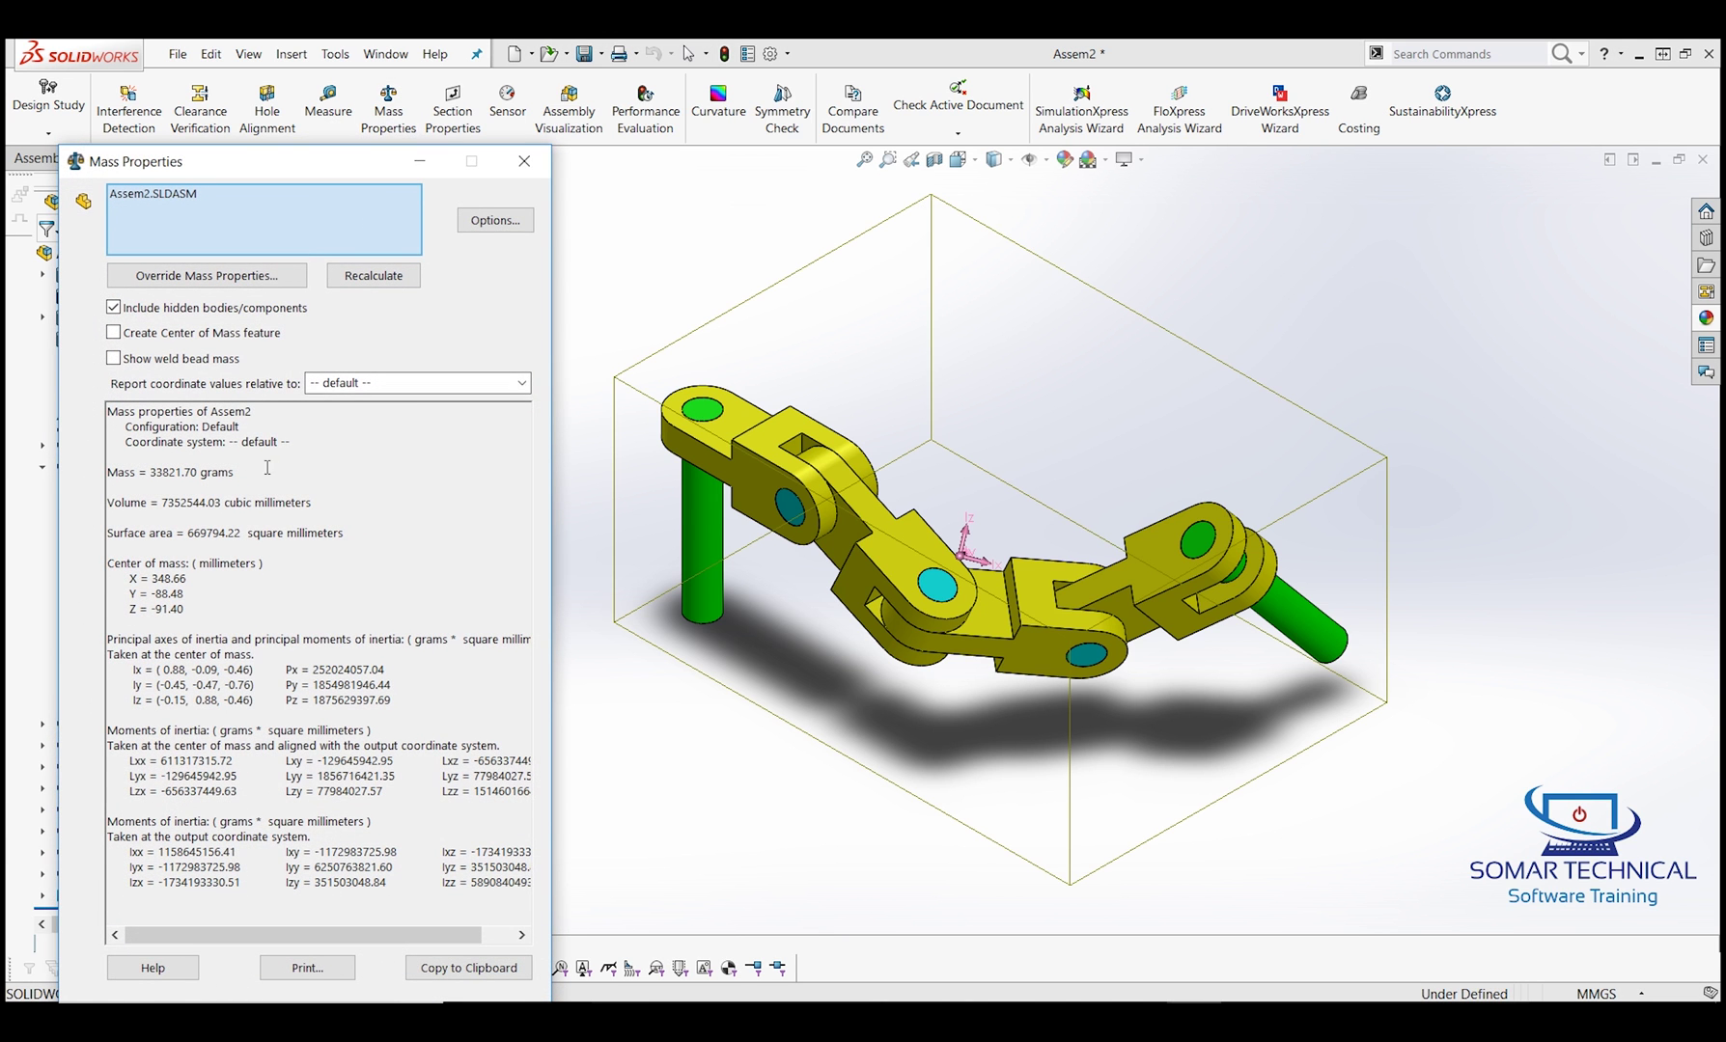
pyautogui.moveTo(186, 609); pyautogui.dragTo(113, 576)
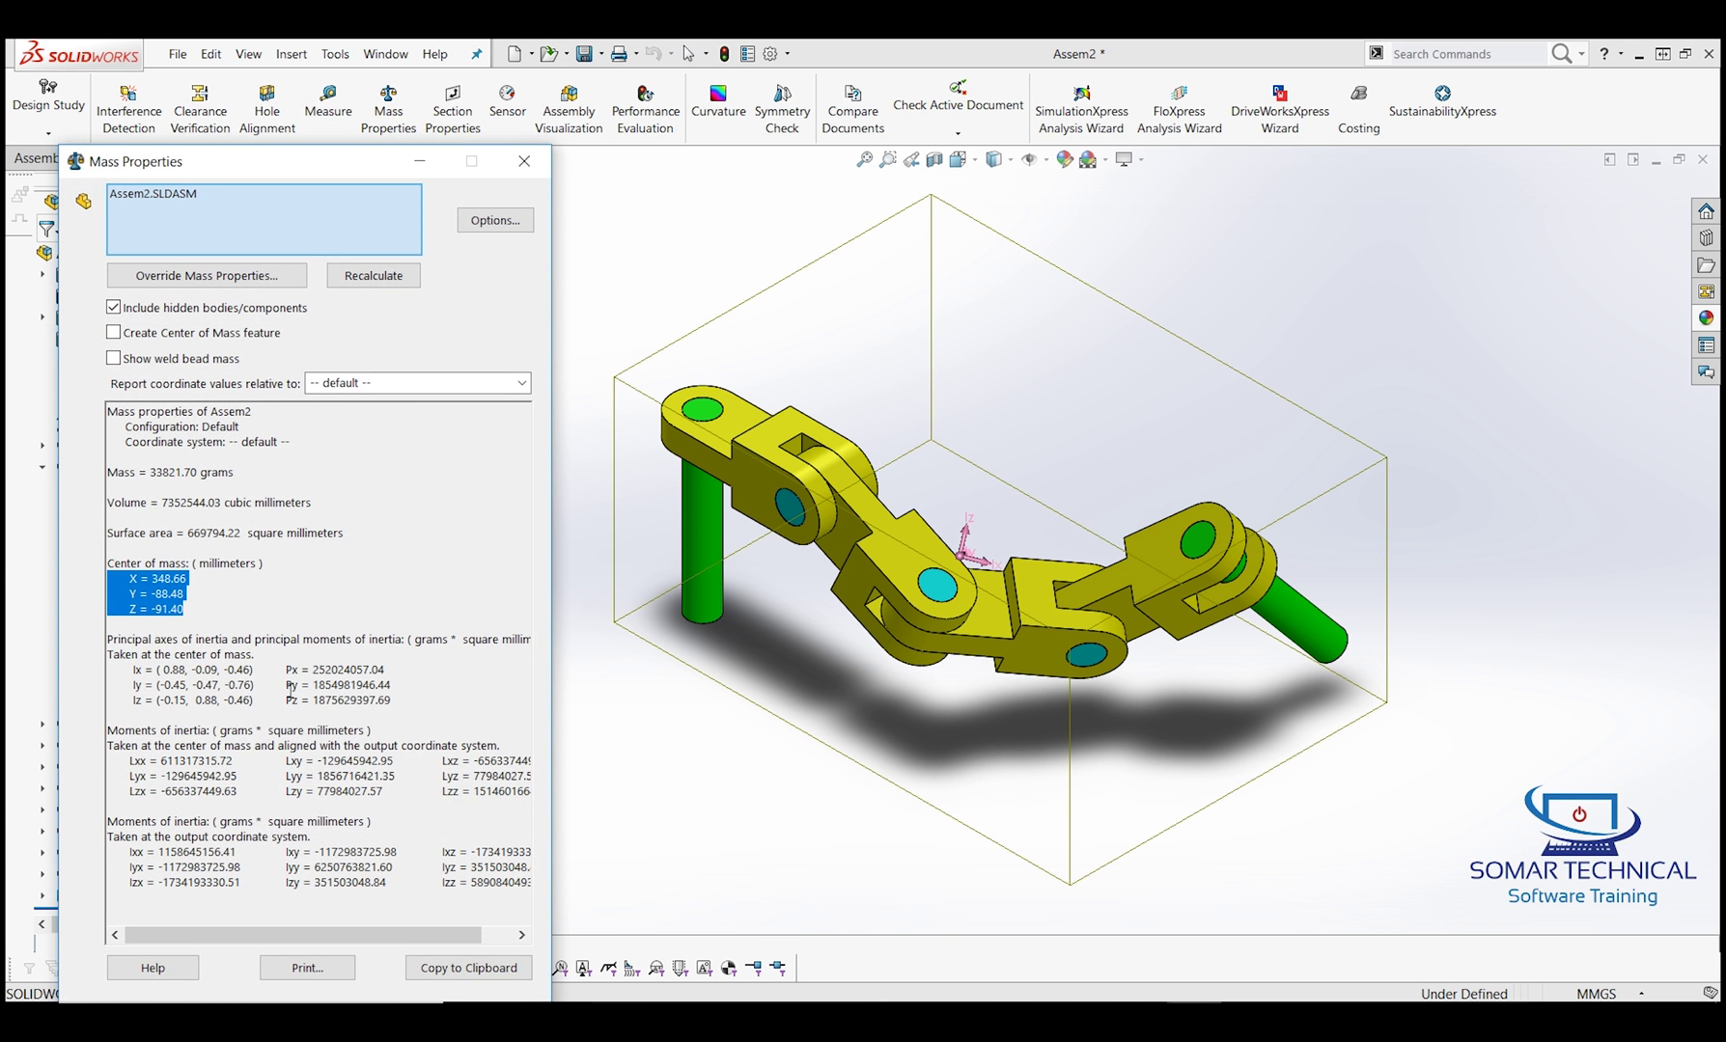
pyautogui.moveTo(1086, 1003)
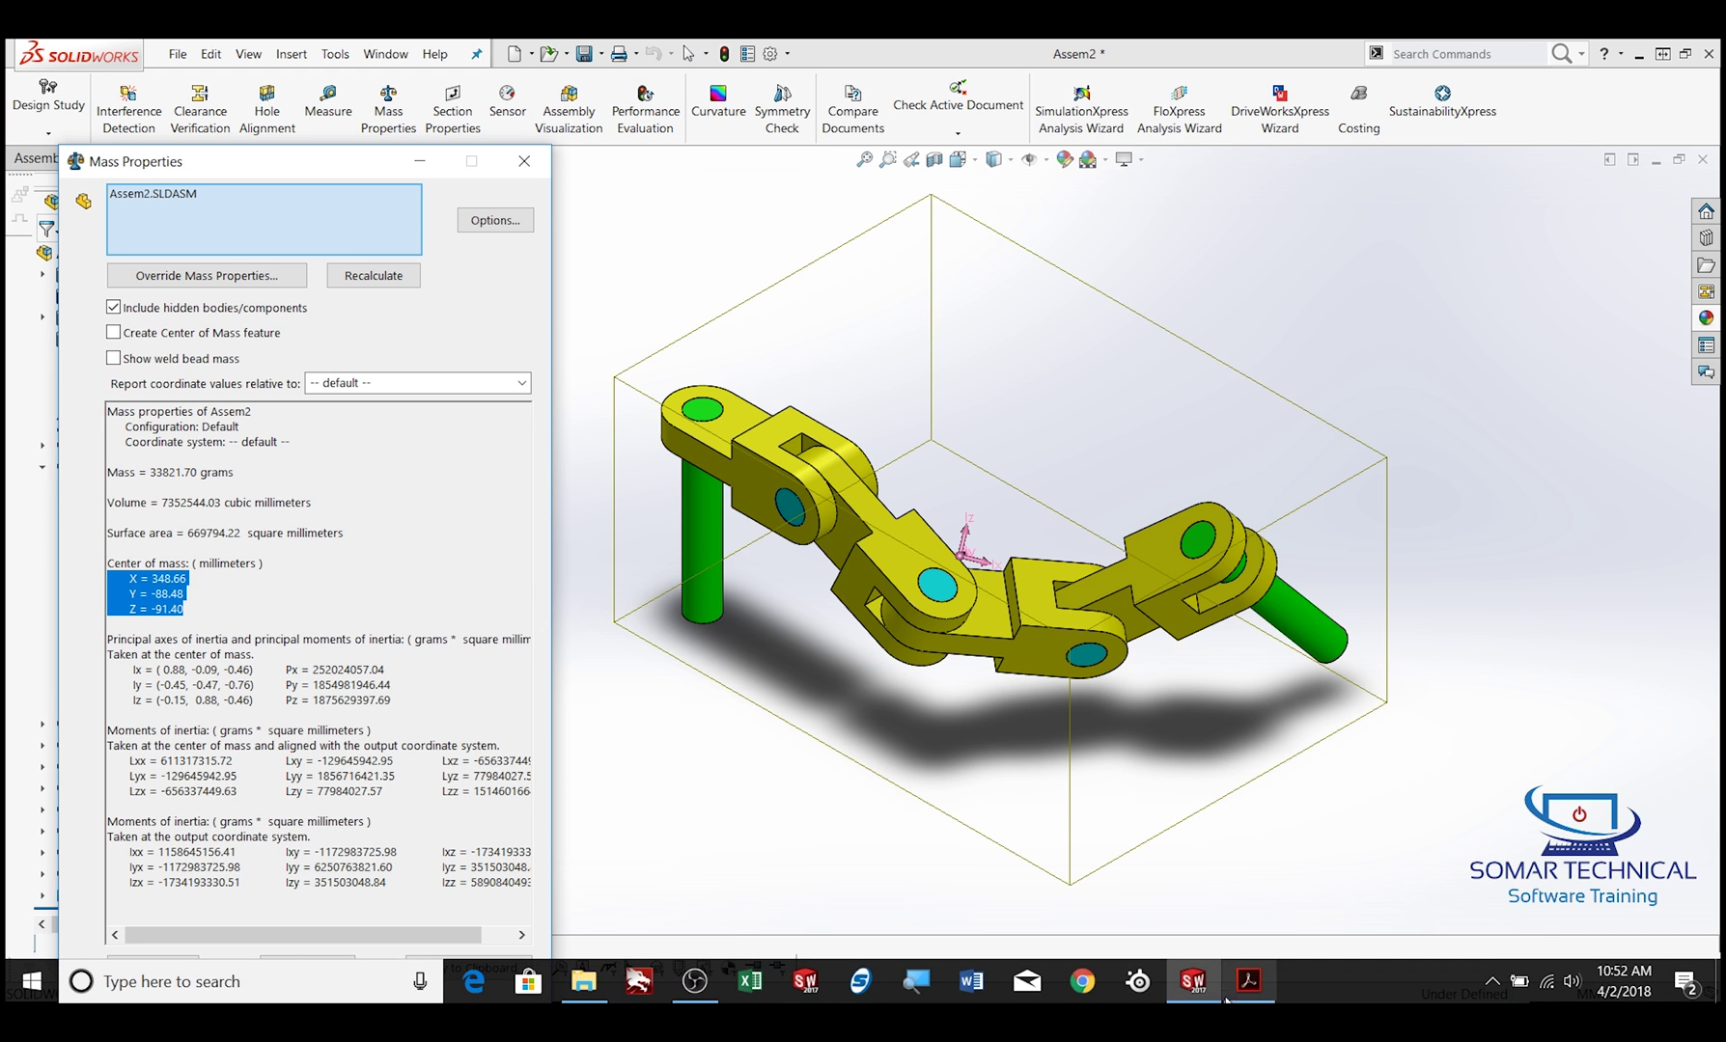
pyautogui.click(1254, 982)
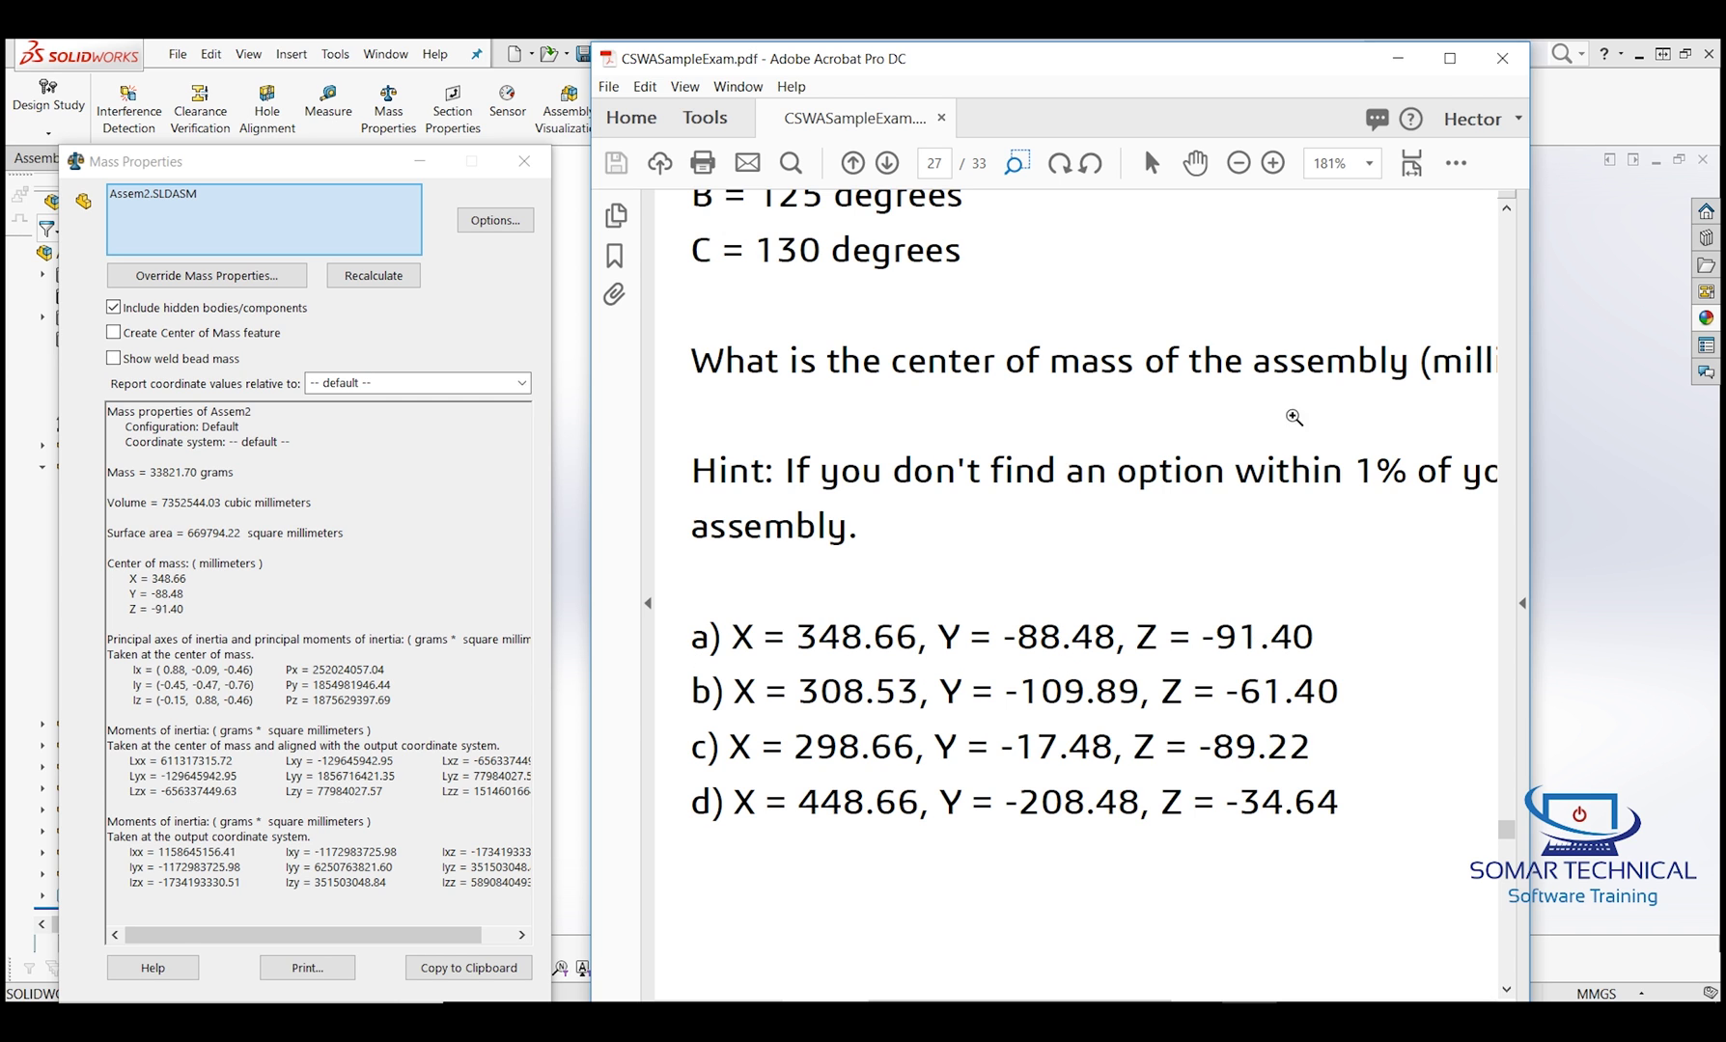
# Step: Maximize Acrobat at fit-page view and zoom into page 29's Answer Key entry for question 7
pyautogui.click(1450, 60)
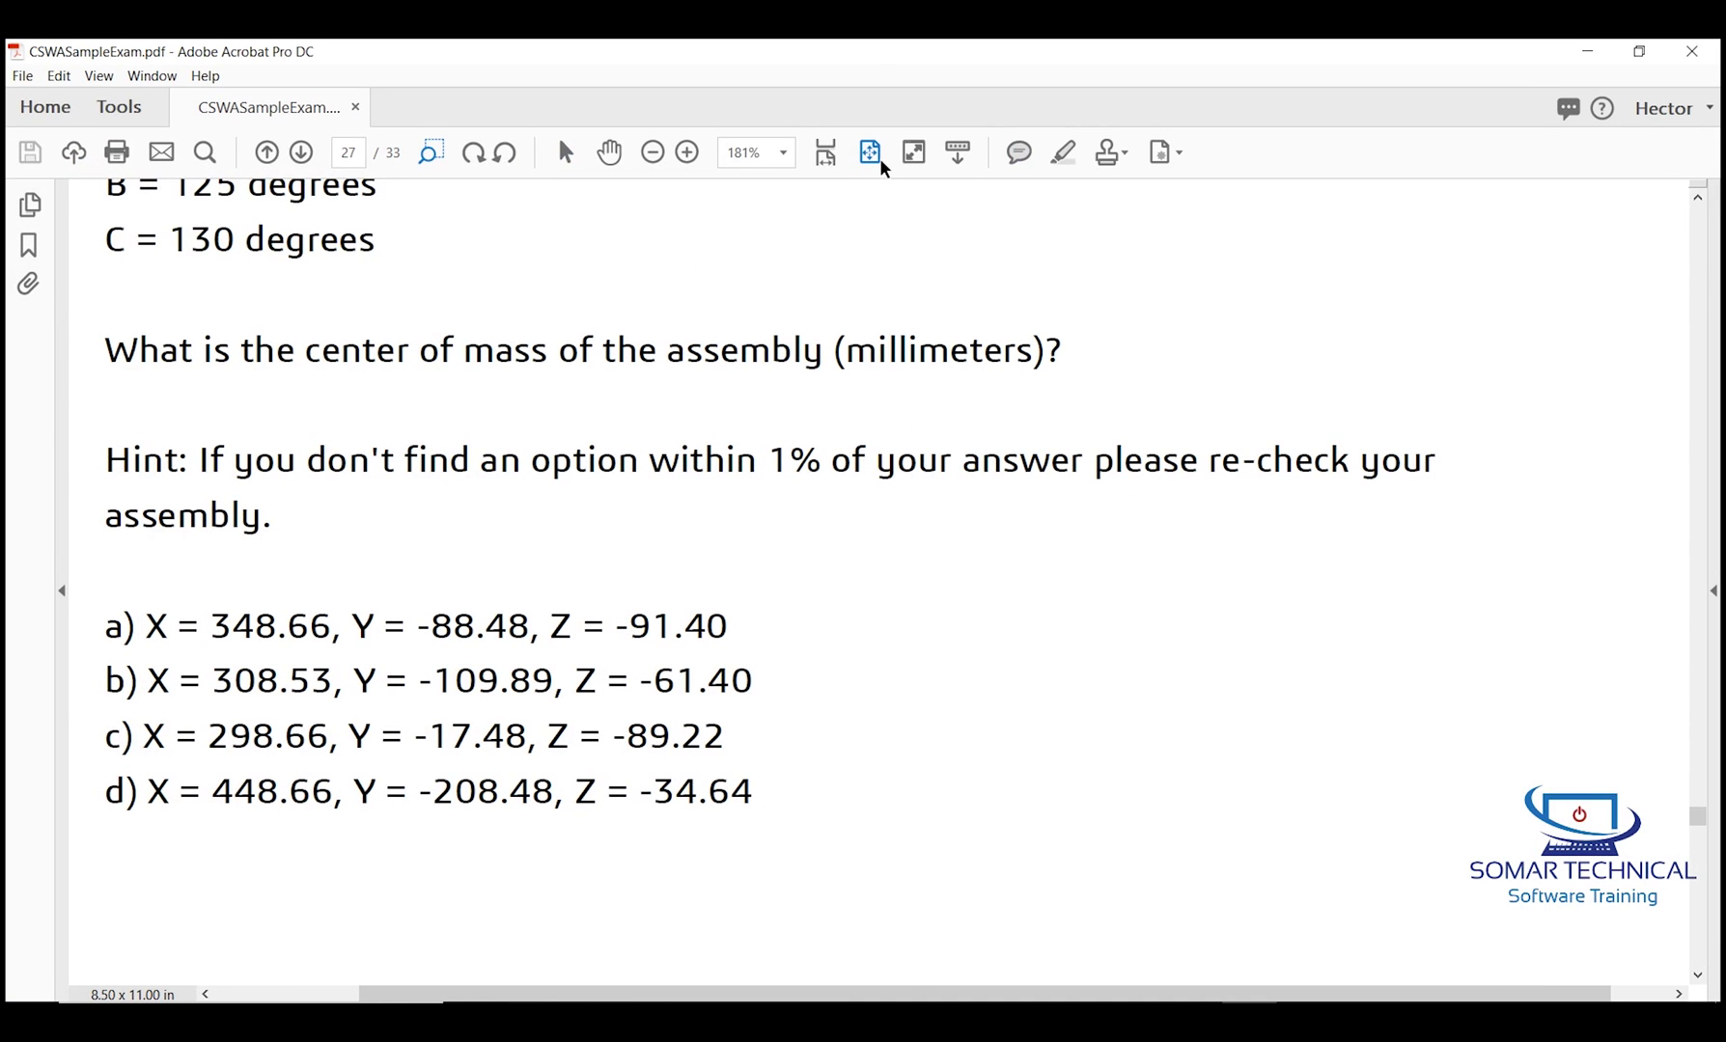
pyautogui.click(871, 149)
pyautogui.scroll(-2, 868, 262)
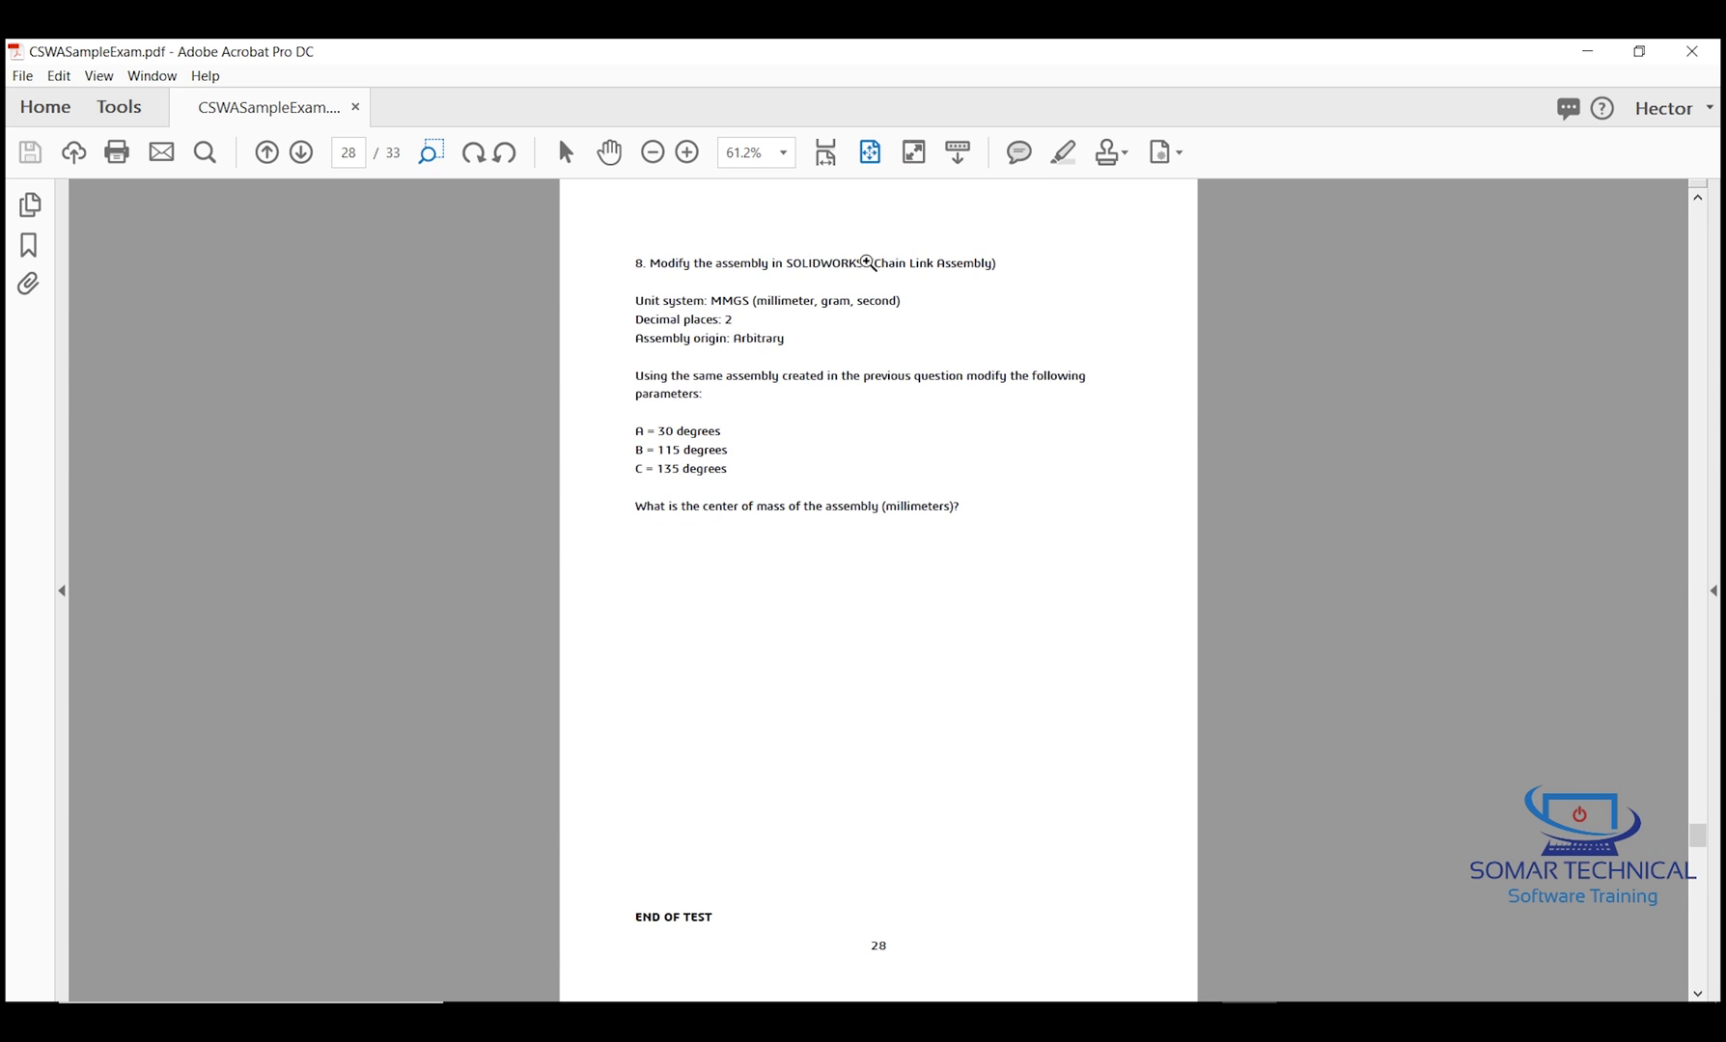
pyautogui.moveTo(608, 252); pyautogui.dragTo(996, 499)
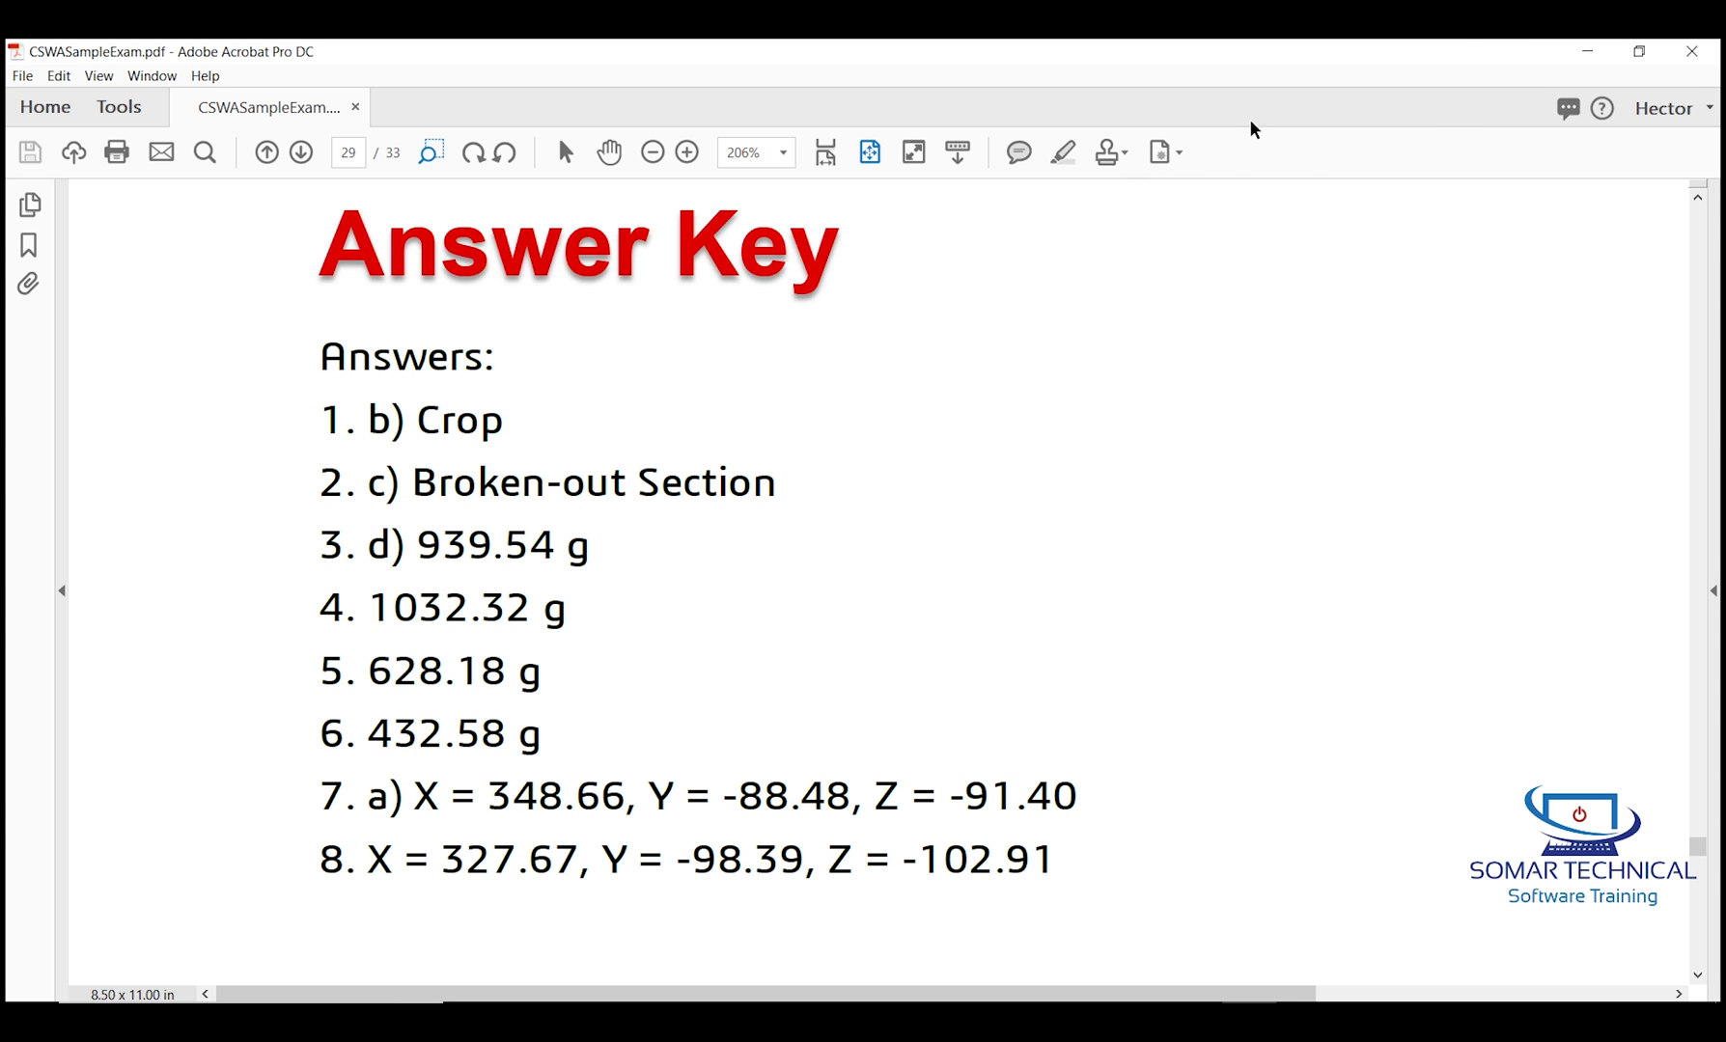
# Step: Zoom in on question 8 on exam page 28 to read angles A = 30°, B = 115°, C = 135°
pyautogui.click(869, 152)
pyautogui.scroll(1, 1003, 455)
pyautogui.scroll(1, 1004, 454)
pyautogui.scroll(-1, 1004, 455)
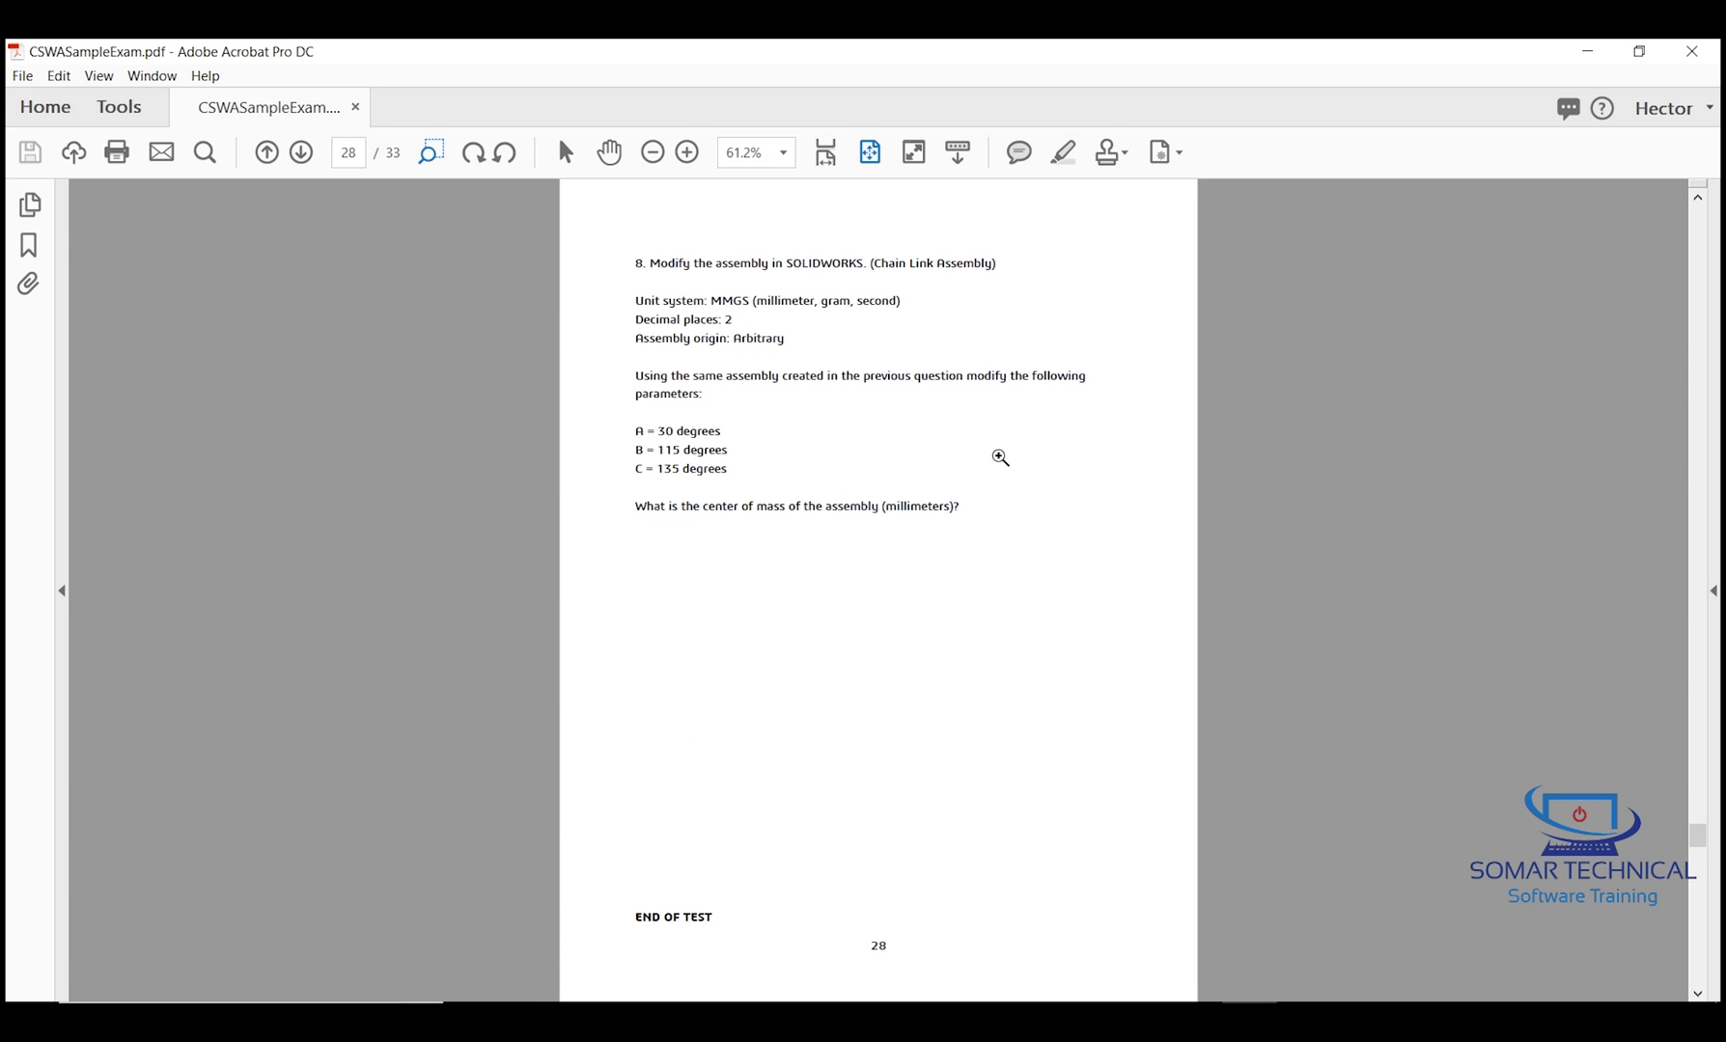
pyautogui.moveTo(615, 225); pyautogui.dragTo(1139, 539)
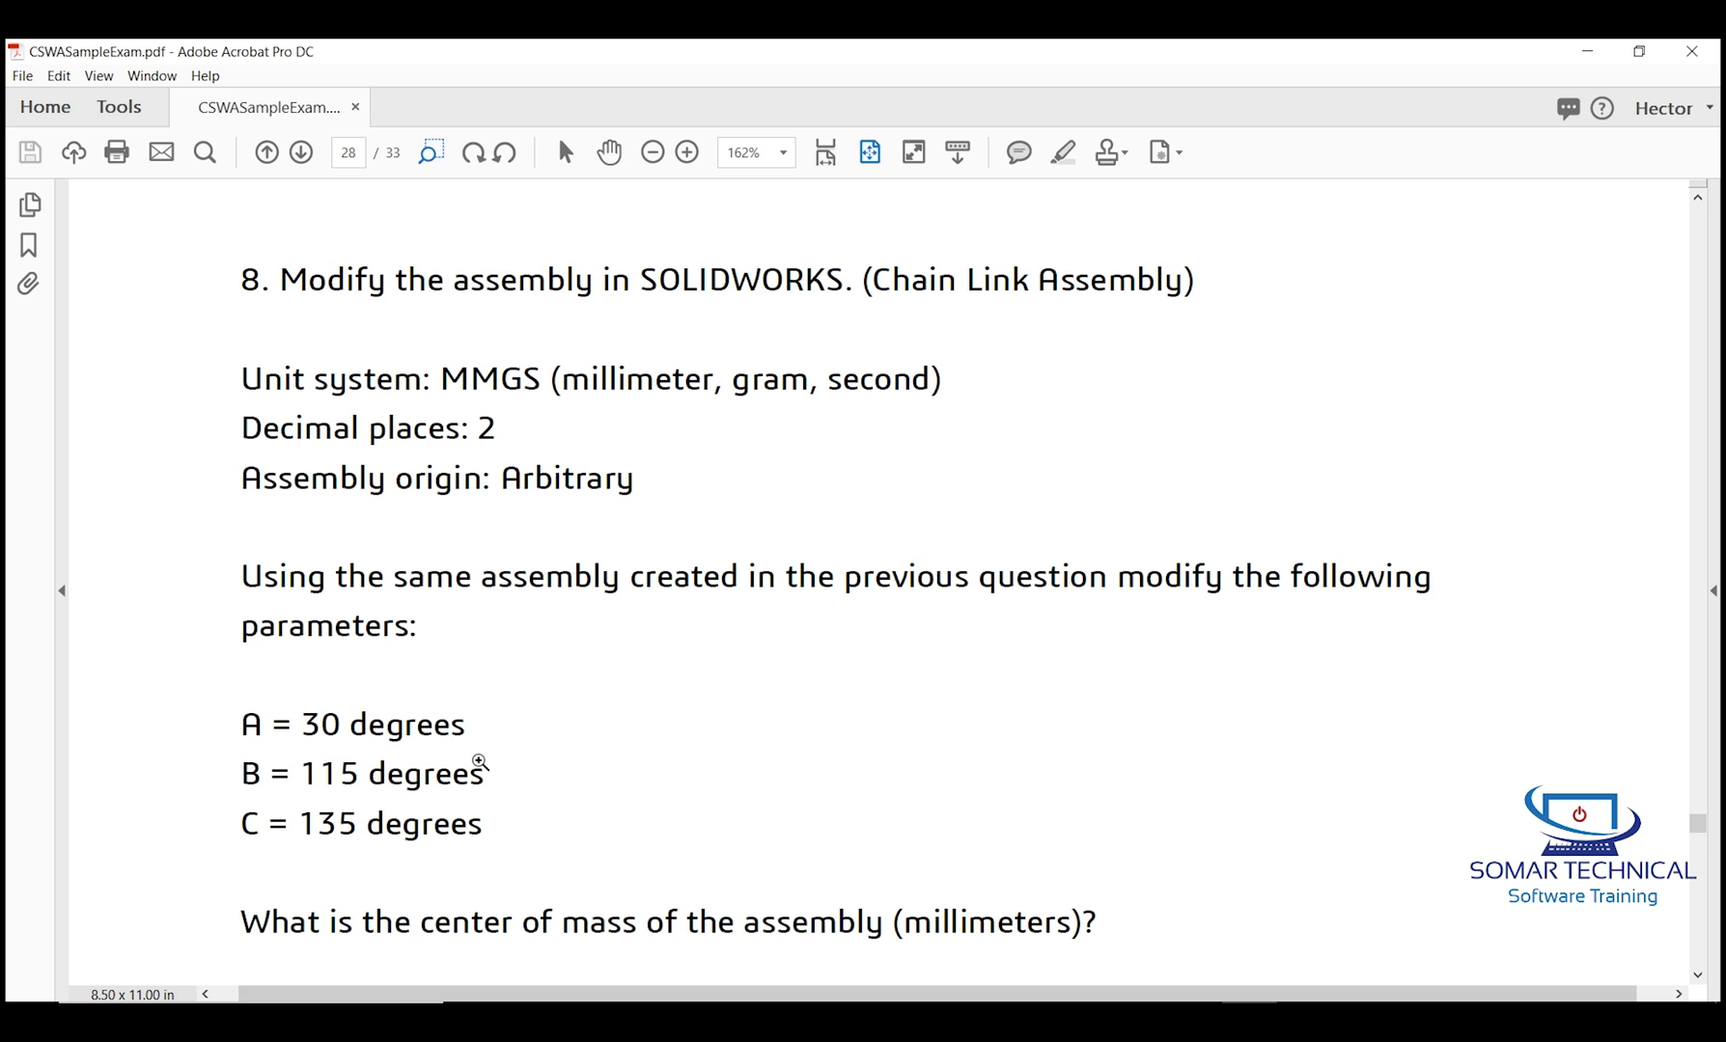
pyautogui.scroll(-1, 482, 763)
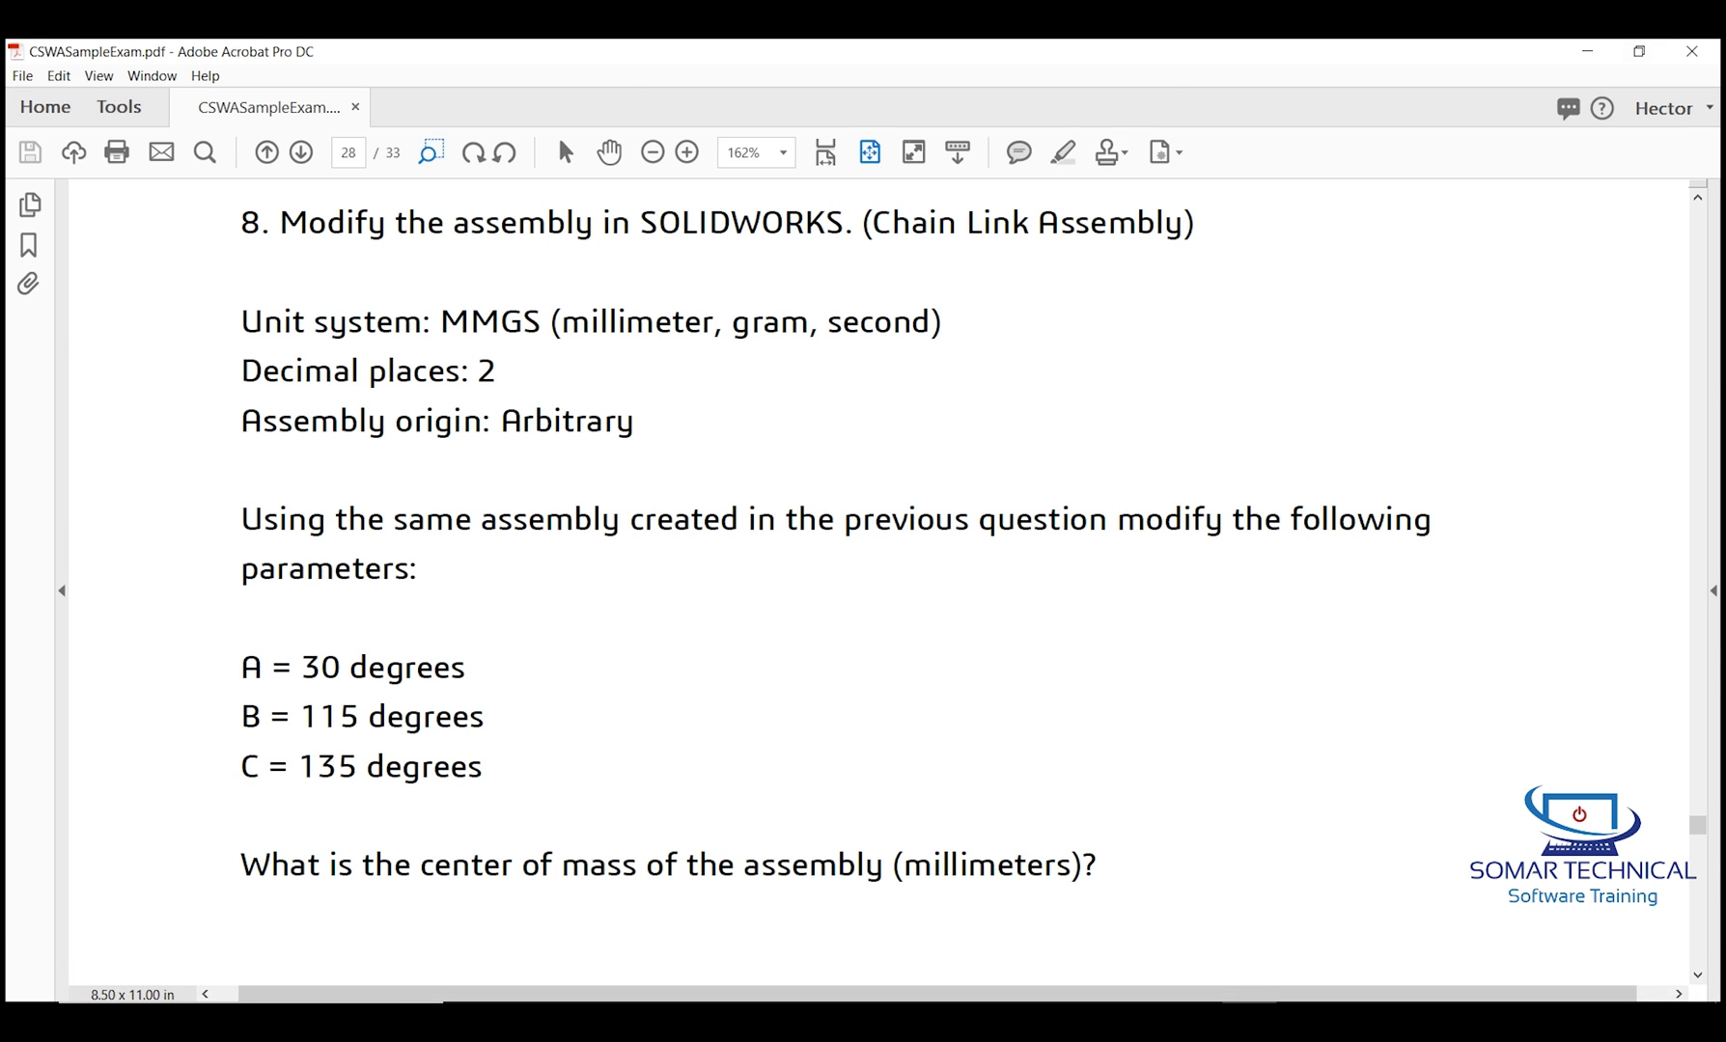
pyautogui.click(1193, 994)
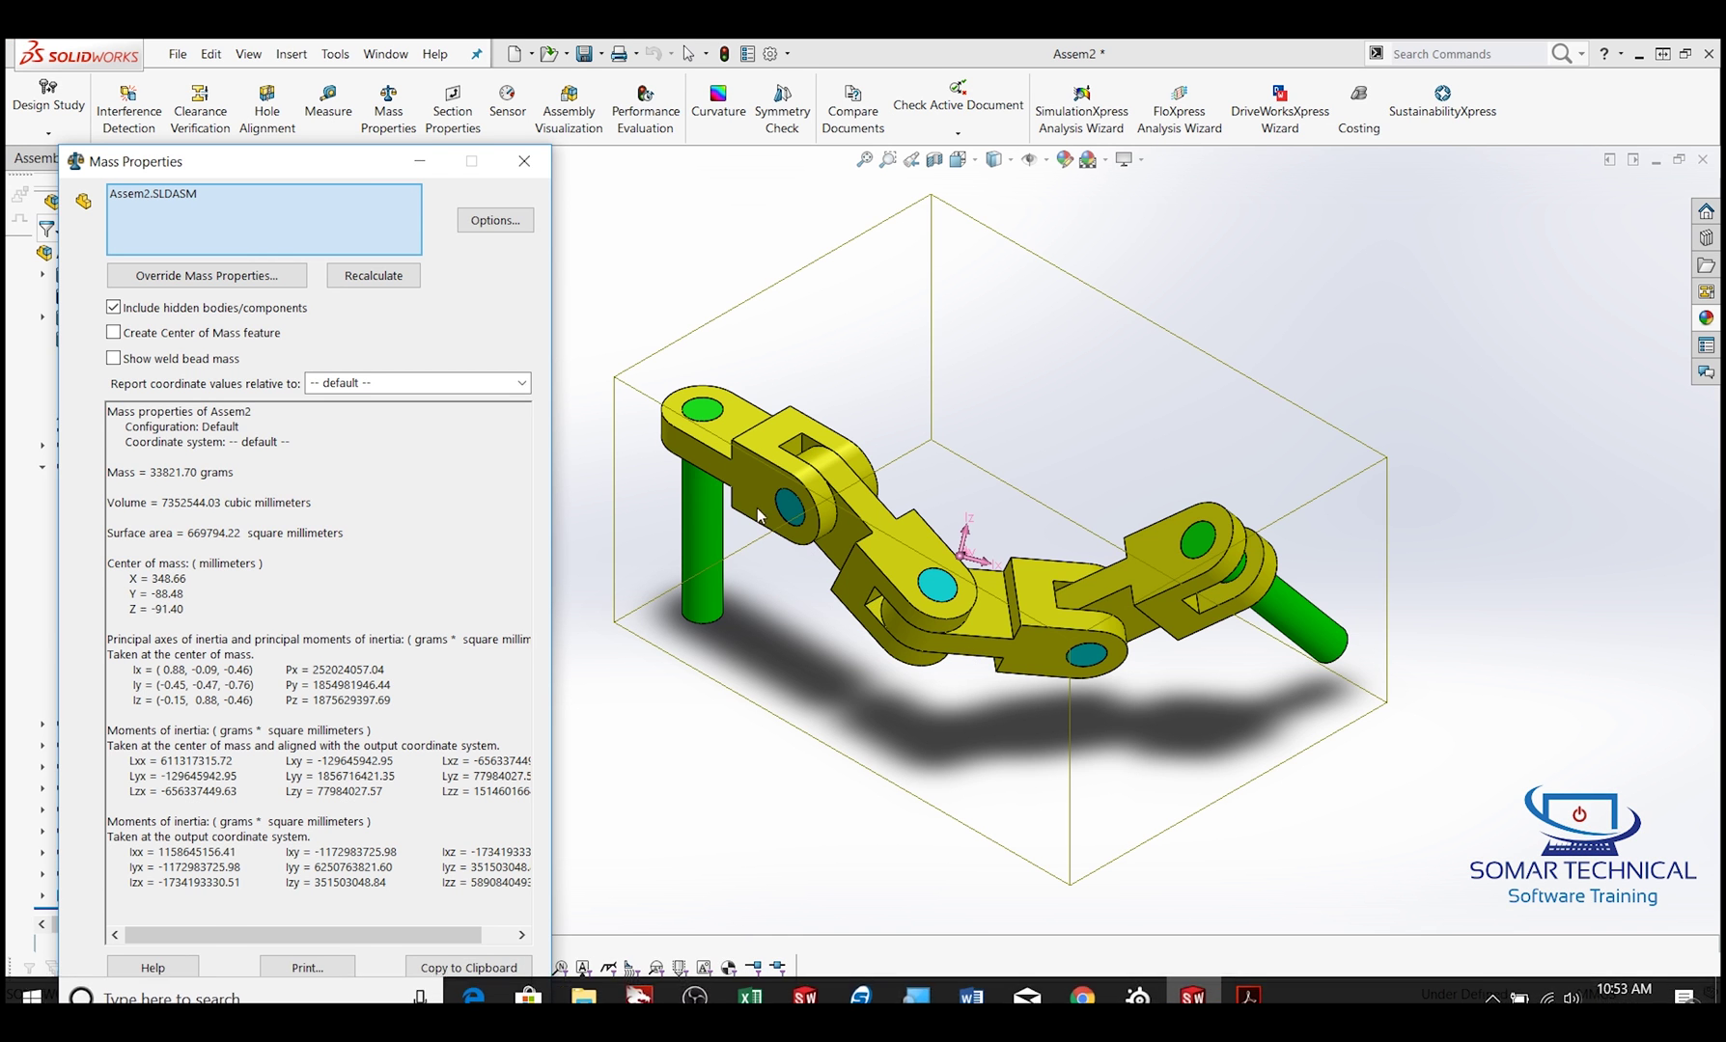
# Step: Close the Mass Properties results and expand the assembly's Mates folder in the tree
pyautogui.click(524, 163)
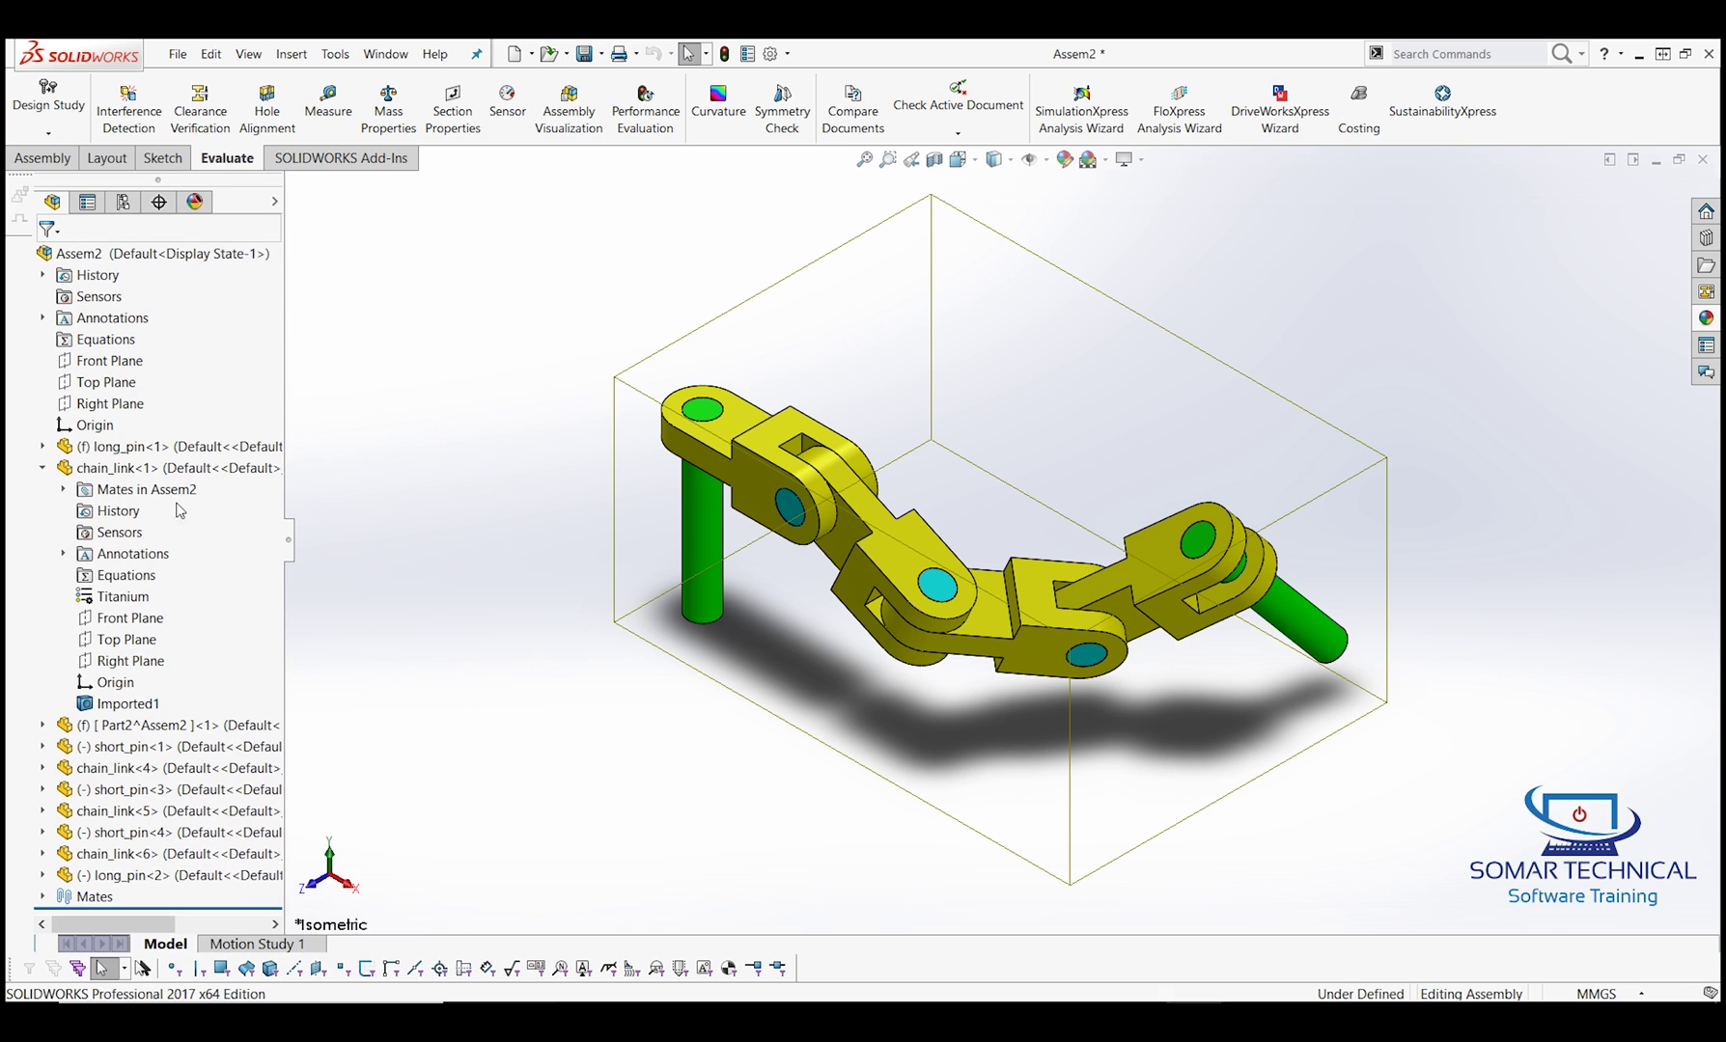
pyautogui.click(41, 470)
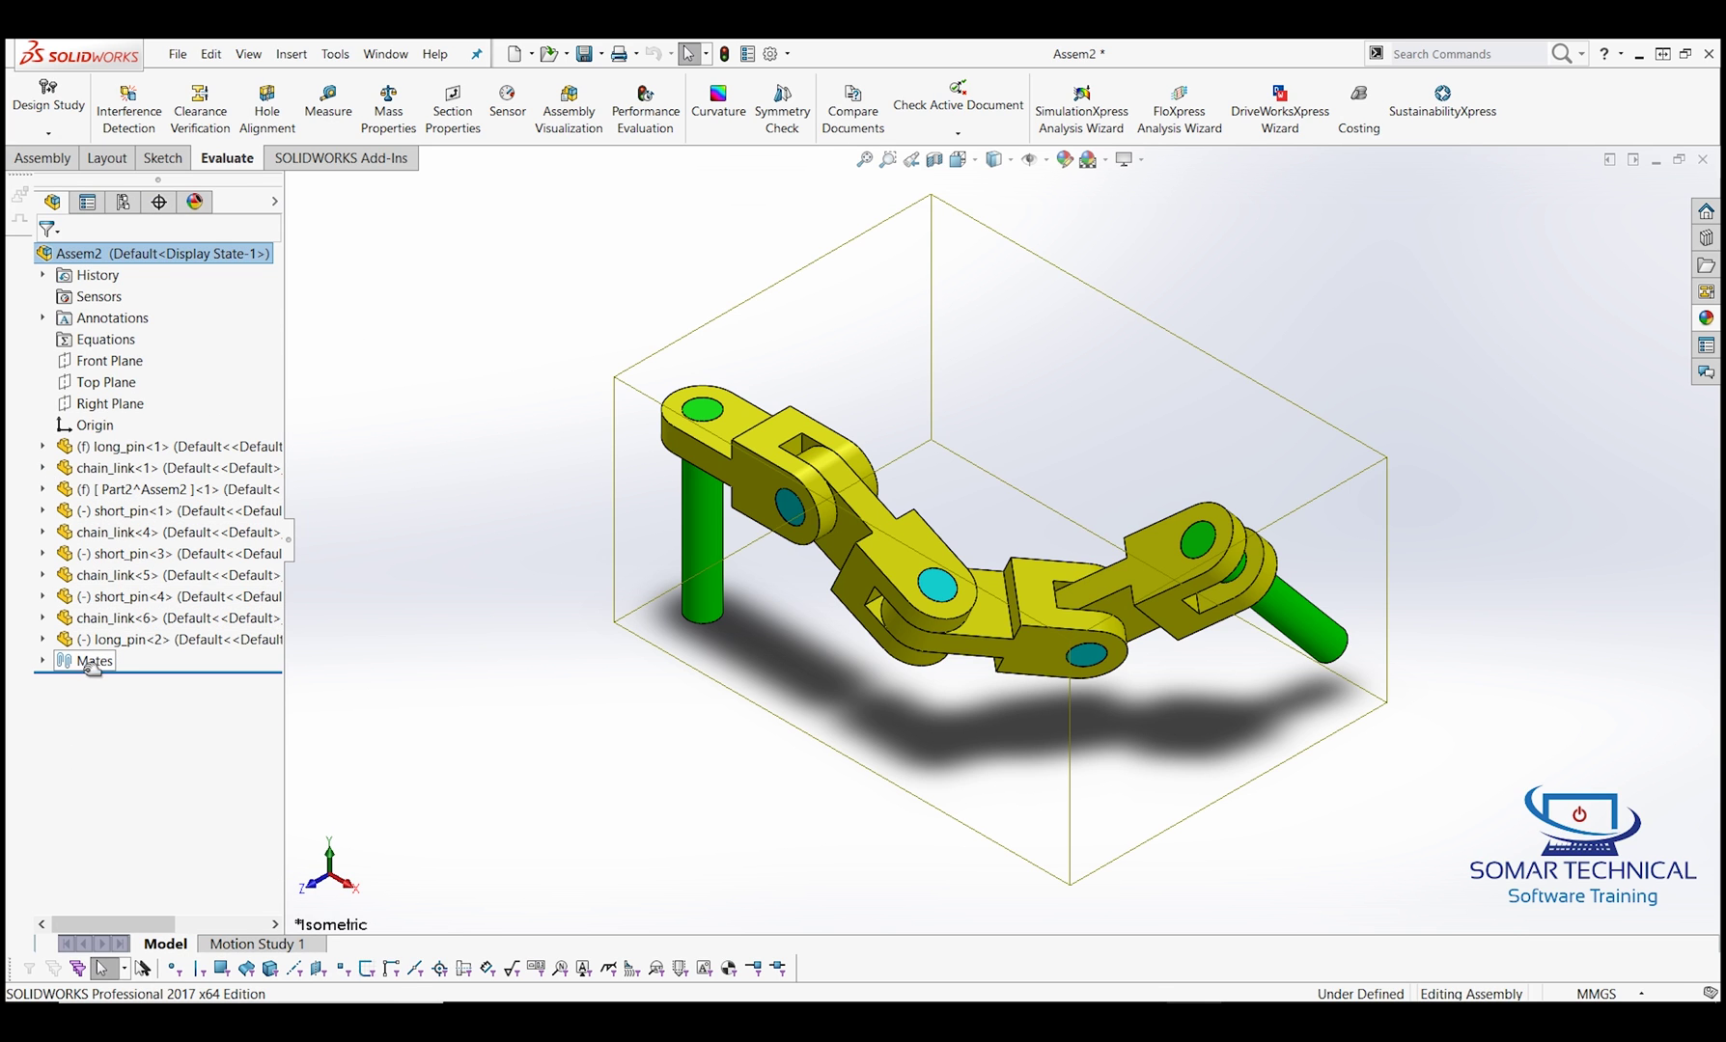
pyautogui.click(41, 661)
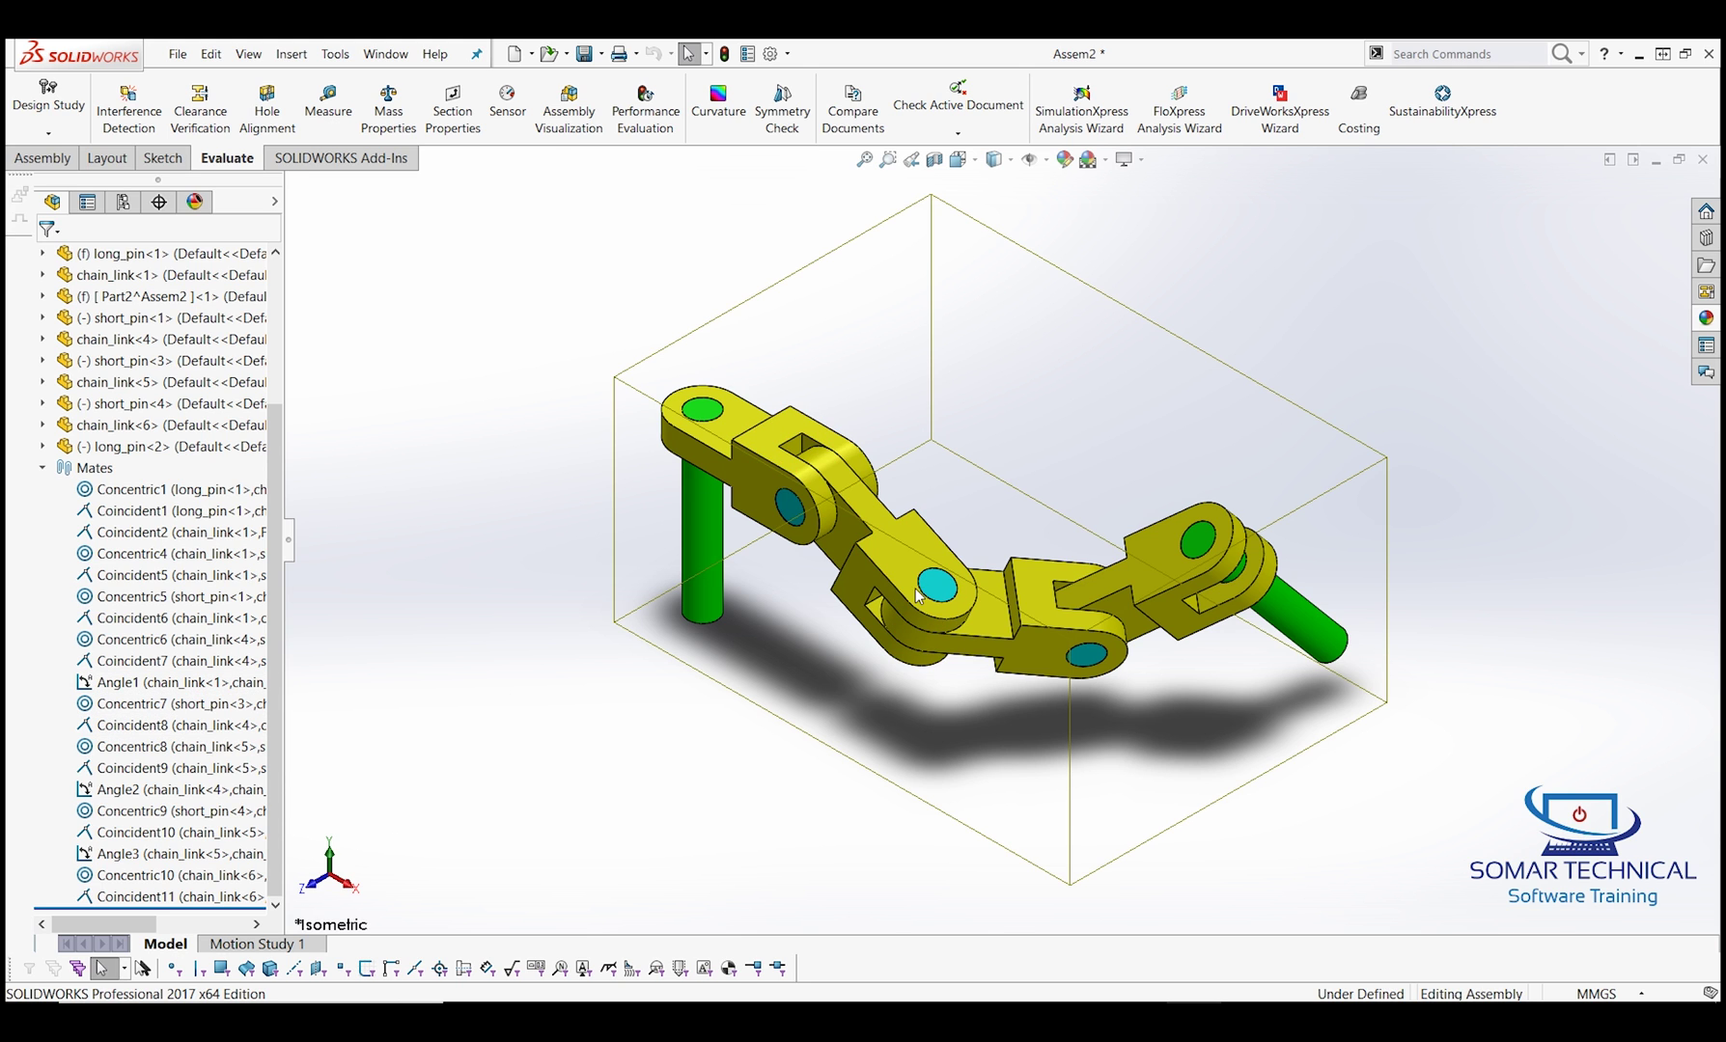
# Step: Select chain_link<4> in the model and list the mates attached to it
pyautogui.scroll(-3, 874, 577)
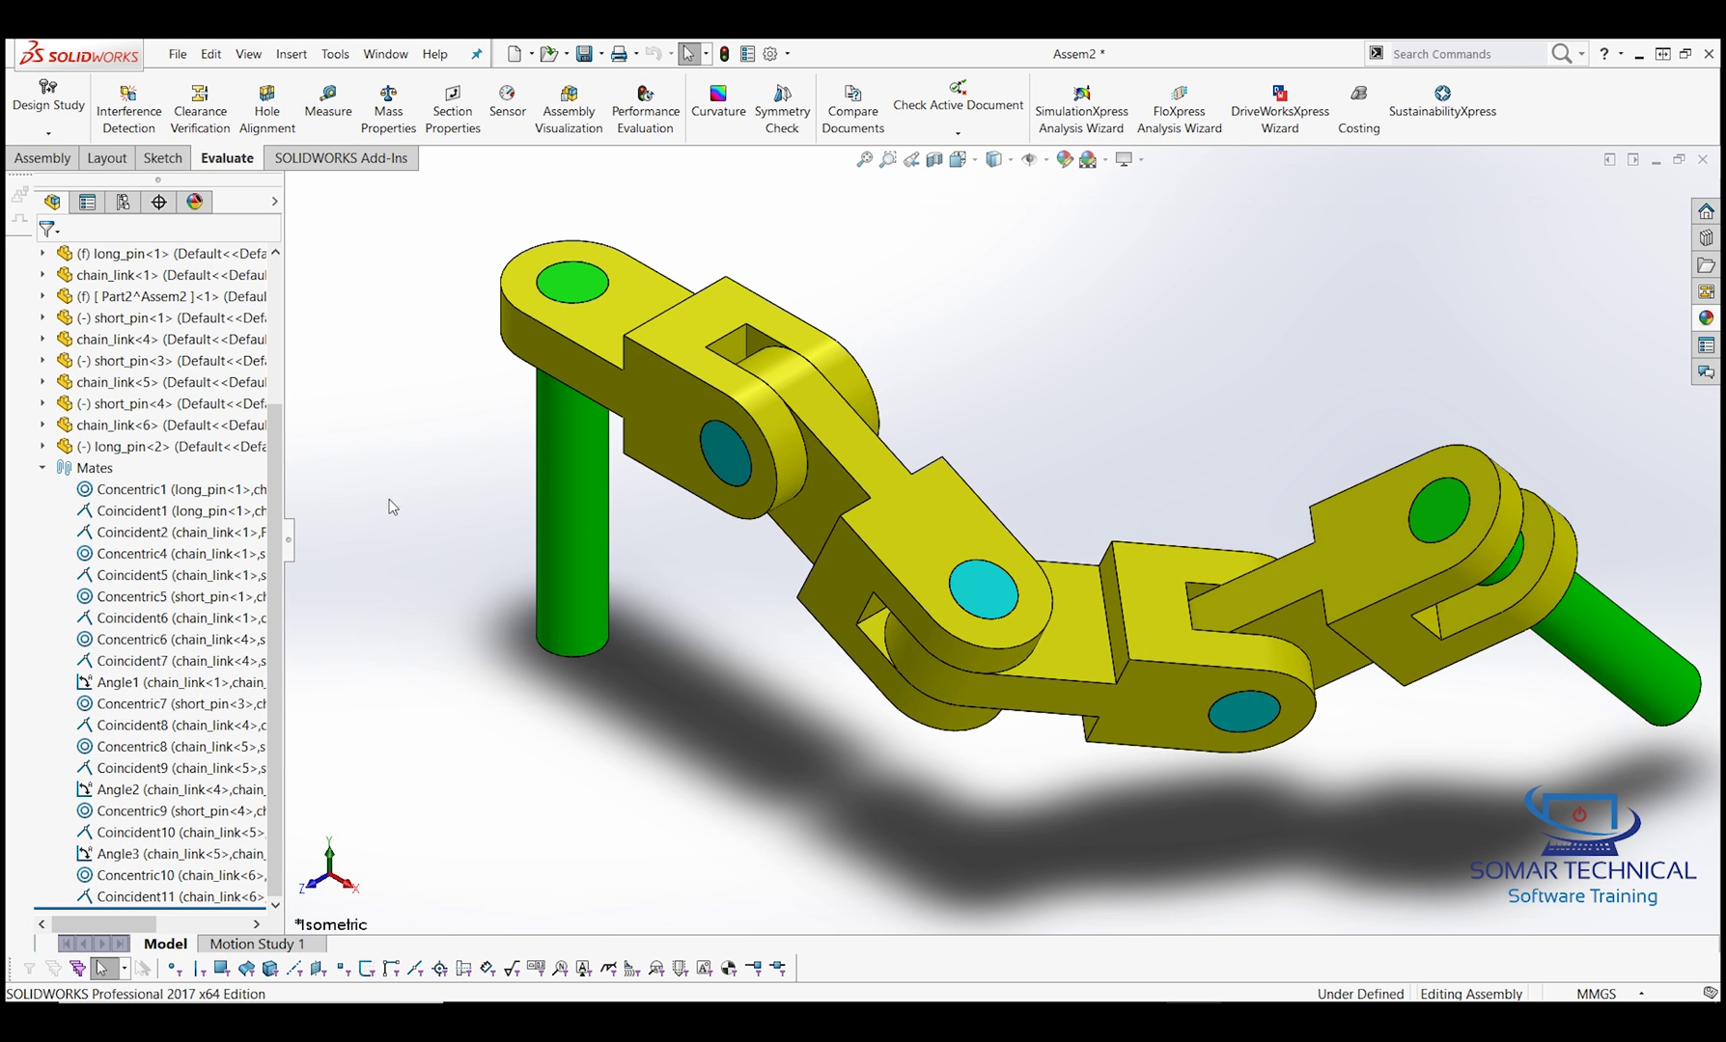
pyautogui.click(928, 517)
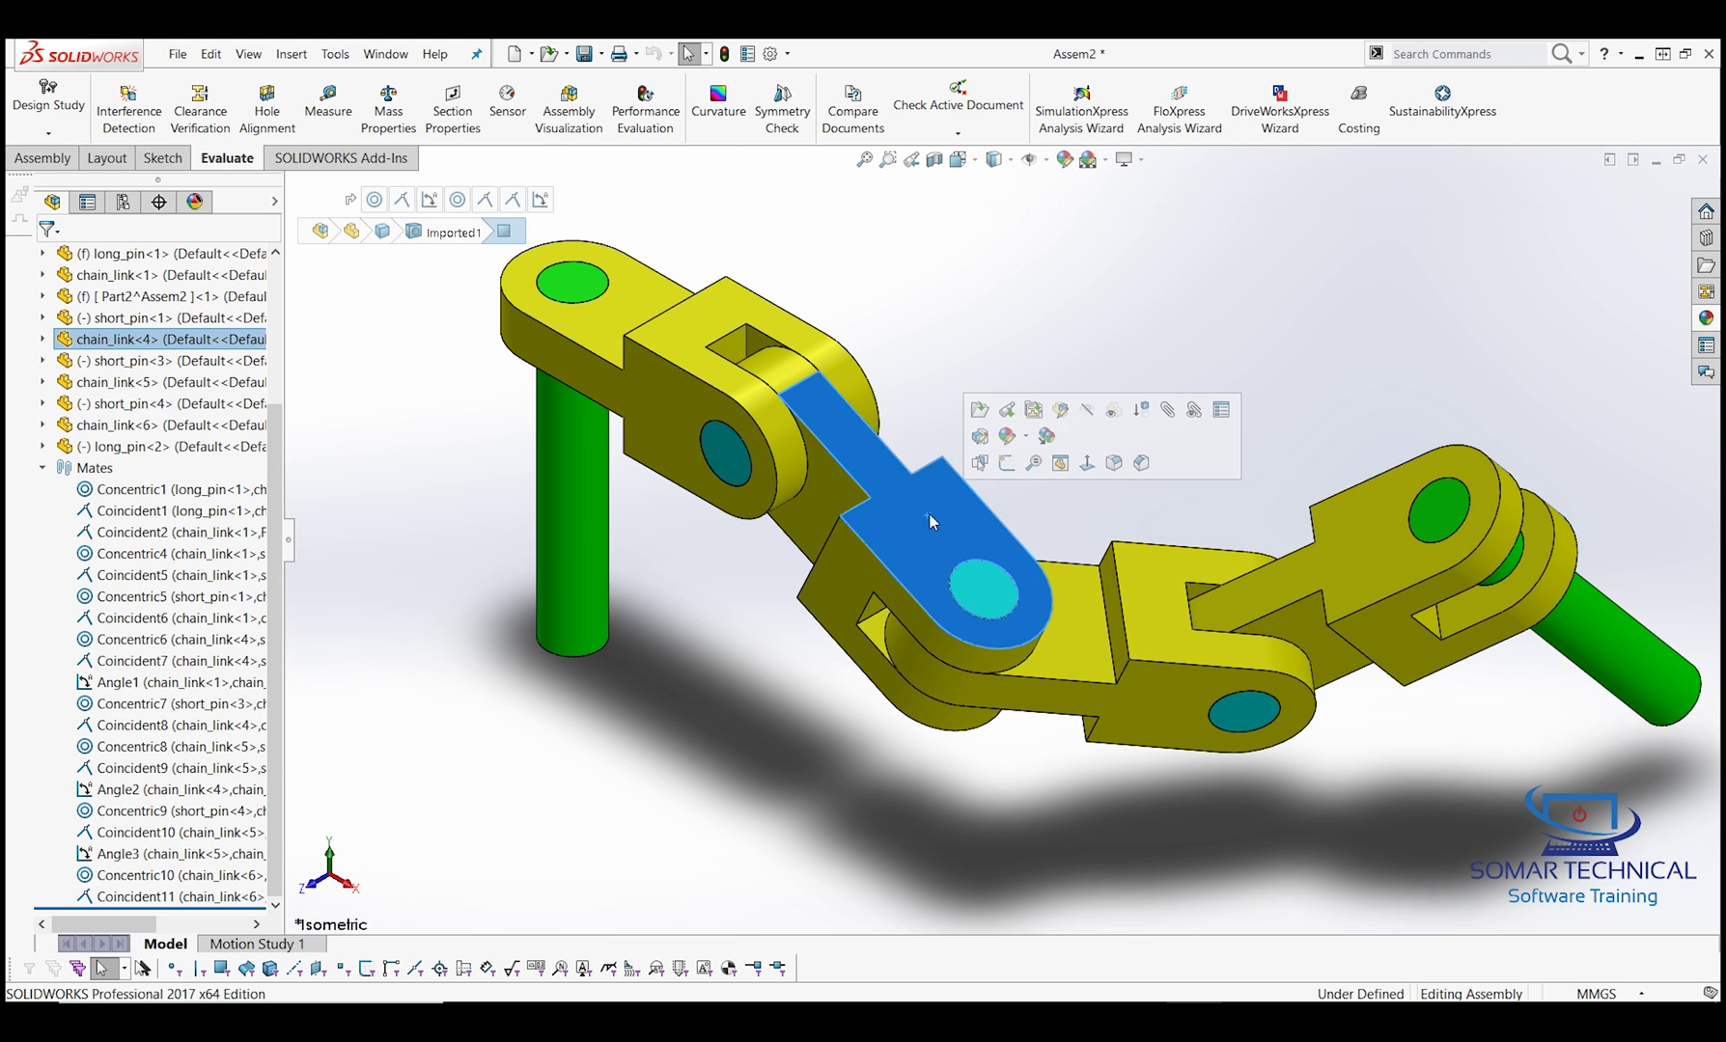
pyautogui.click(1194, 410)
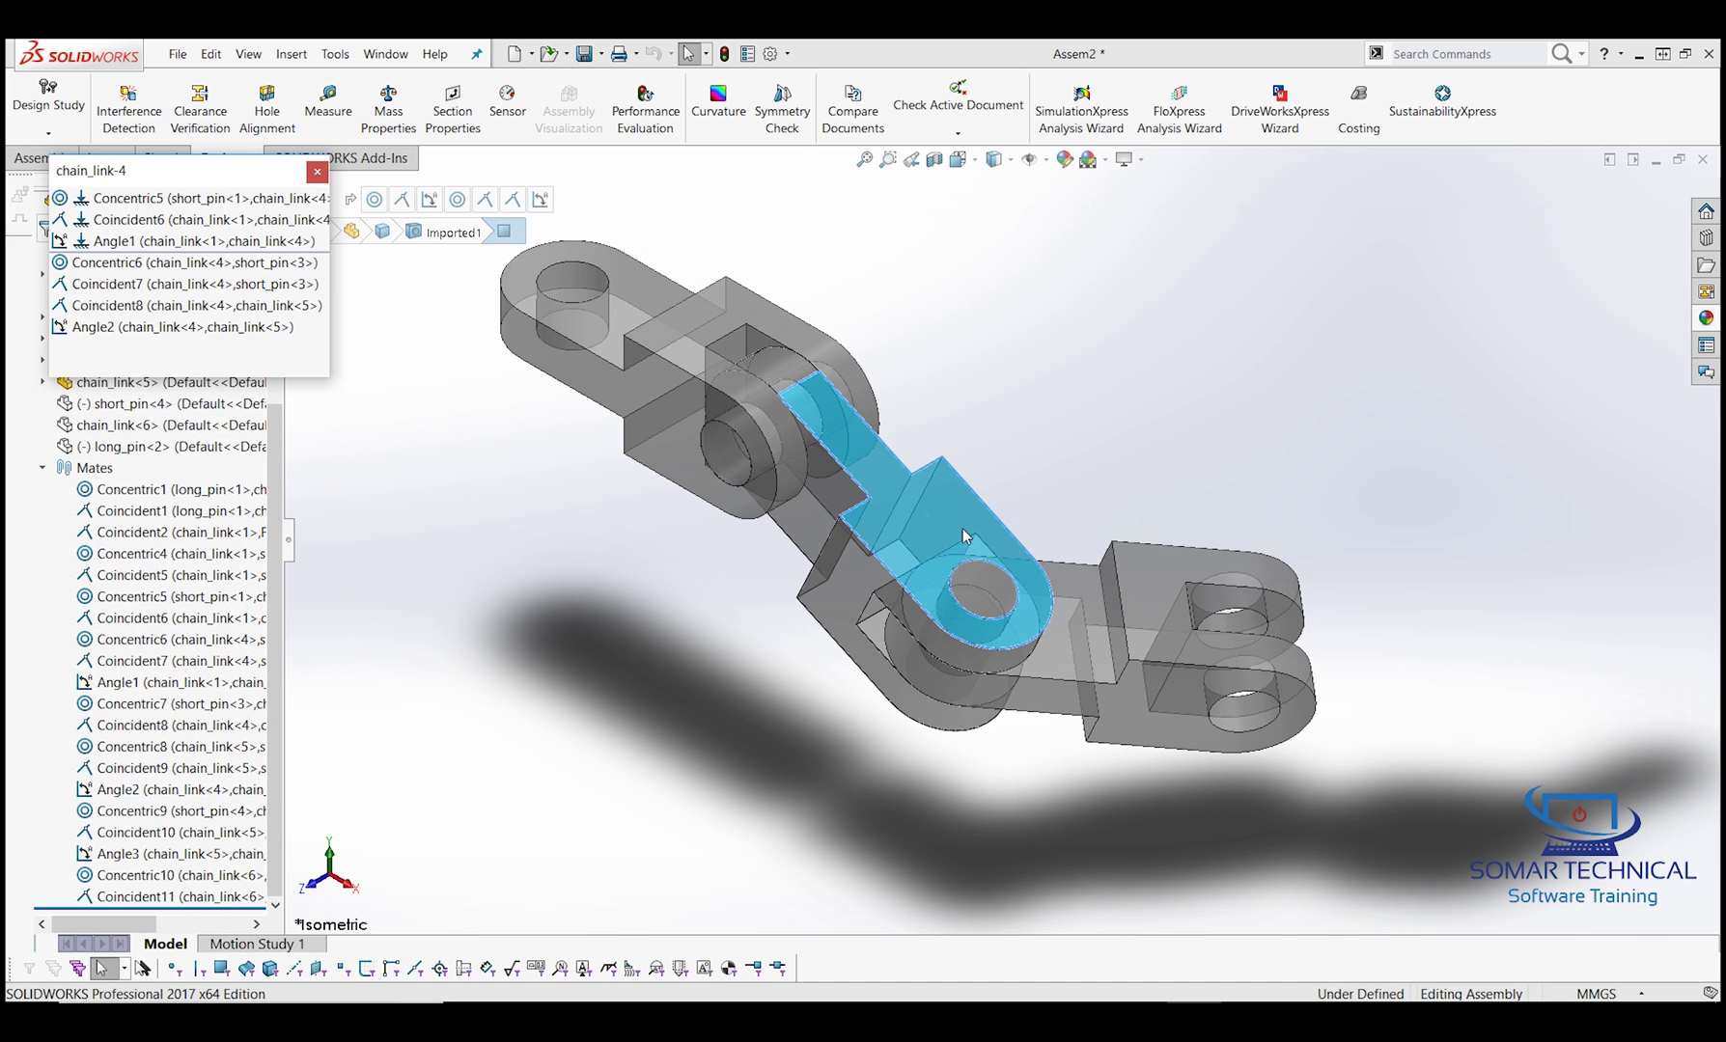
# Step: Change the Angle1 mate between chain_link-1 and chain_link-4 from 25° to 30°
pyautogui.click(209, 243)
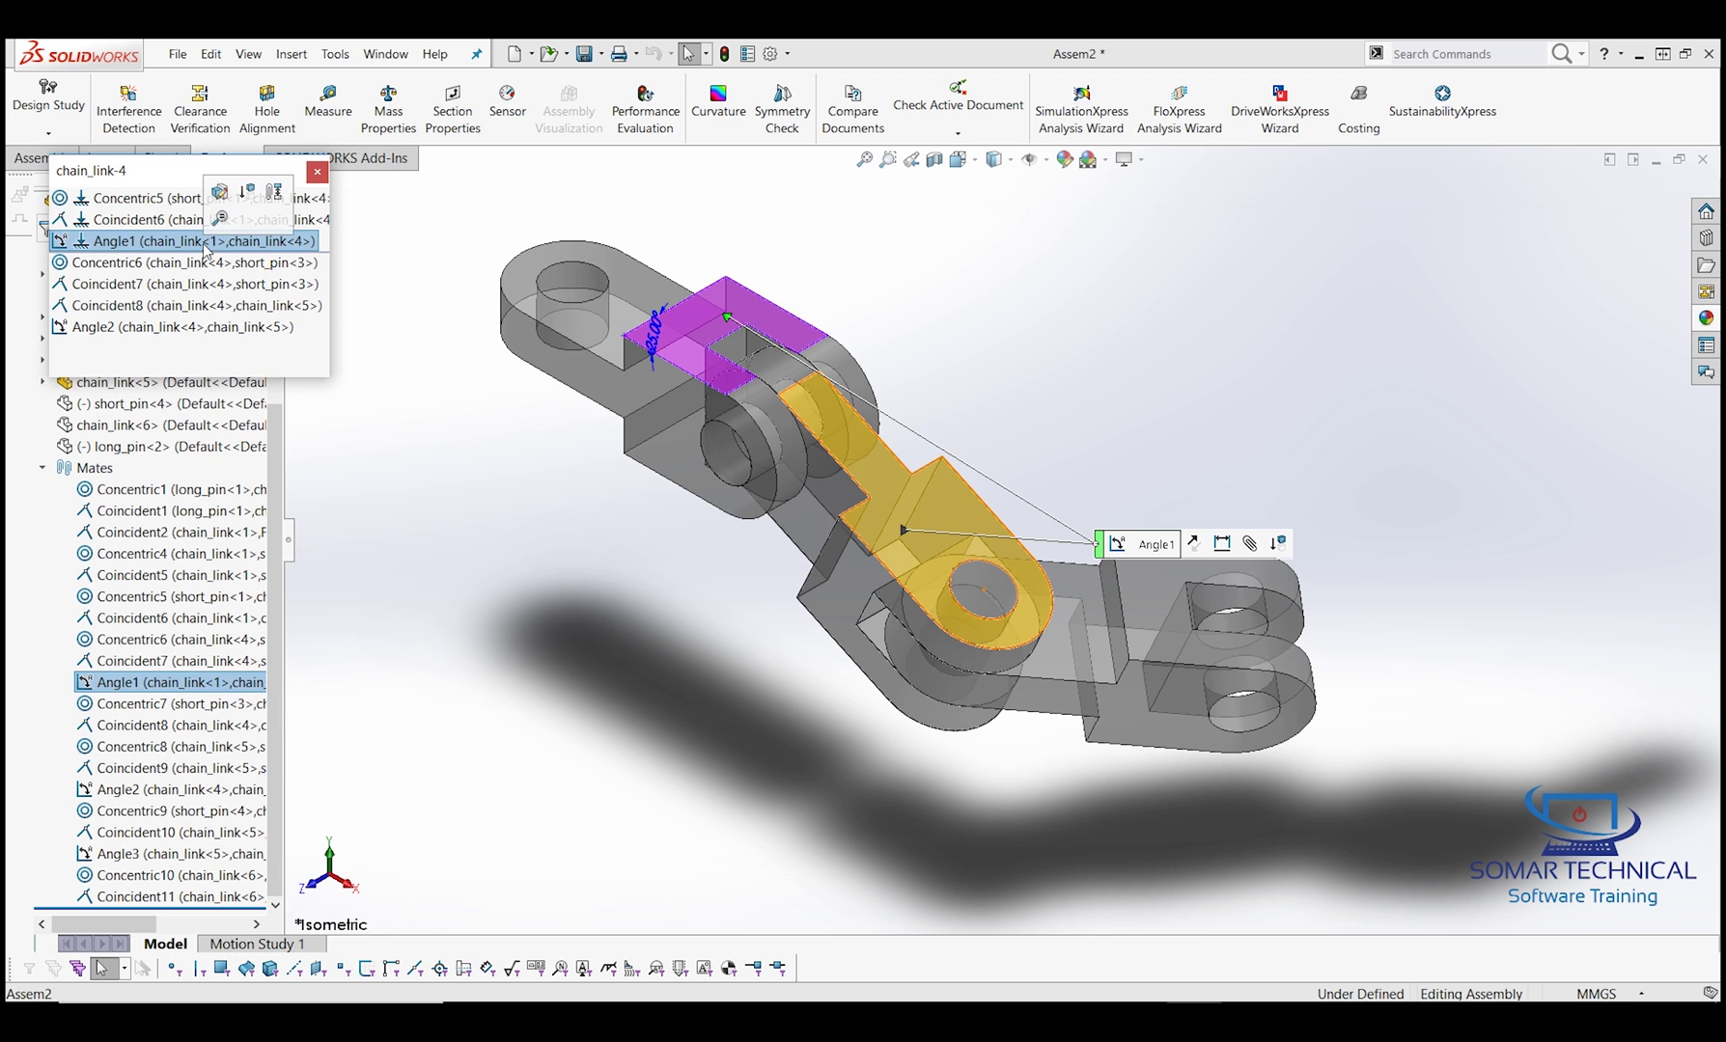
pyautogui.doubleClick(212, 240)
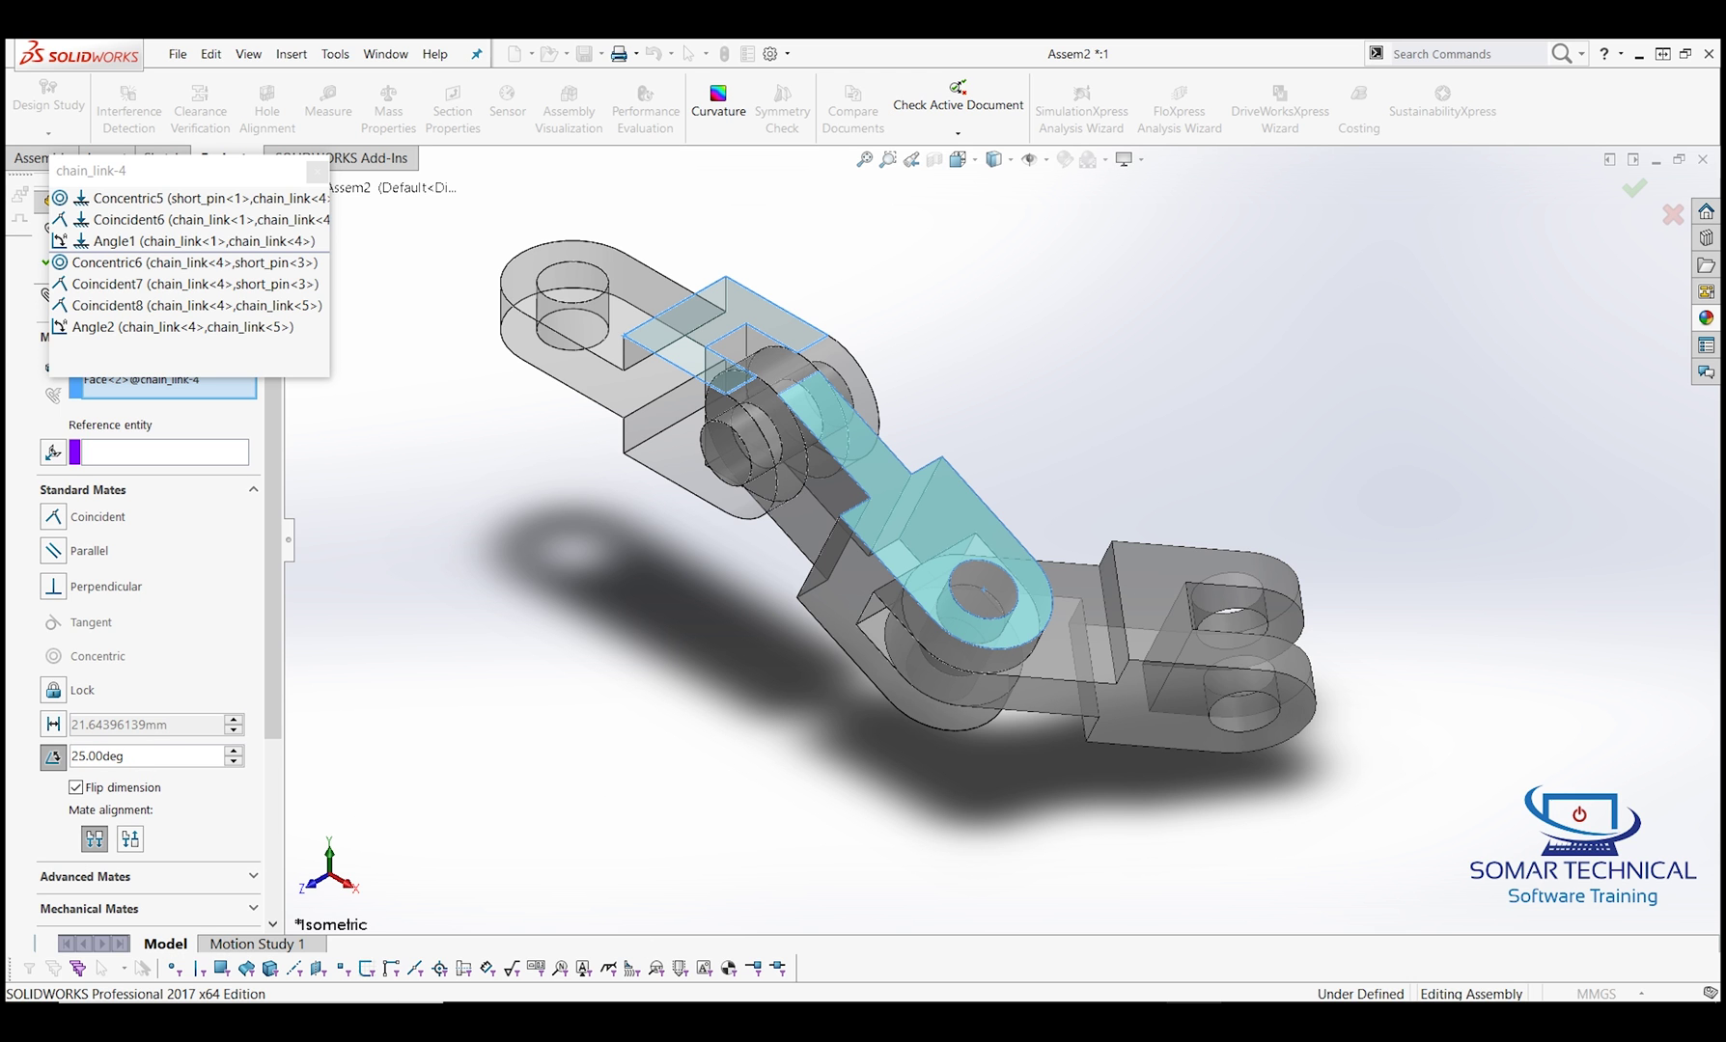
pyautogui.click(1249, 986)
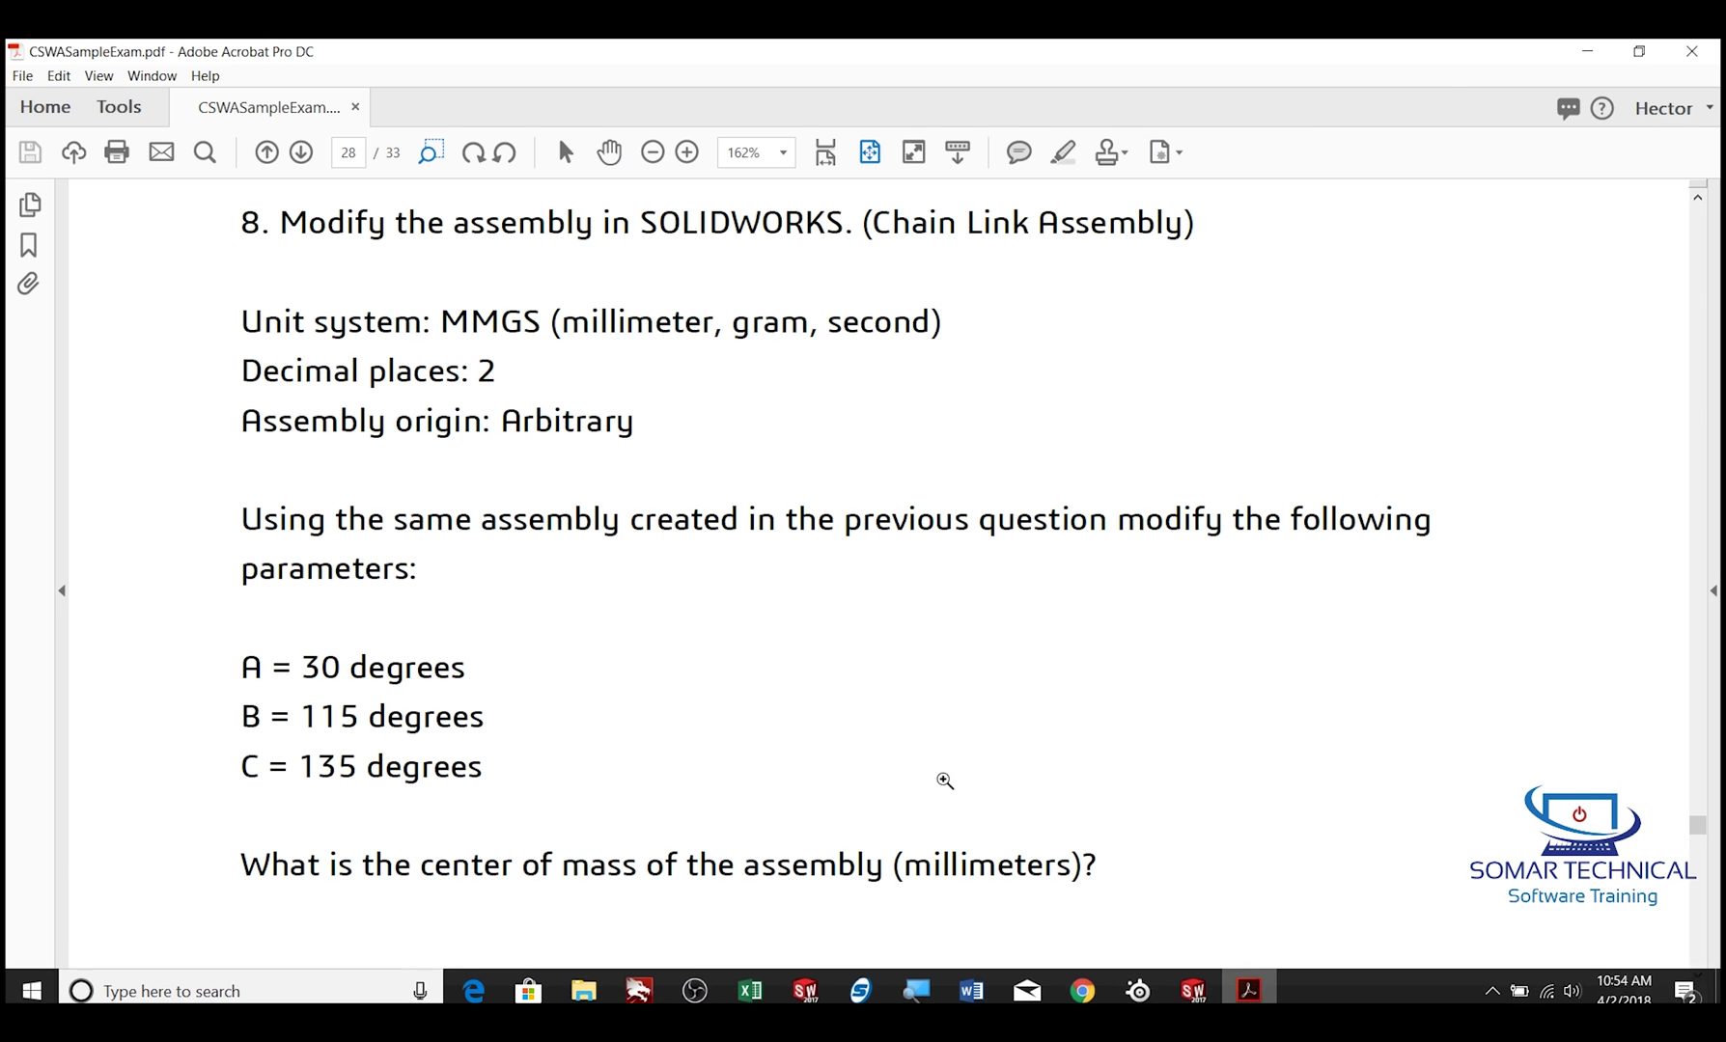
pyautogui.click(1587, 51)
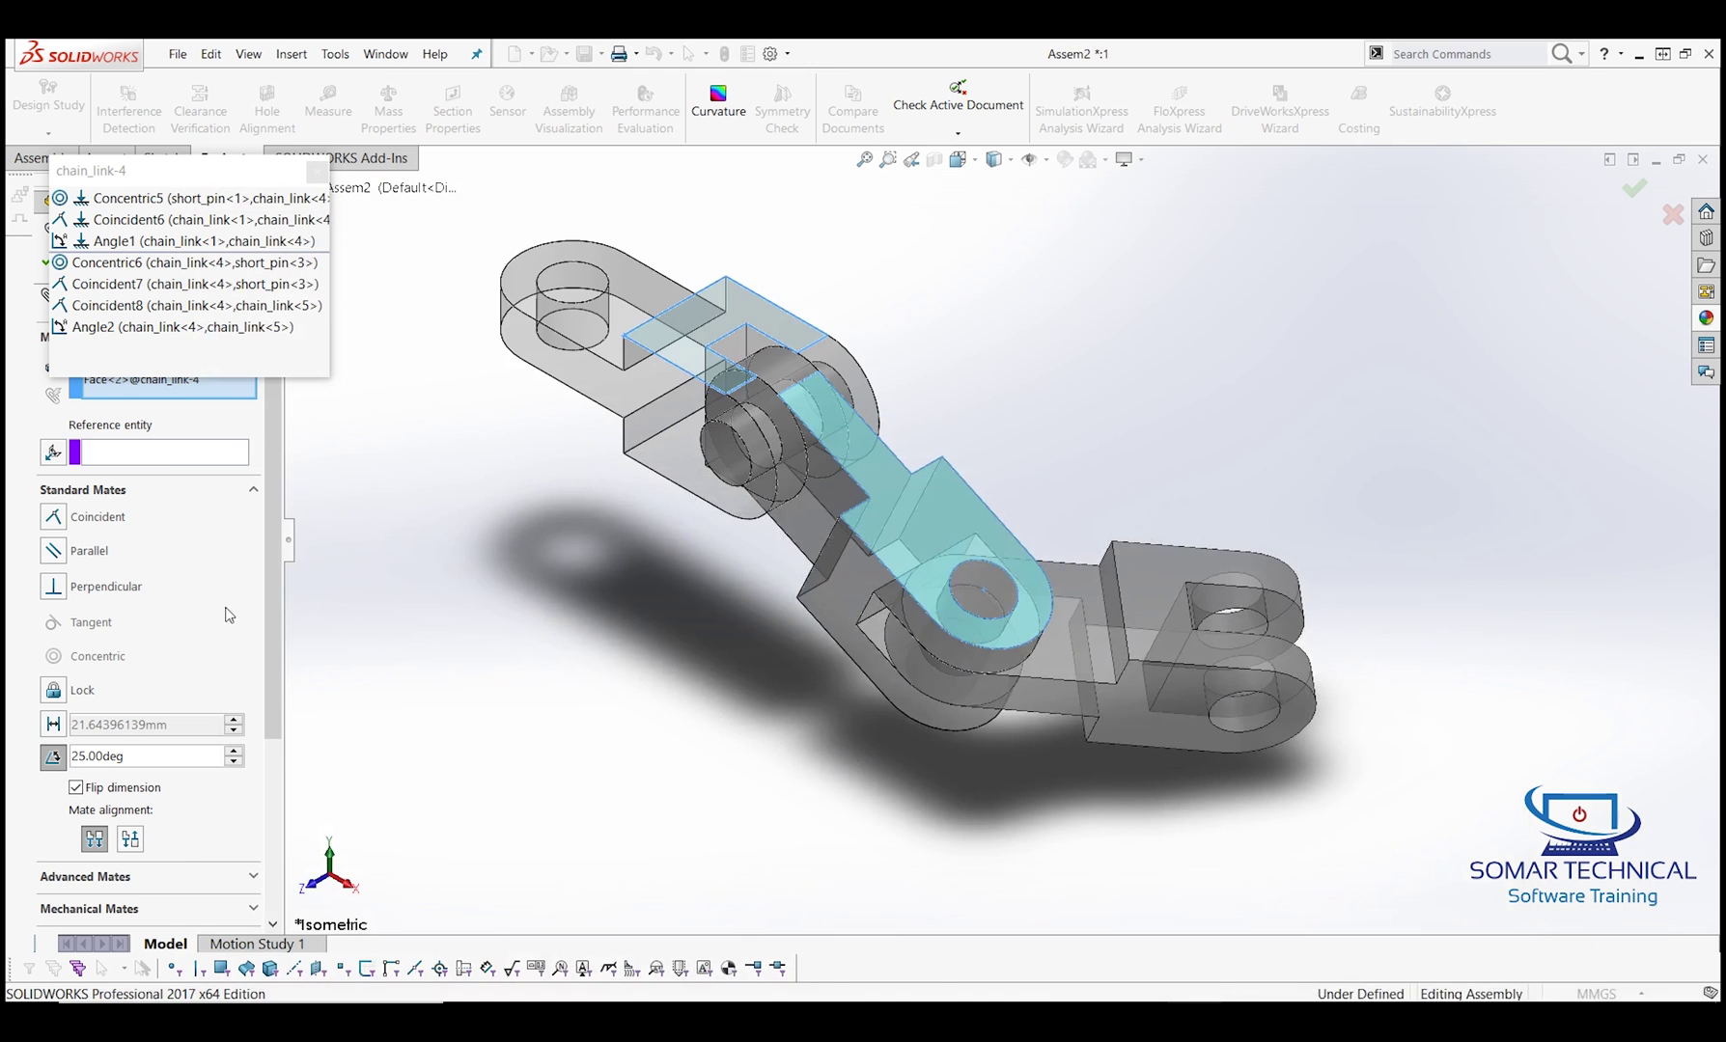
pyautogui.doubleClick(157, 753)
pyautogui.write('30')
pyautogui.press('Return')
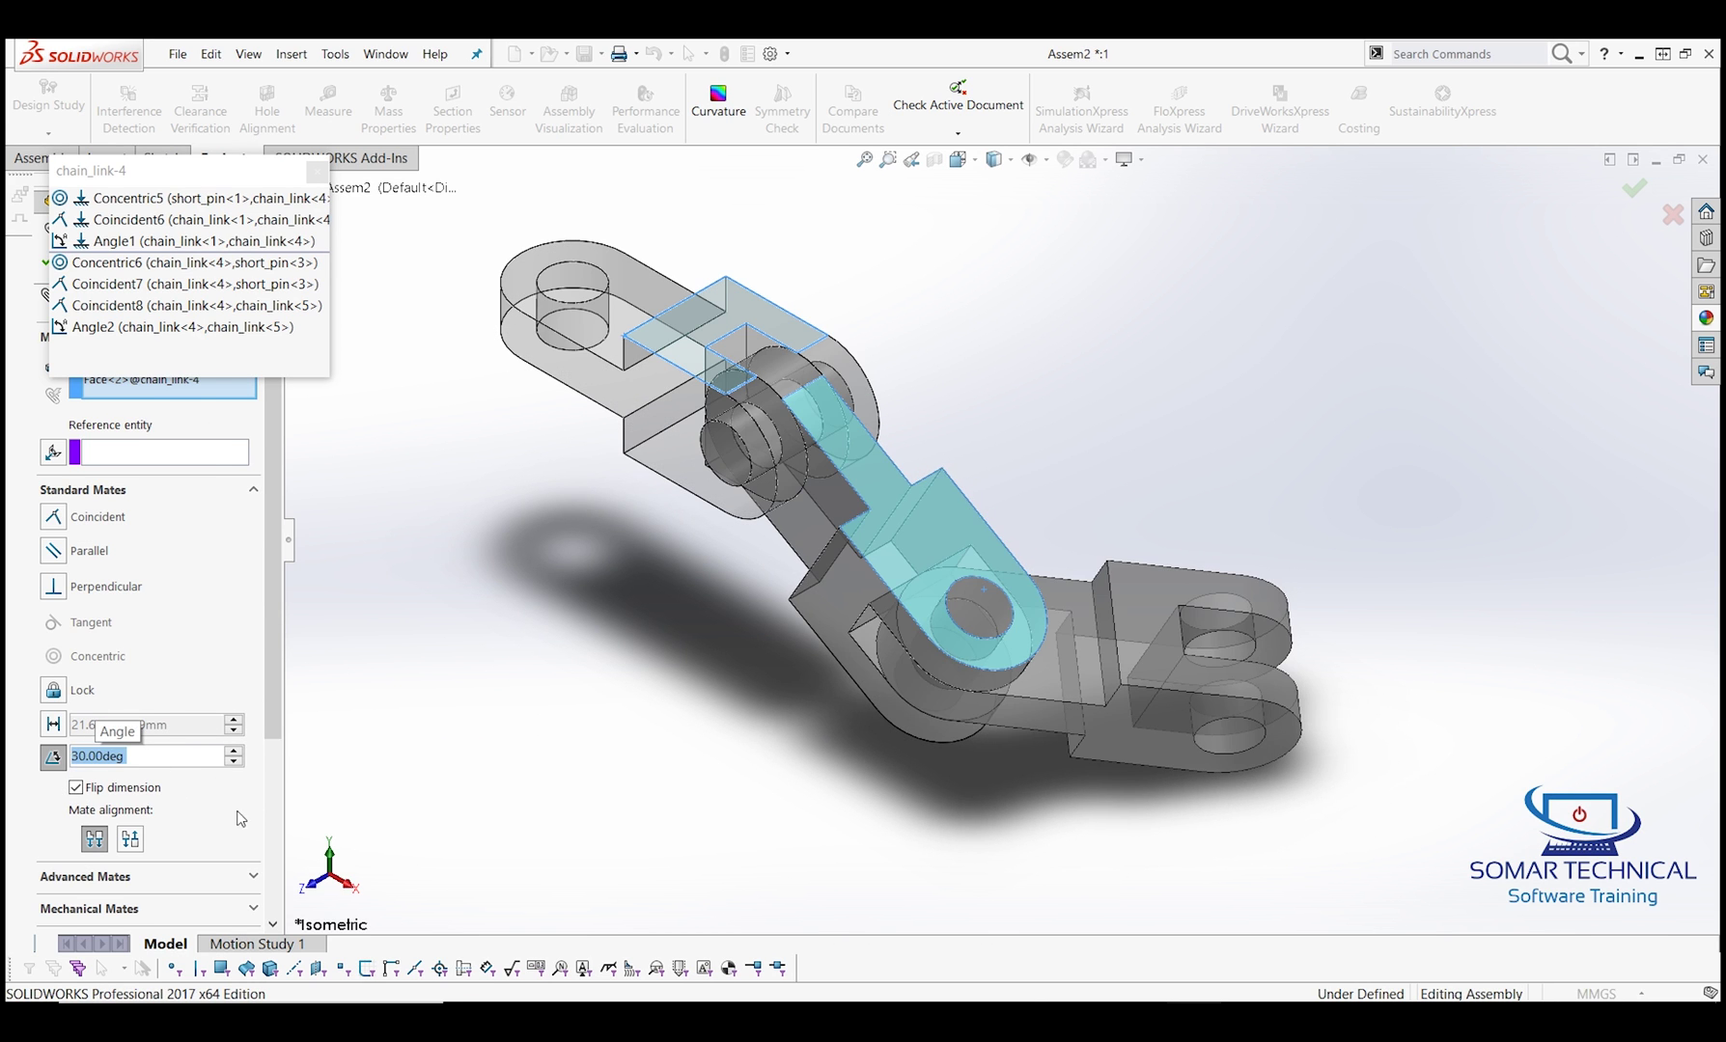
pyautogui.moveTo(208, 183); pyautogui.dragTo(484, 509)
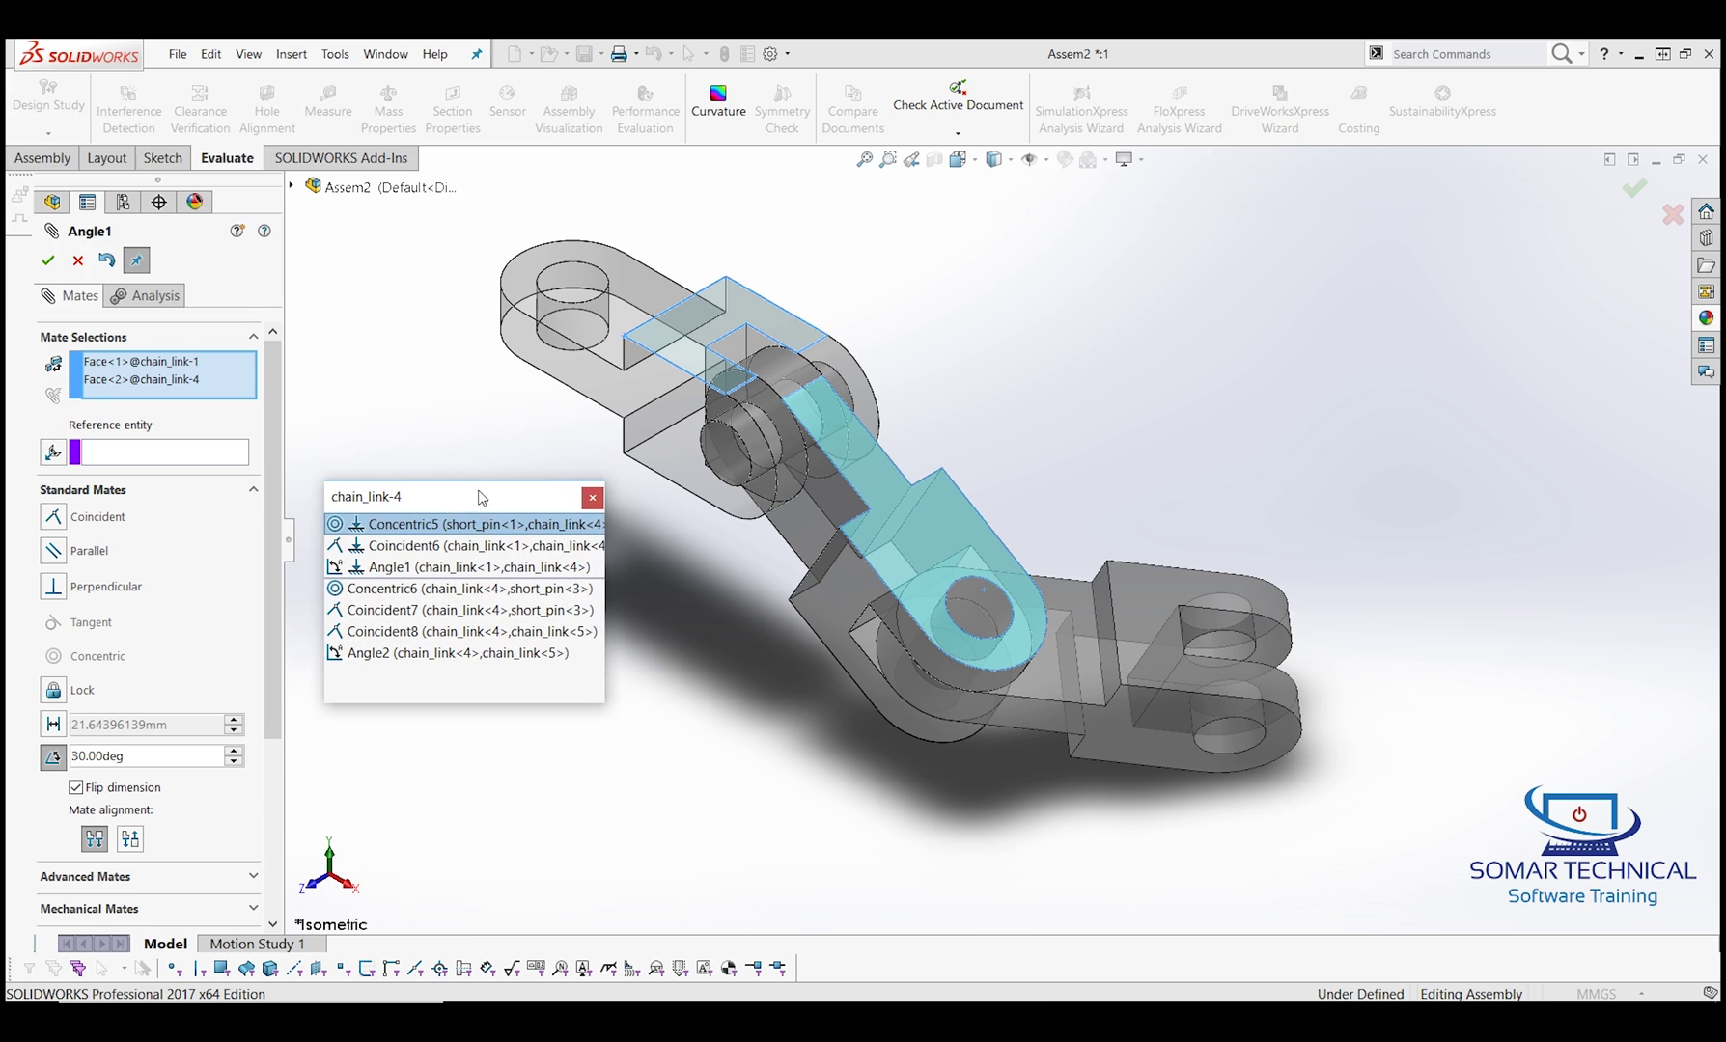
# Step: Confirm Angle1 at 30°, then change Angle2 between chain_link-4 and chain_link-5 from 125° to 115°
pyautogui.click(54, 263)
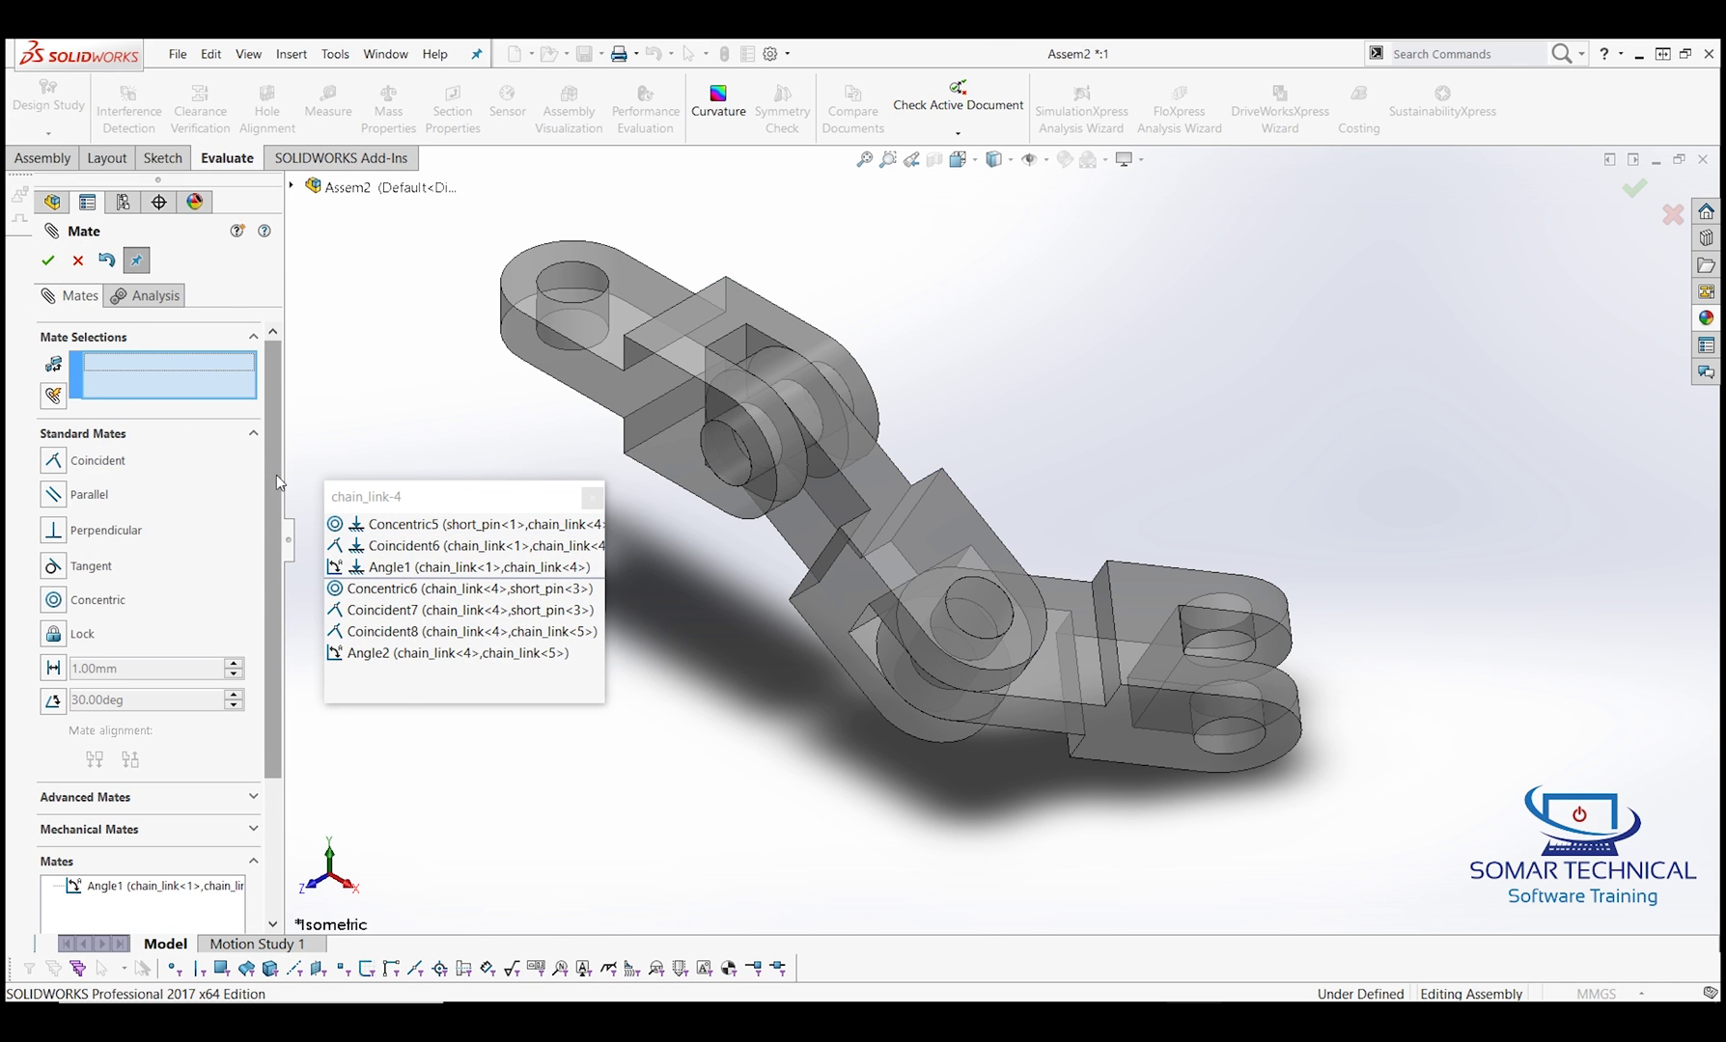
pyautogui.click(387, 654)
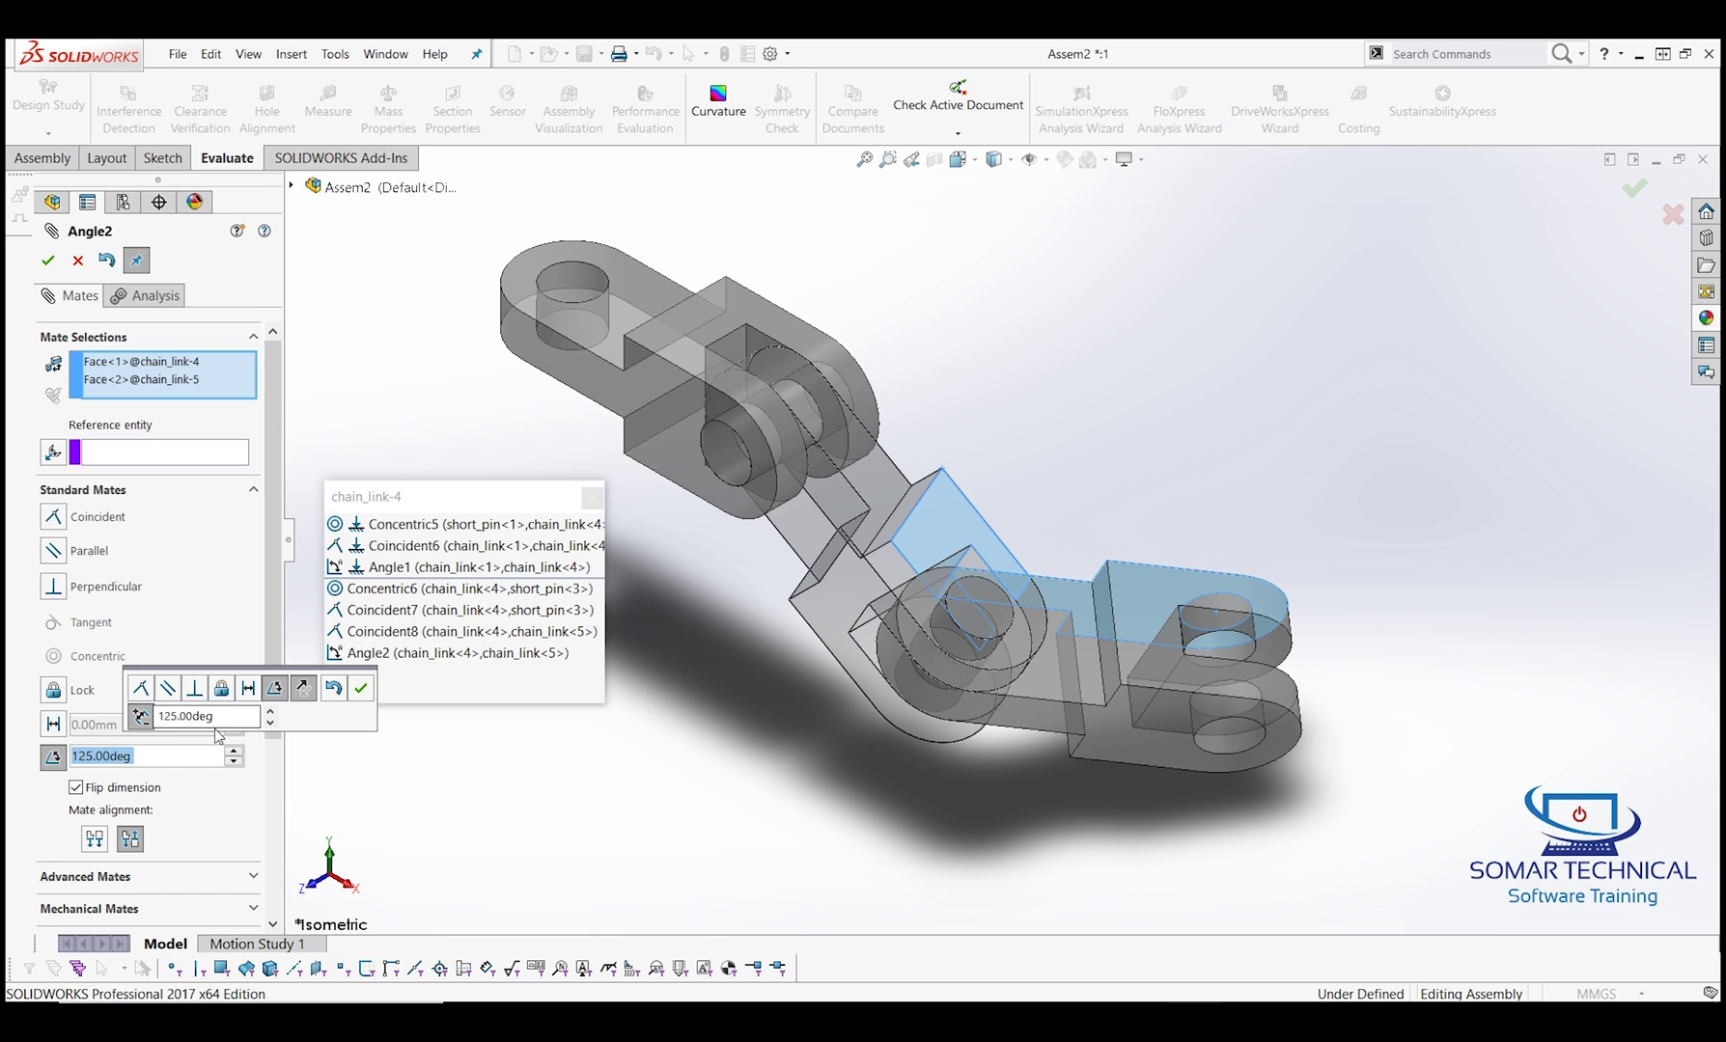
pyautogui.moveTo(1062, 982)
pyautogui.click(1246, 982)
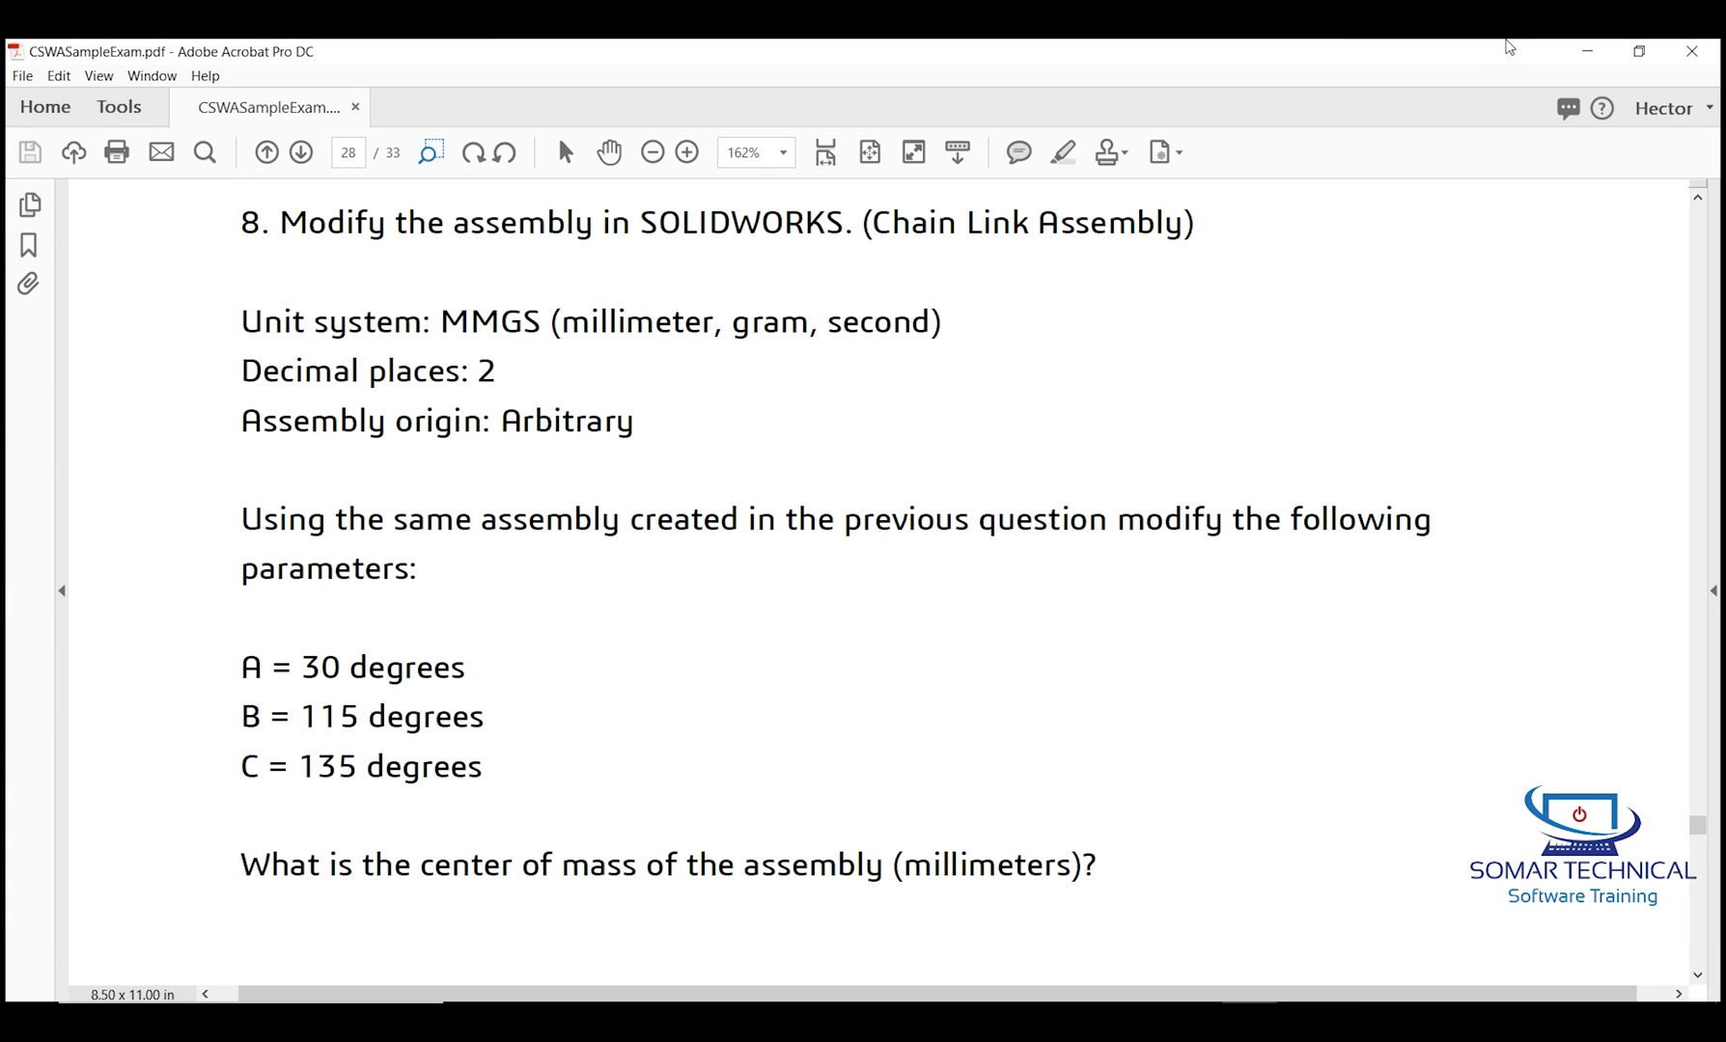
pyautogui.click(1588, 51)
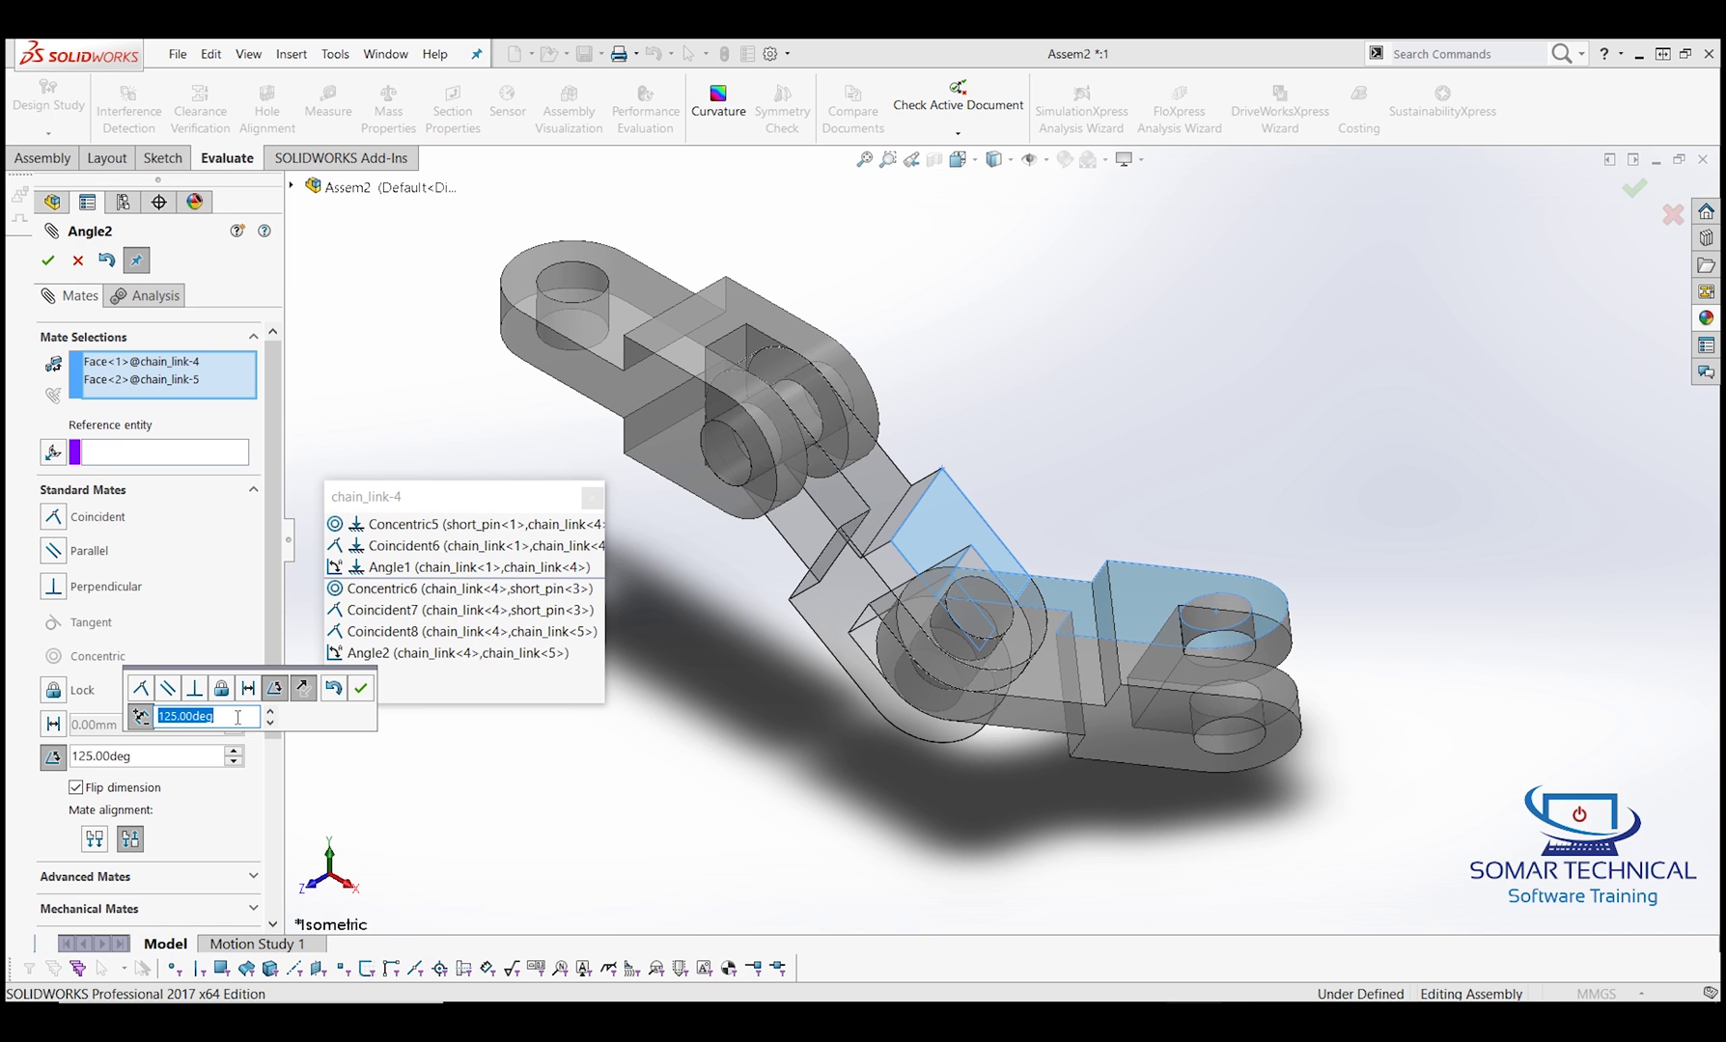
pyautogui.write('115')
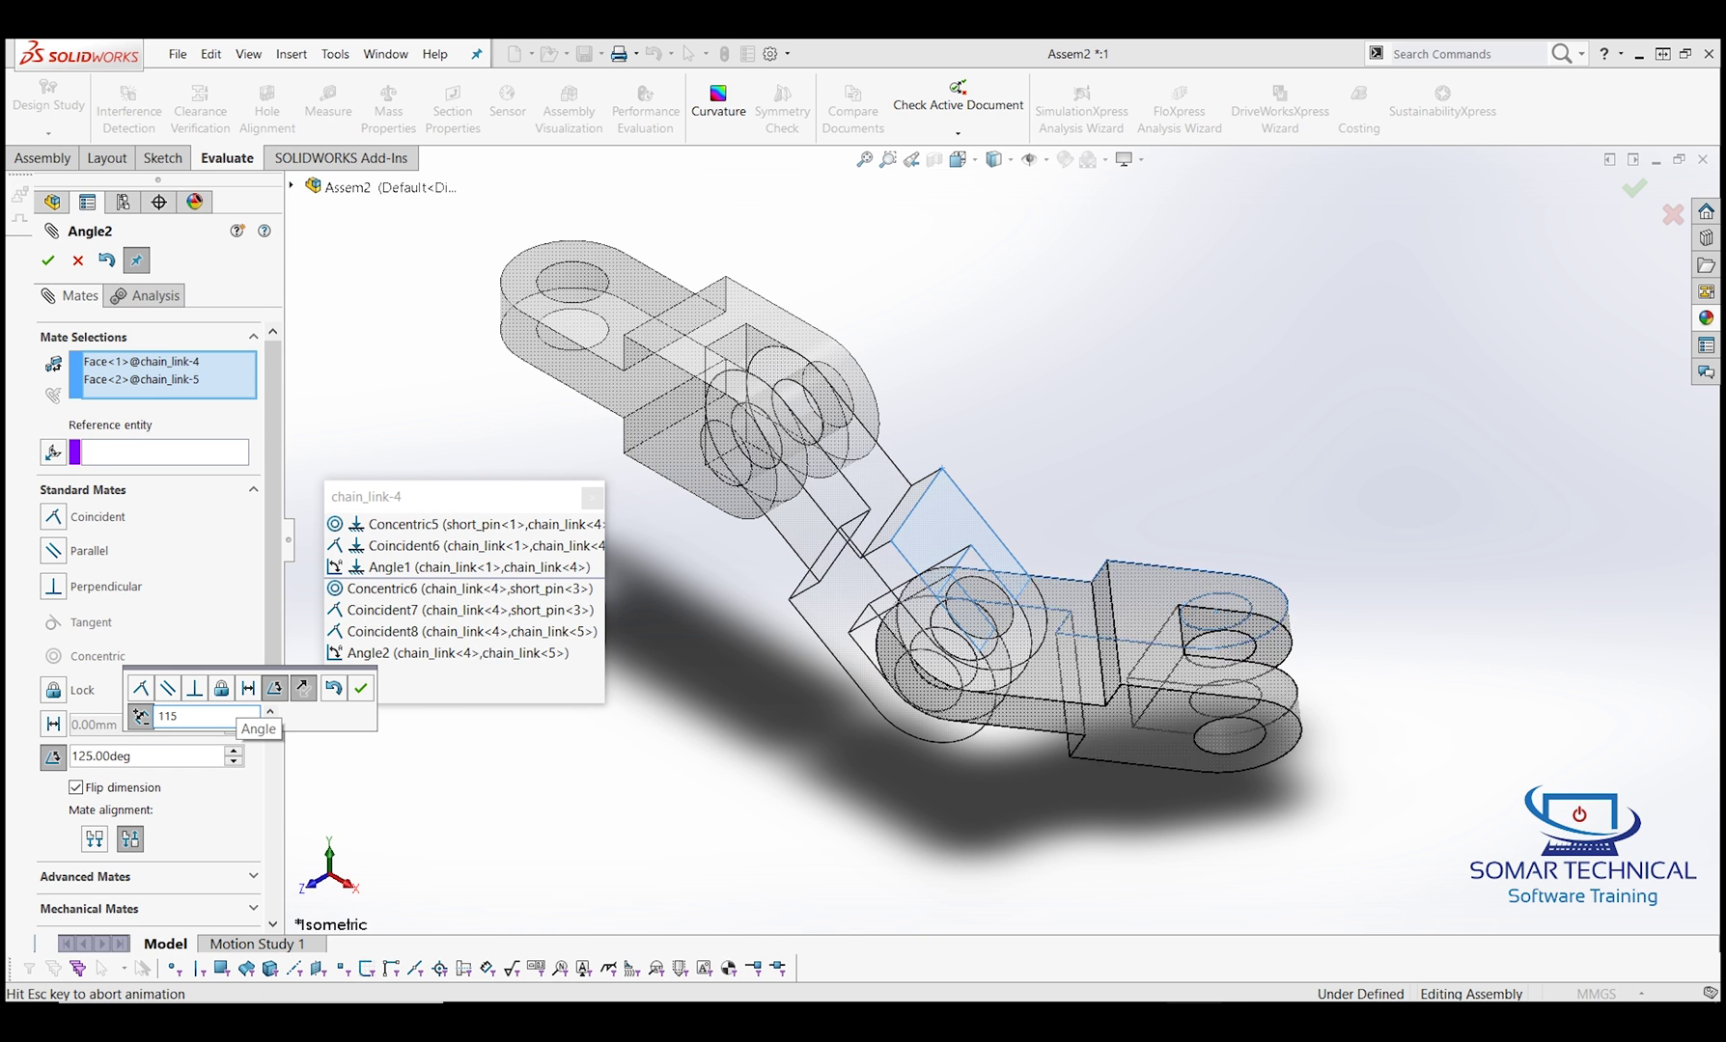
pyautogui.press('Return')
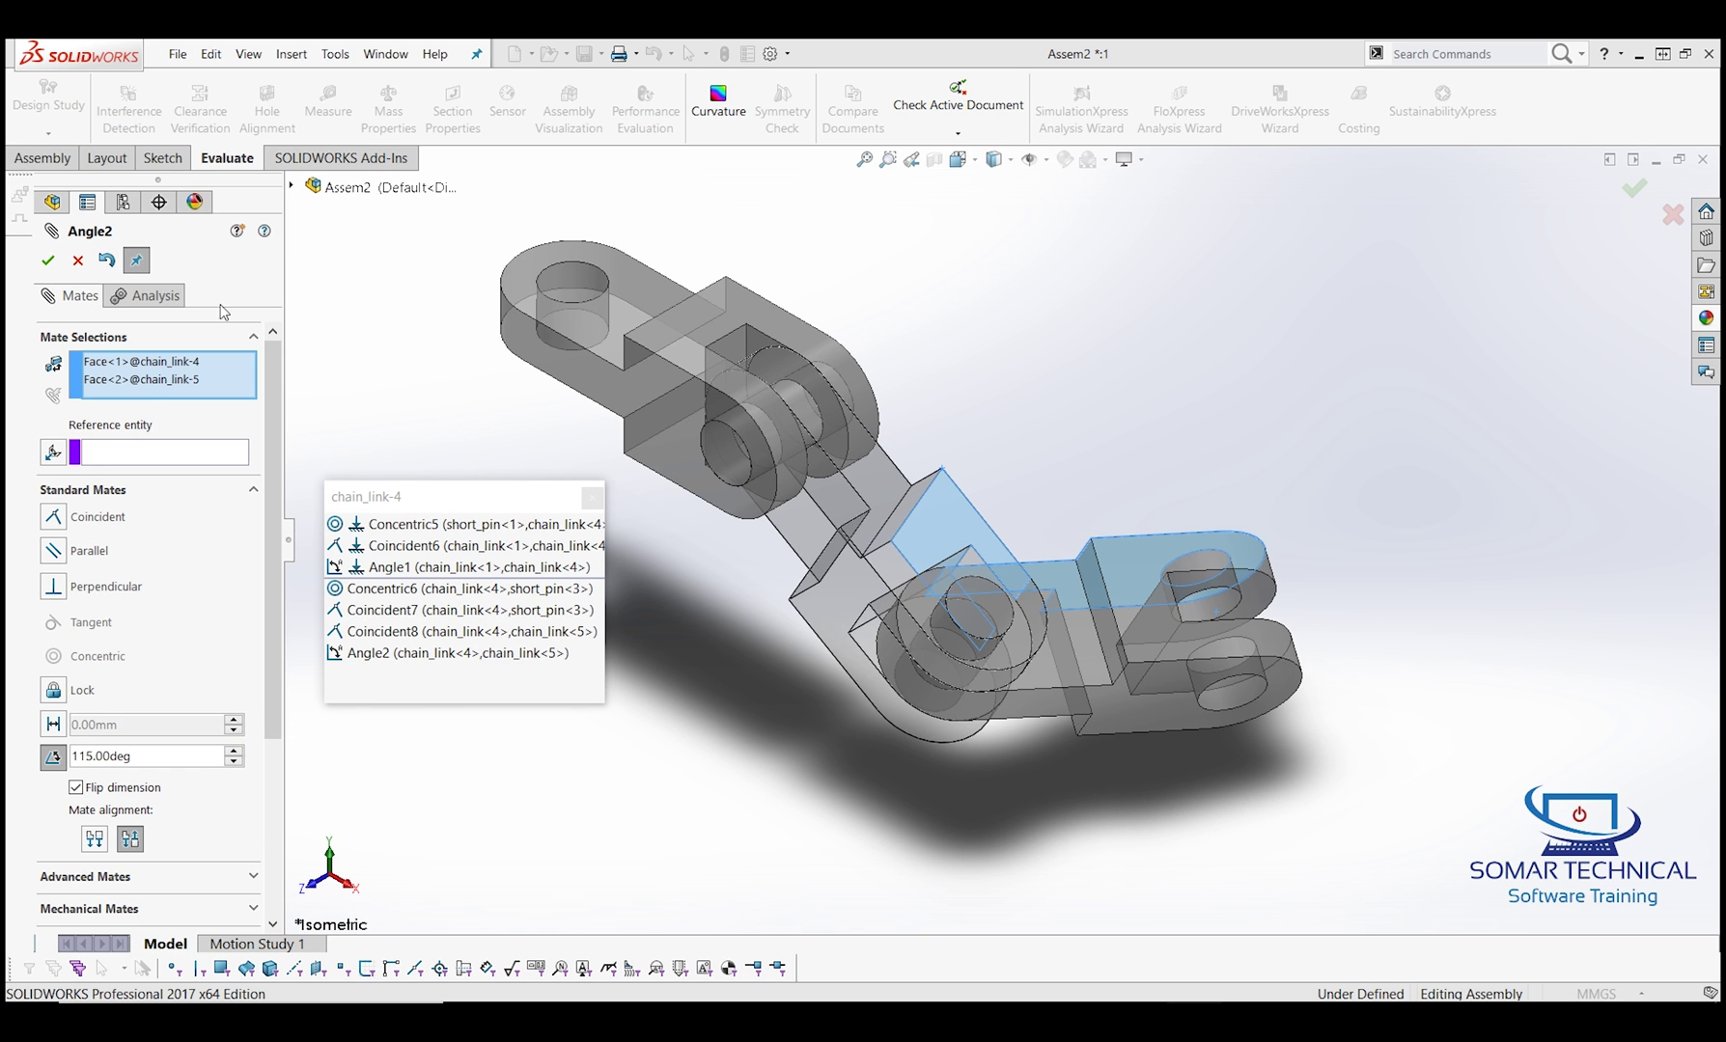
pyautogui.click(47, 269)
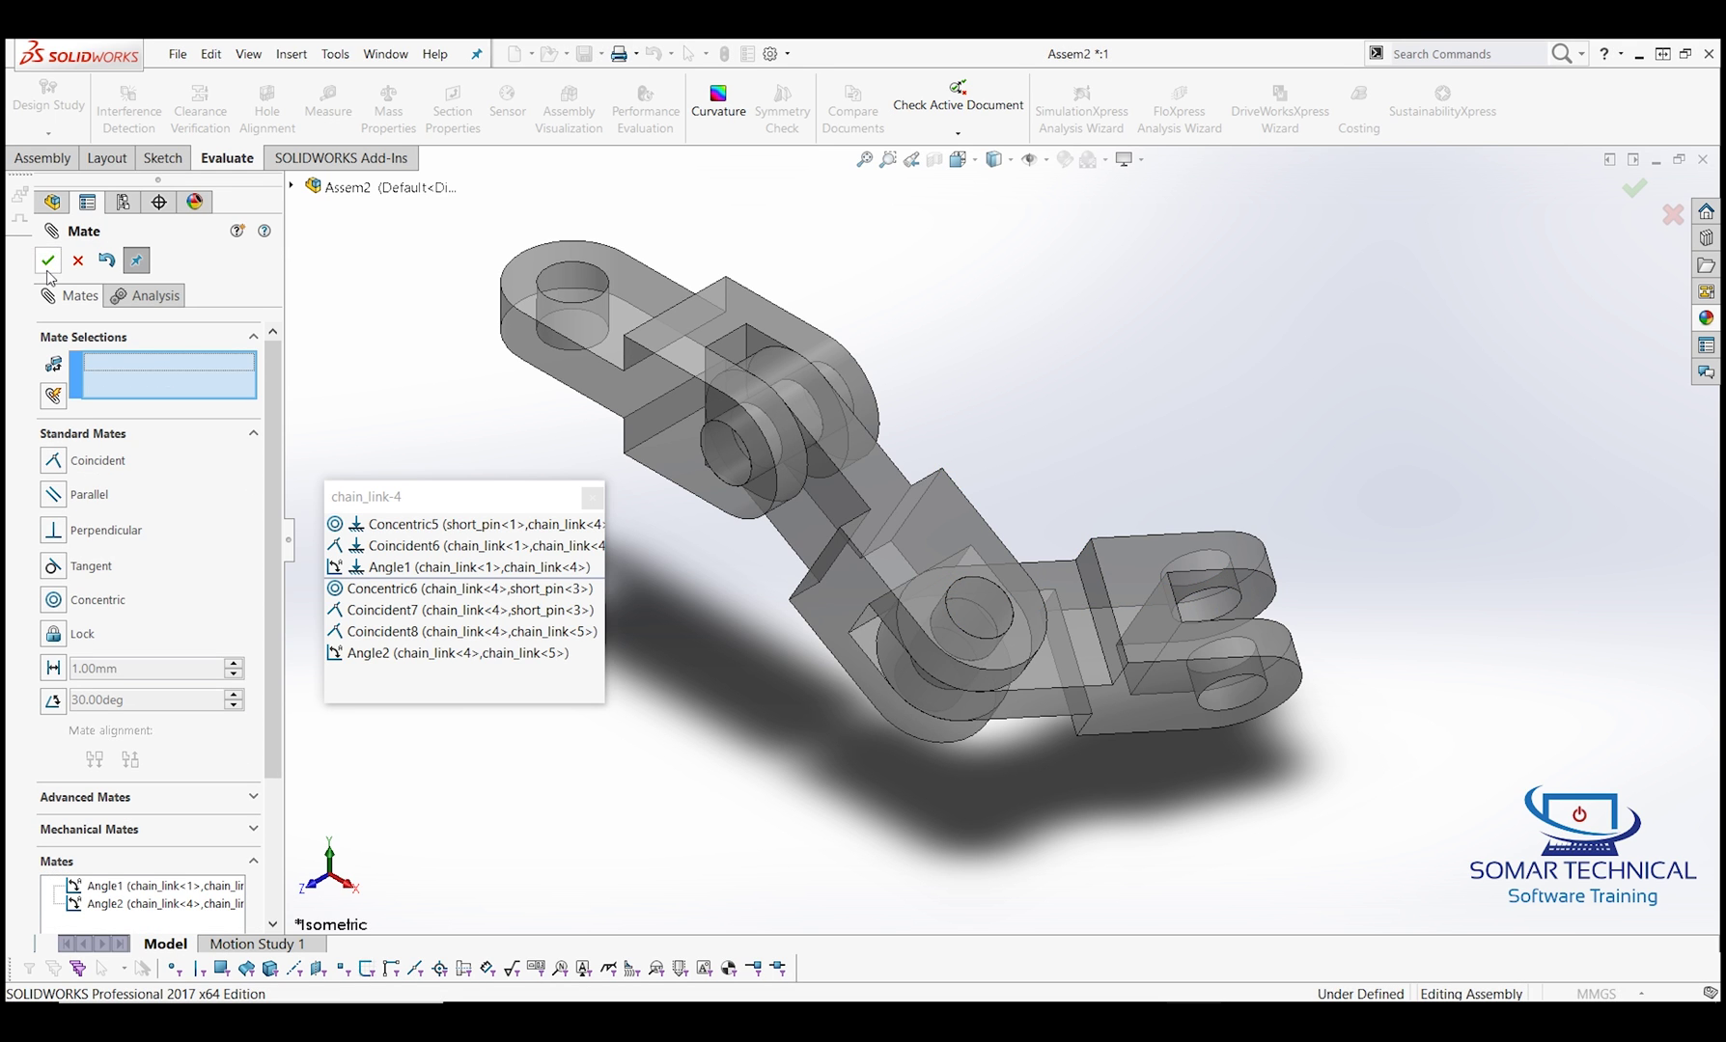
pyautogui.click(592, 499)
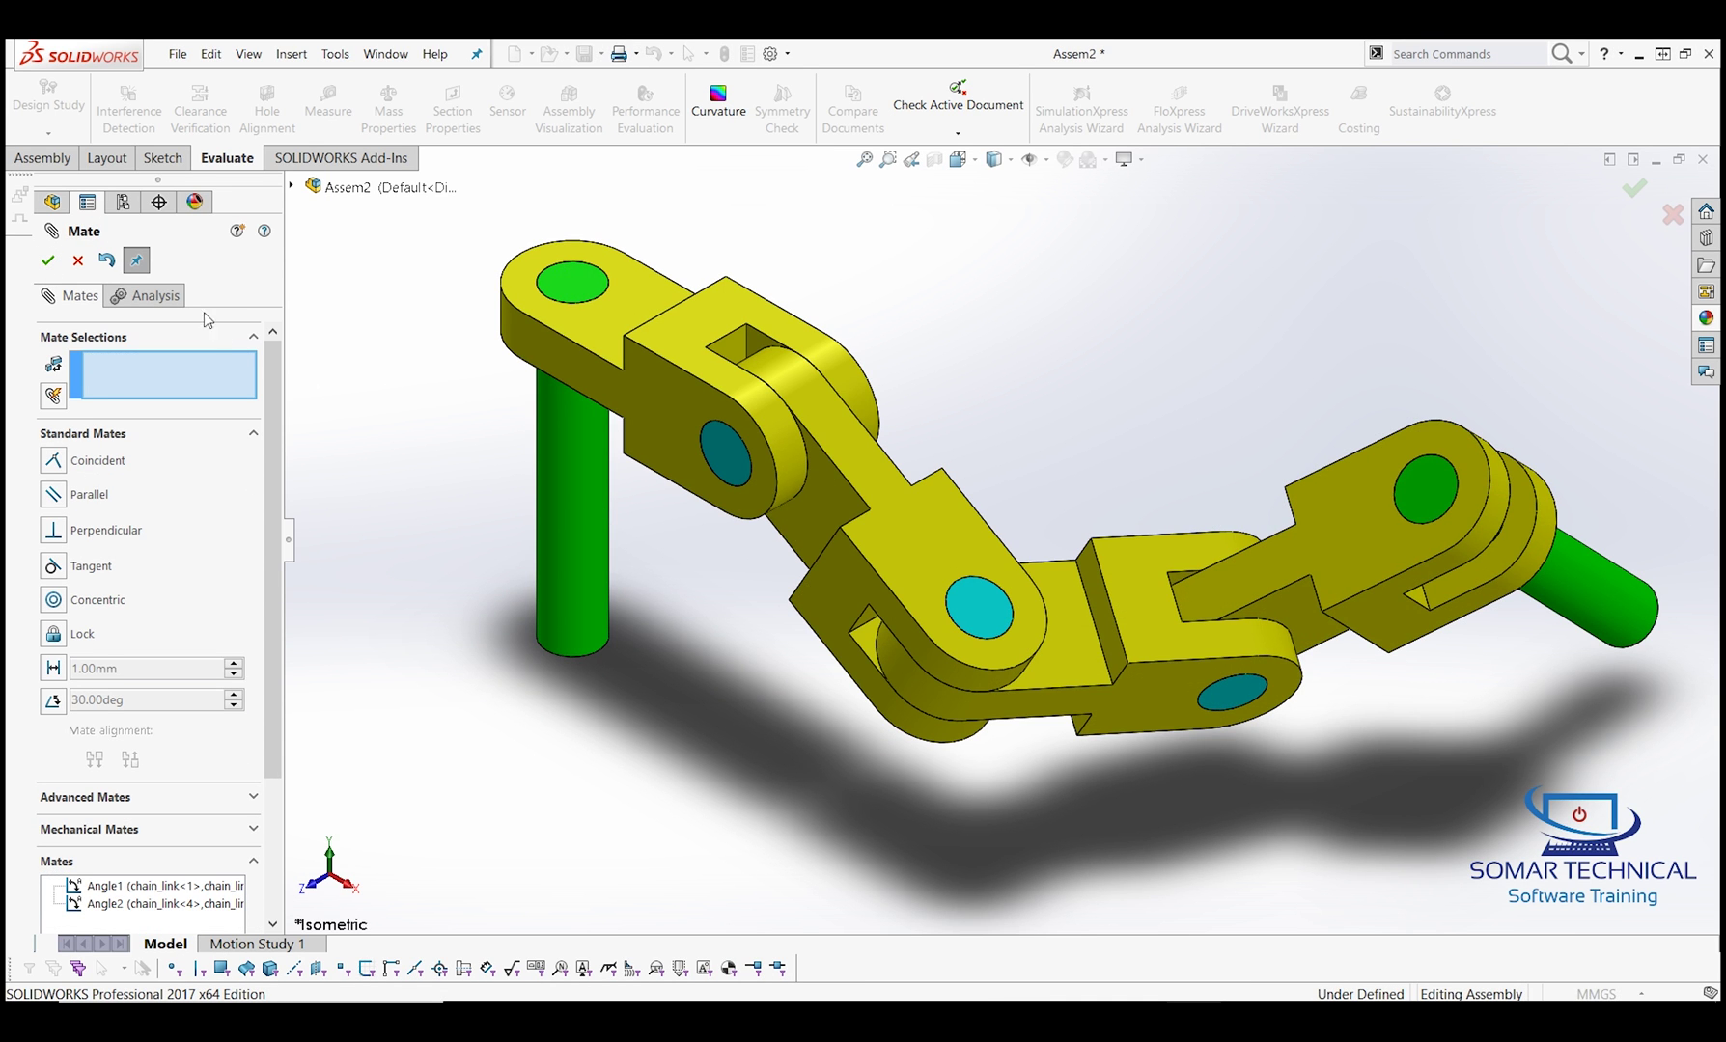
# Step: Edit the Angle3 dimension from 130° to 135° and rebuild the assembly
pyautogui.click(78, 260)
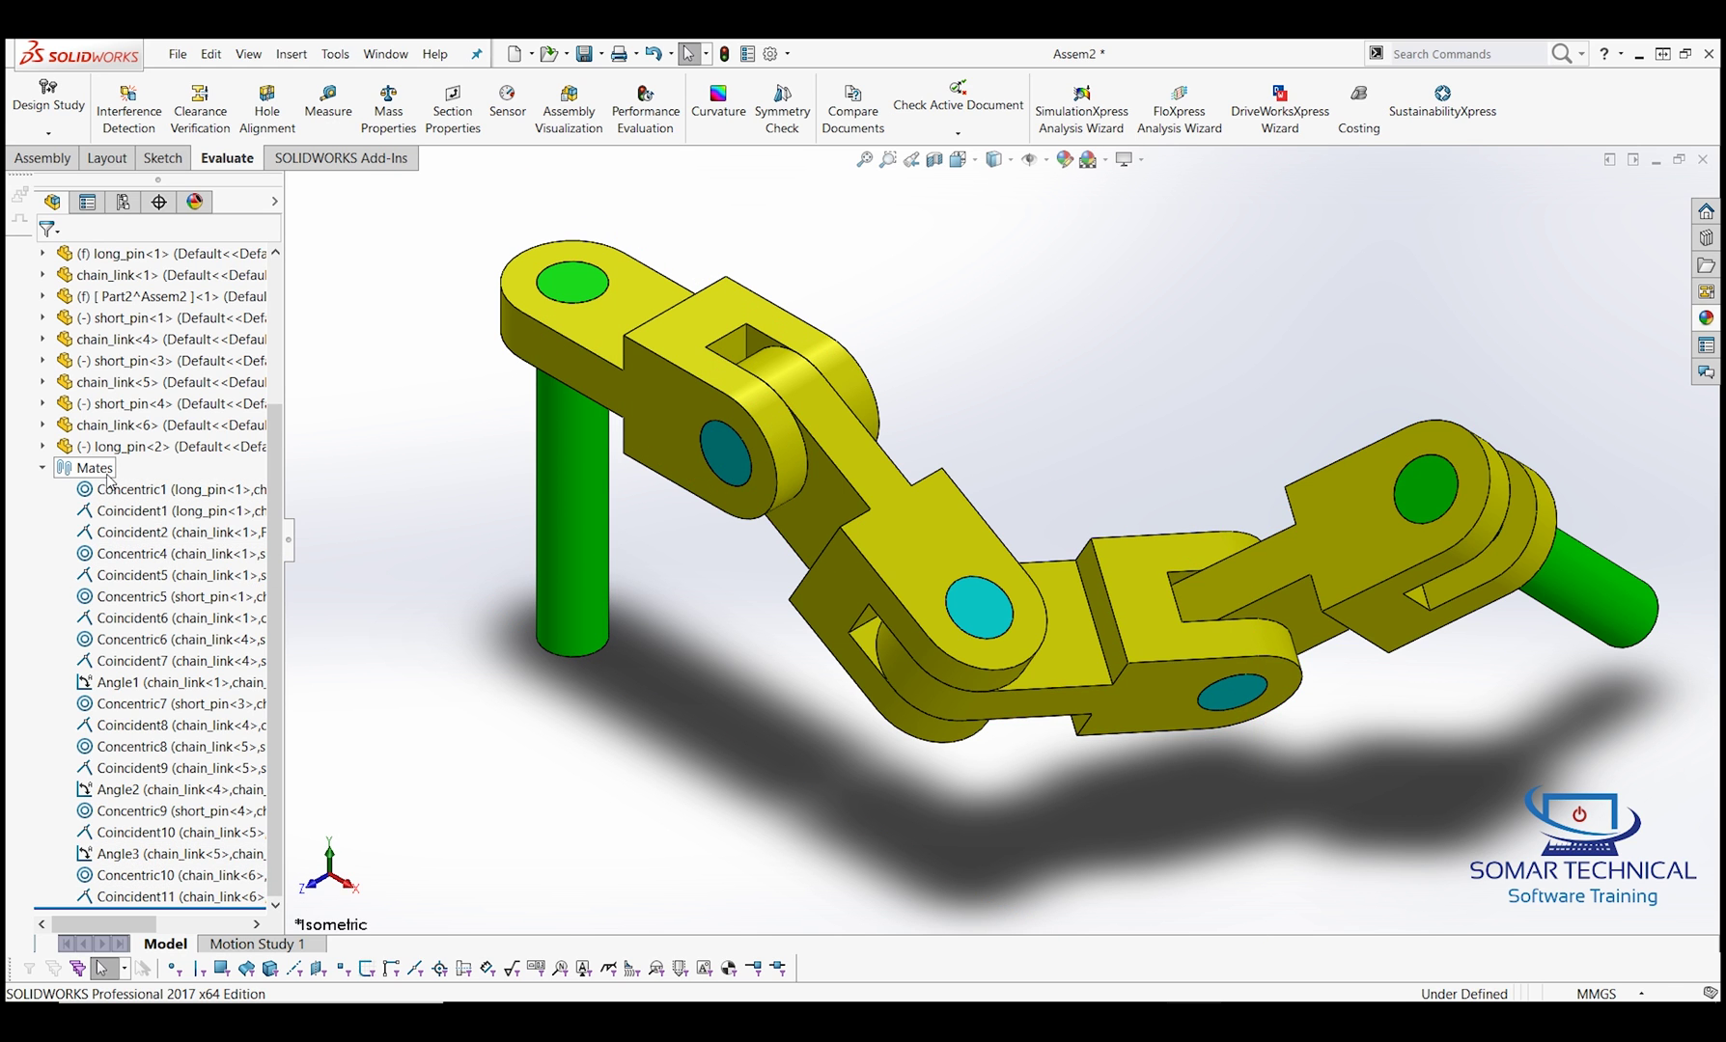
pyautogui.click(135, 854)
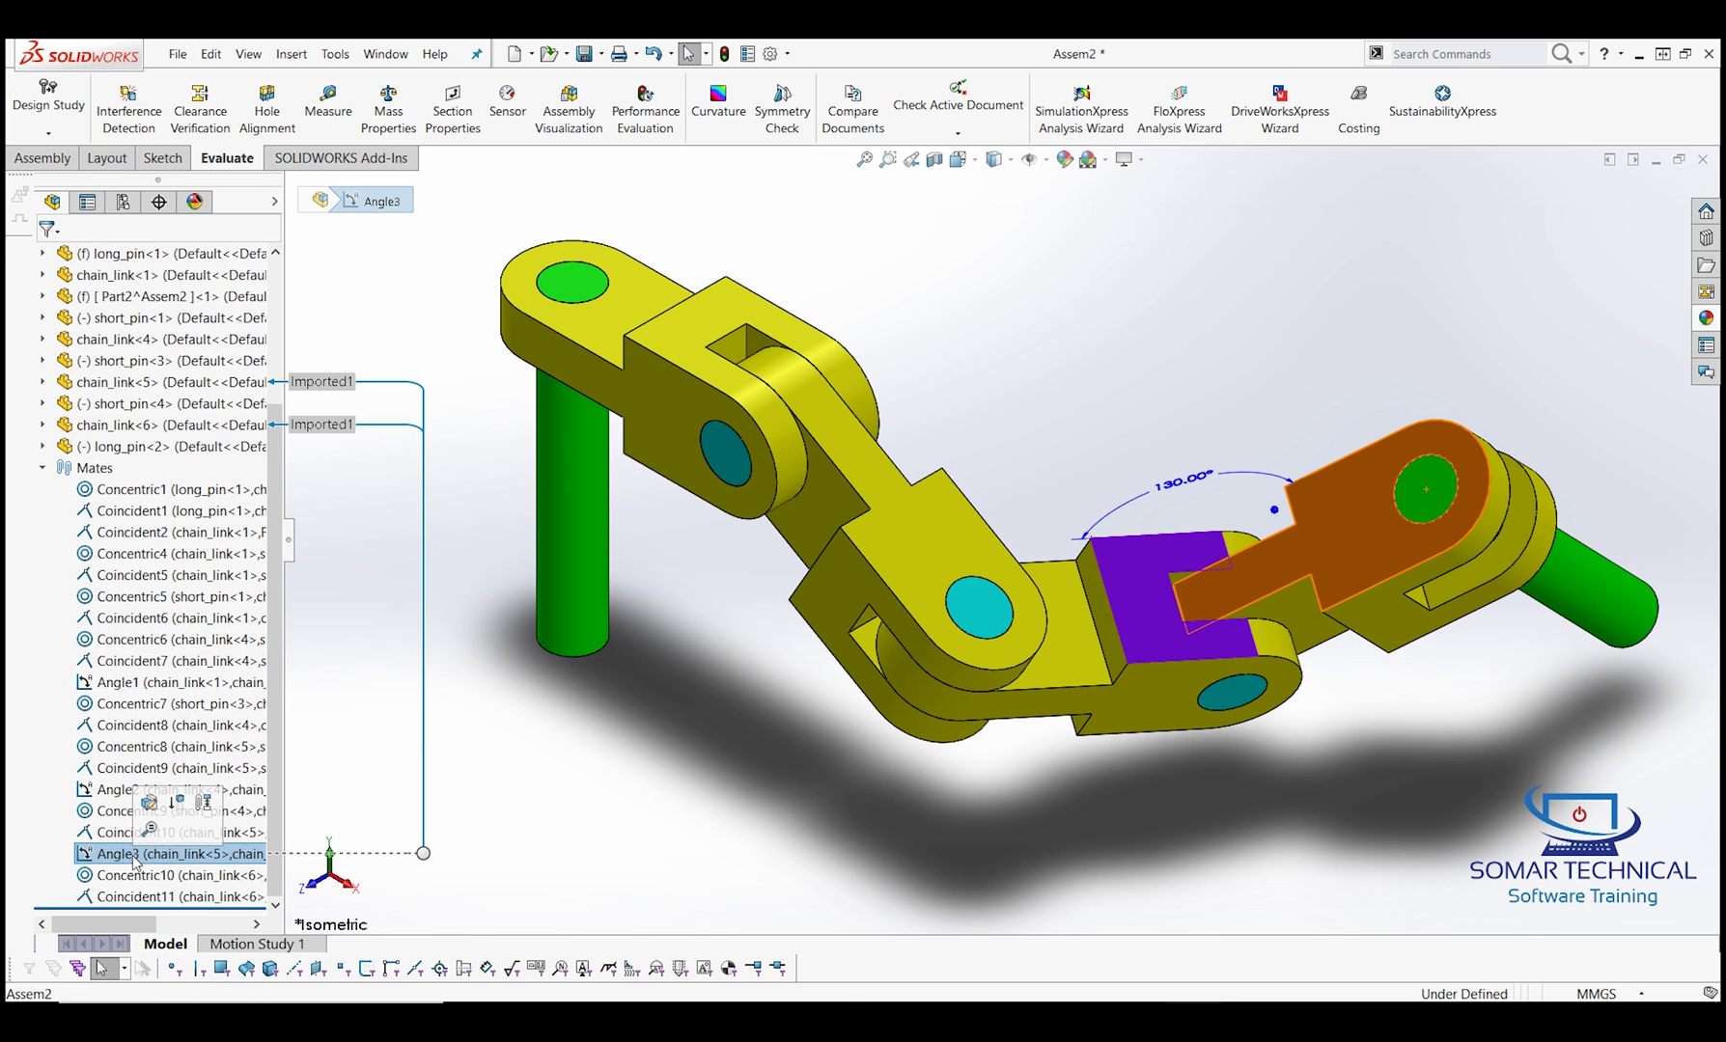
pyautogui.click(1175, 488)
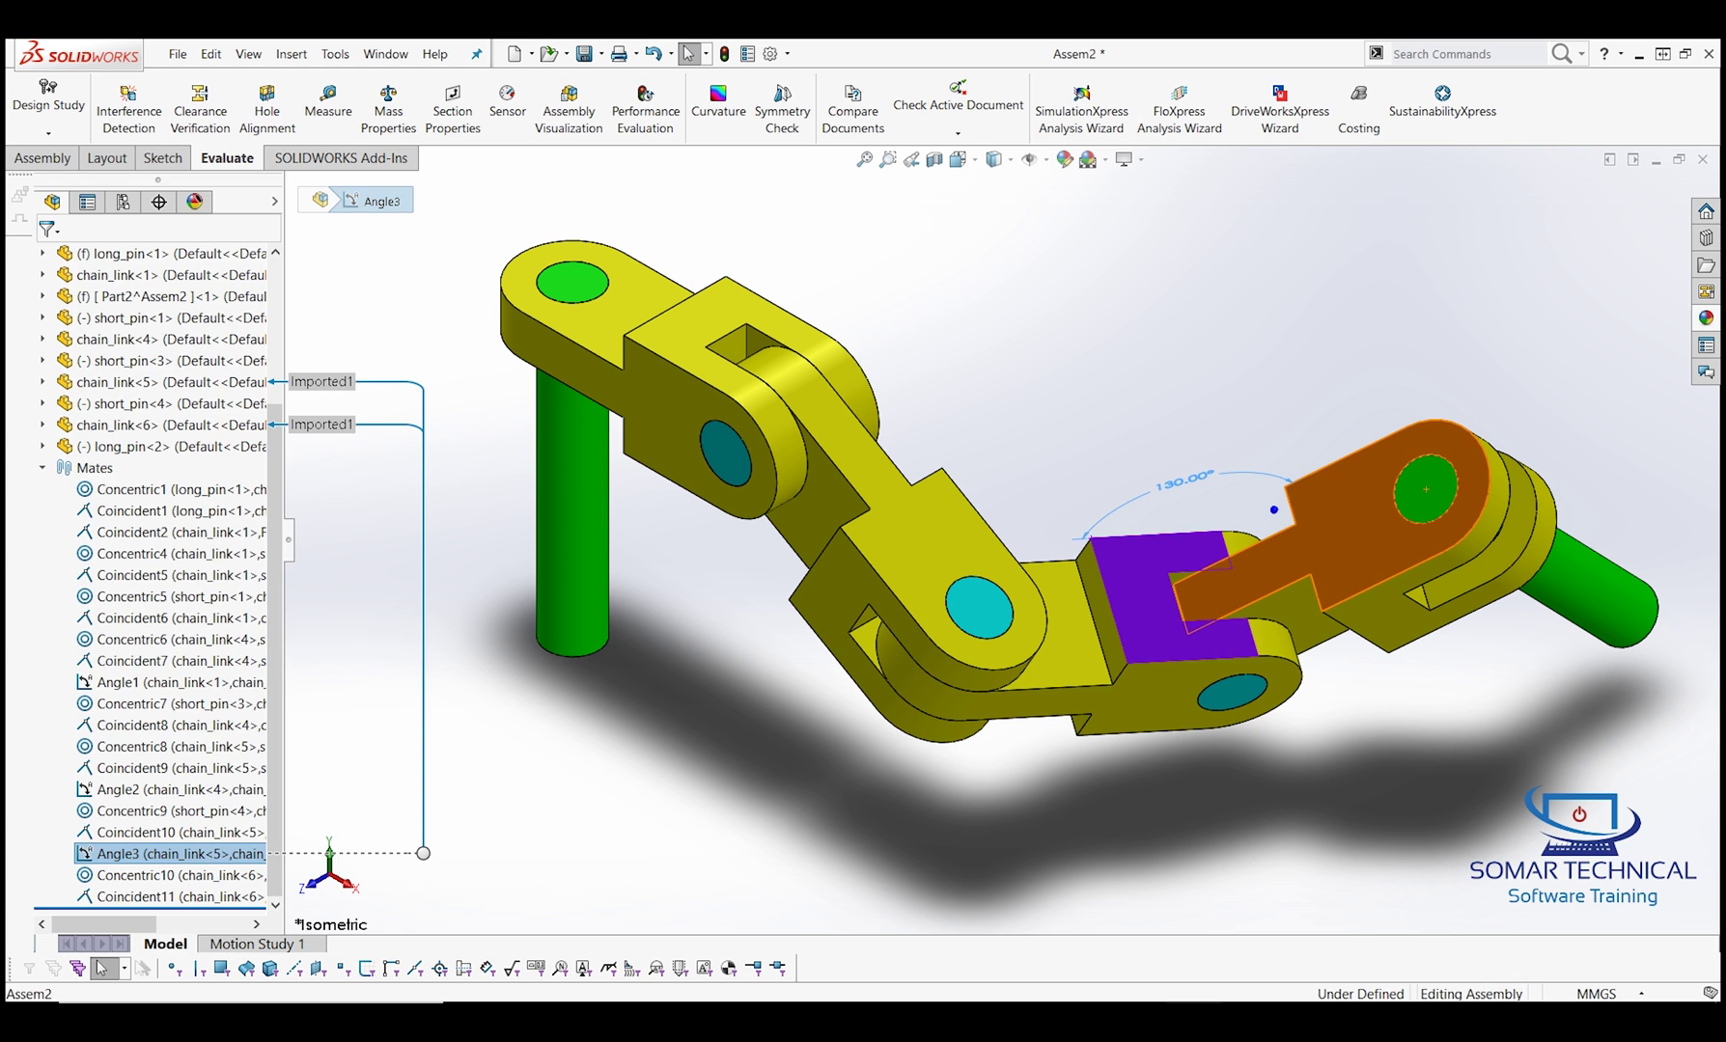
pyautogui.doubleClick(1173, 487)
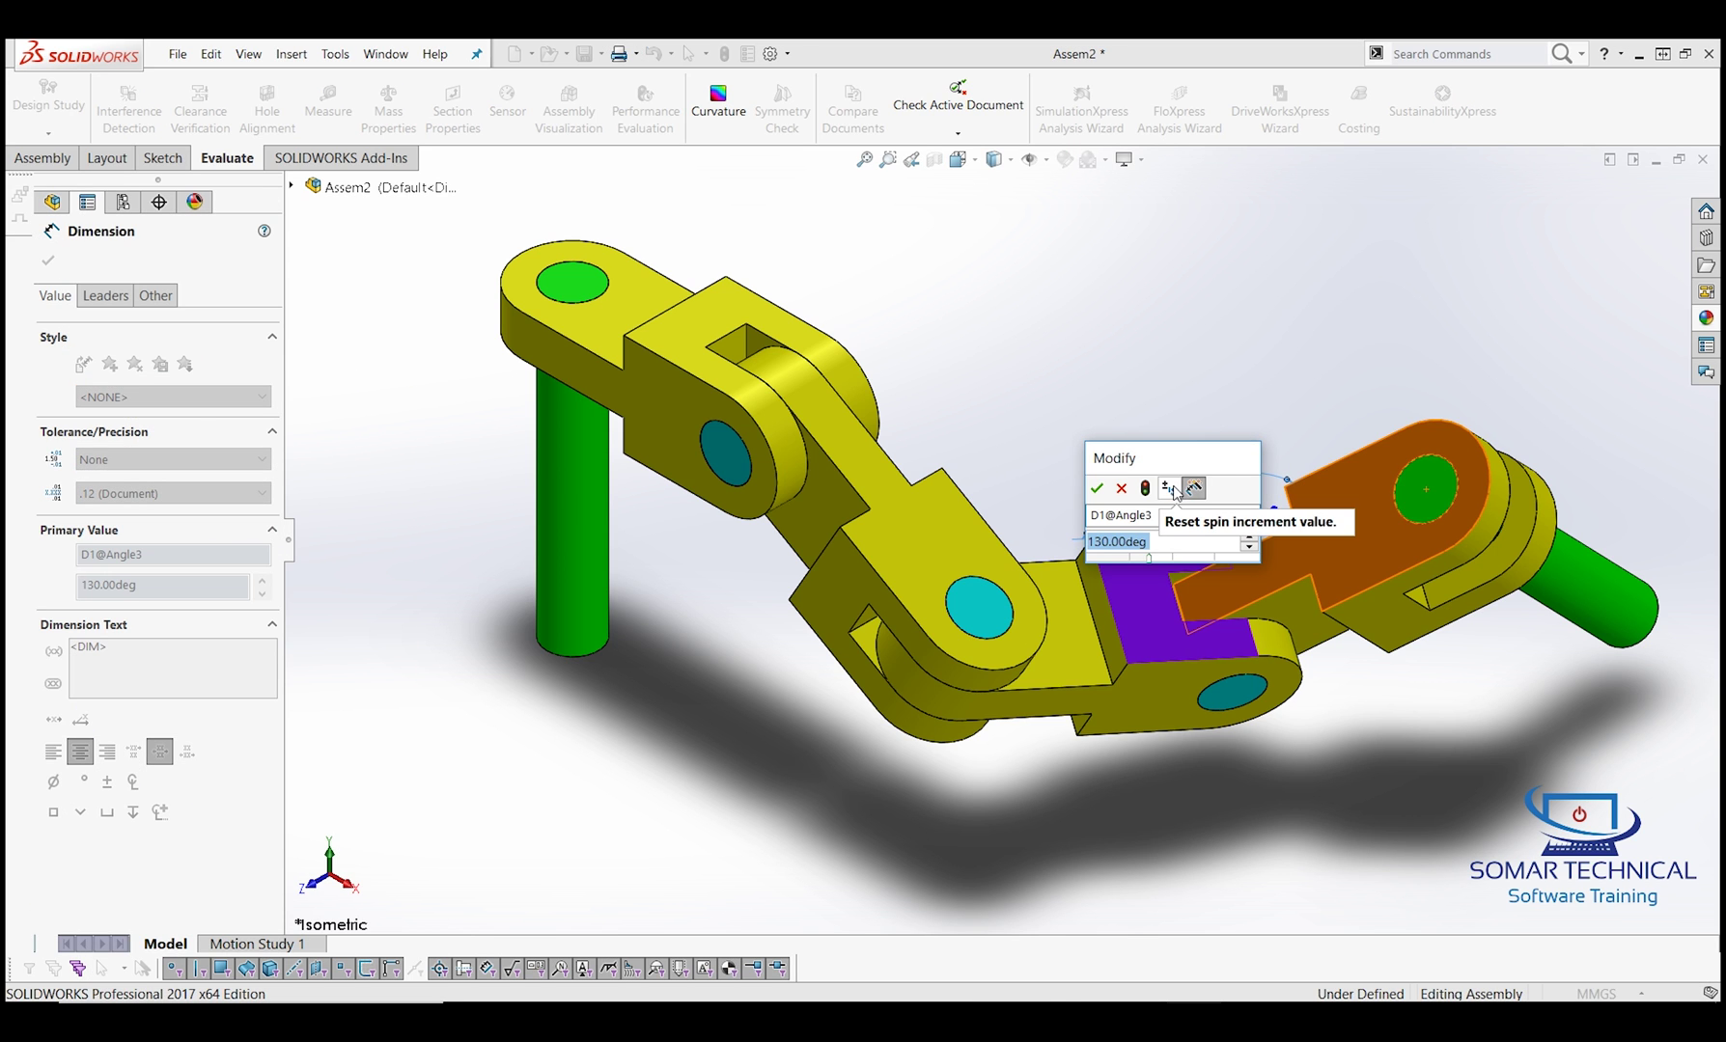
pyautogui.write('135')
pyautogui.press('Return')
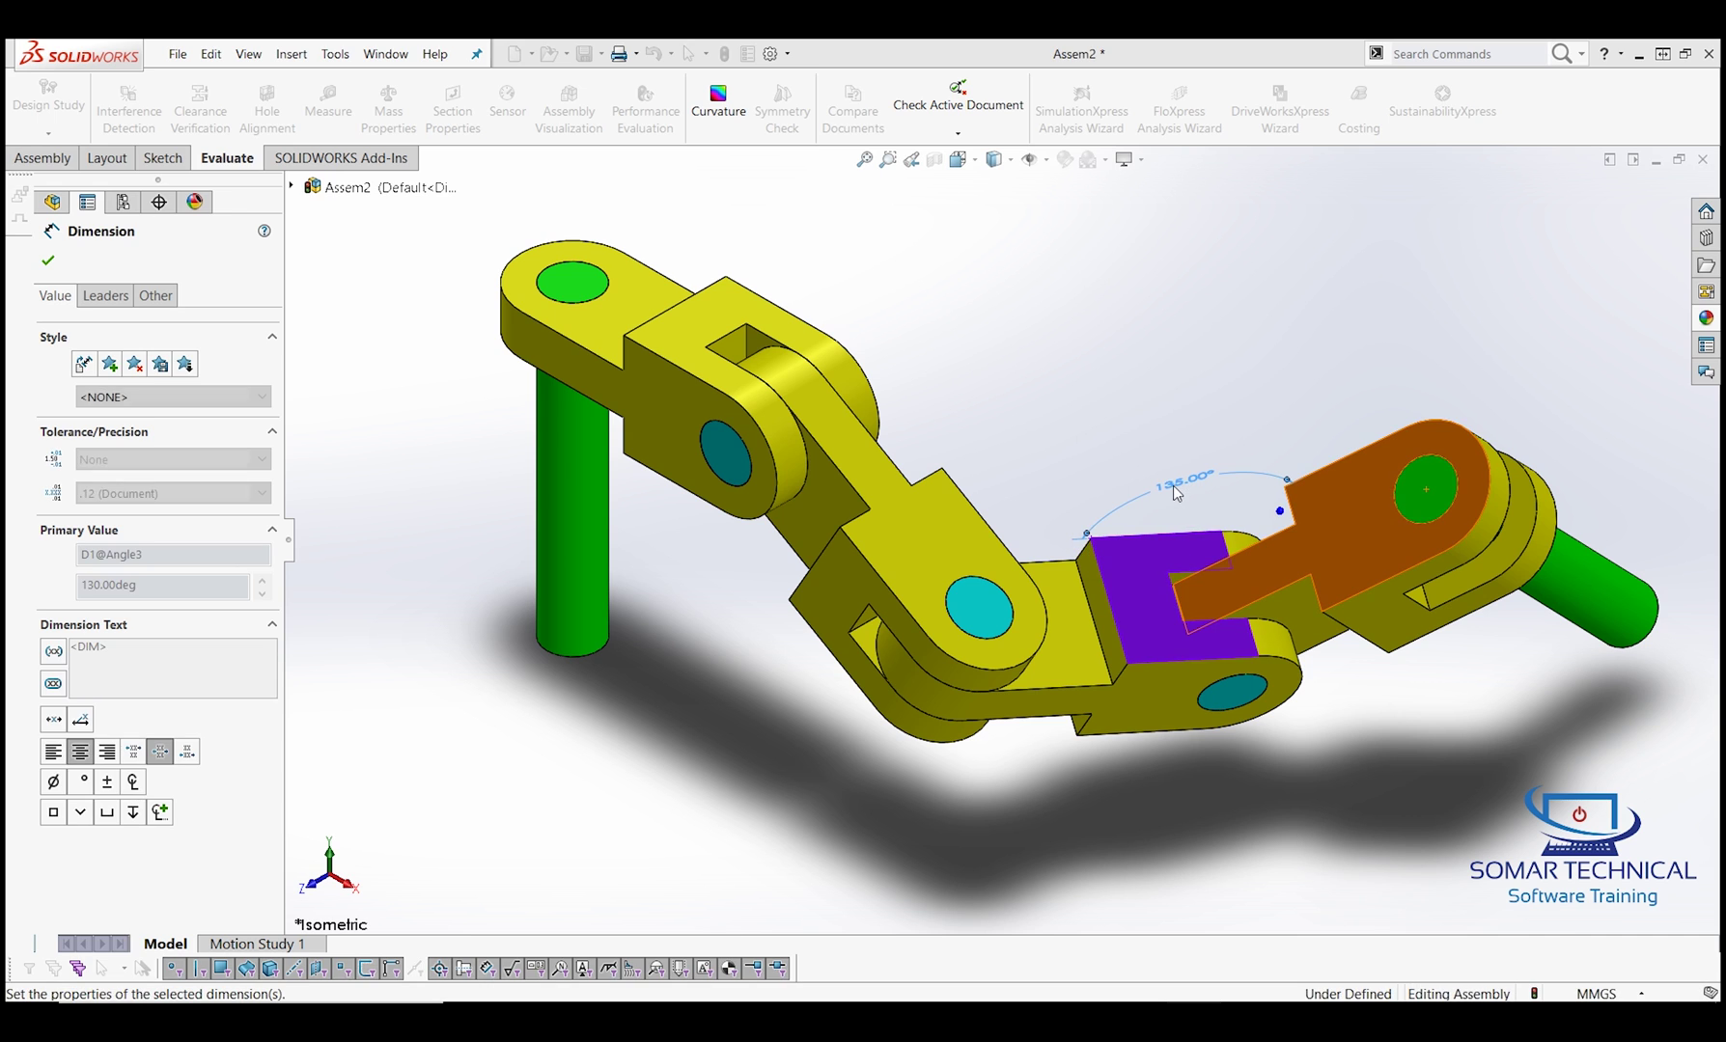
pyautogui.click(1174, 318)
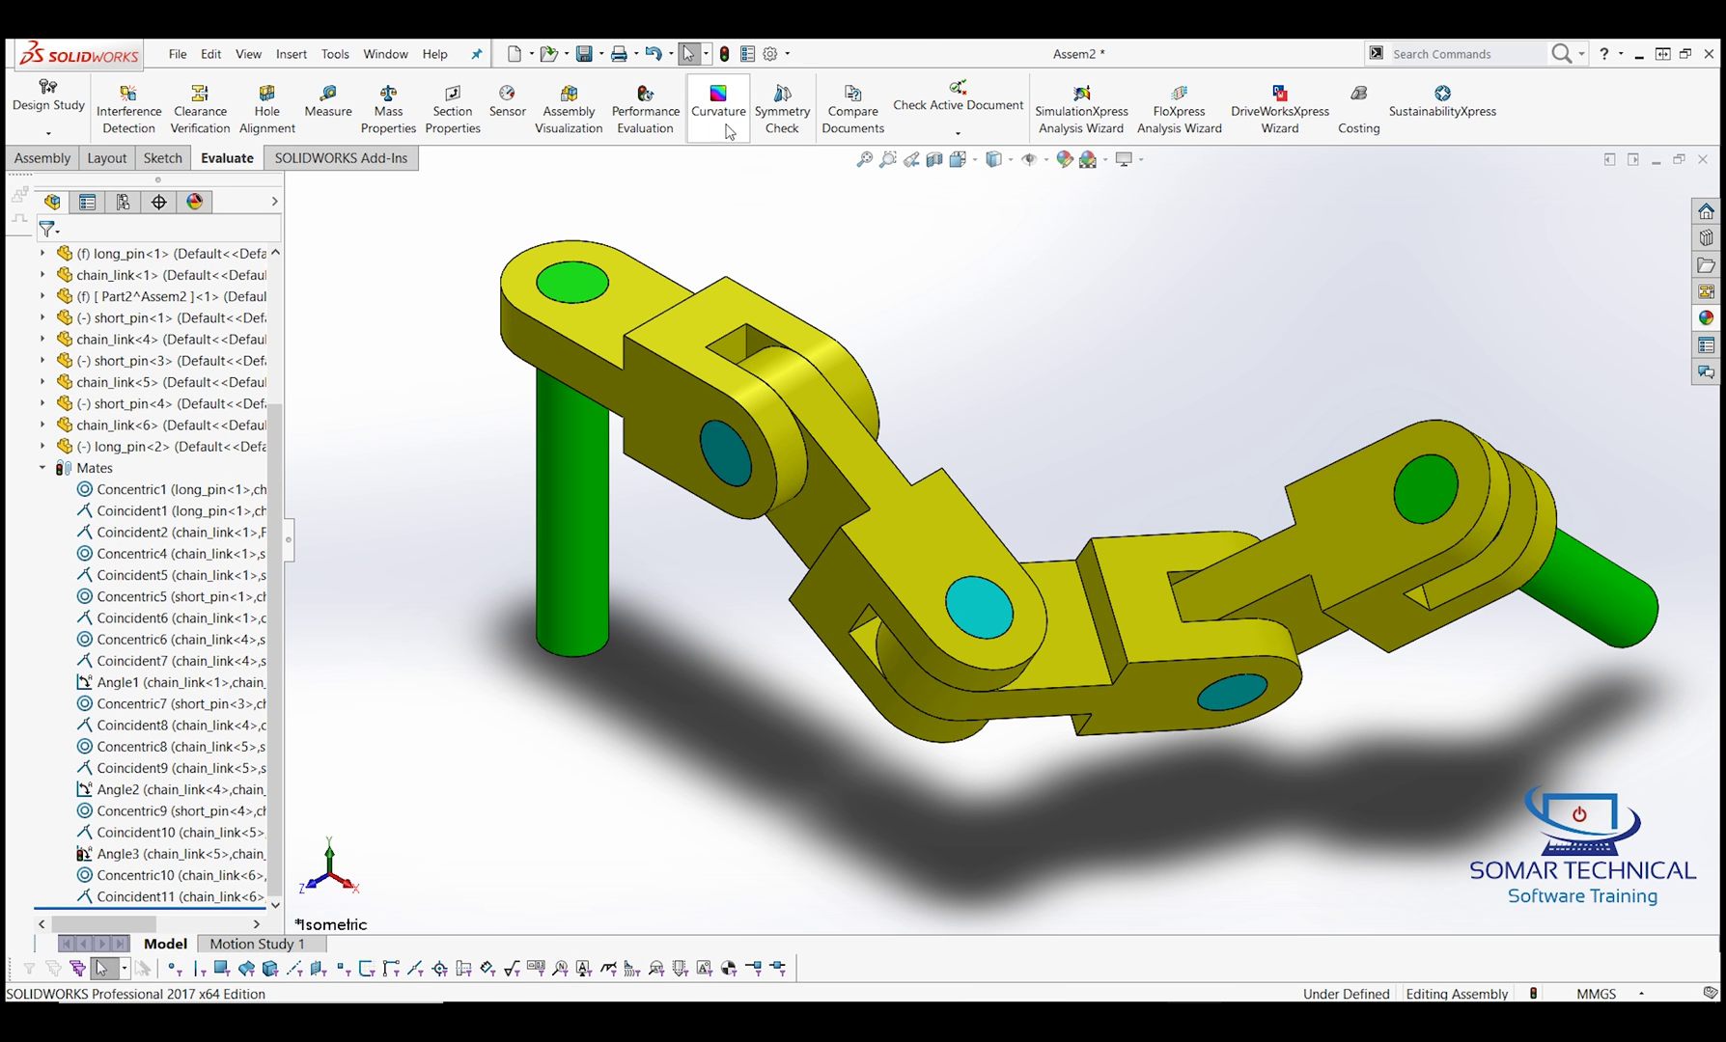
pyautogui.click(724, 53)
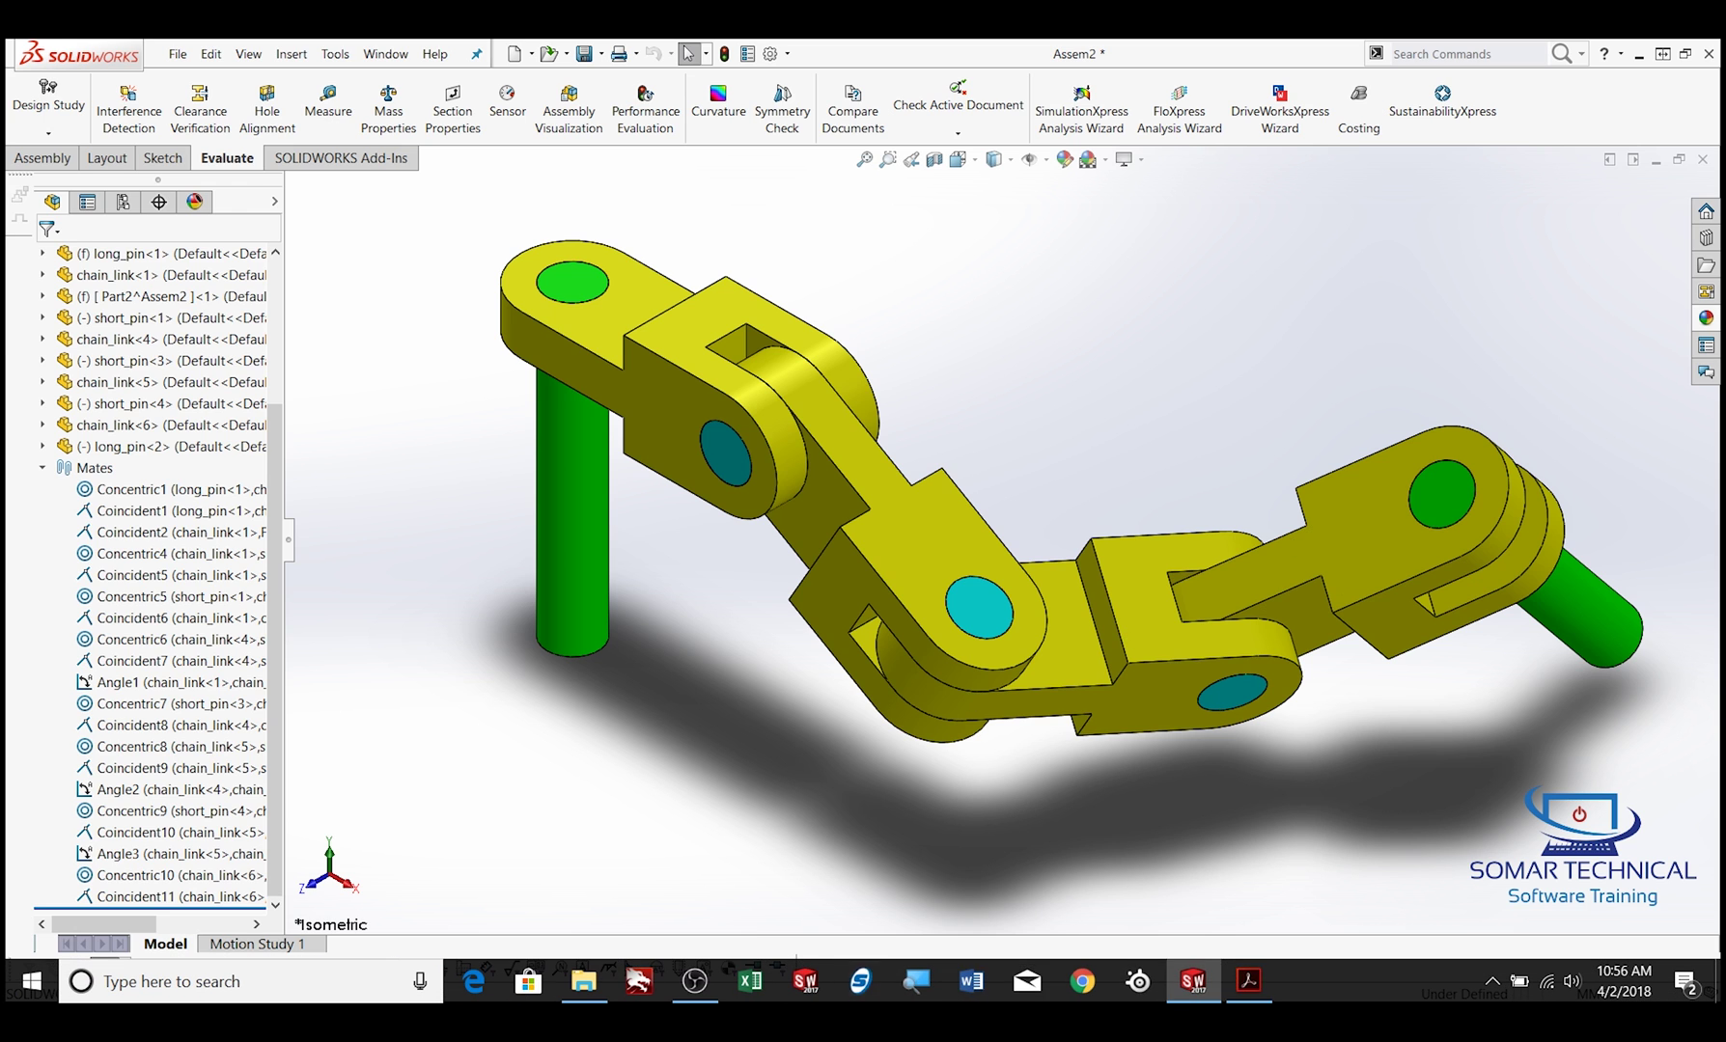
# Step: Recheck the required angles in the exam PDF, then compute Assem2's mass properties
pyautogui.click(1248, 980)
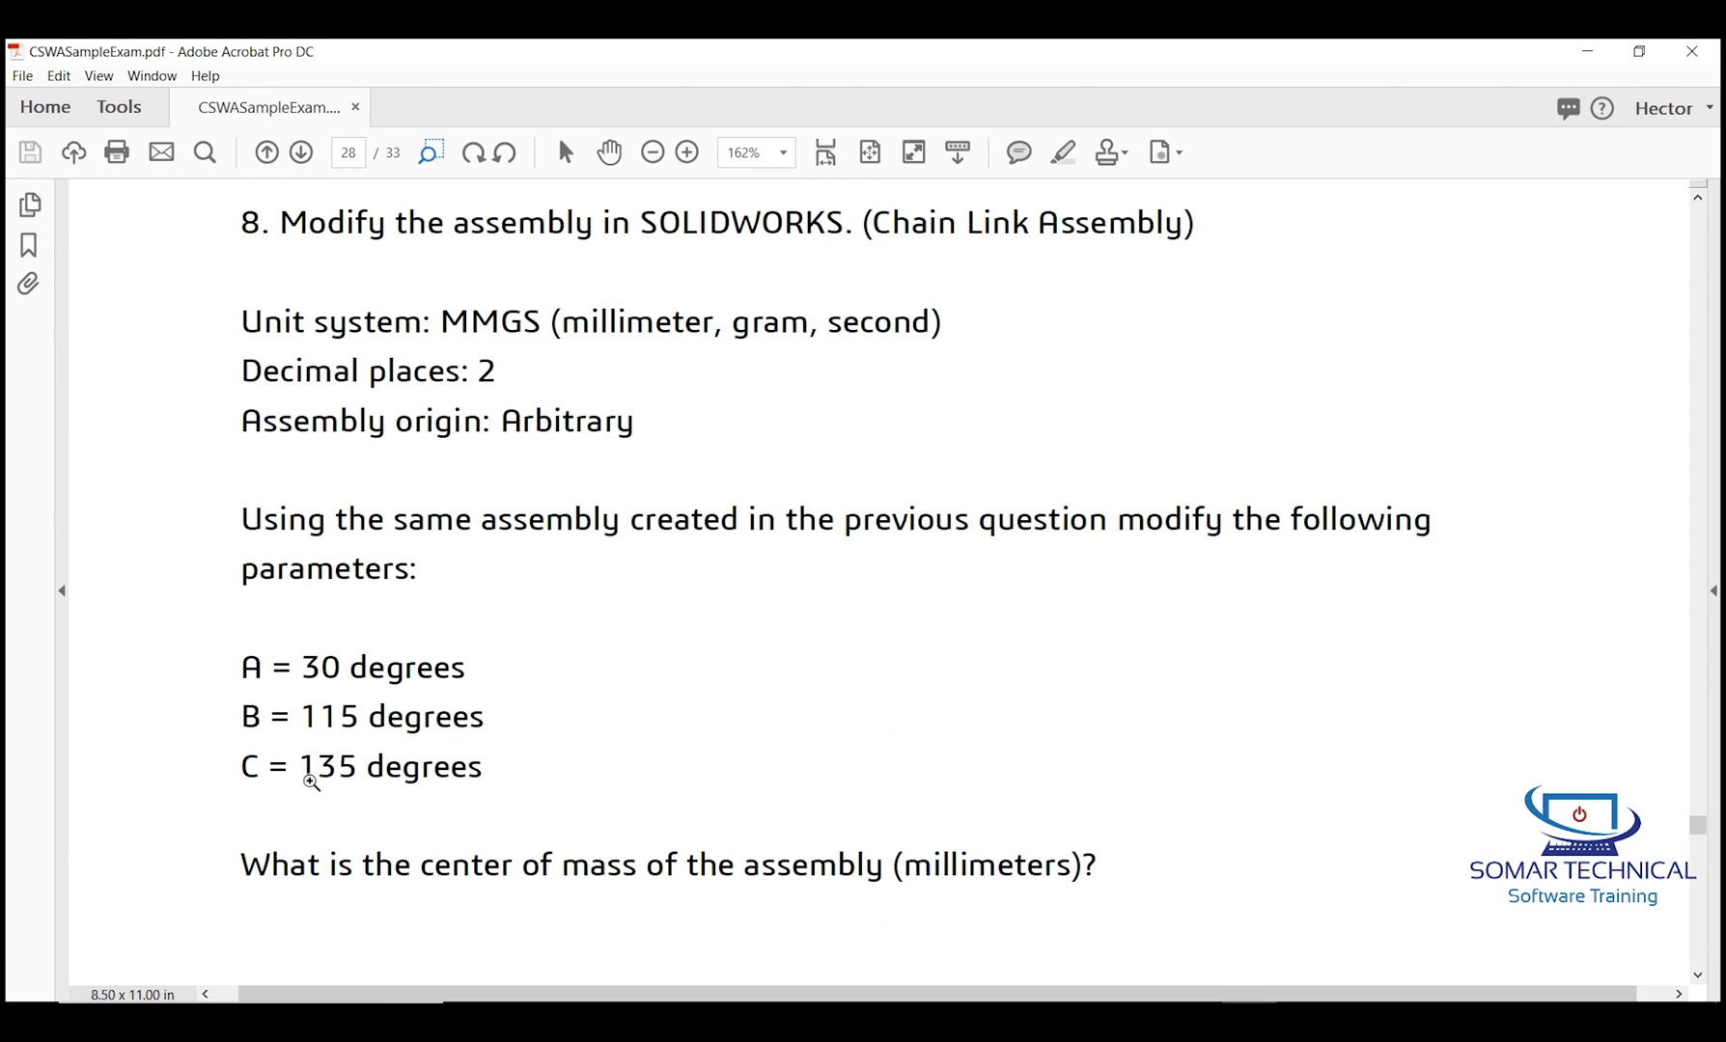
pyautogui.scroll(-4, 1043, 478)
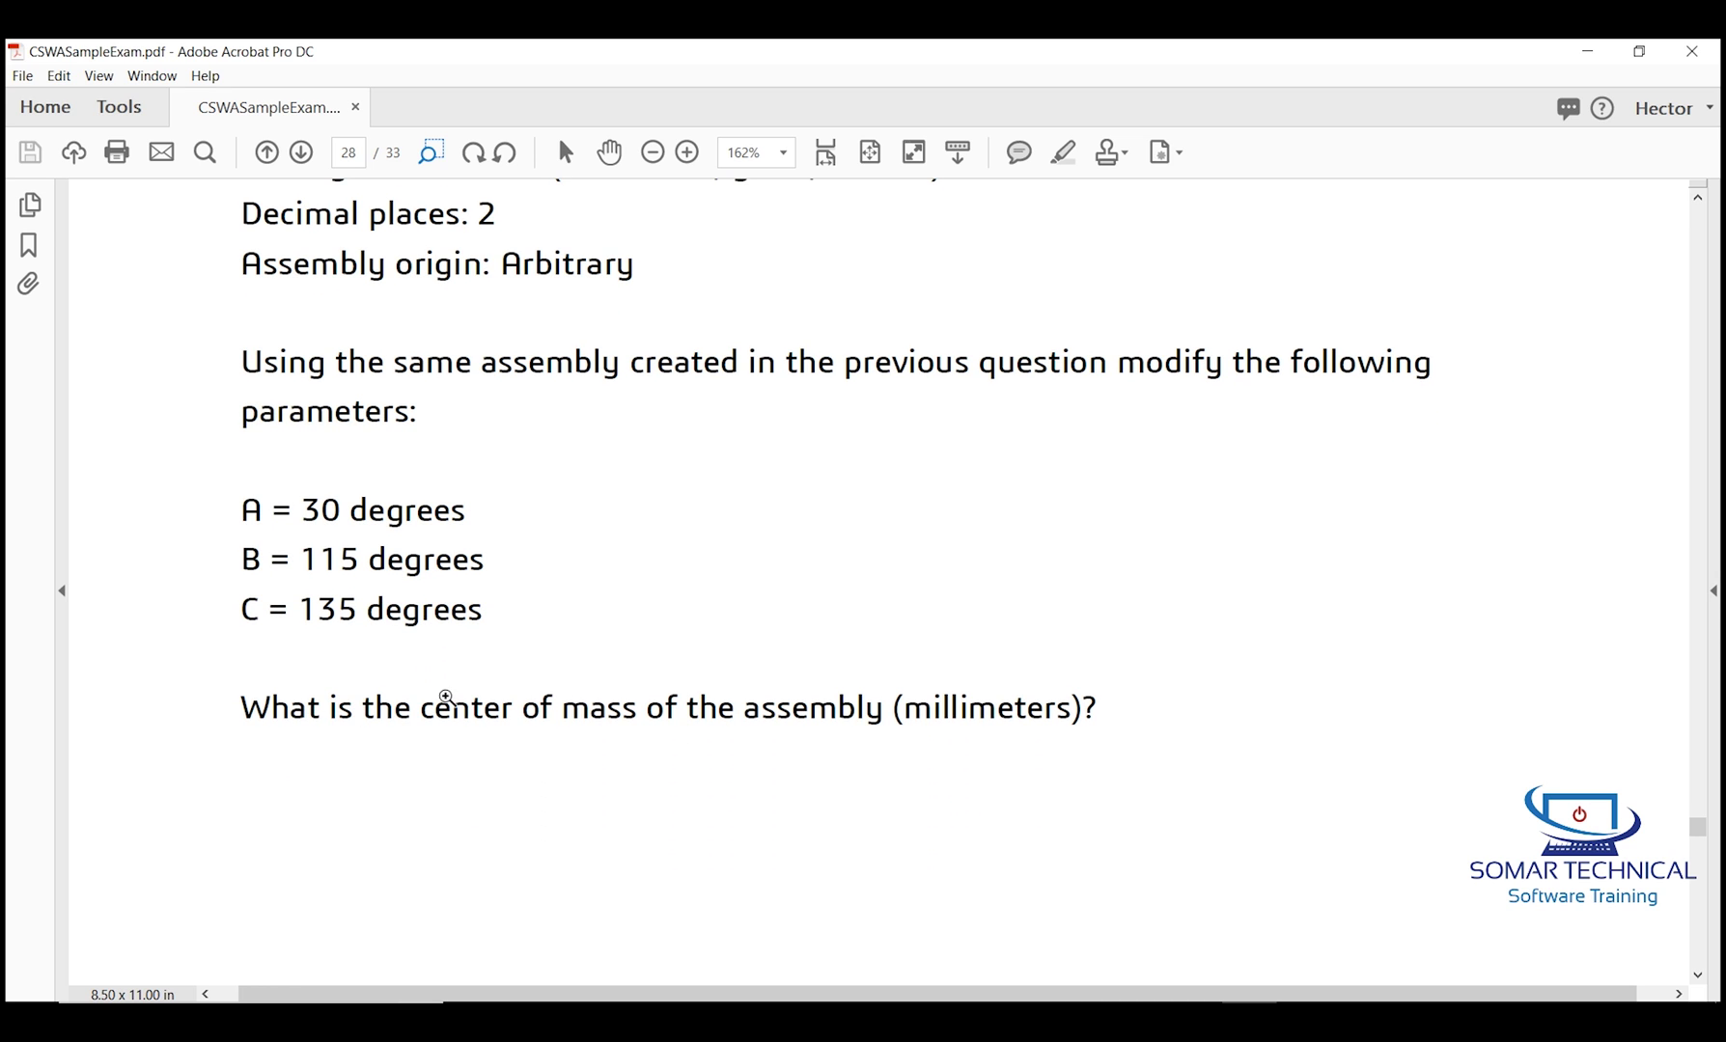
pyautogui.click(1590, 58)
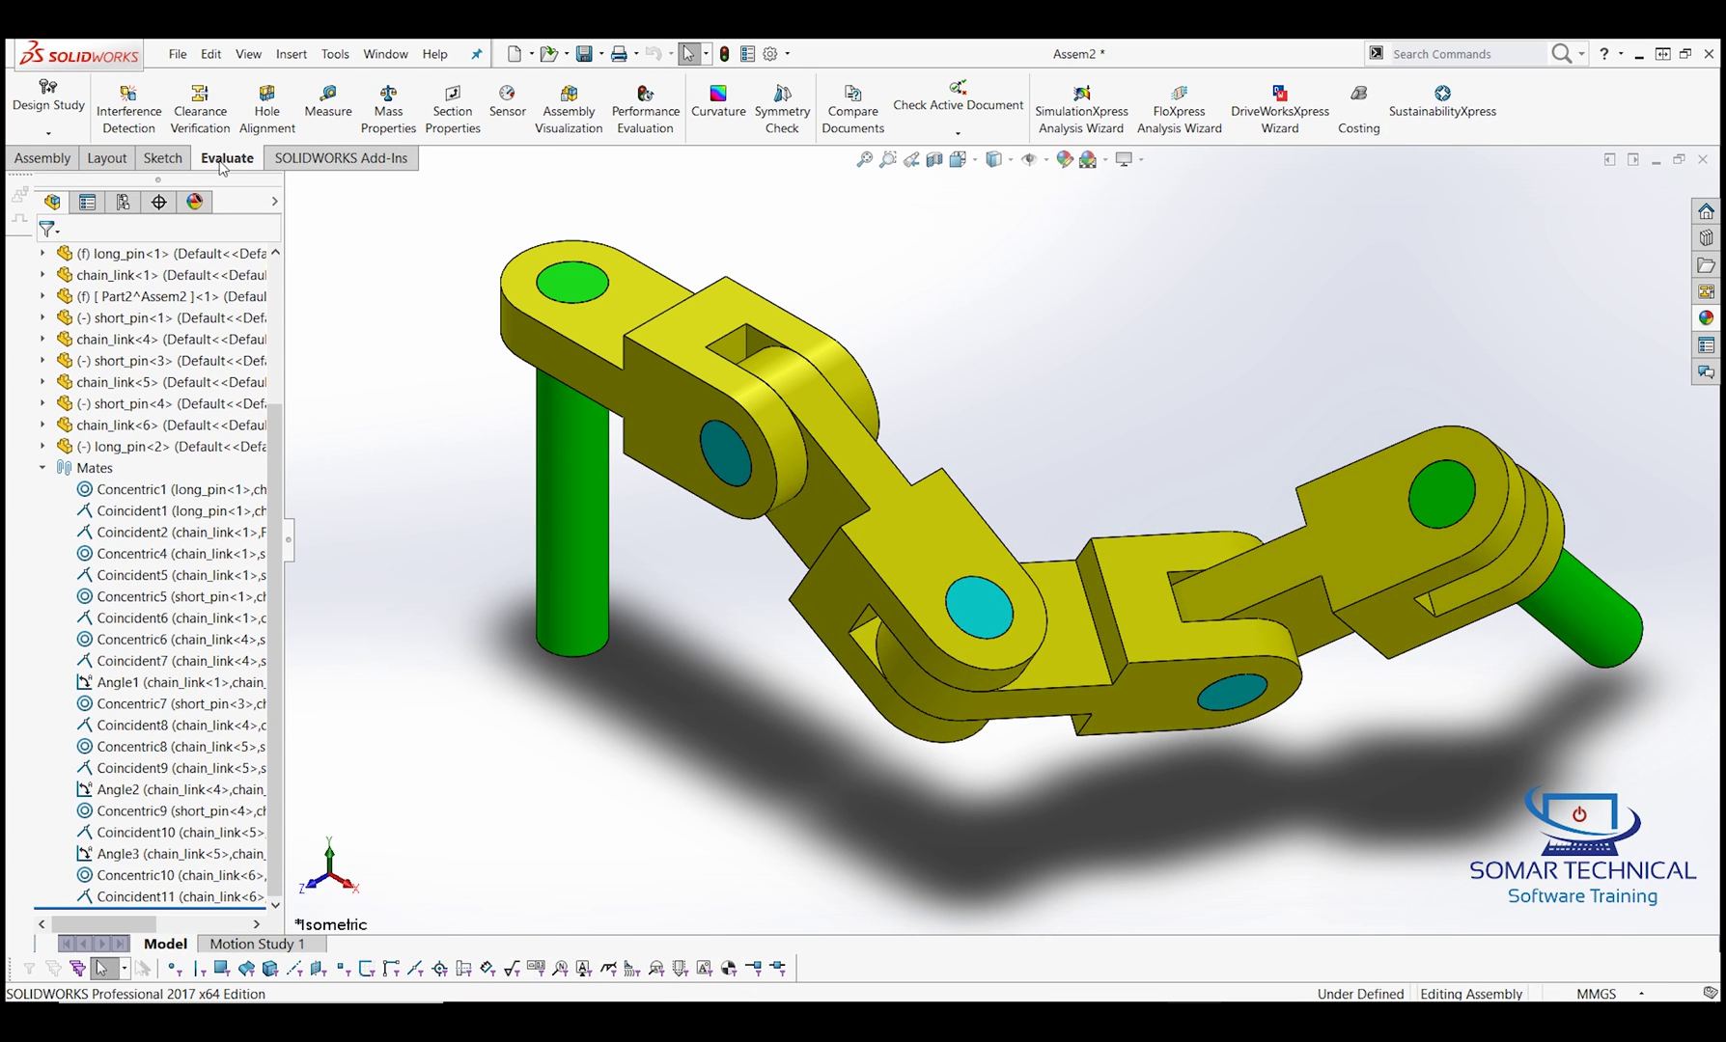
pyautogui.click(389, 114)
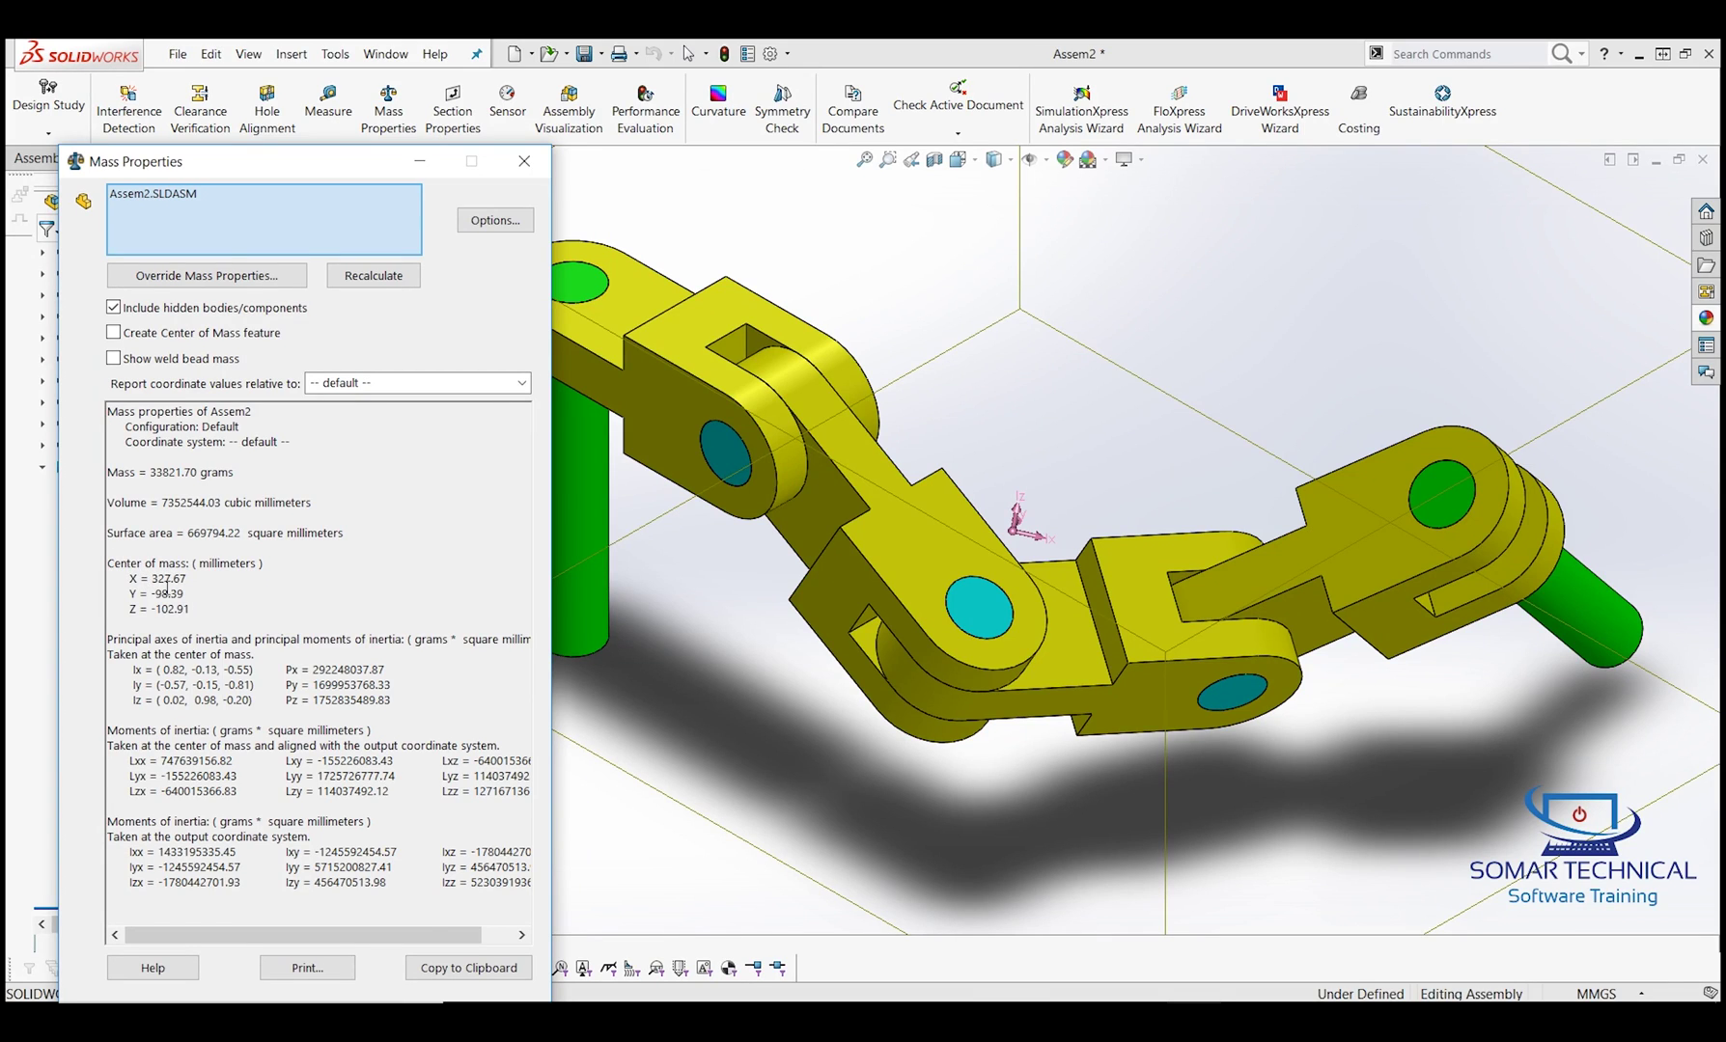
# Step: Highlight the center of mass X 327.67, Y -98.39, Z -102.91 mm and switch to the exam PDF
pyautogui.moveTo(202, 609); pyautogui.dragTo(129, 576)
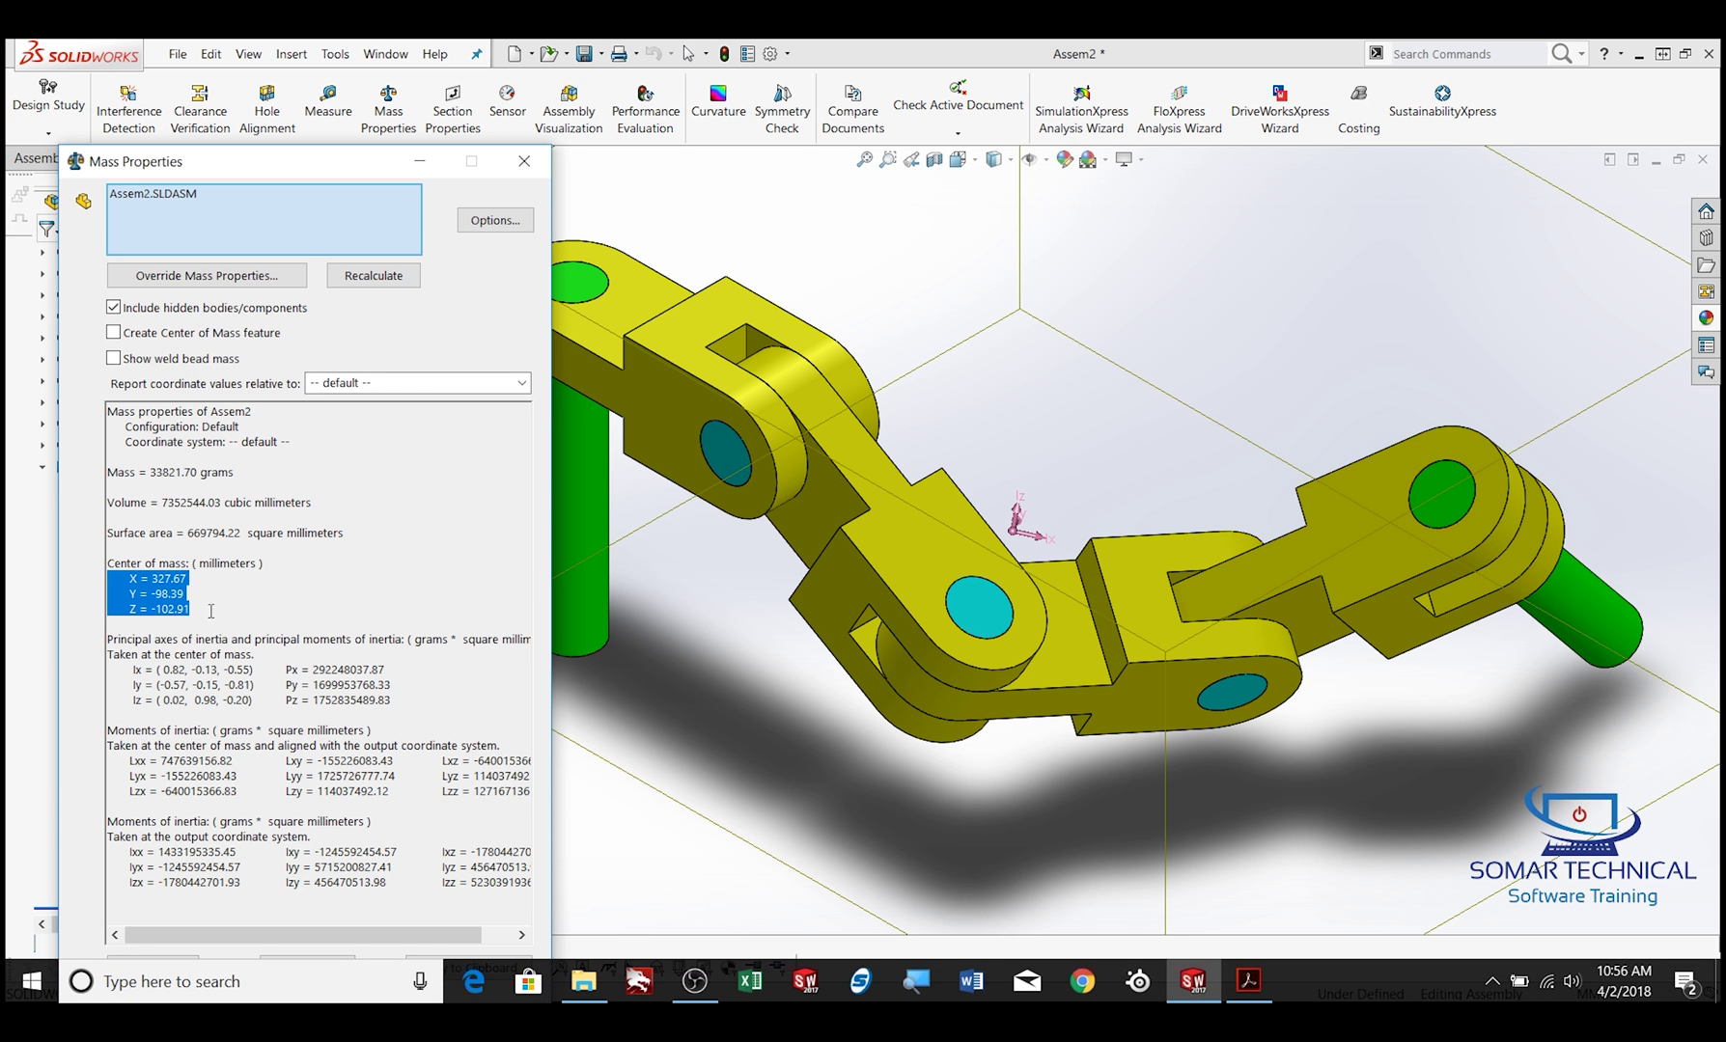
pyautogui.click(1248, 994)
# Step: Zoom in on answer 8 on the page 29 Answer Key to read its center-of-mass values
pyautogui.click(1639, 50)
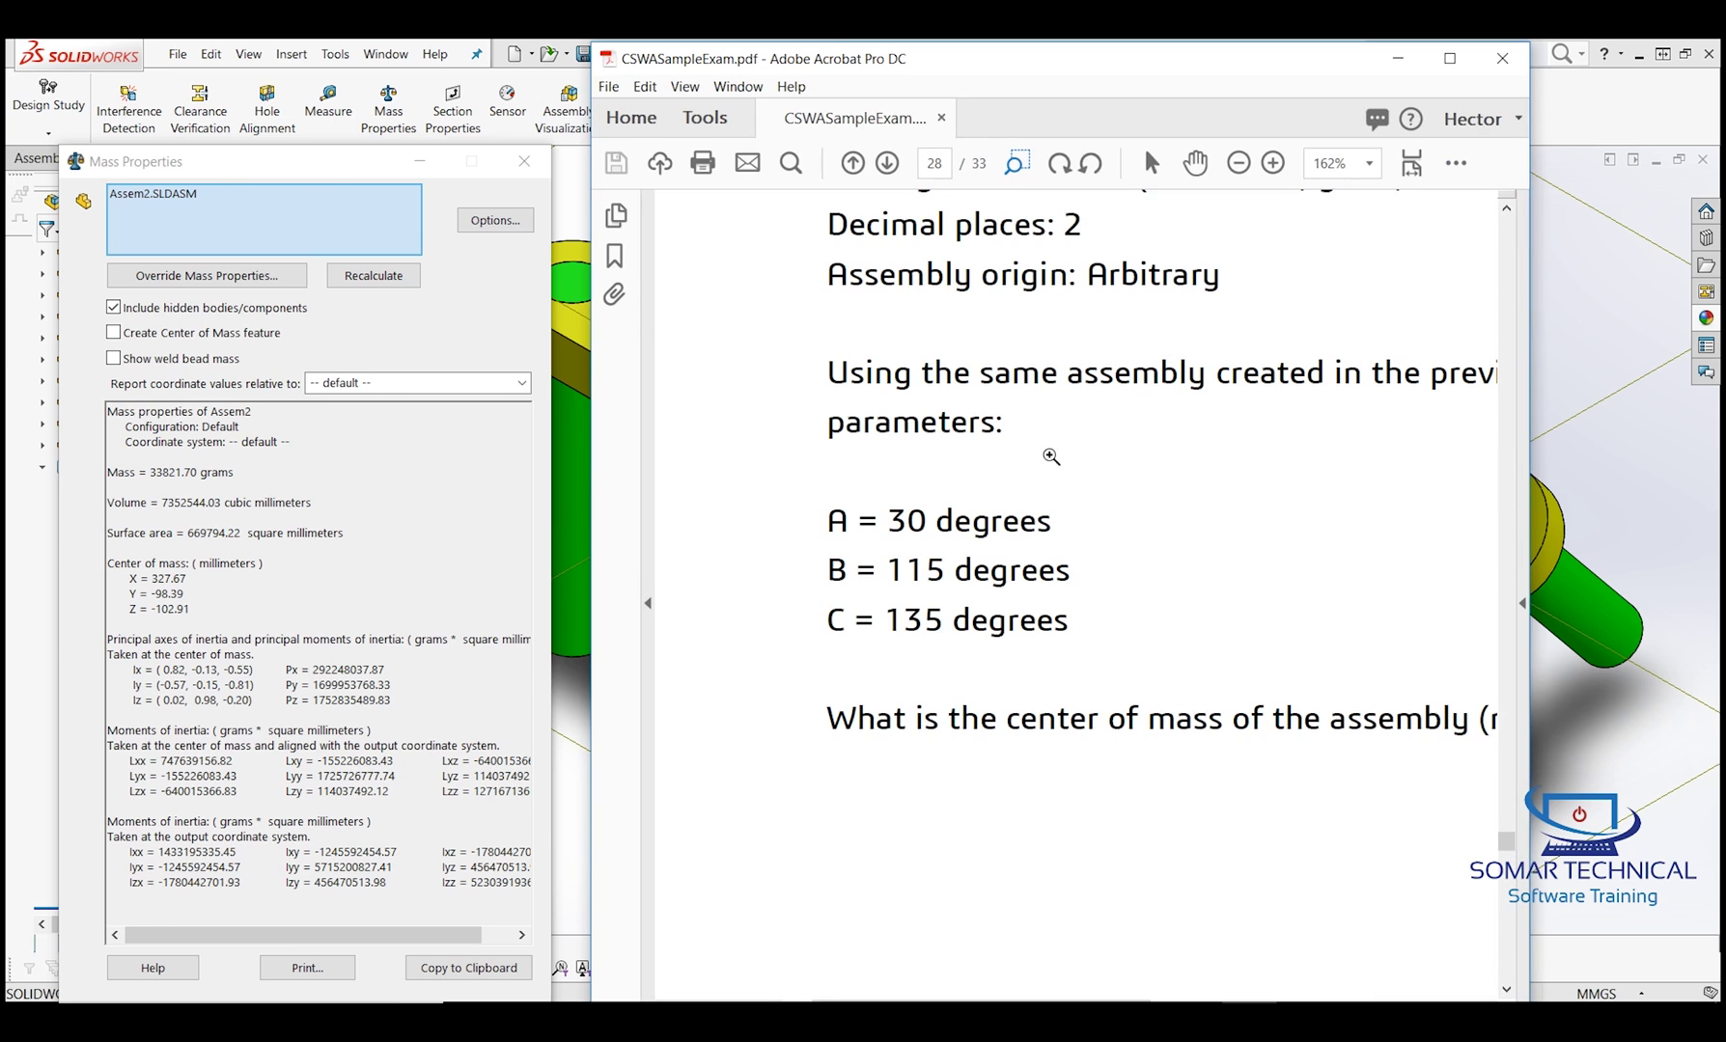
pyautogui.scroll(-3, 1103, 273)
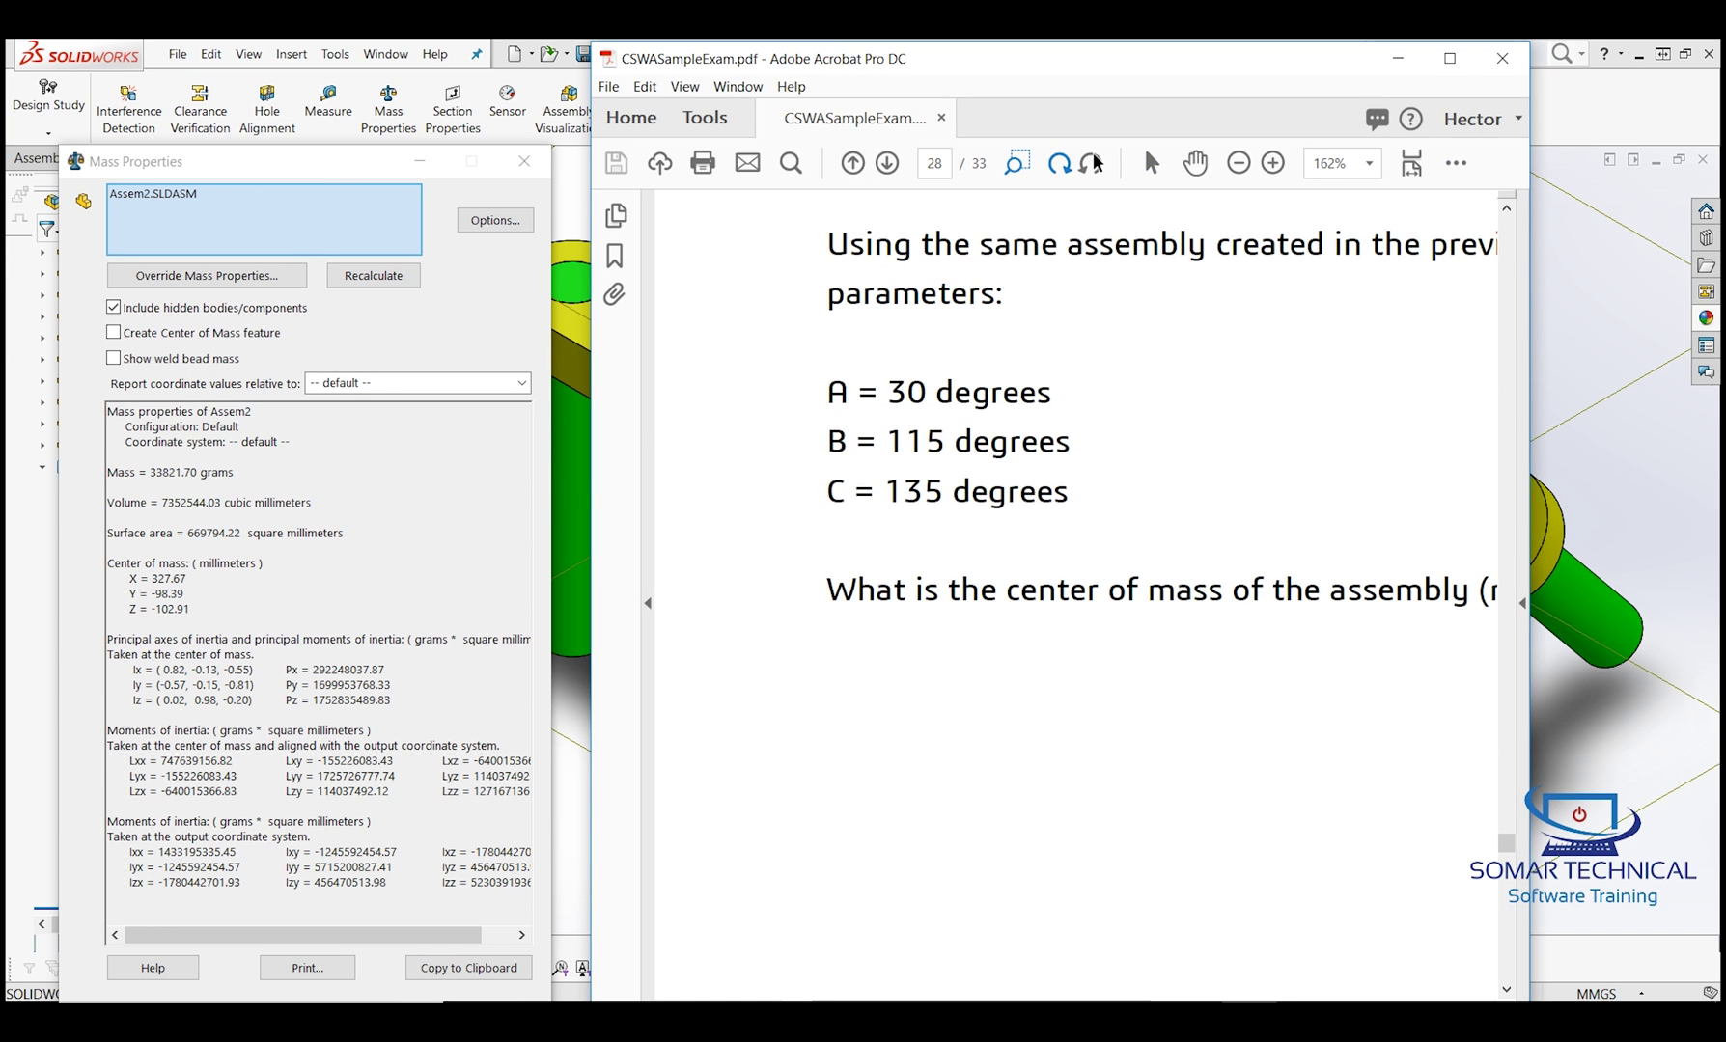
pyautogui.click(1449, 58)
pyautogui.click(869, 151)
pyautogui.scroll(-2, 818, 400)
pyautogui.scroll(1, 817, 400)
pyautogui.moveTo(616, 250); pyautogui.dragTo(922, 483)
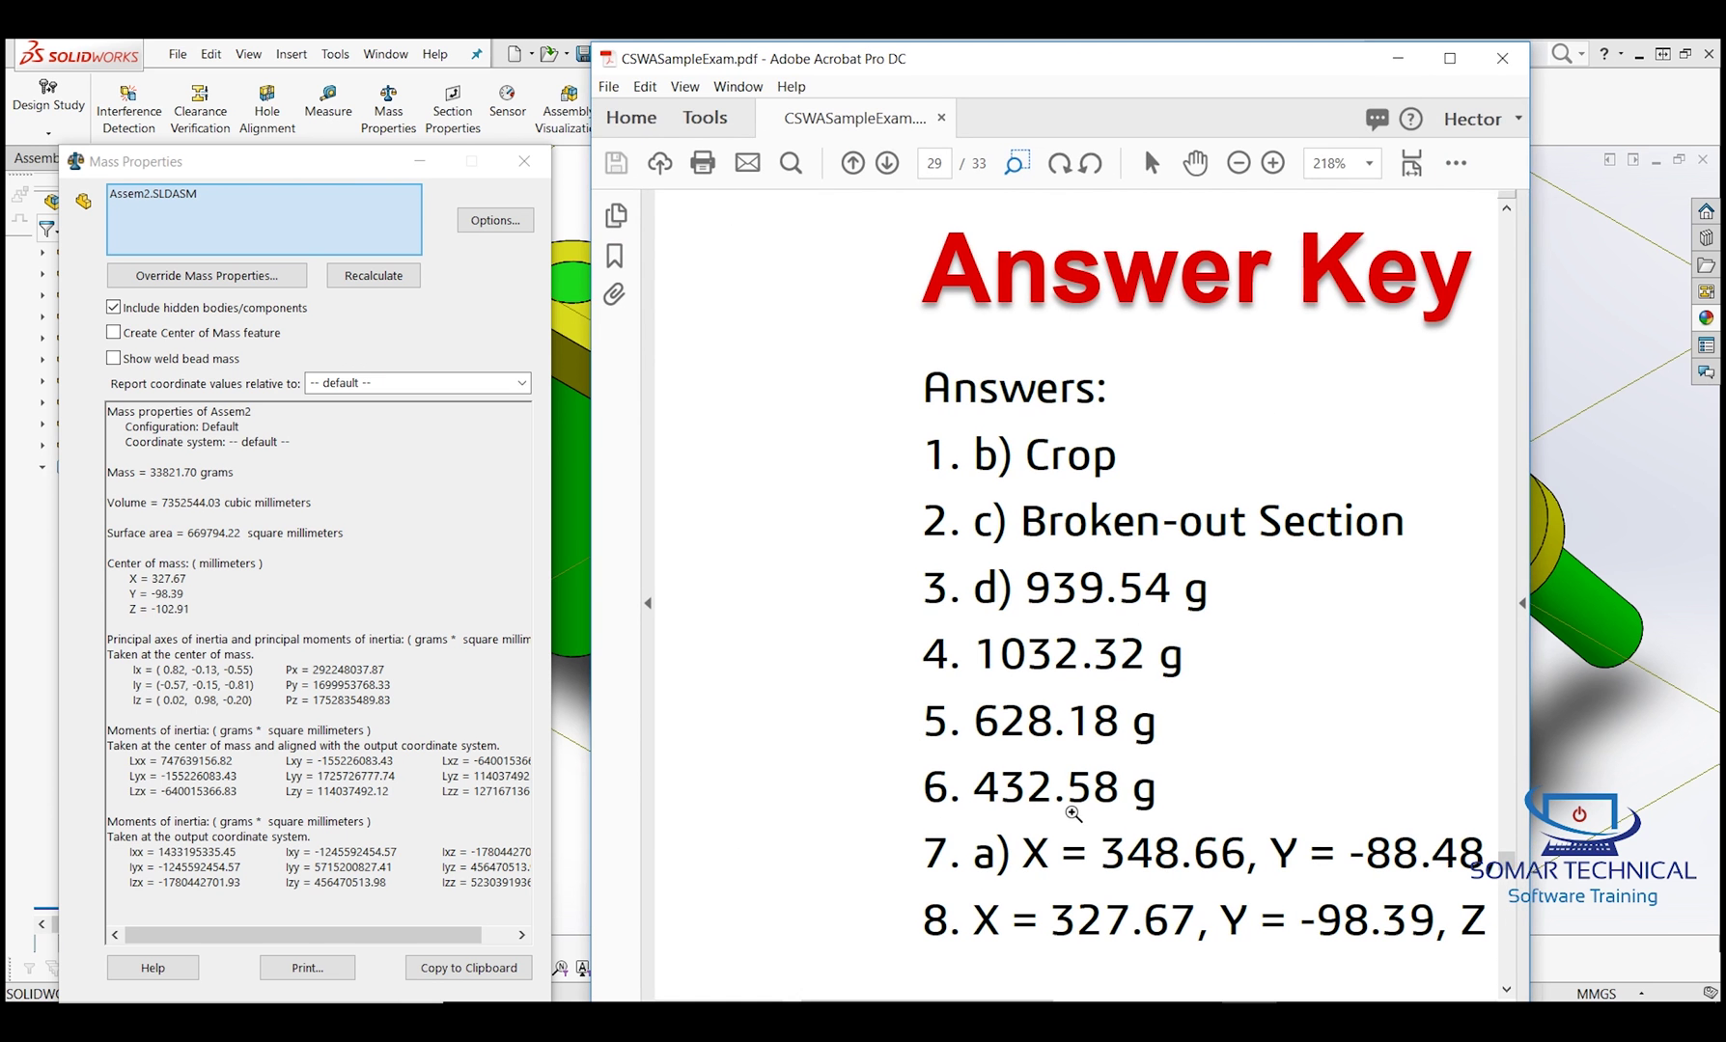
pyautogui.scroll(-3, 1205, 843)
pyautogui.scroll(-1, 1206, 843)
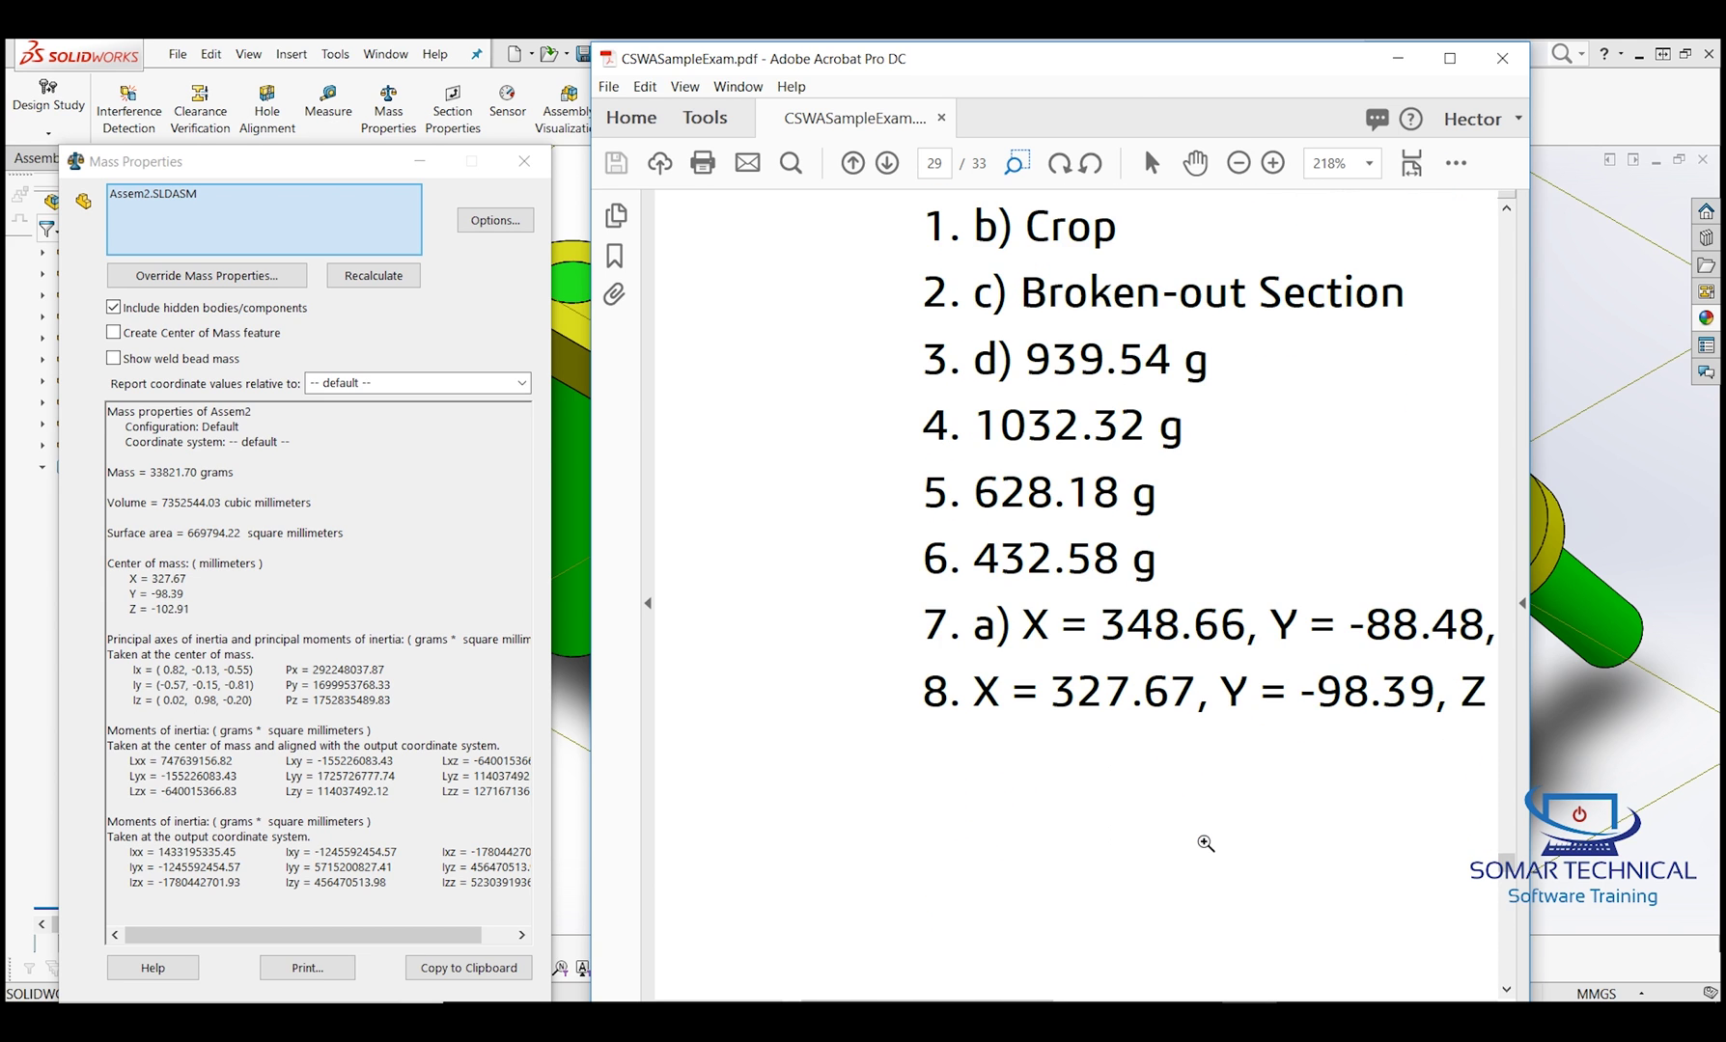
# Step: Hide the PDF and re-highlight the matching center-of-mass values in Mass Properties
pyautogui.moveTo(1143, 70); pyautogui.dragTo(1131, 68)
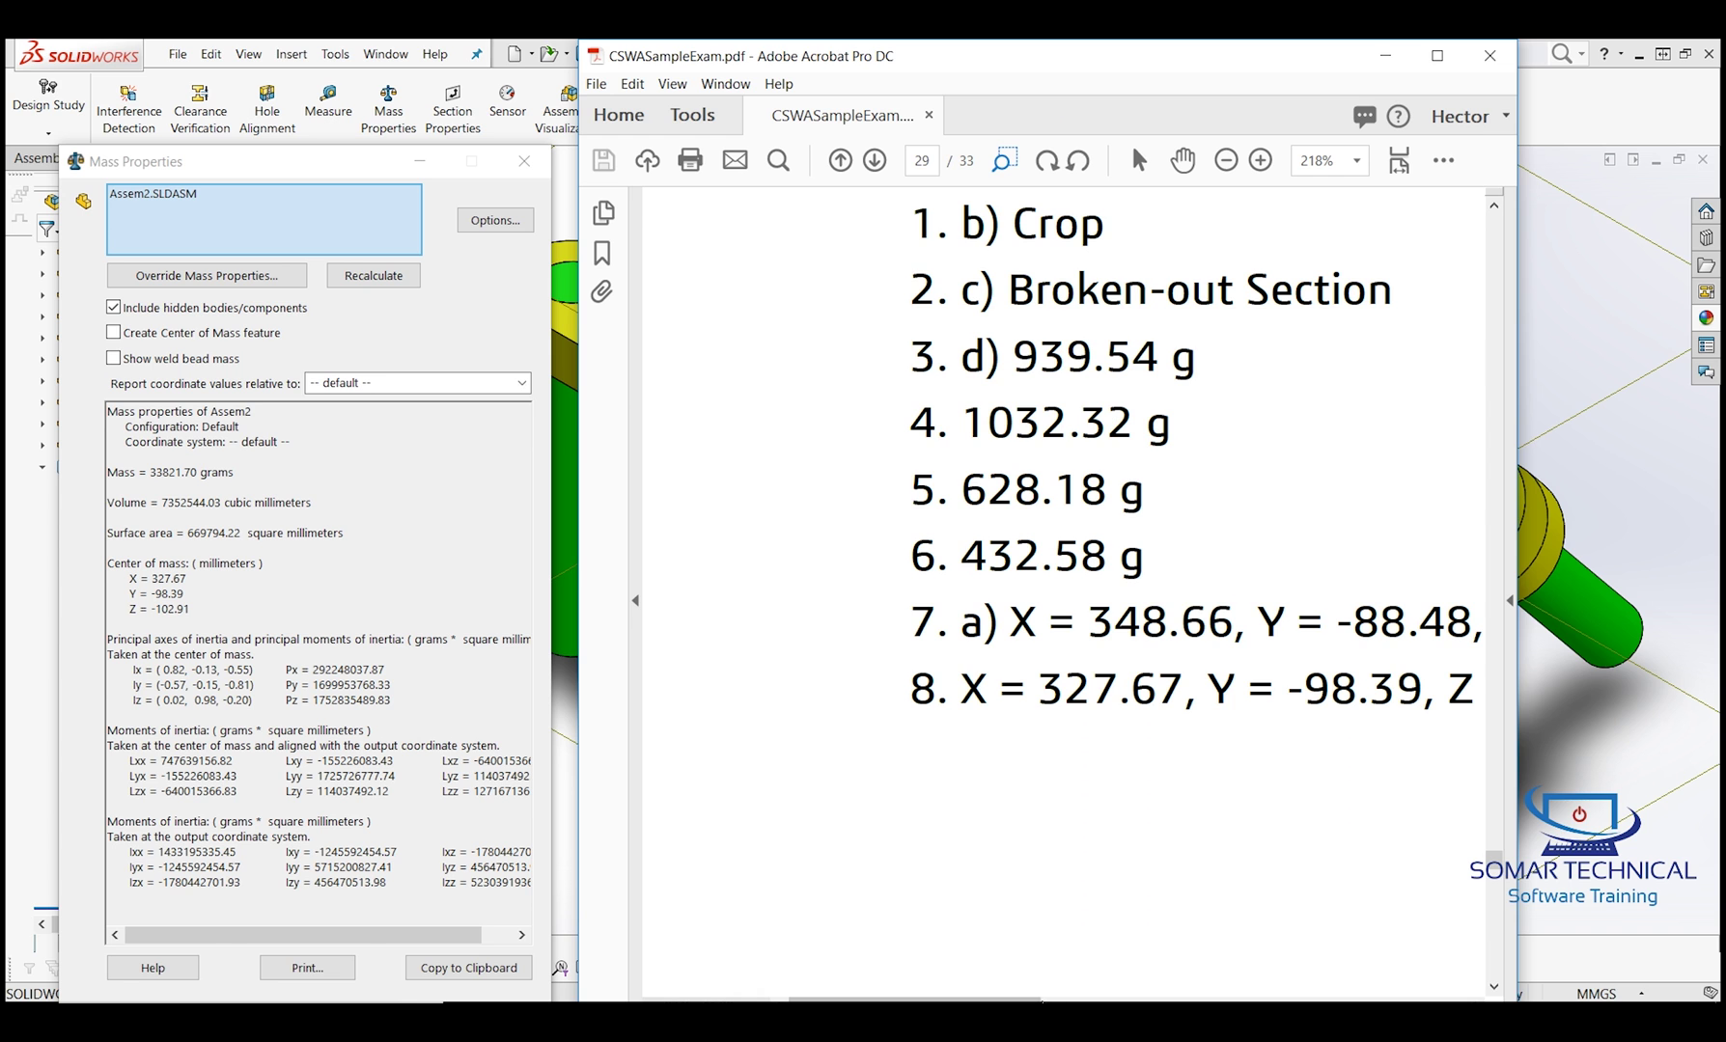
pyautogui.moveTo(1057, 993); pyautogui.dragTo(1110, 992)
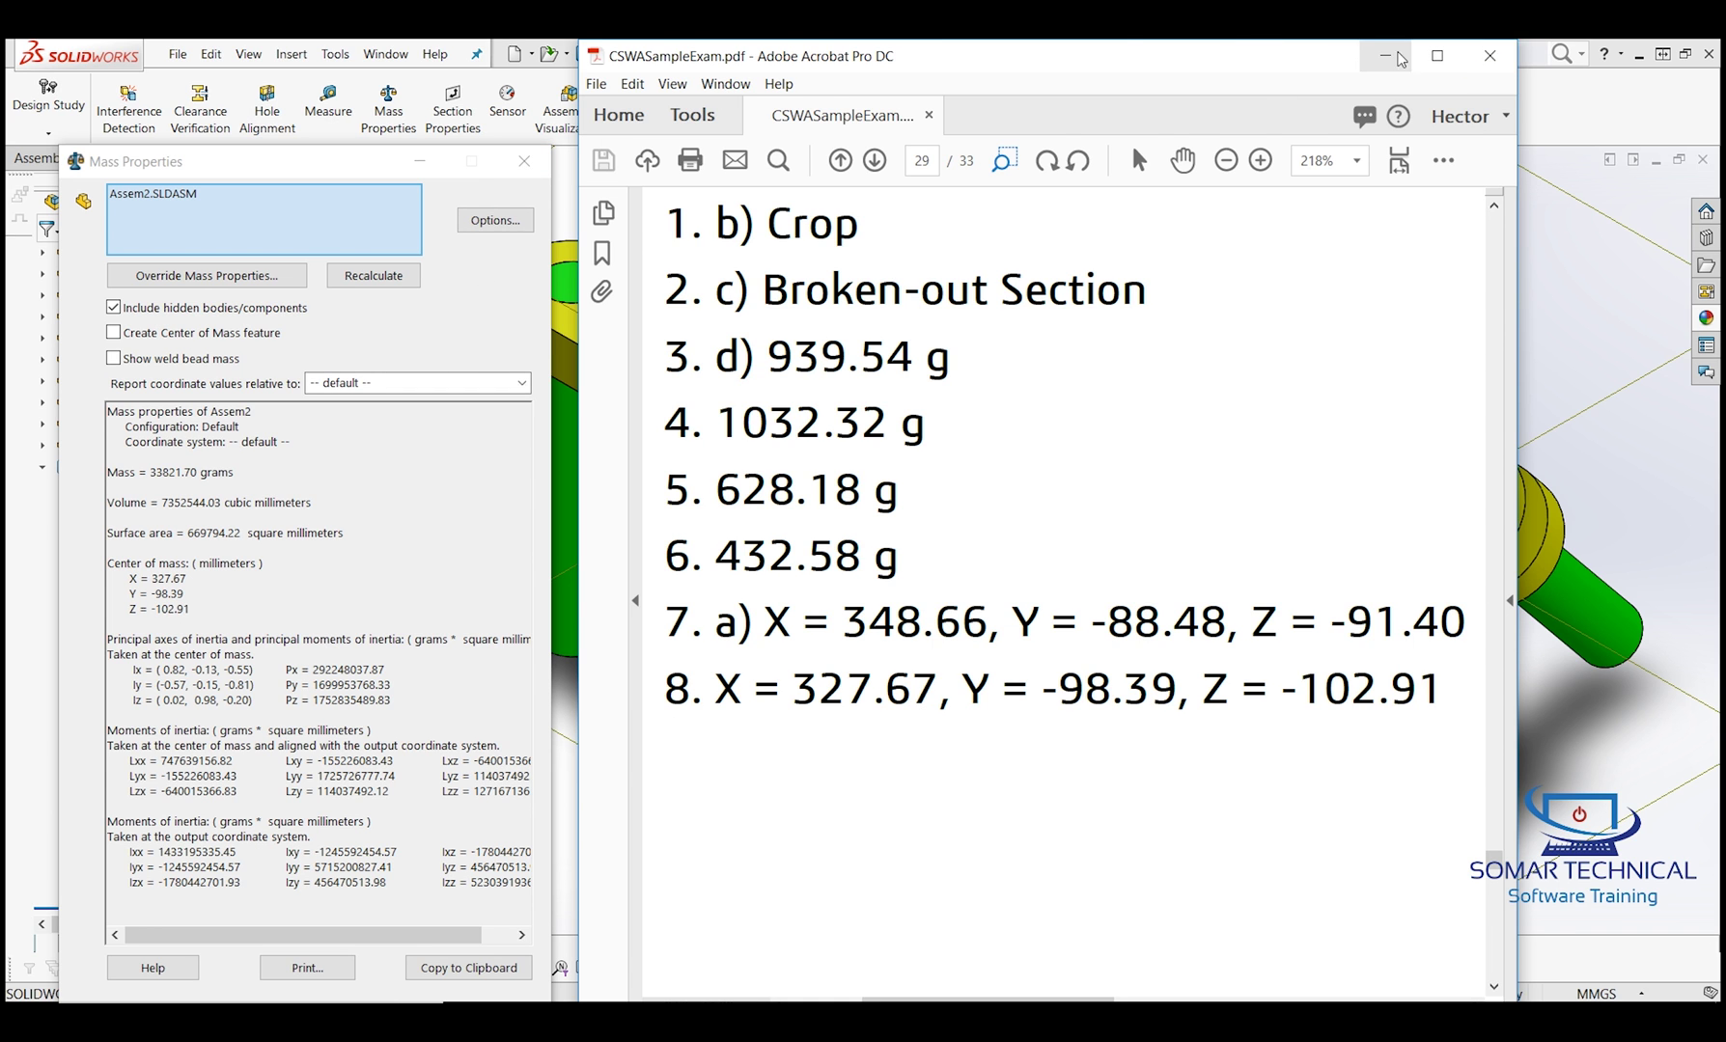
pyautogui.click(1386, 56)
pyautogui.moveTo(228, 605); pyautogui.dragTo(129, 578)
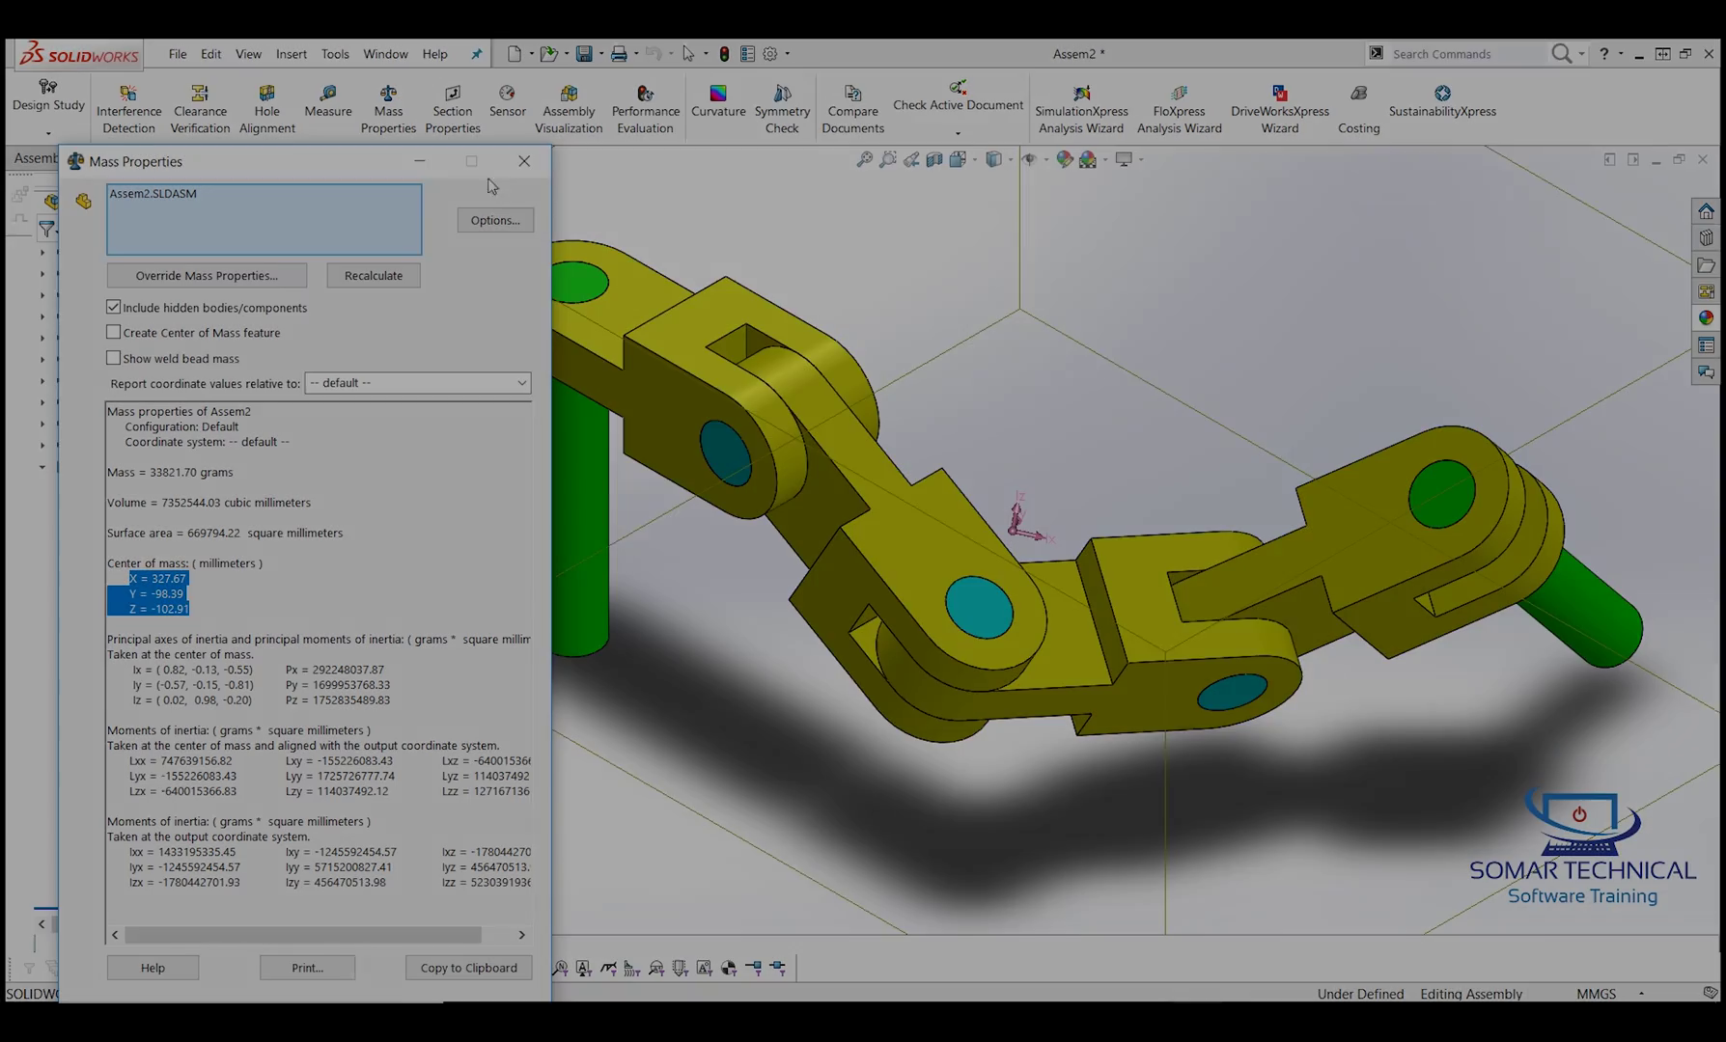